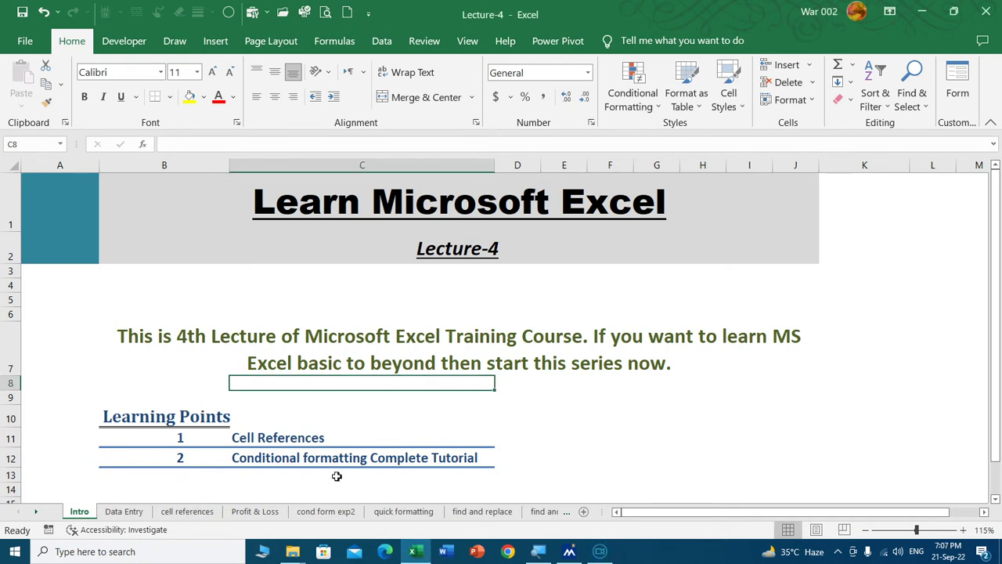
Switch to the 'cell references' sheet of the Lecture-4 workbook.
click(209, 513)
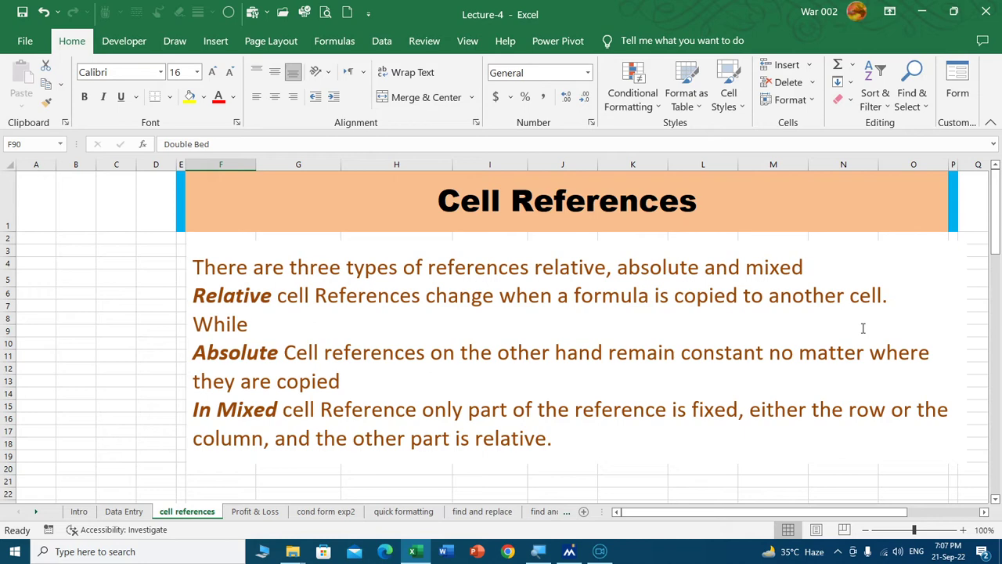
click(81, 279)
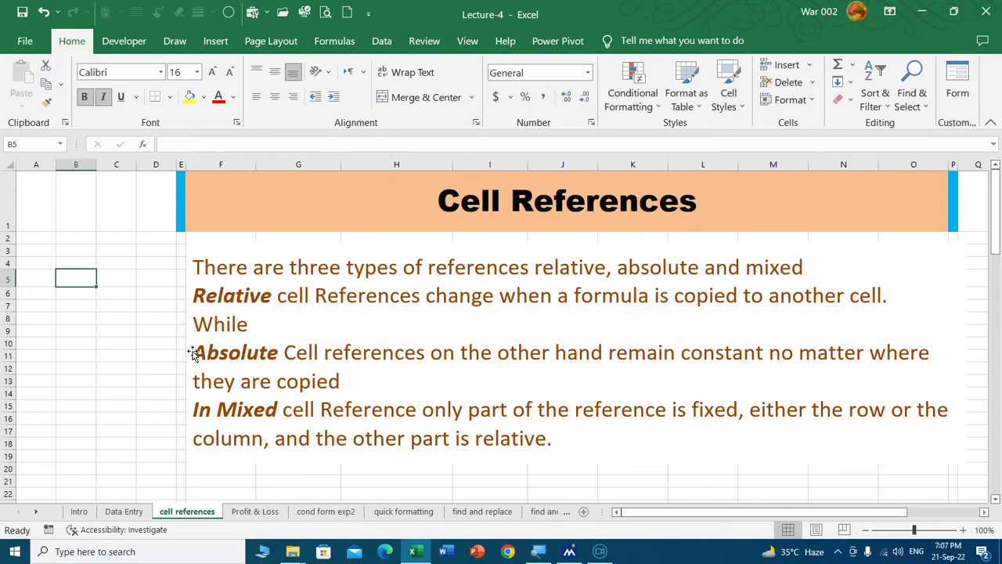
click(117, 330)
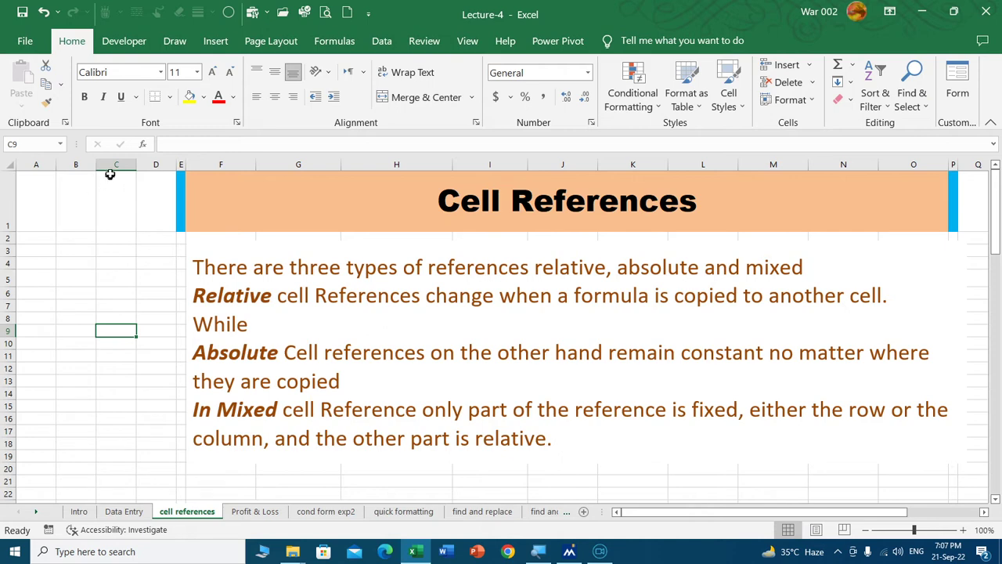
click(100, 219)
click(102, 265)
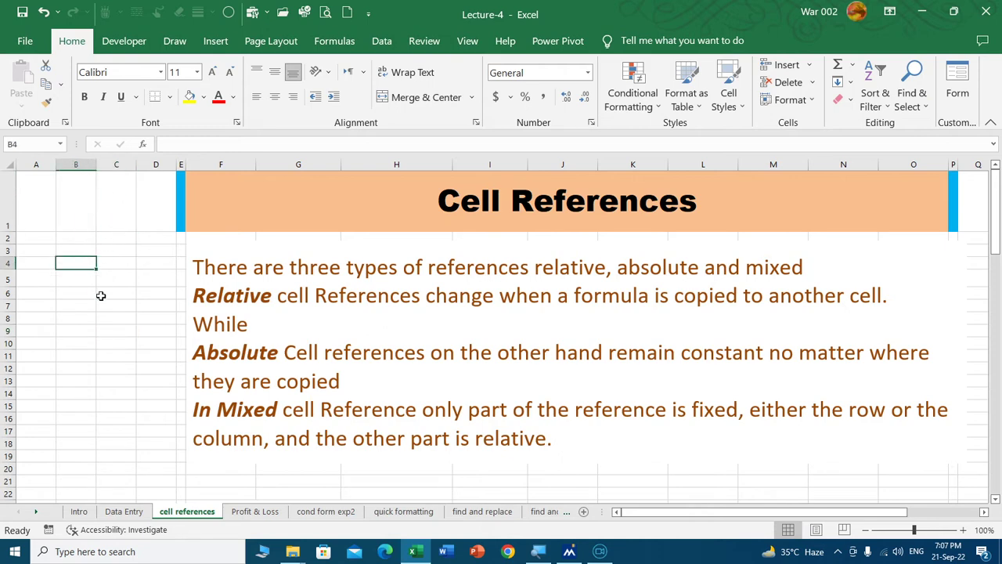
click(111, 293)
click(116, 318)
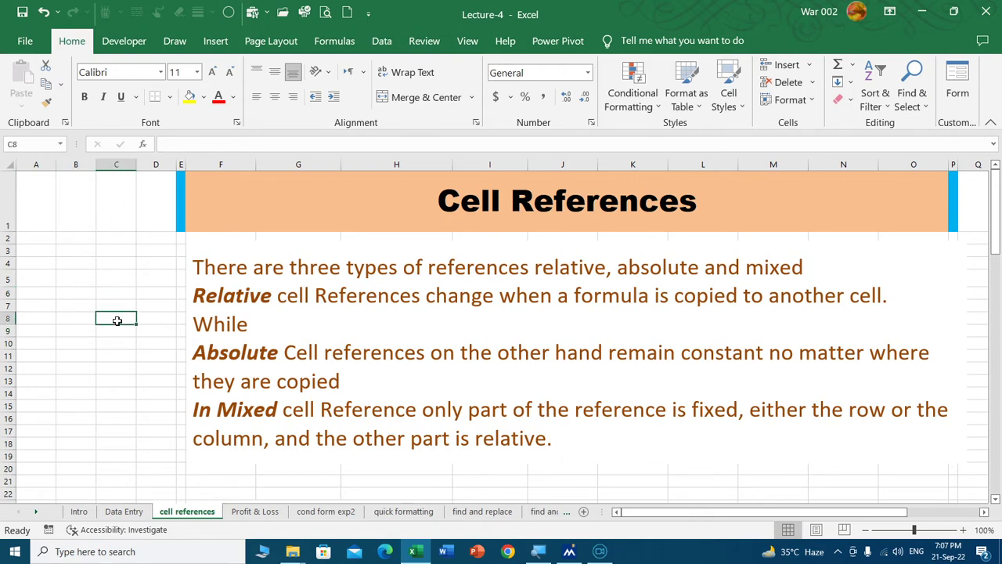
click(62, 282)
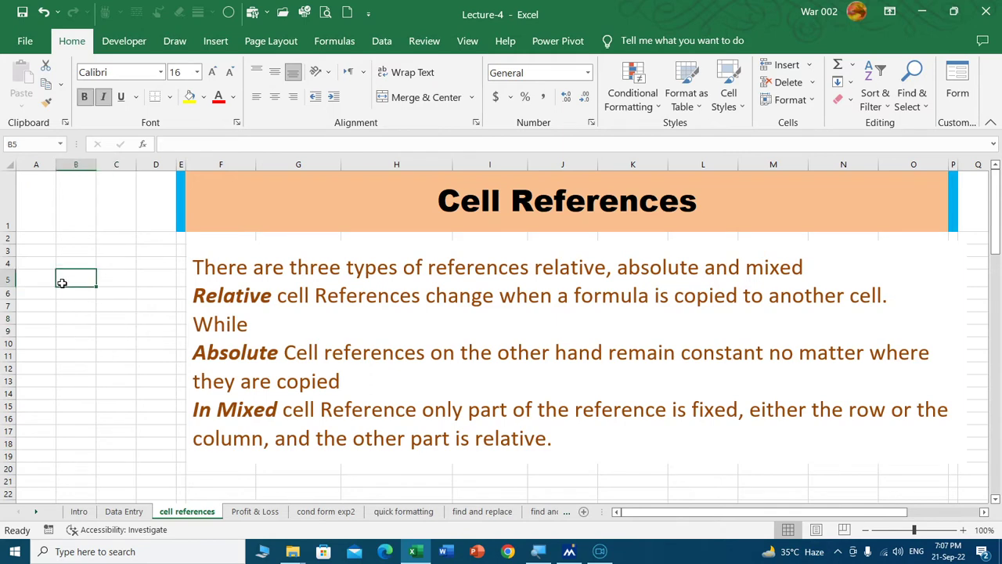
click(69, 335)
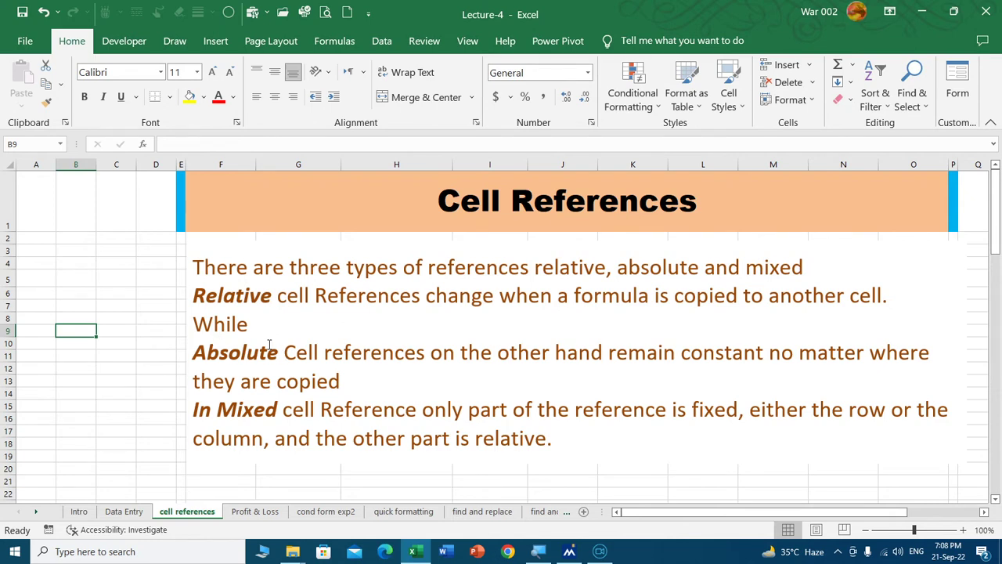
Scroll down to the Relative Cell References table of 2012–2021 revenue, expenses and profit.
scroll(266, 344, down, 2)
scroll(191, 287, down, 2)
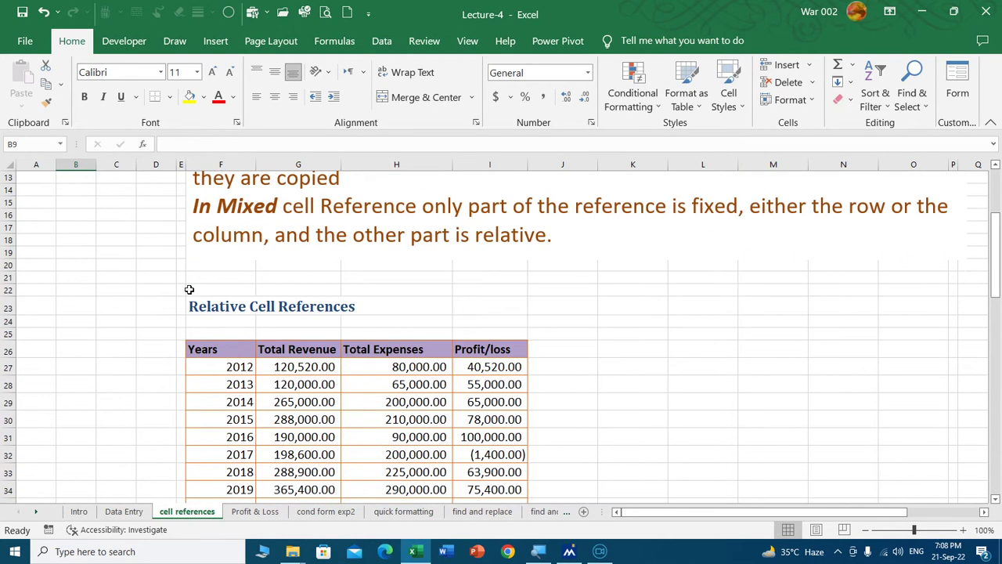
scroll(189, 290, down, 1)
scroll(190, 290, down, 1)
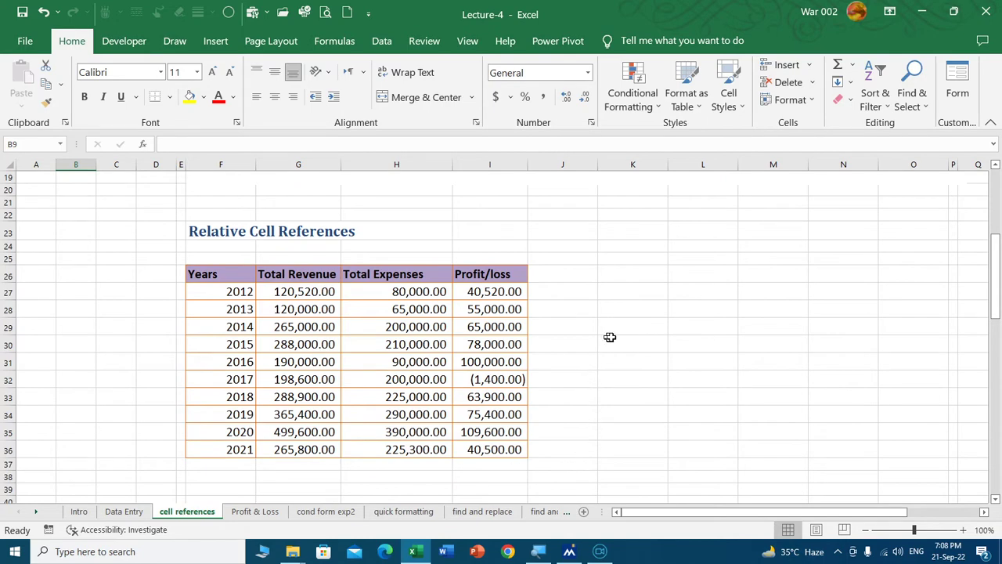
scroll(643, 342, up, 2)
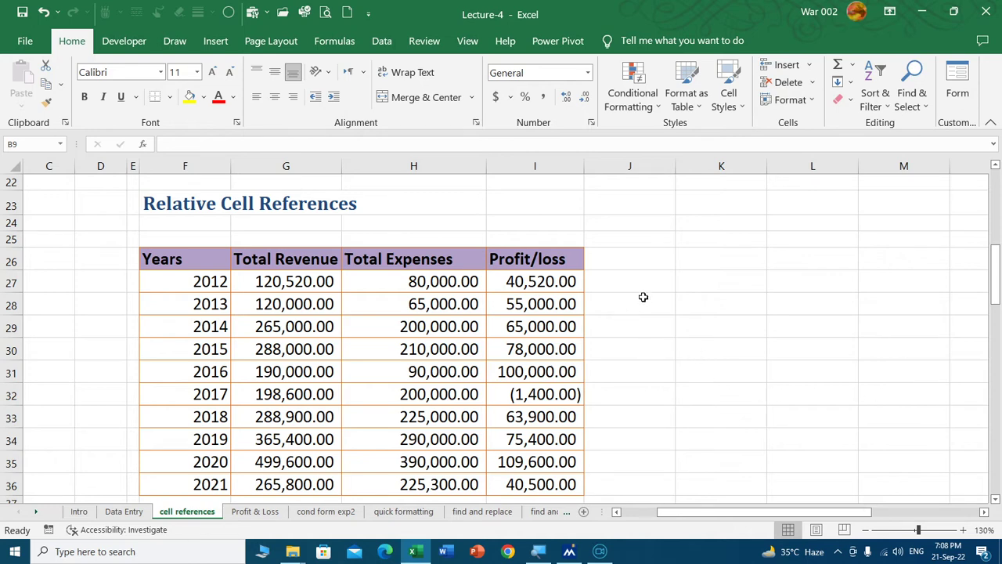
Clear the old Profit/loss values in I27:I36.
click(538, 279)
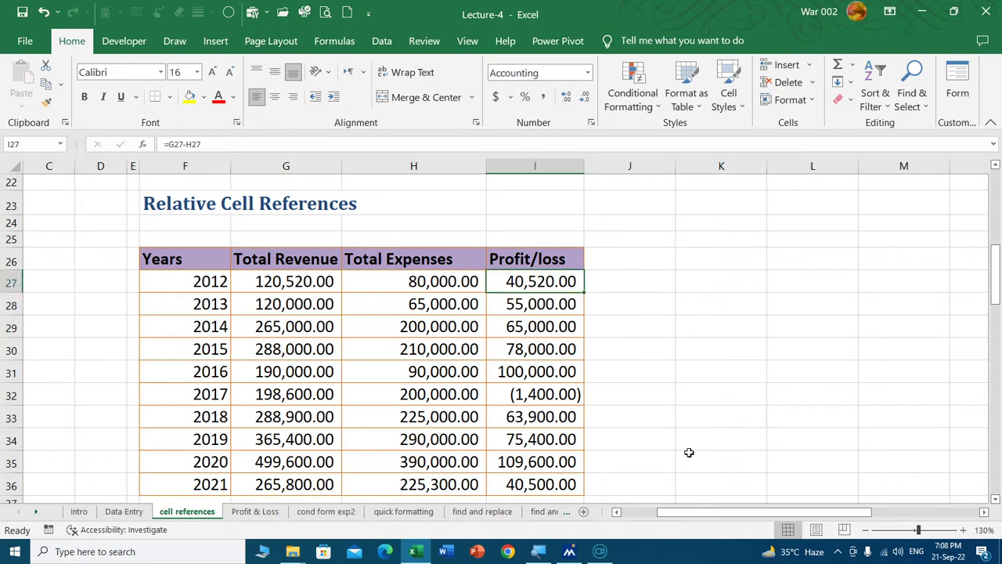
key(ctrl+shift+Down)
key(Delete)
key(Down)
key(Up)
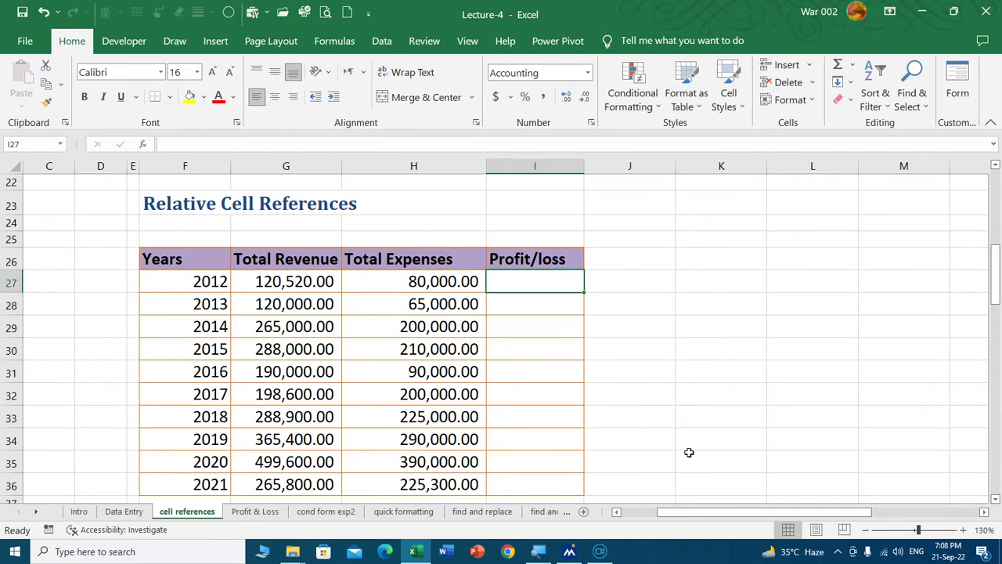
Enter =G27-H27 in I27, giving 2012's profit of 40,520.00.
text(=)
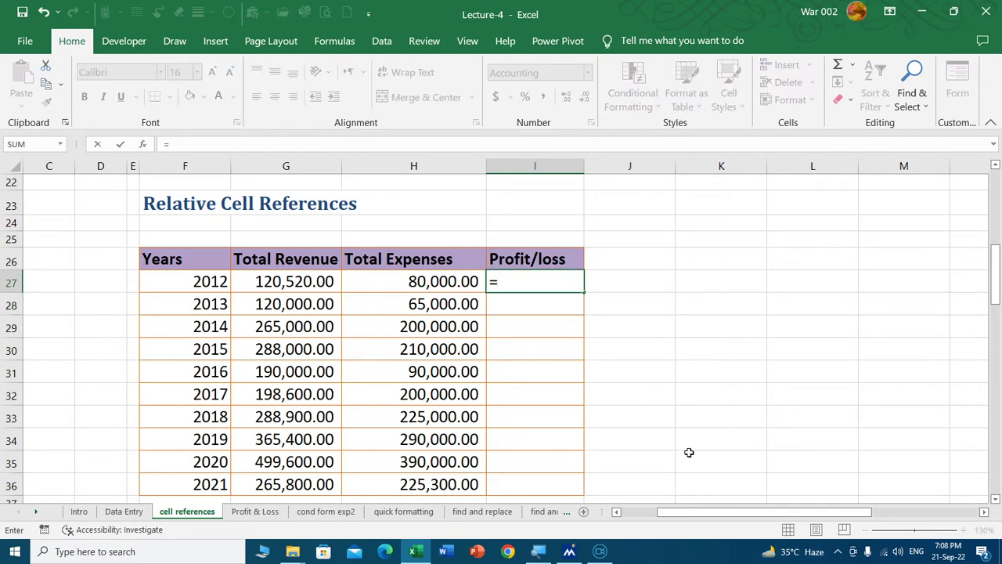
key(Left)
key(Left)
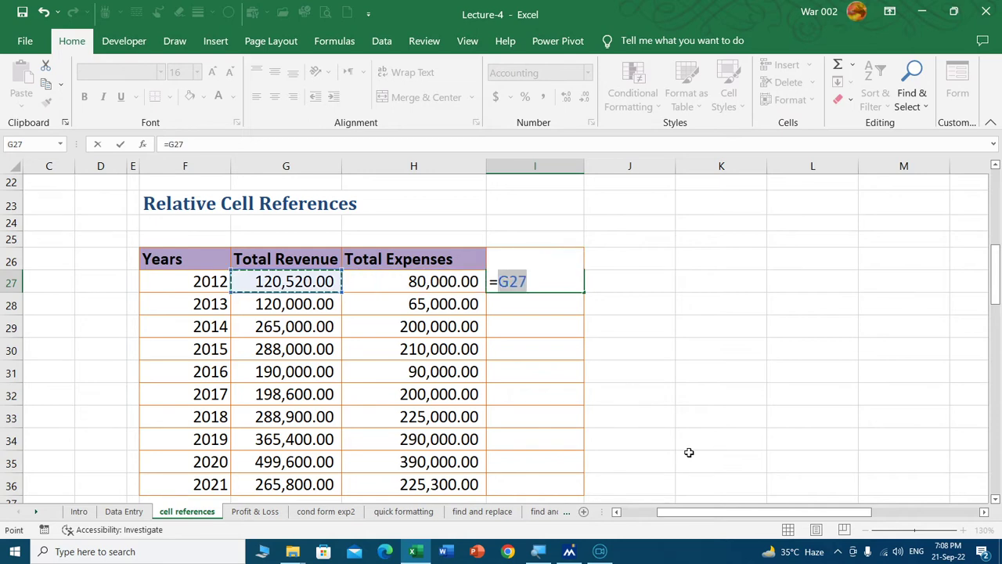
text(-)
key(Left)
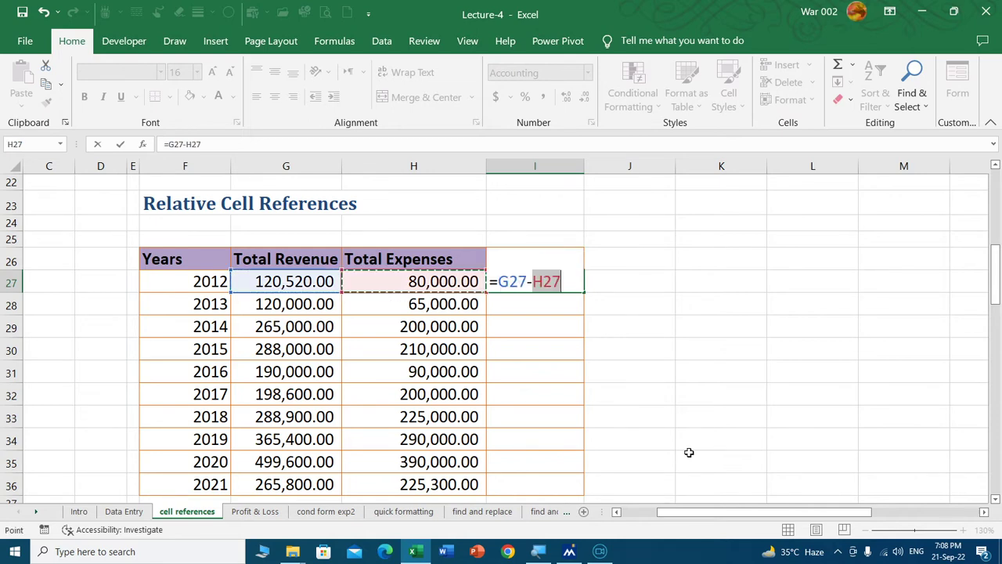
key(Return)
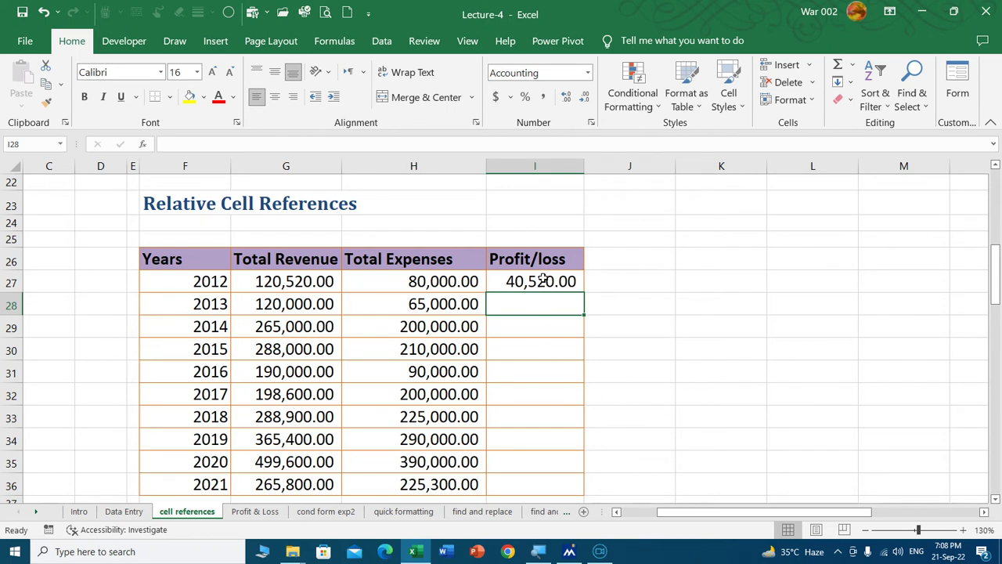
click(543, 281)
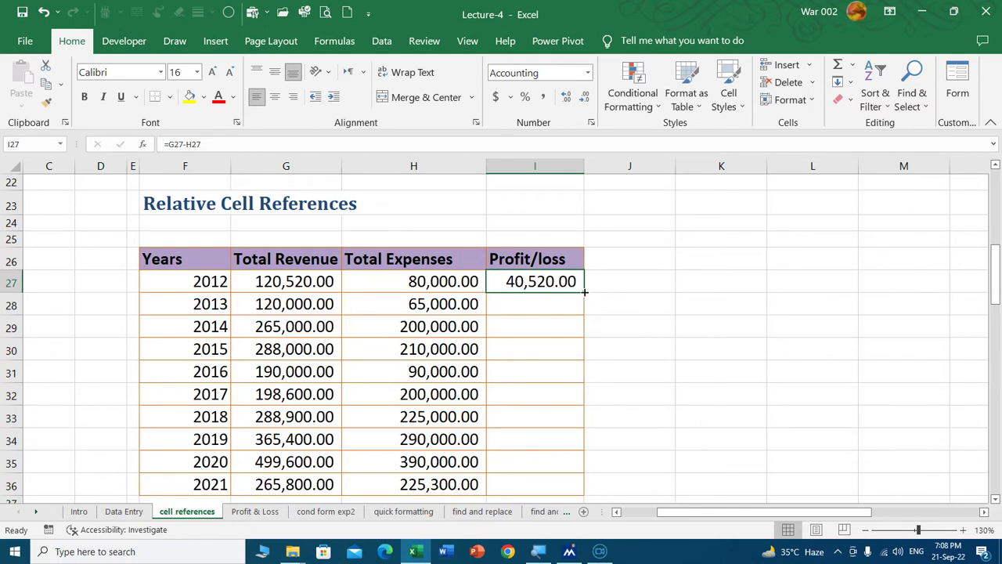
Fill I27's formula down to I36 and confirm I28 reads =G28-H28 (55,000.00).
drag(584, 291, 558, 486)
scroll(557, 338, down, 2)
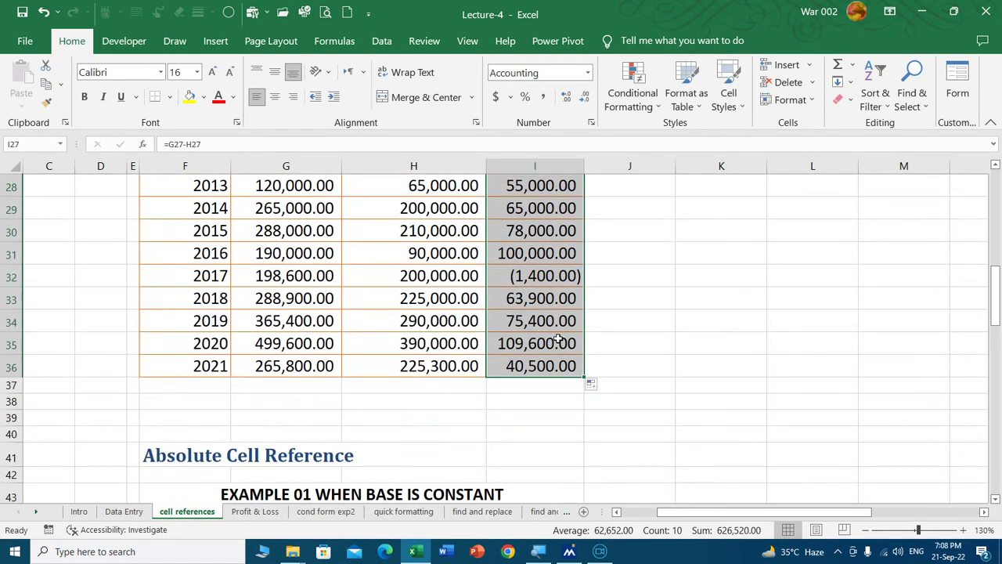
scroll(557, 338, up, 1)
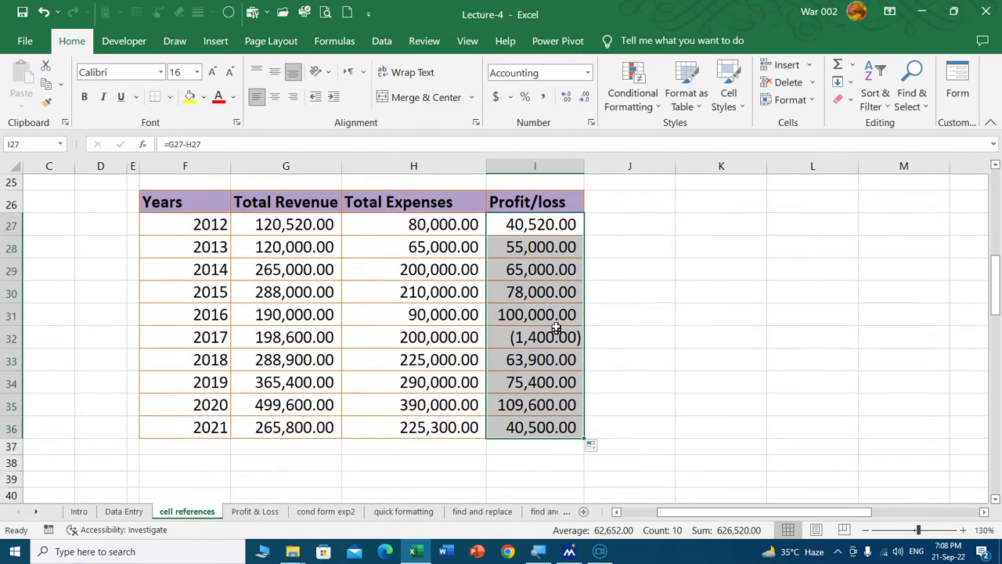
click(543, 225)
double_click(542, 226)
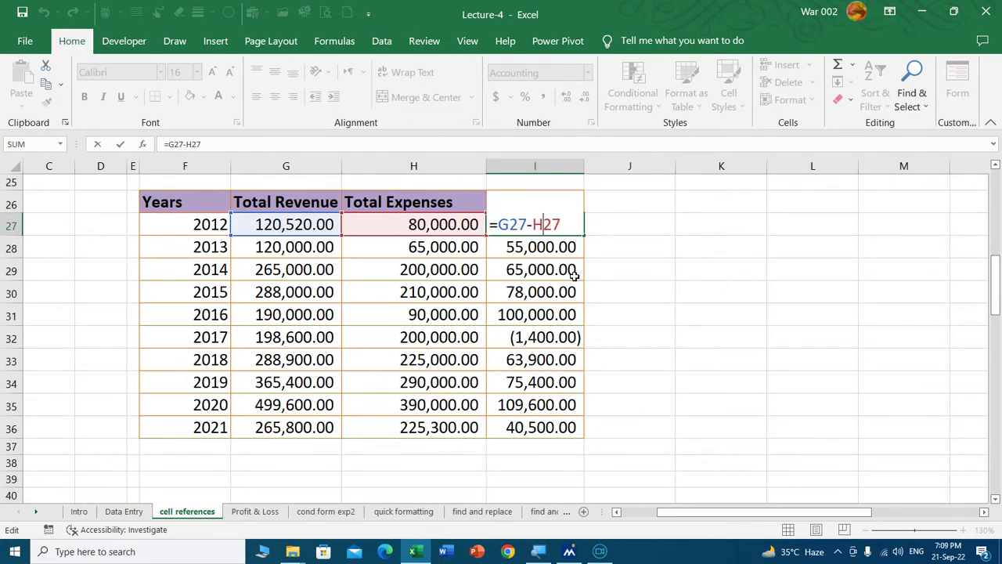
key(Return)
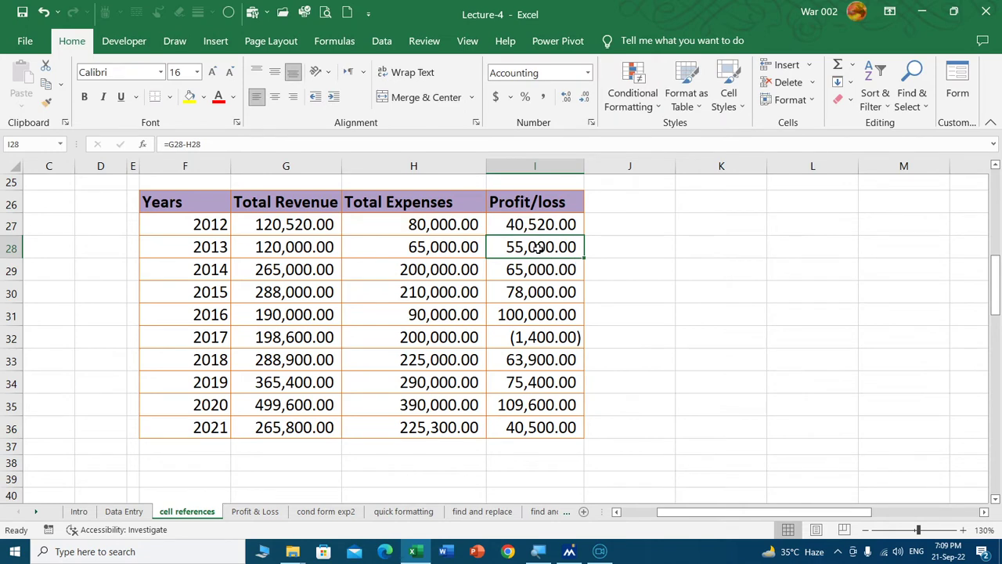
double_click(543, 247)
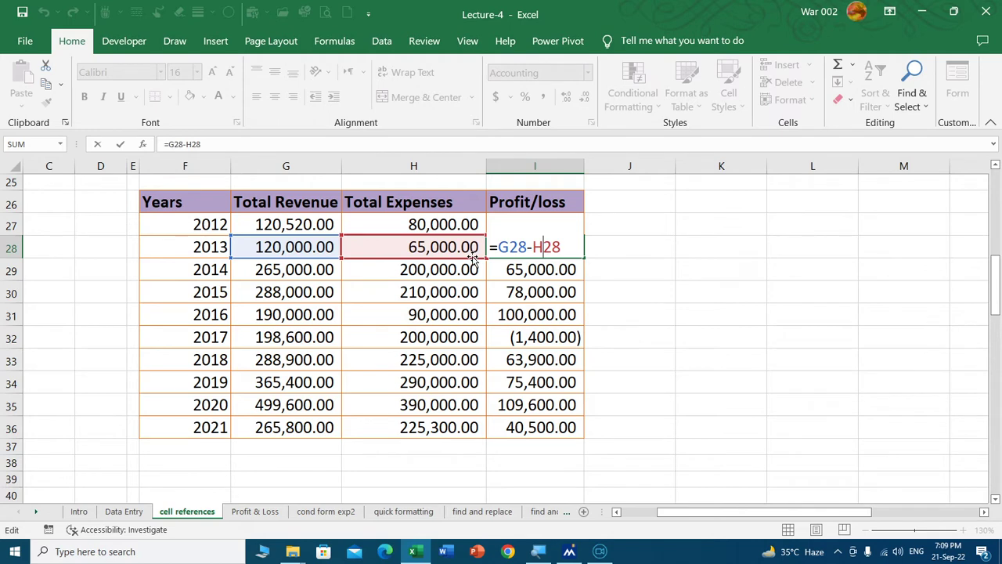
key(ctrl+Return)
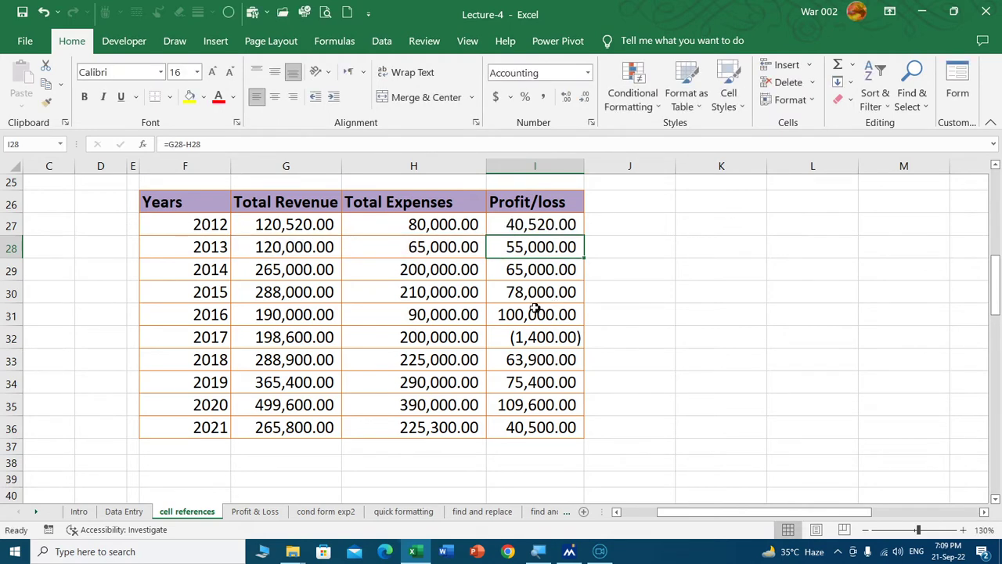
Scroll down past the profit formulas to Example 01 with its constant 6500 cost.
click(537, 315)
scroll(586, 342, up, 4)
scroll(586, 342, up, 2)
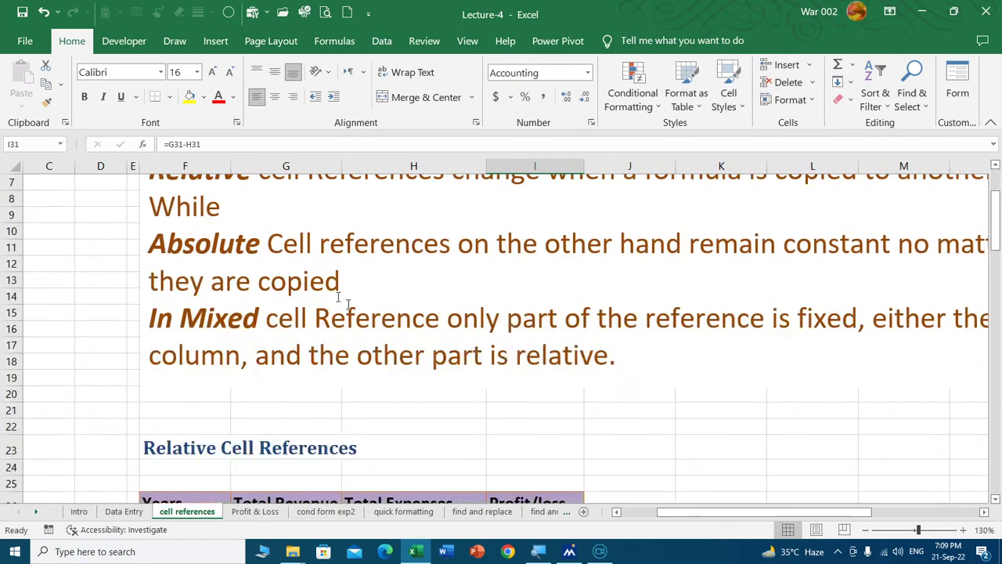
scroll(336, 283, up, 1)
scroll(481, 380, down, 1)
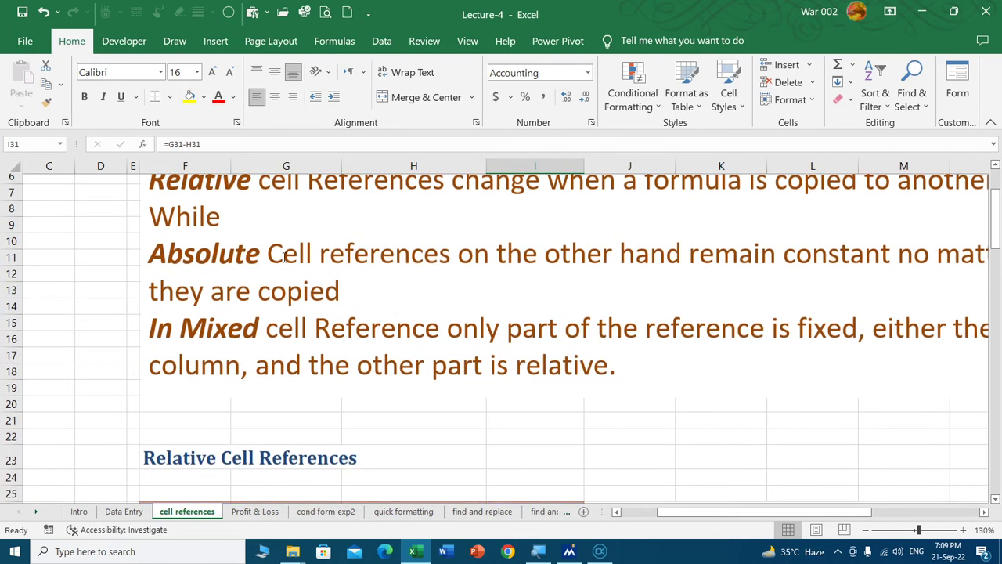
scroll(480, 379, down, 1)
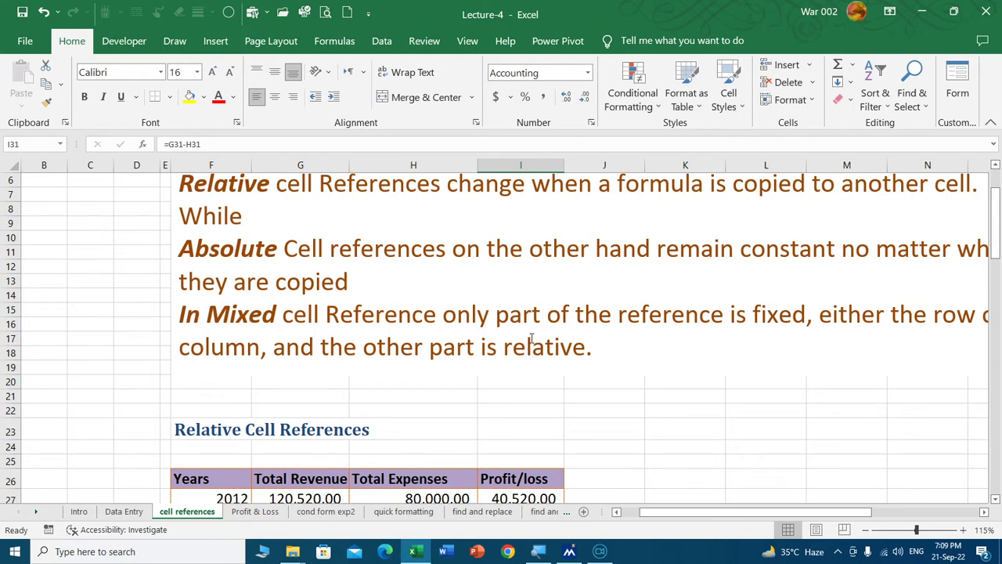
scroll(531, 338, down, 1)
scroll(531, 338, down, 2)
scroll(525, 376, down, 4)
scroll(523, 396, down, 1)
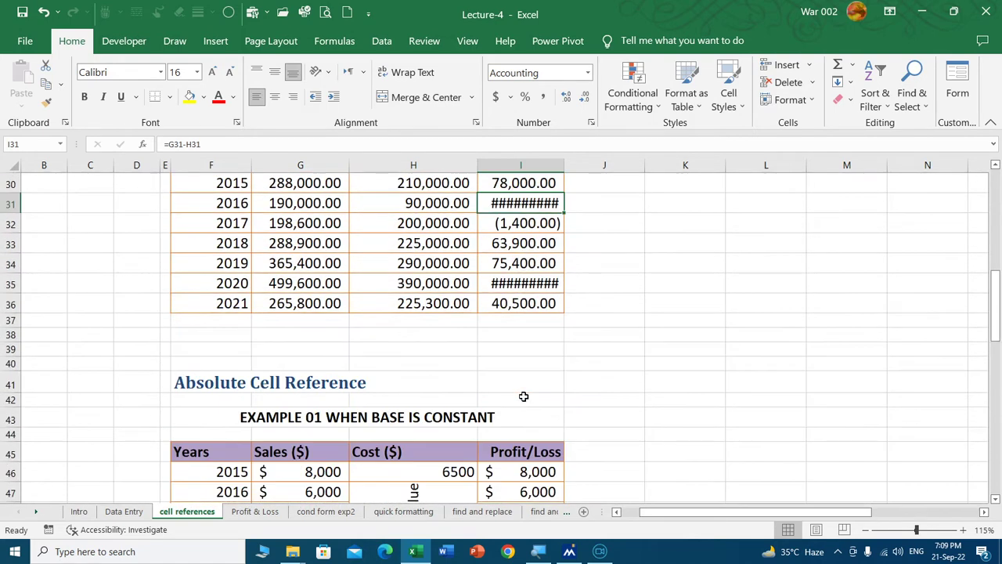
scroll(523, 396, down, 2)
scroll(524, 395, down, 1)
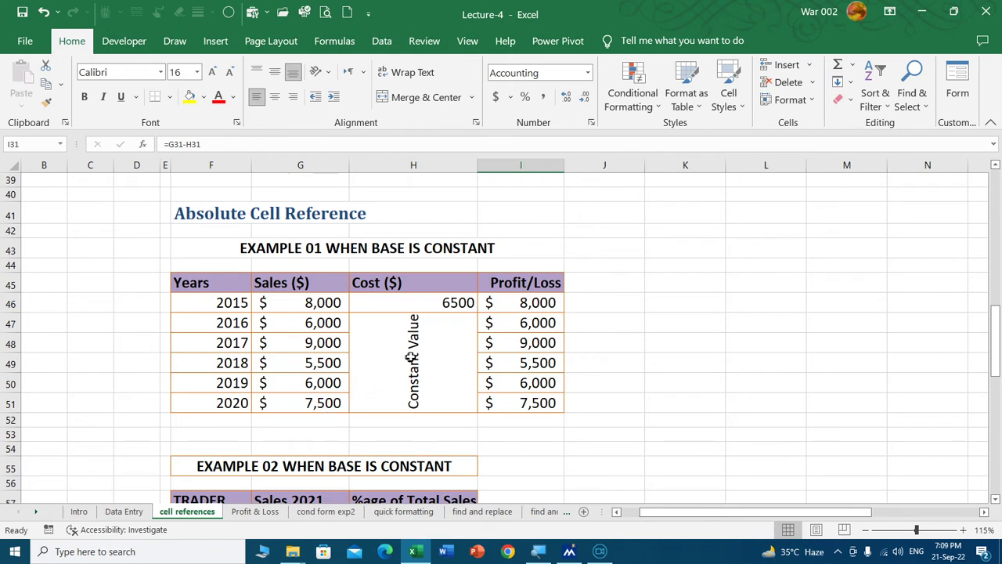
click(428, 303)
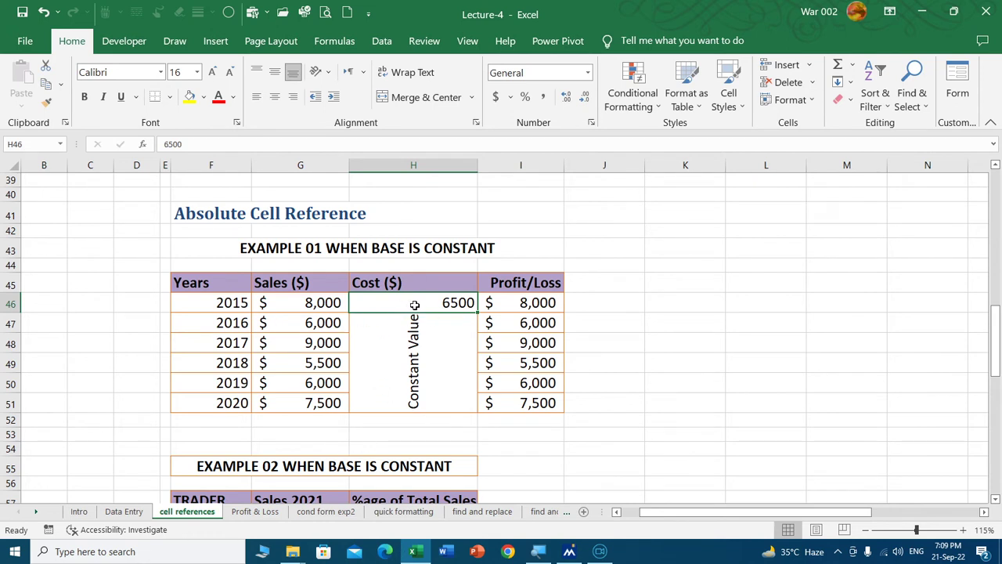
click(304, 302)
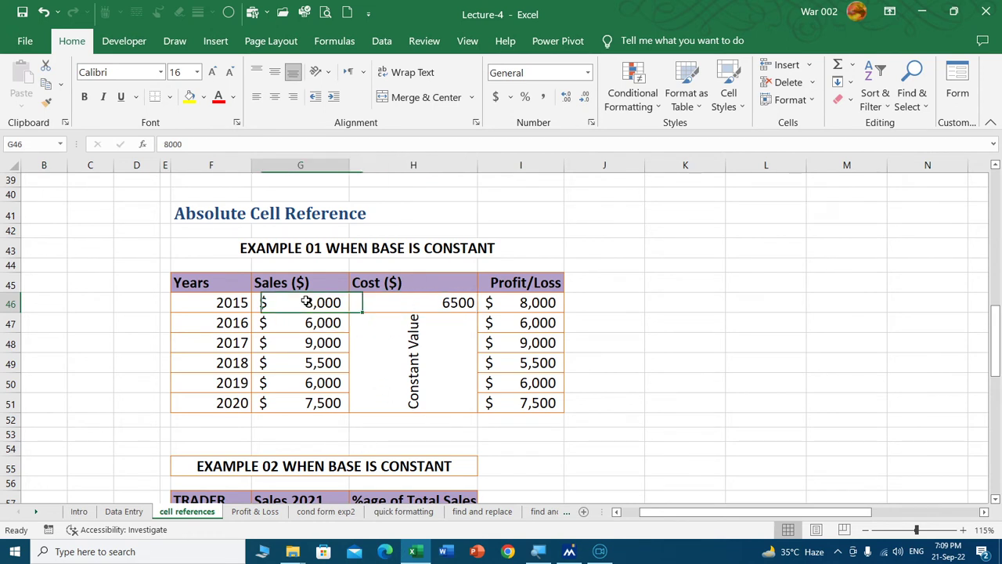
click(299, 402)
click(308, 323)
click(302, 342)
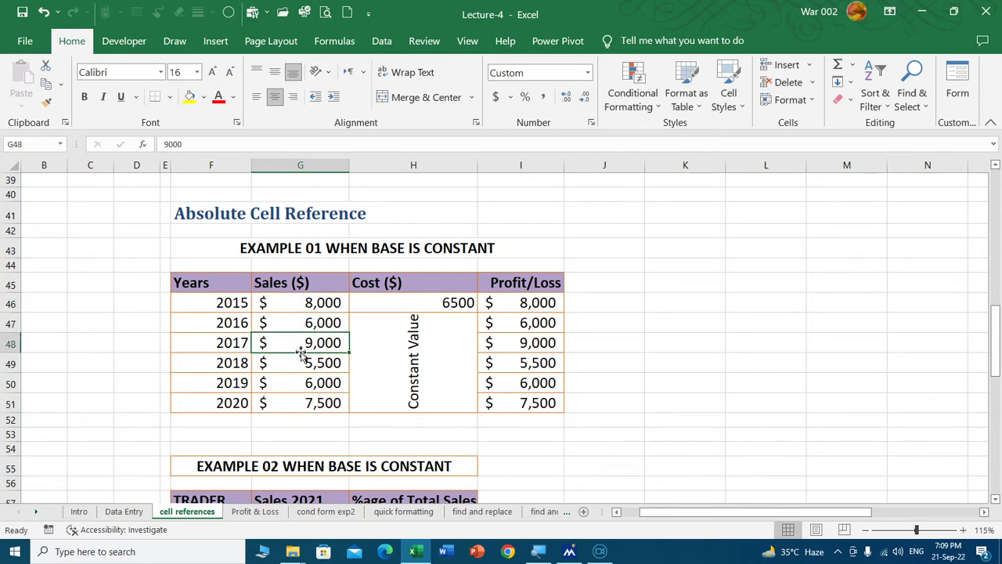
click(303, 362)
click(304, 382)
click(304, 402)
click(526, 302)
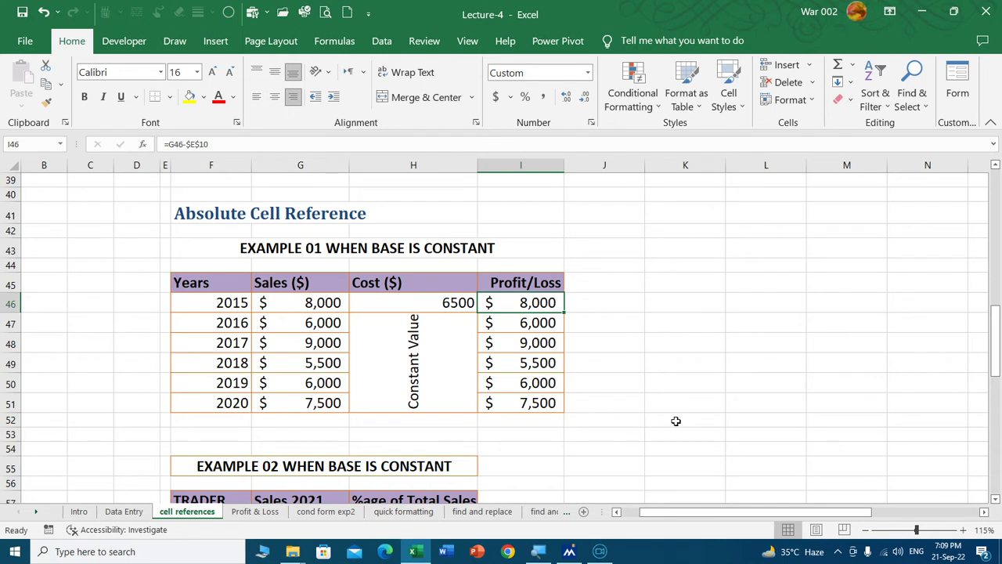
Clear I46:I51 and enter =G46-$H$46 in I46, locking the 6500 cost cell.
key(ctrl+shift+Down)
key(Delete)
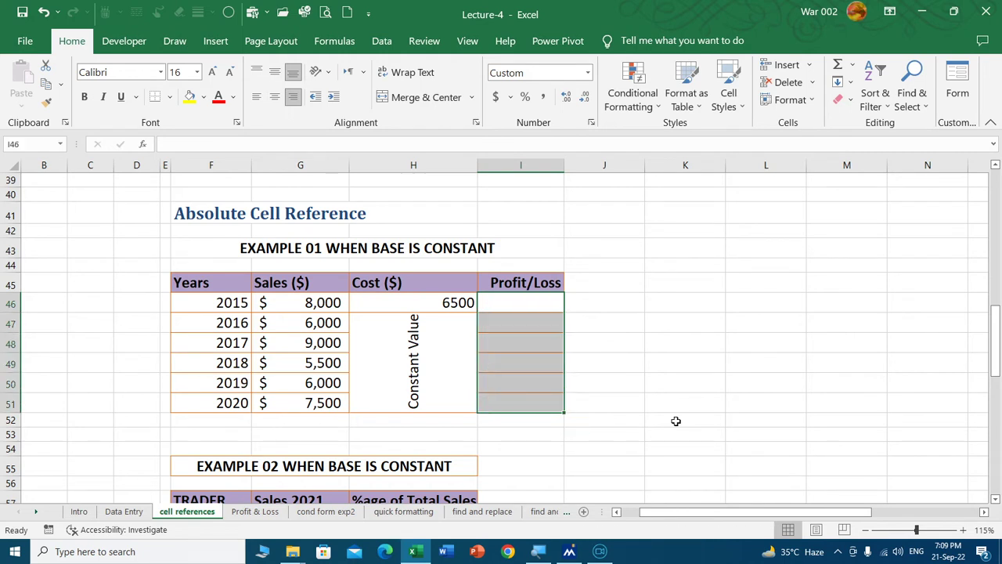
key(shift+BackSpace)
text(=)
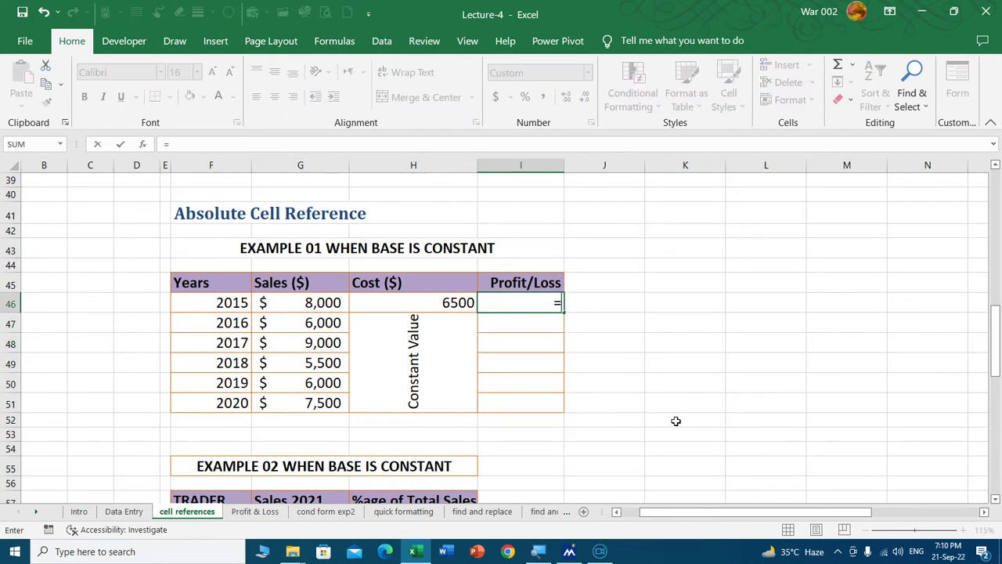
key(Left)
key(Left)
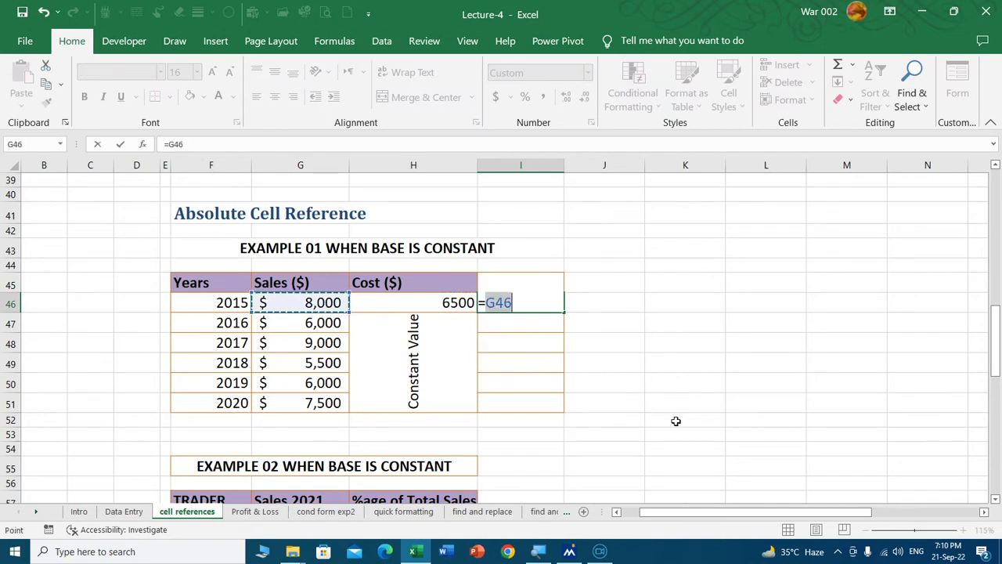
text(-)
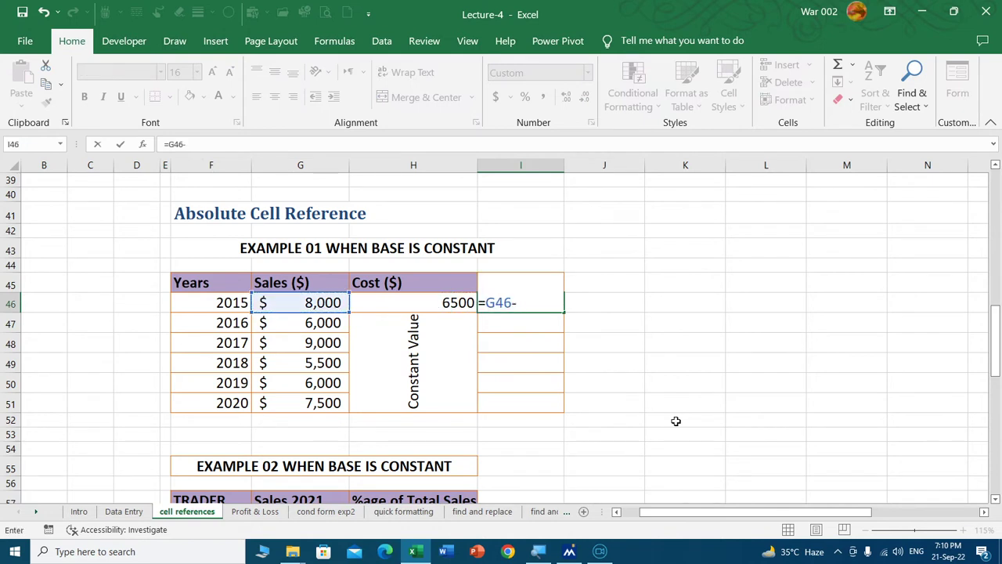
key(Left)
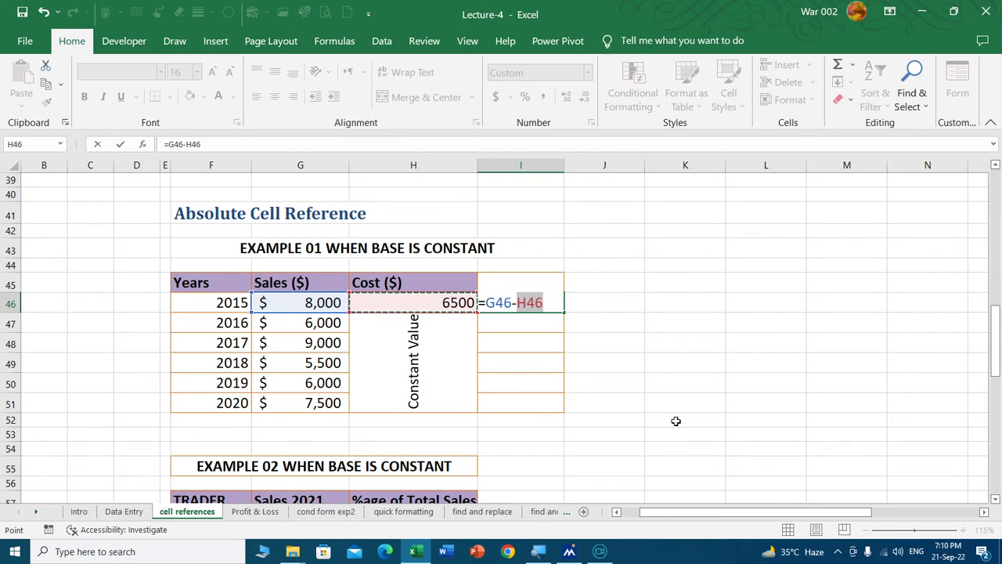
key(F4)
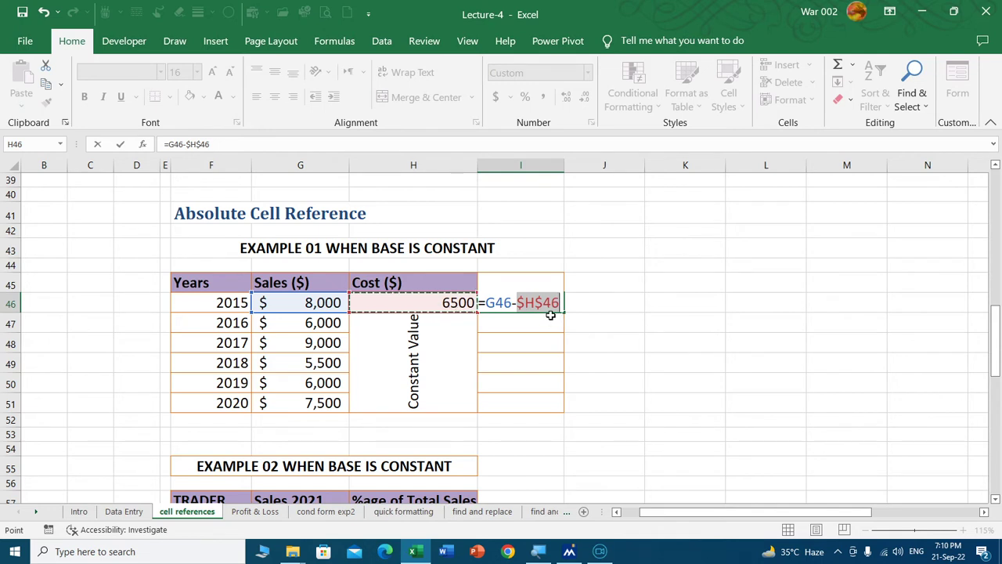
key(Return)
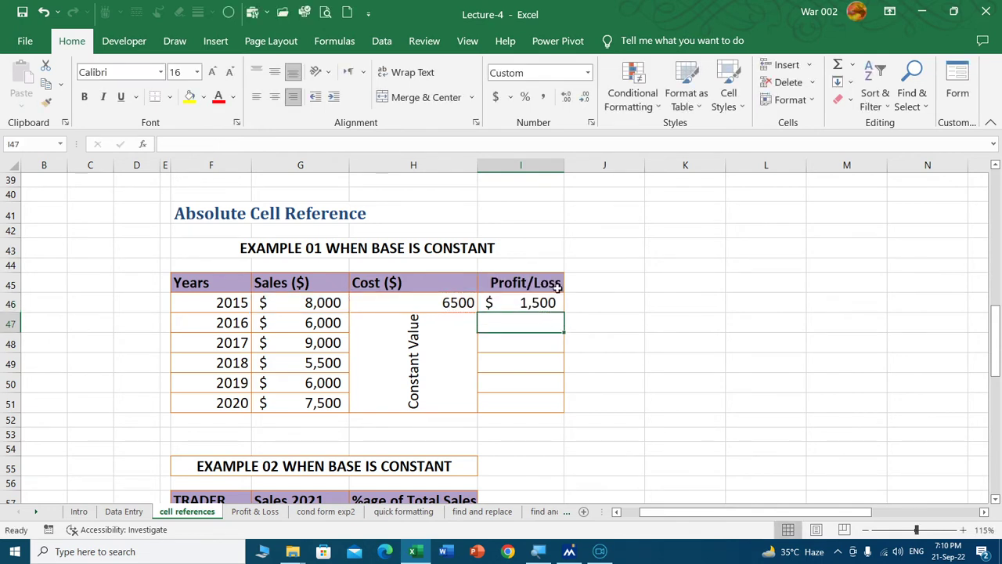
Copy the formula down to I51, giving 1,500, (500), 2,500, (1,000), (500), 1,000.
click(555, 300)
double_click(562, 311)
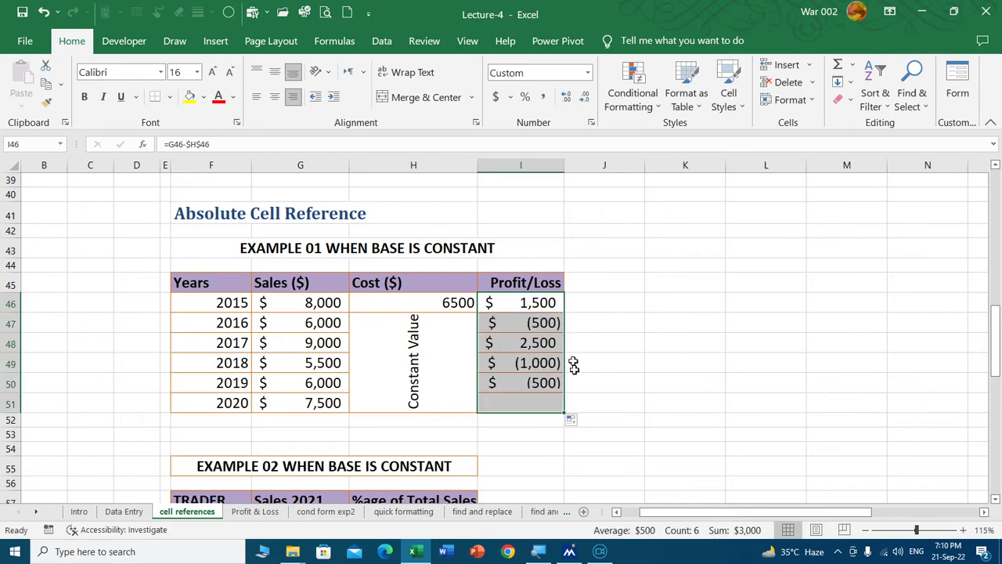
click(525, 382)
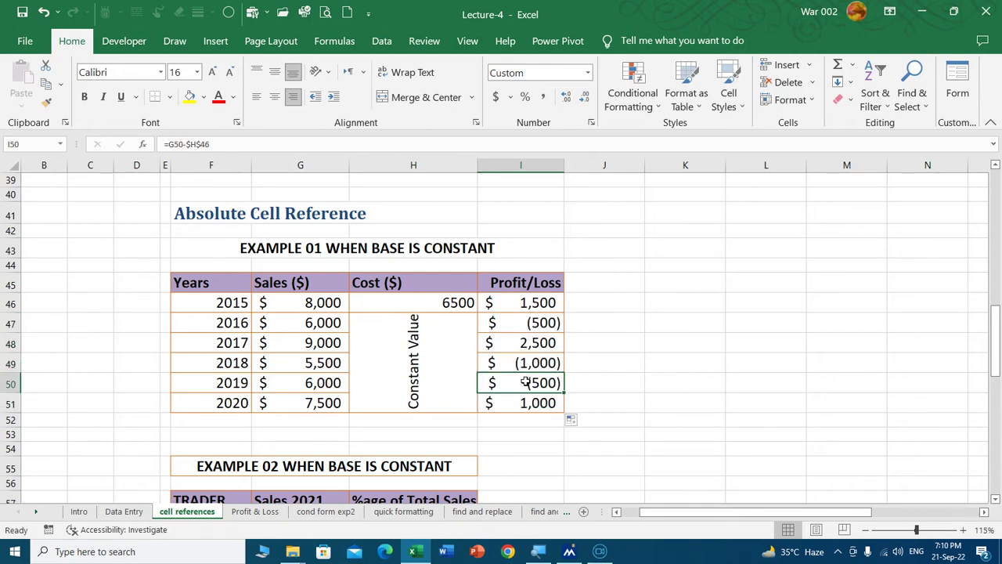
scroll(593, 329, up, 3)
scroll(592, 329, up, 2)
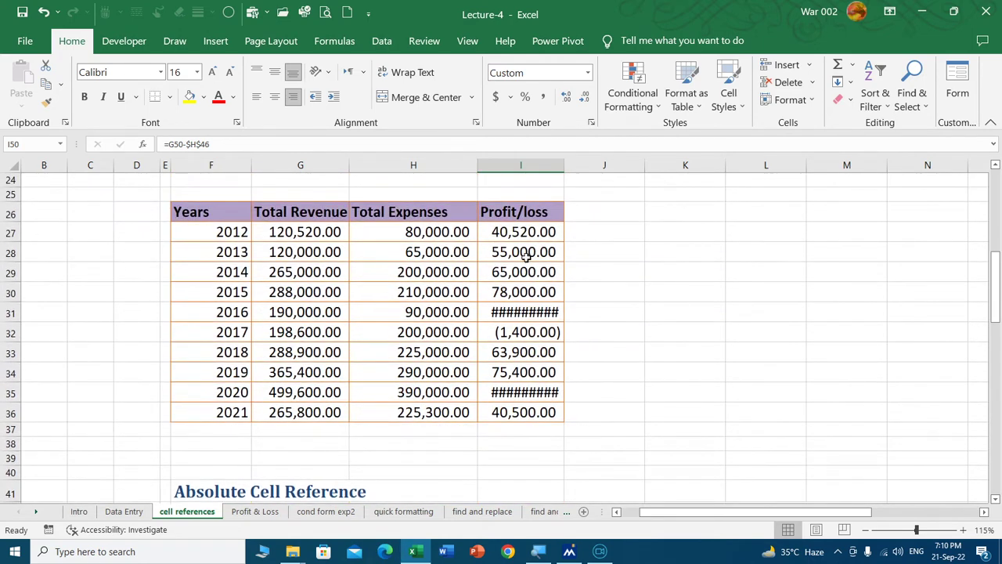
double_click(526, 257)
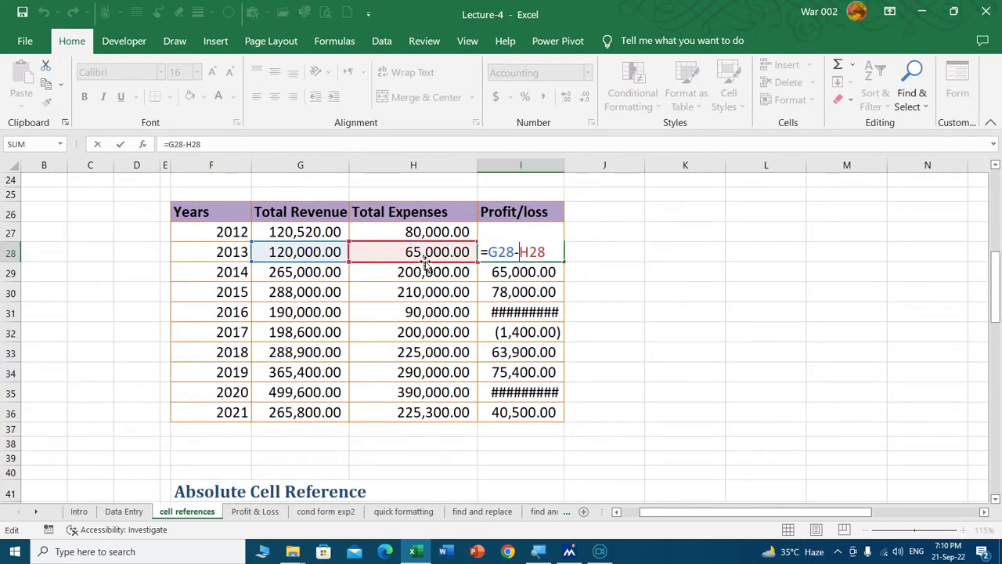
click(526, 332)
click(514, 350)
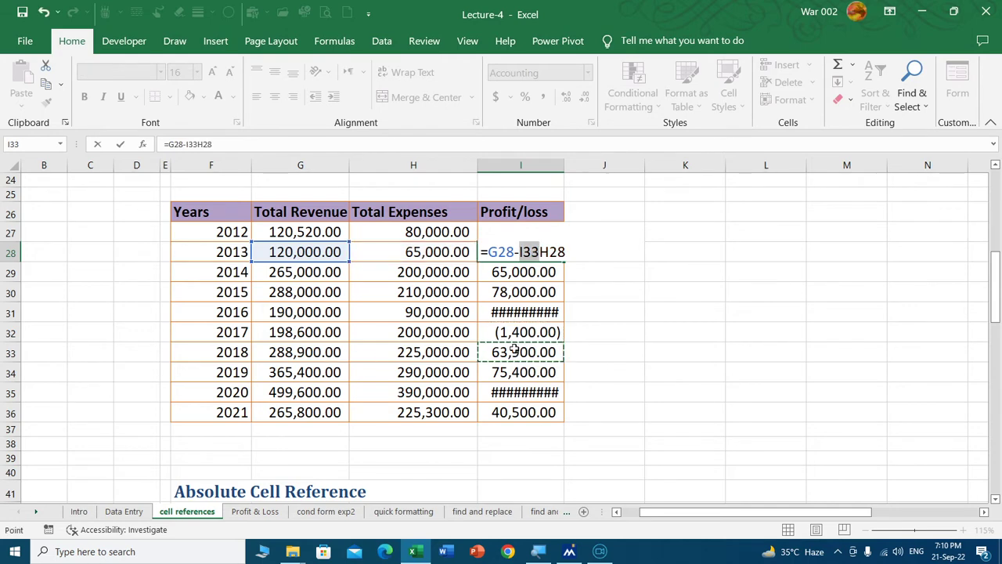
key(Escape)
double_click(526, 352)
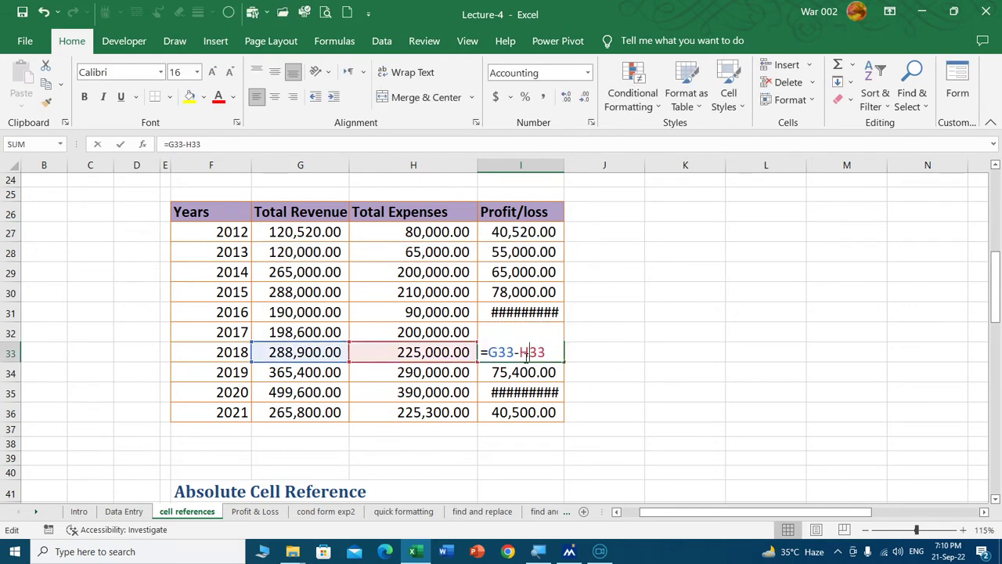
key(ctrl+Return)
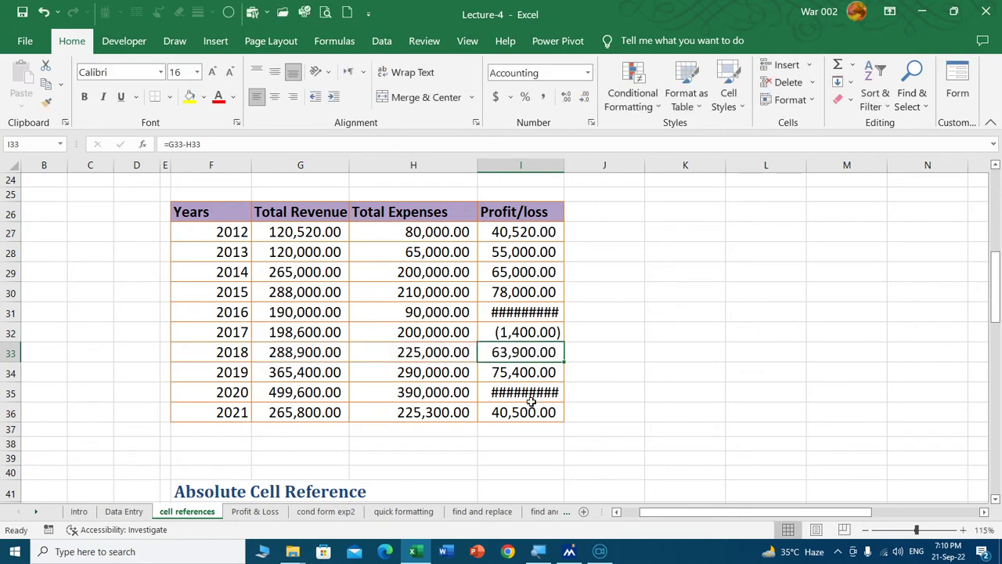
scroll(531, 401, down, 5)
double_click(529, 383)
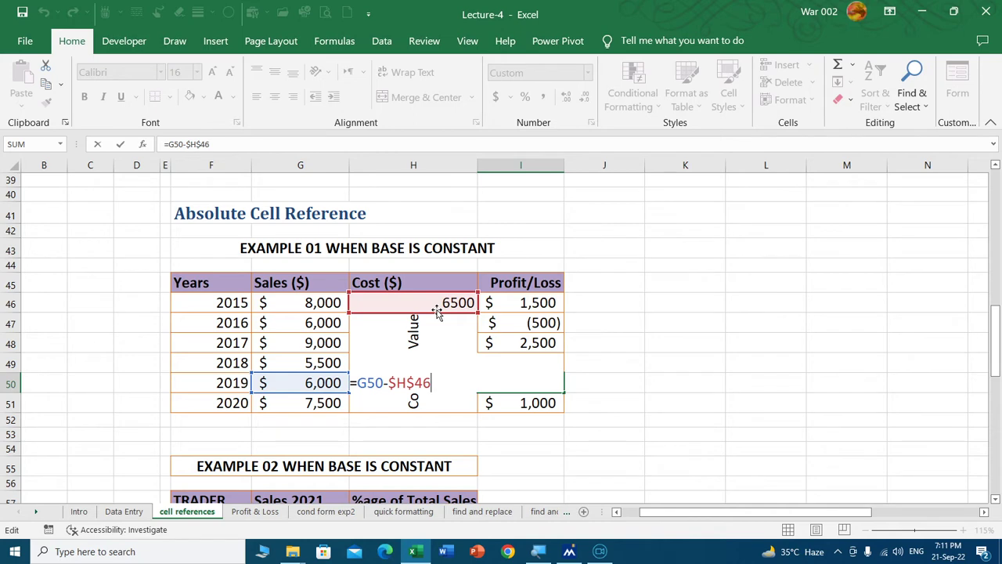
key(ctrl+Return)
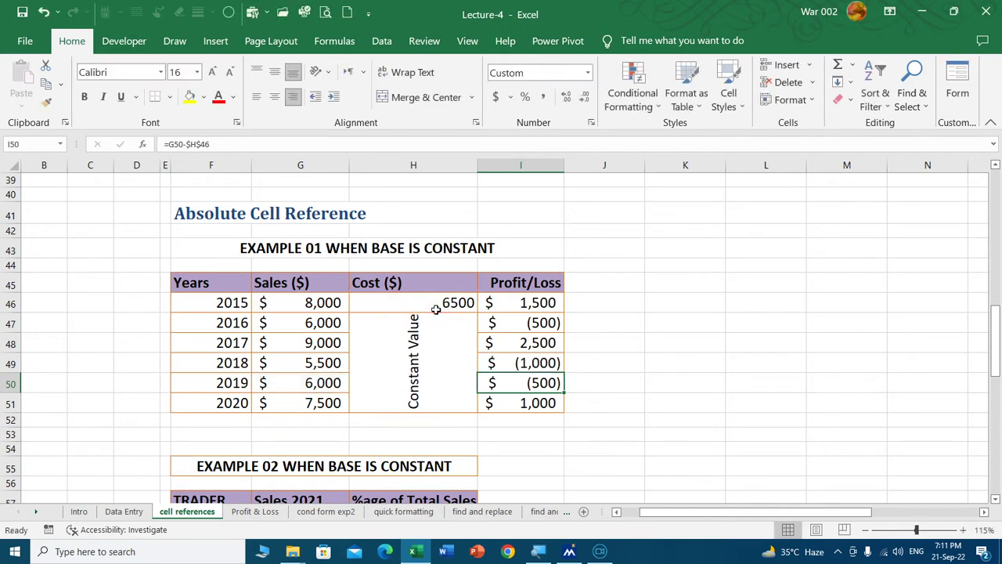
scroll(602, 310, up, 4)
scroll(601, 310, up, 2)
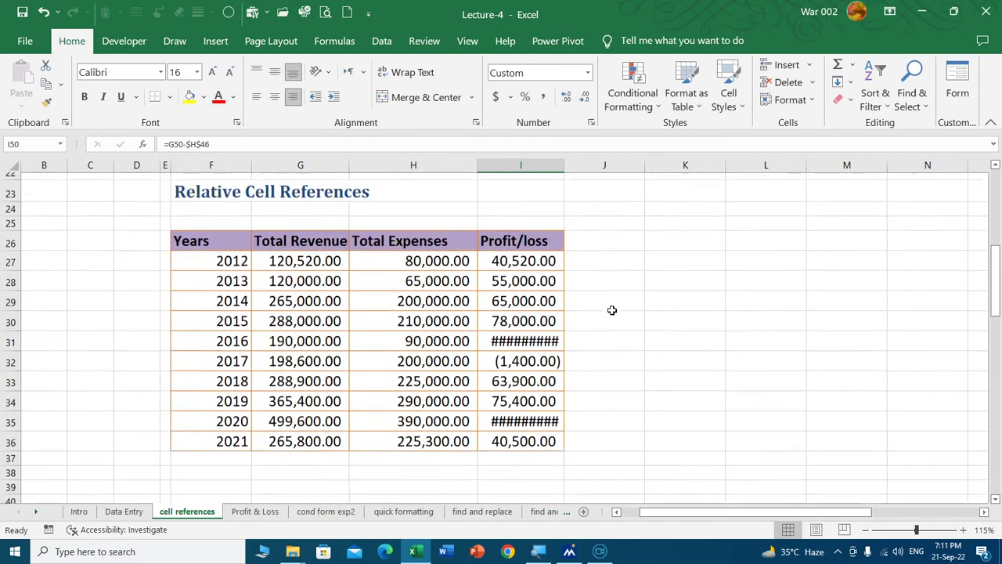
scroll(602, 310, up, 4)
scroll(602, 310, up, 1)
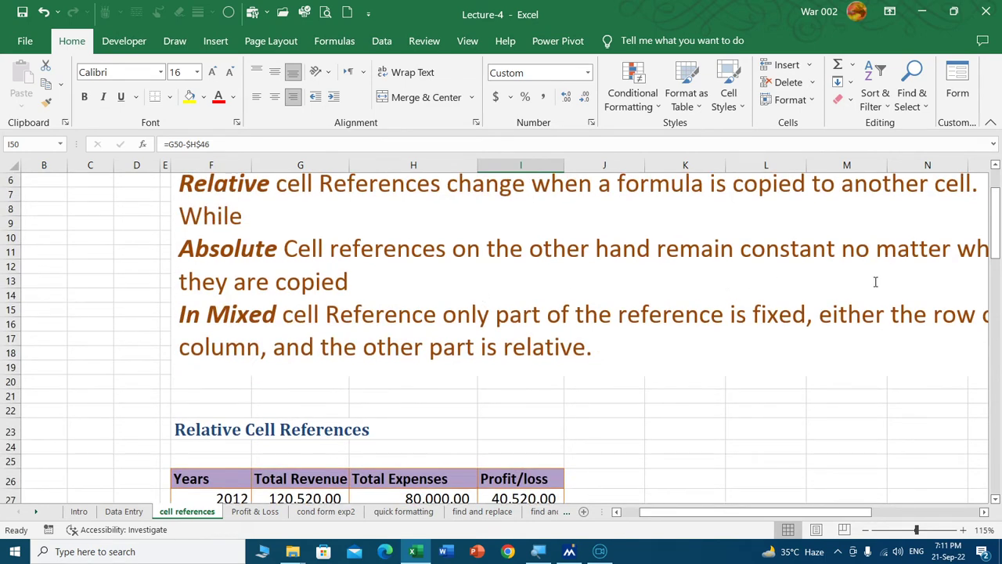
drag(783, 505, 757, 499)
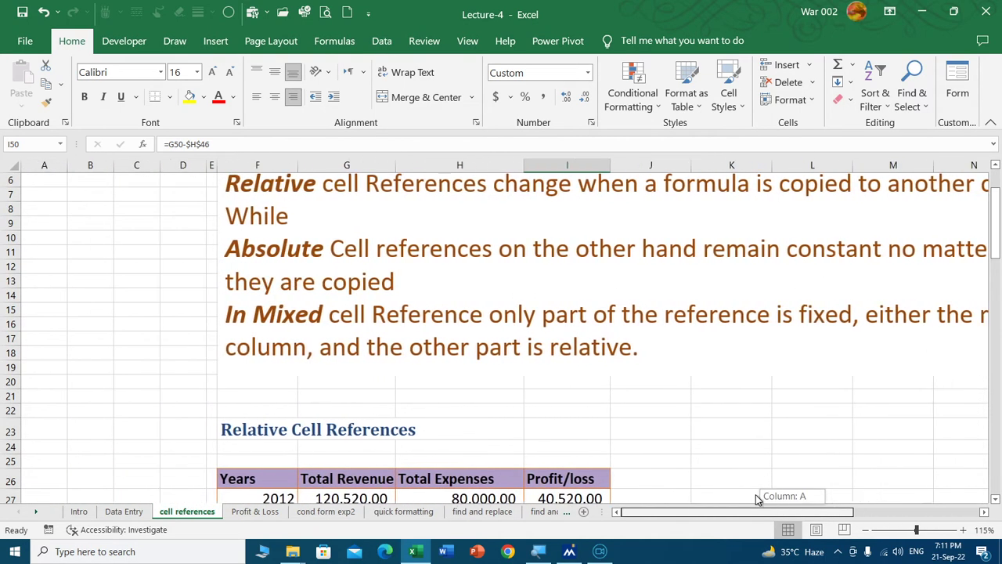
scroll(632, 378, down, 2)
scroll(632, 378, down, 2)
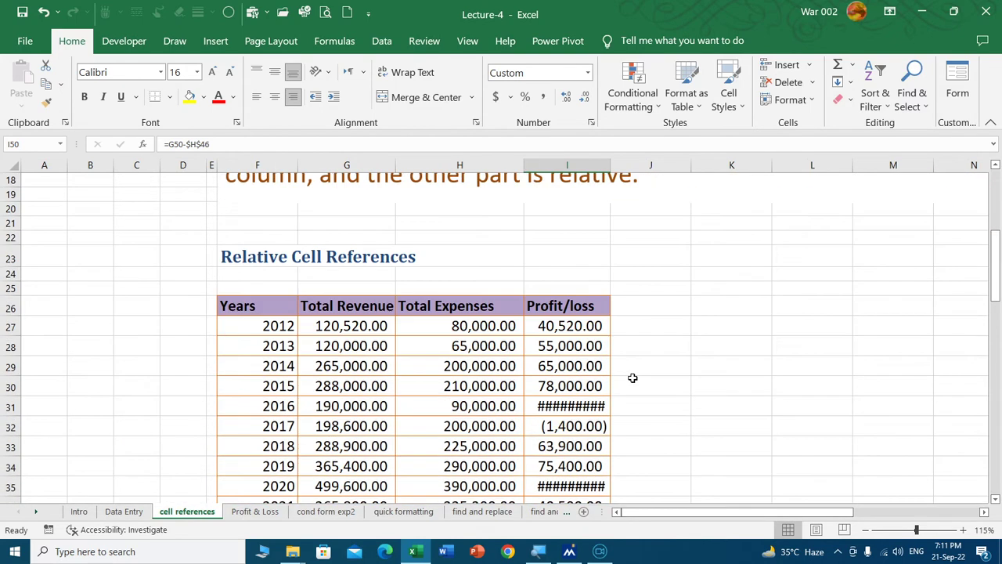
scroll(780, 373, up, 2)
scroll(773, 373, up, 1)
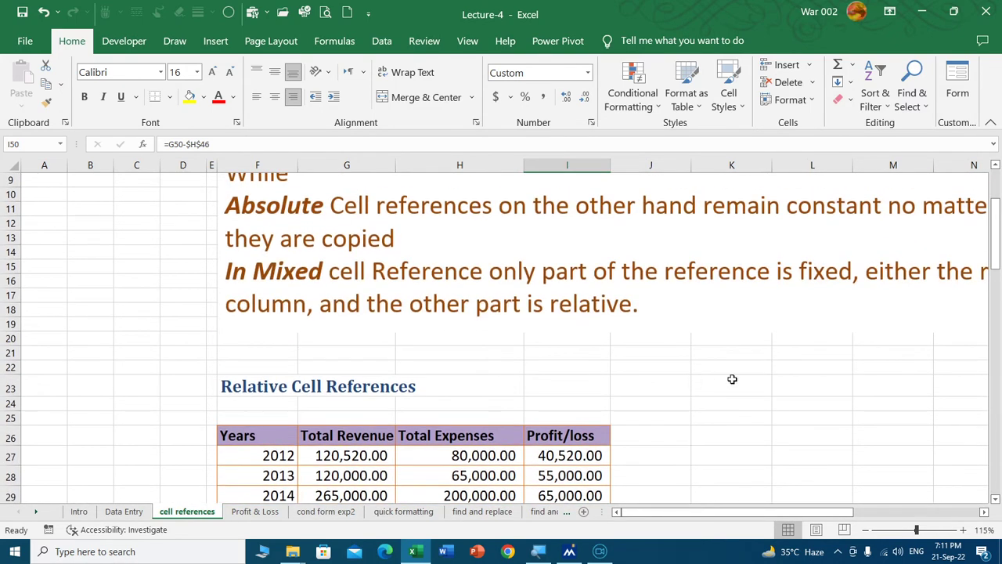
ctrl+scroll(732, 379, down, 1)
scroll(578, 364, down, 2)
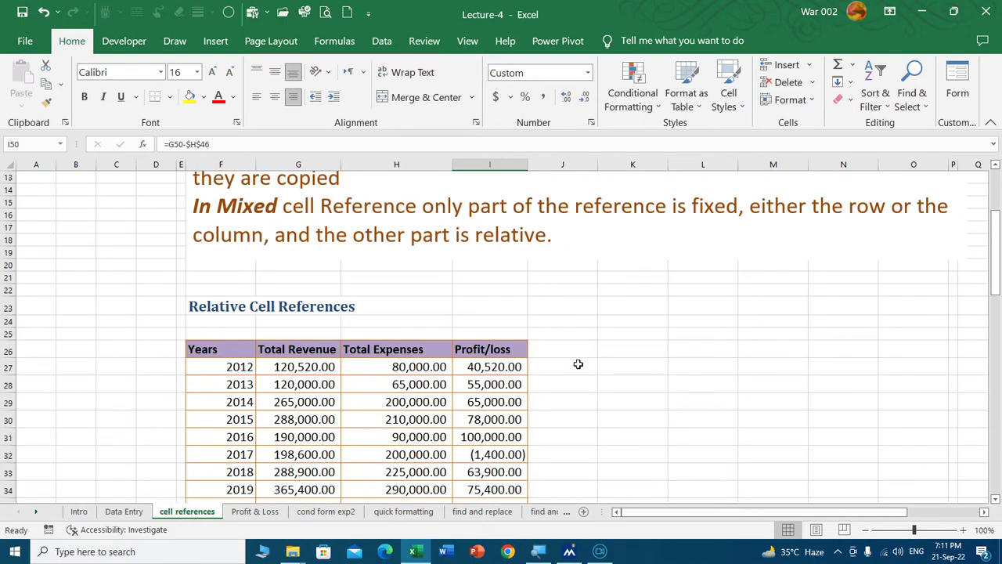
scroll(577, 364, down, 2)
scroll(577, 364, down, 3)
scroll(578, 364, down, 4)
scroll(578, 366, down, 1)
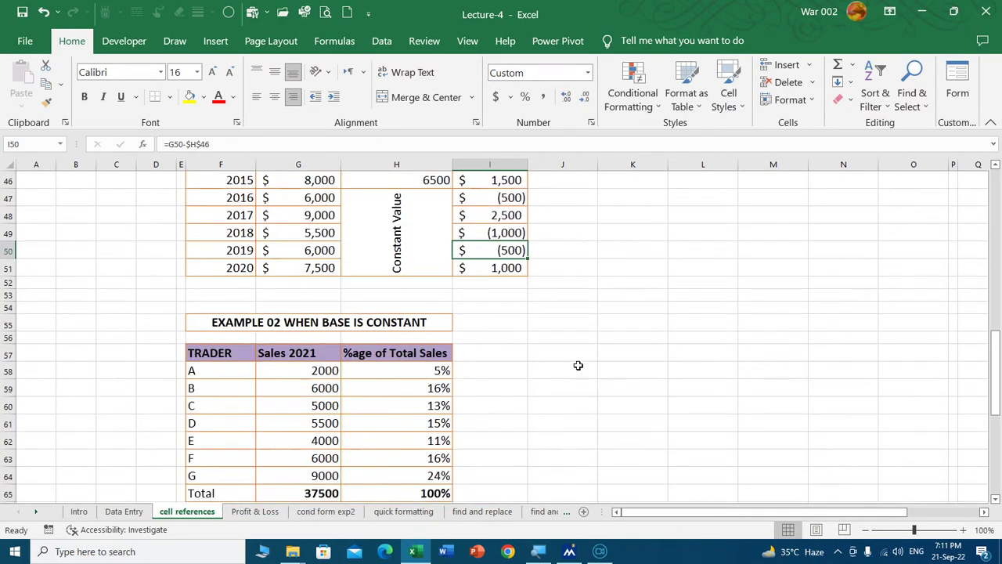
scroll(577, 366, down, 1)
scroll(577, 365, down, 1)
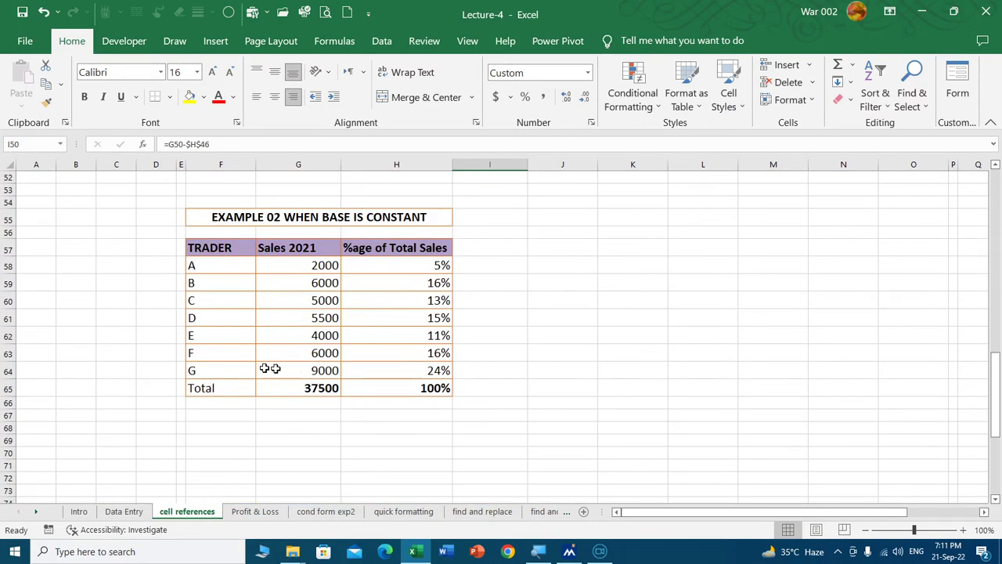
click(312, 266)
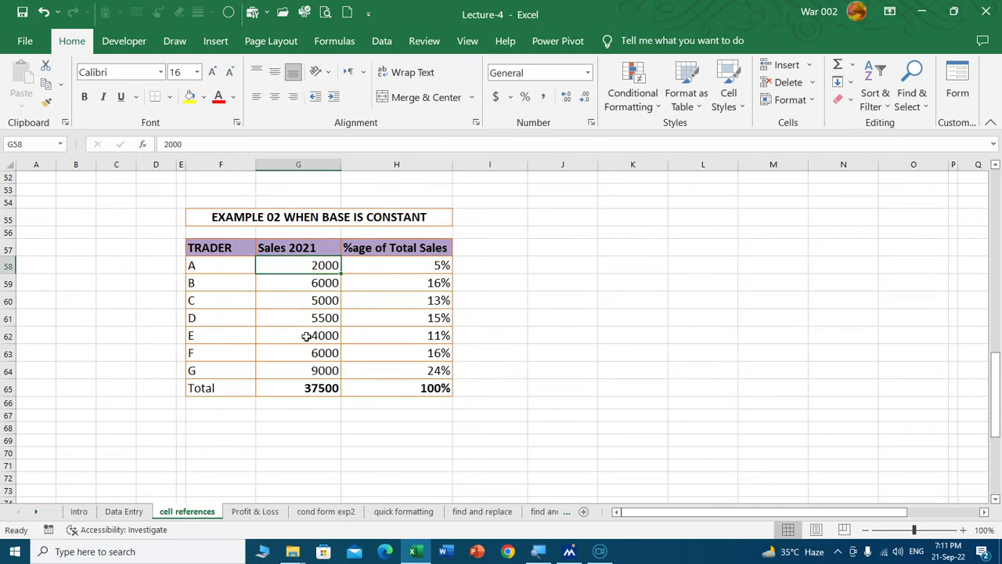
click(208, 270)
click(206, 284)
click(205, 317)
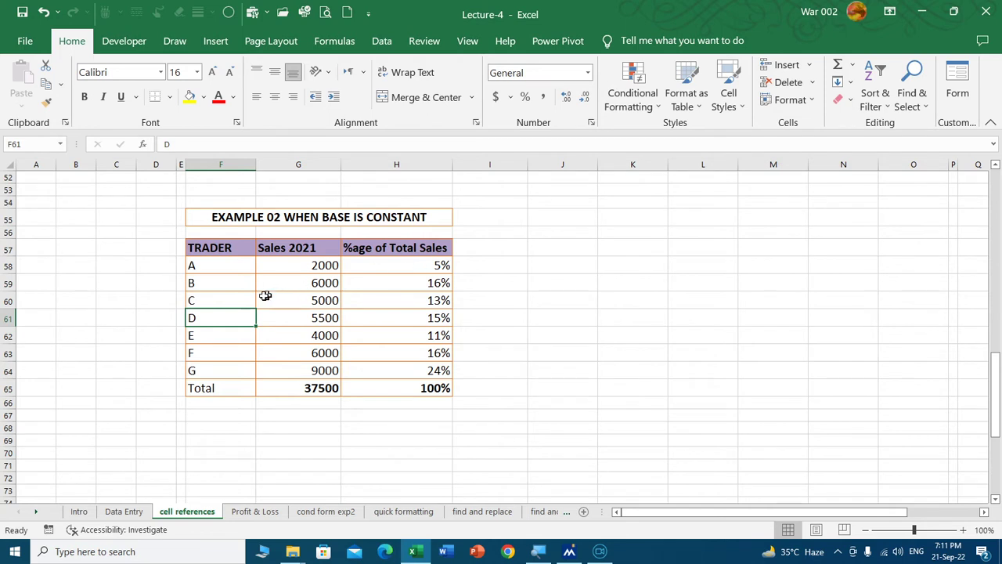
click(209, 284)
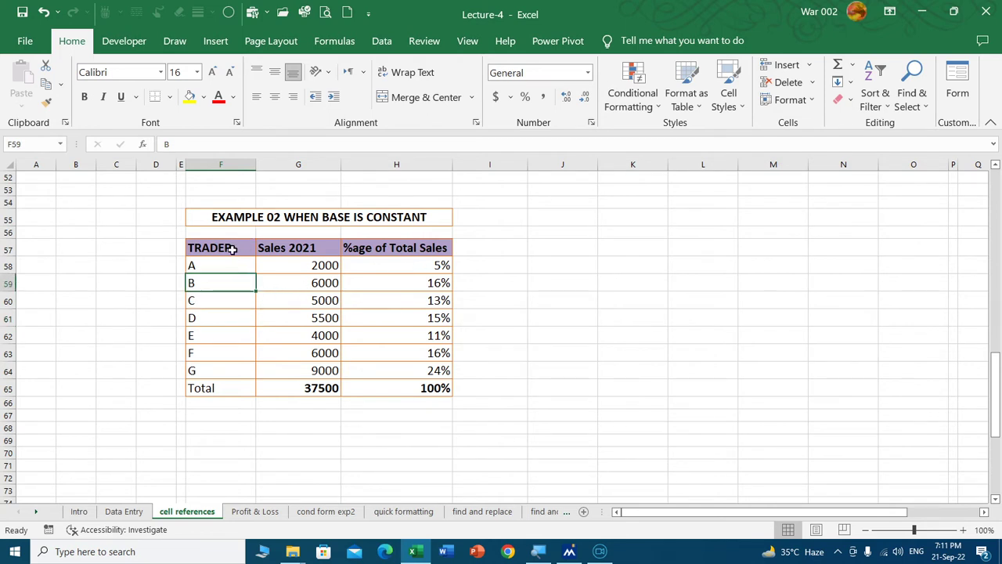
click(216, 320)
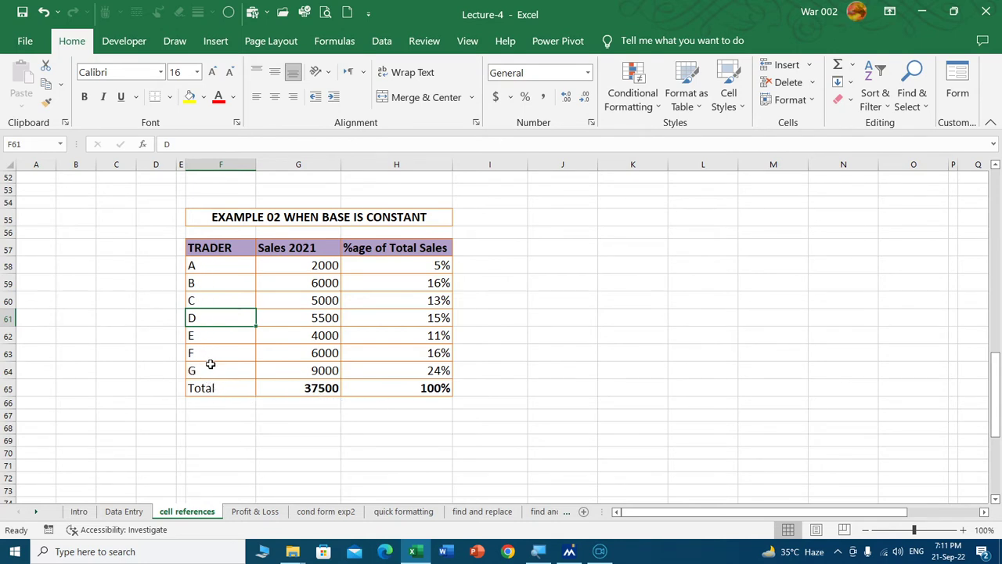
click(324, 388)
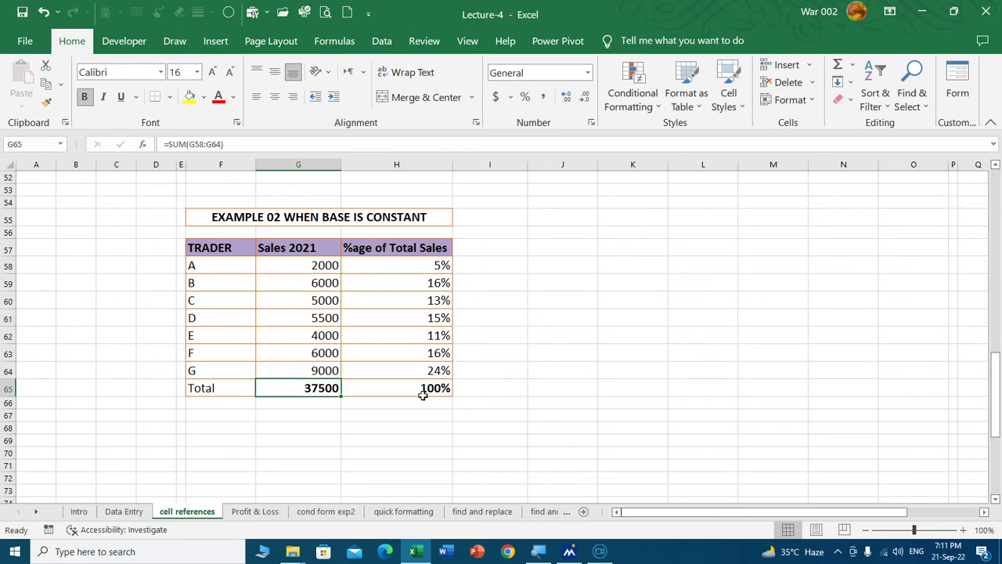
click(318, 266)
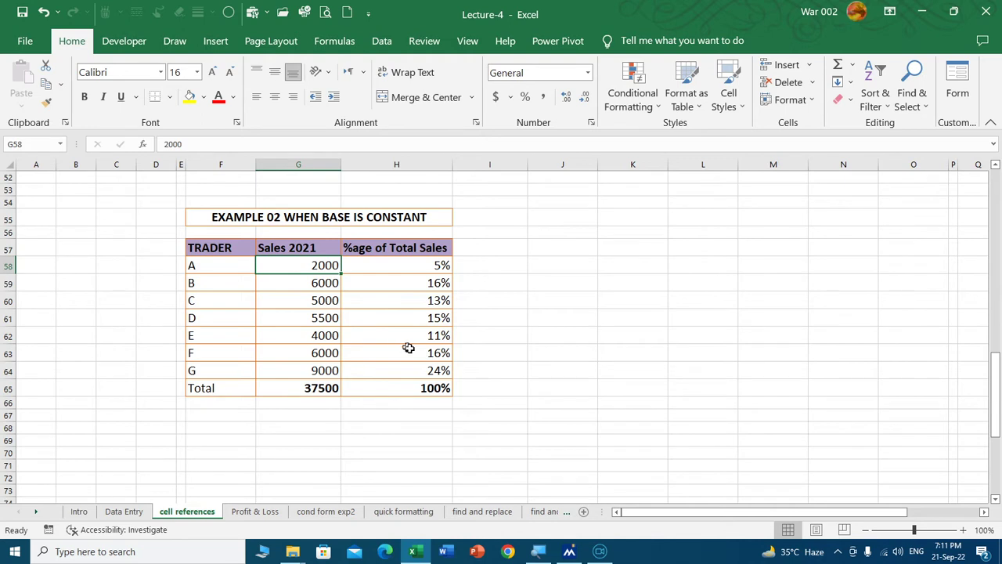
drag(422, 264, 419, 391)
Clear the %age of Total Sales column H58:H65 and zoom the sheet to 140%.
key(Delete)
click(505, 313)
click(407, 270)
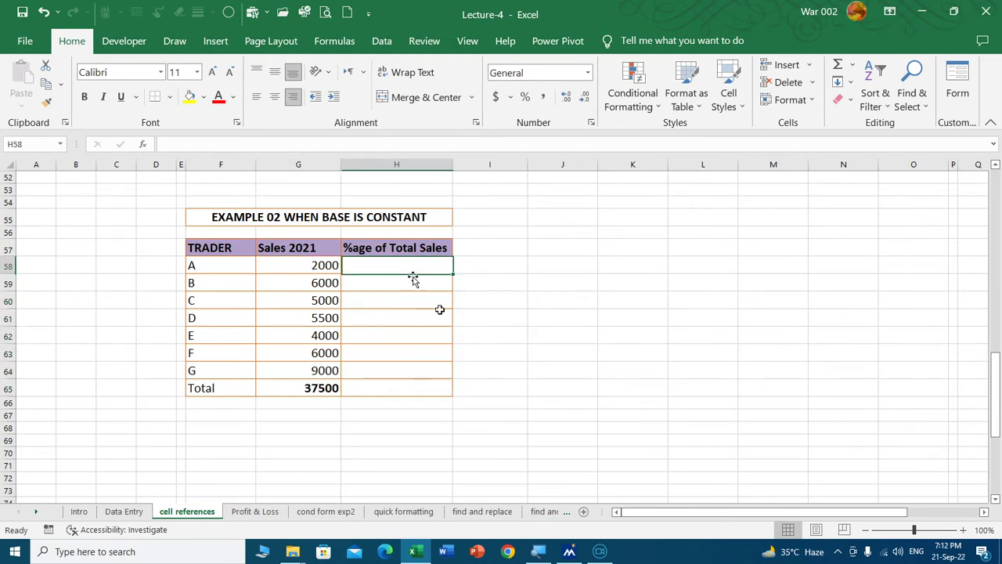
text(=)
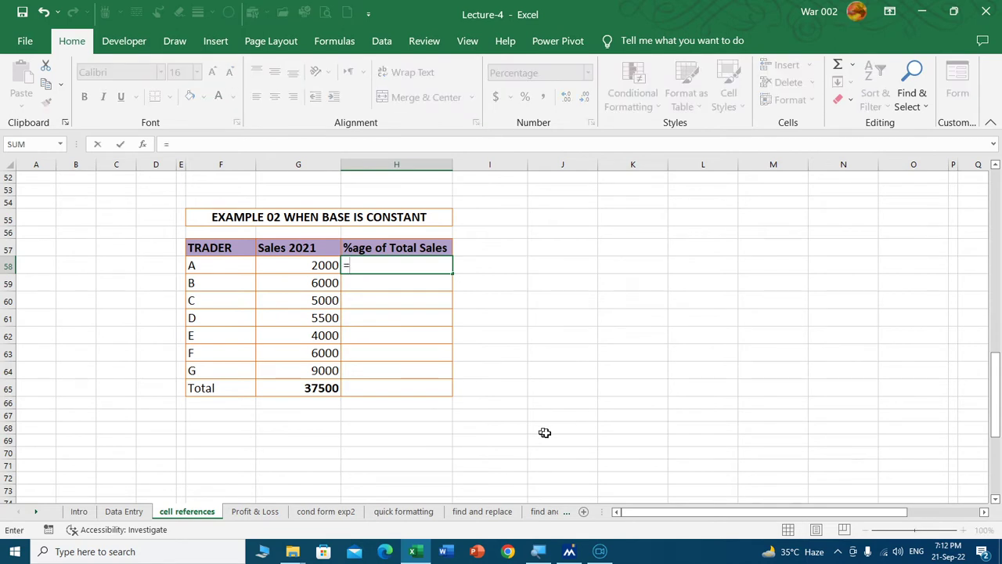
key(Escape)
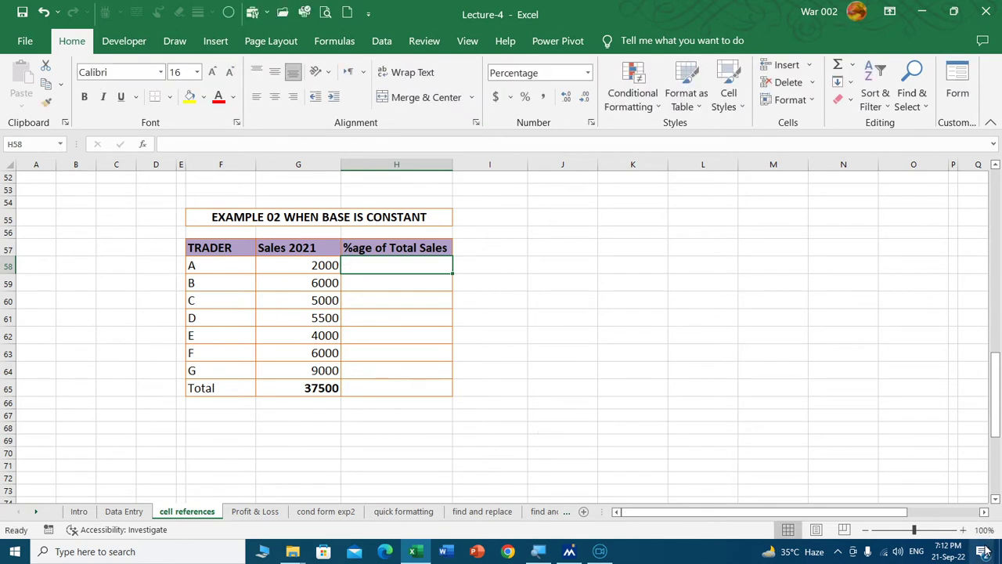
click(963, 529)
click(963, 529)
click(963, 529)
click(963, 529)
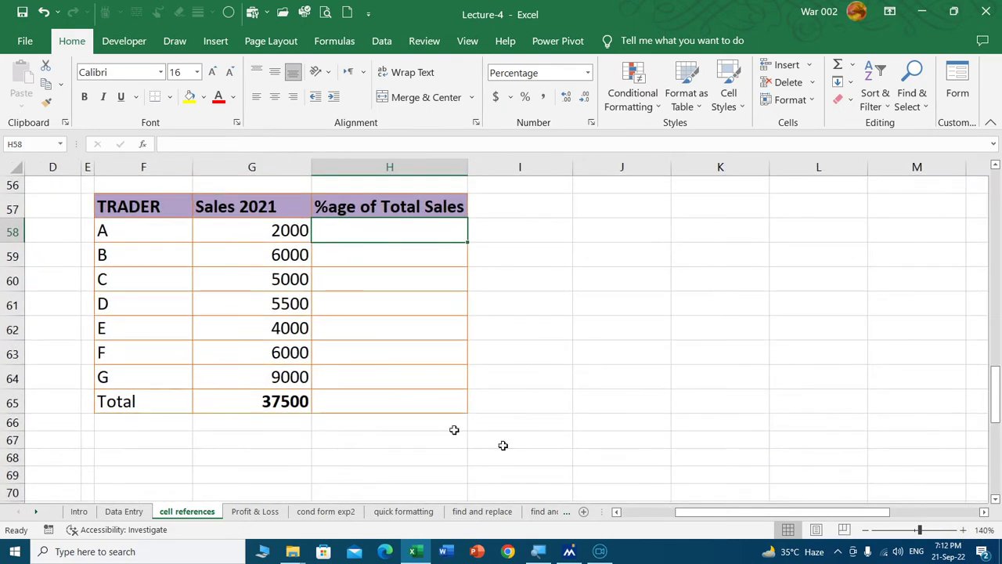
Enter =G58/G65 in H58 and fill it to H64, leaving #DIV/0! below trader A's 5%.
text(=)
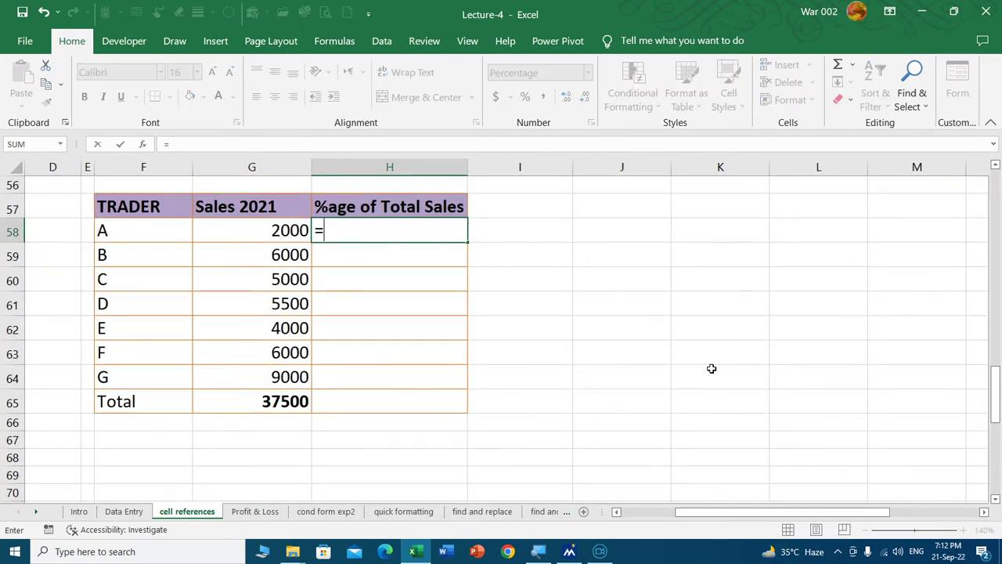
key(Left)
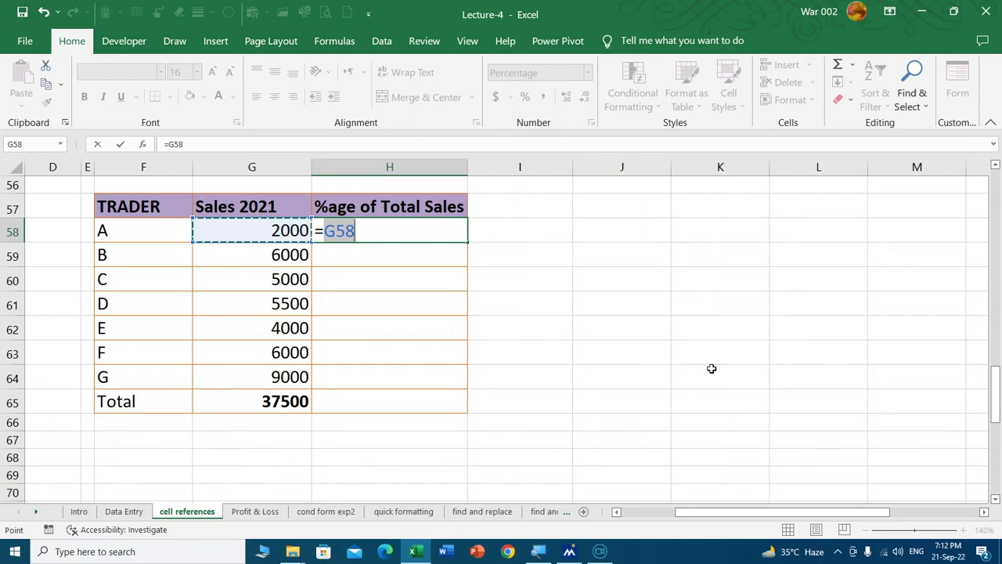
text(/)
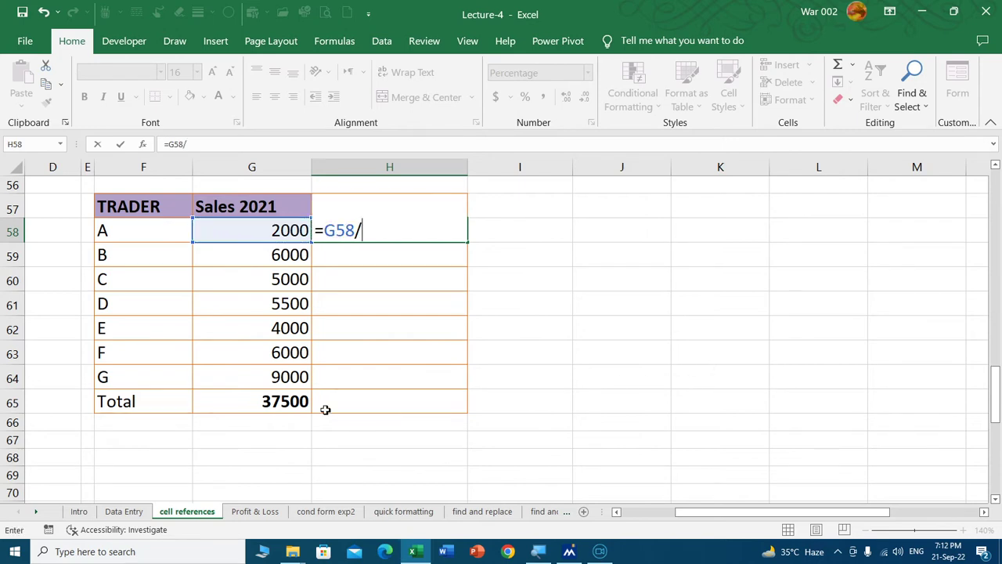
click(288, 402)
mouse_move(569, 551)
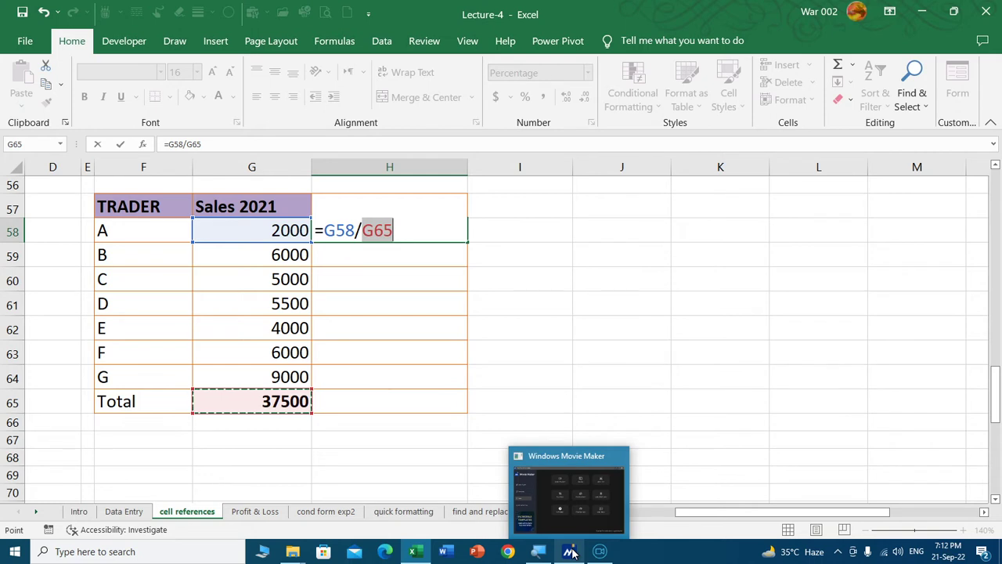
key(Return)
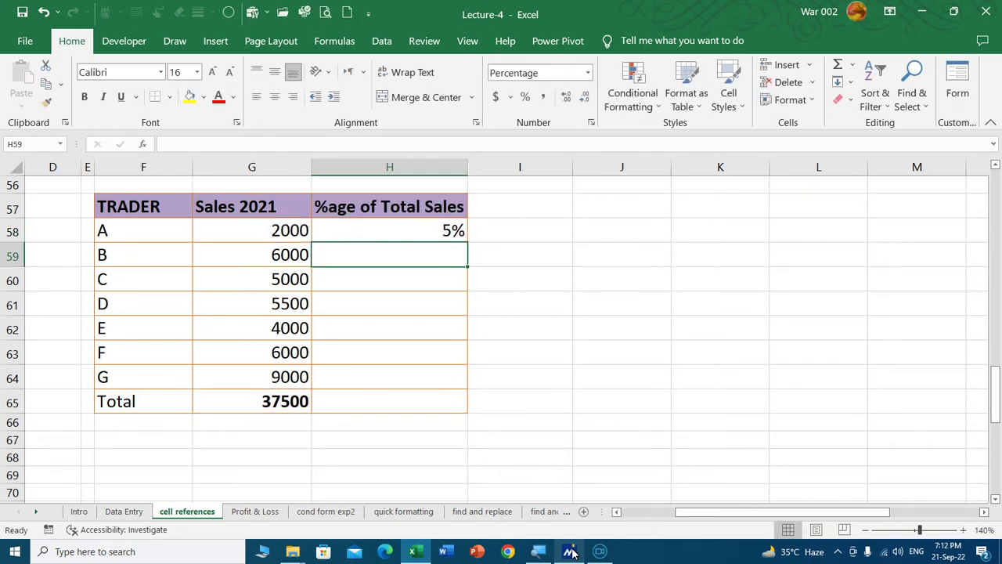
click(454, 235)
drag(469, 242, 399, 389)
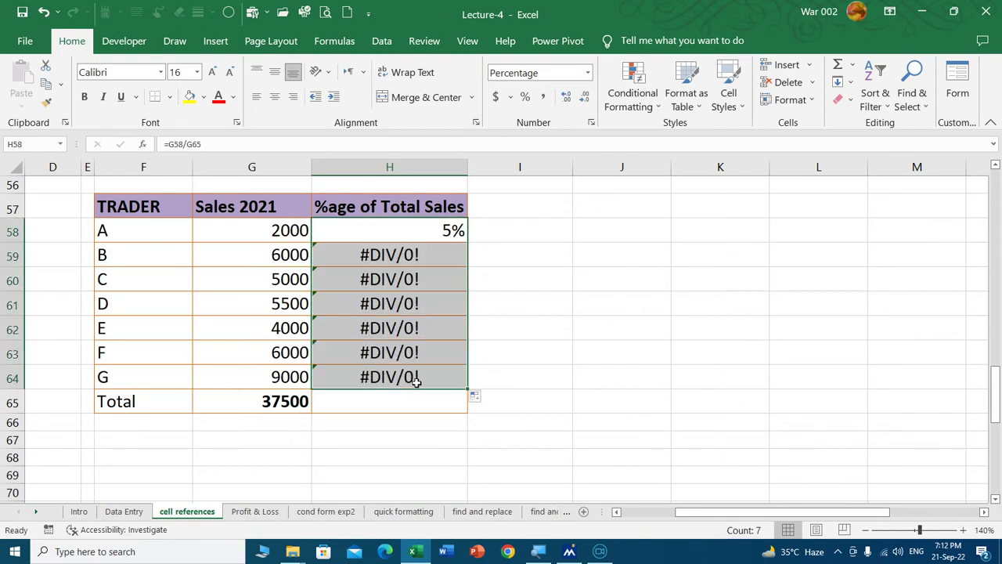
click(532, 321)
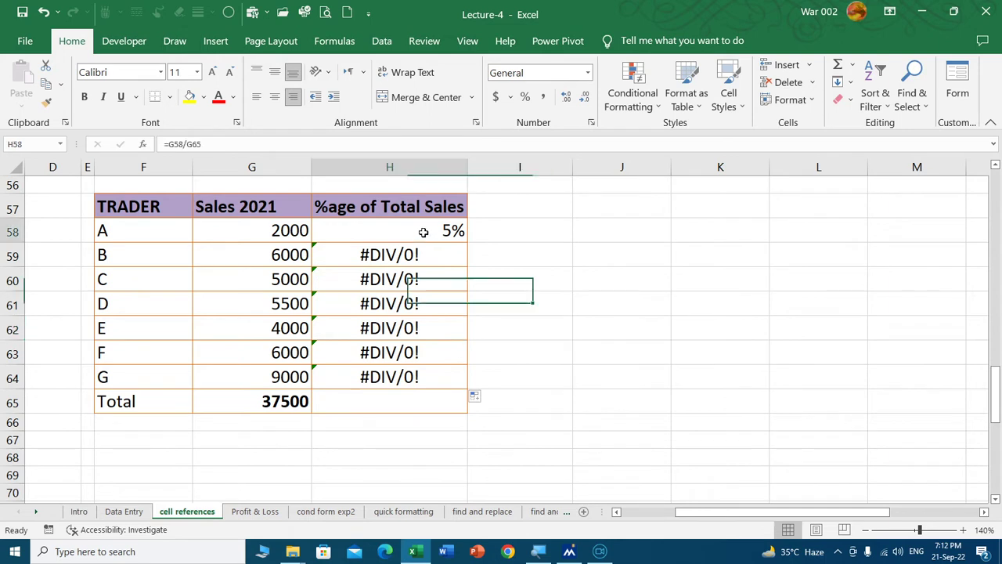
double_click(423, 230)
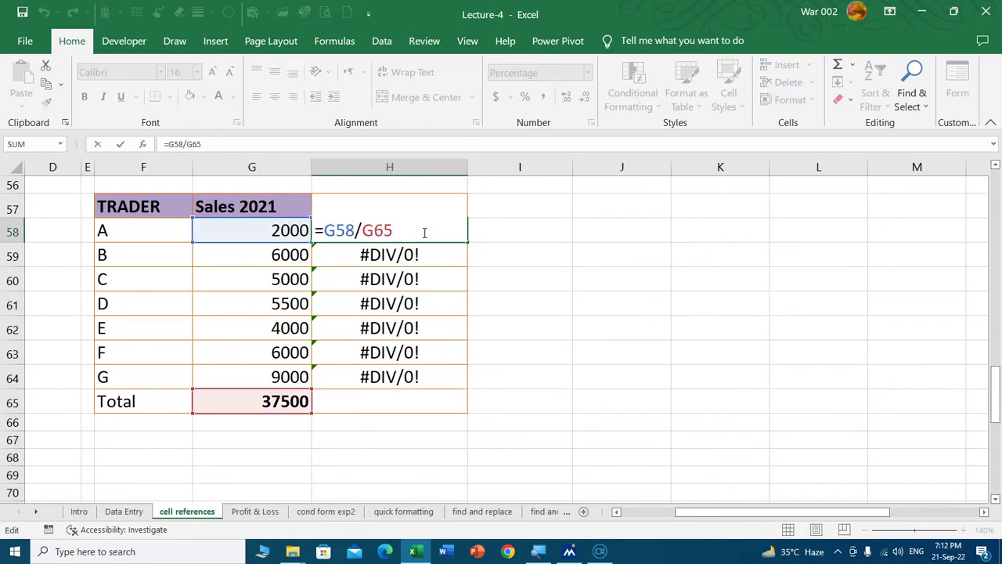
key(Escape)
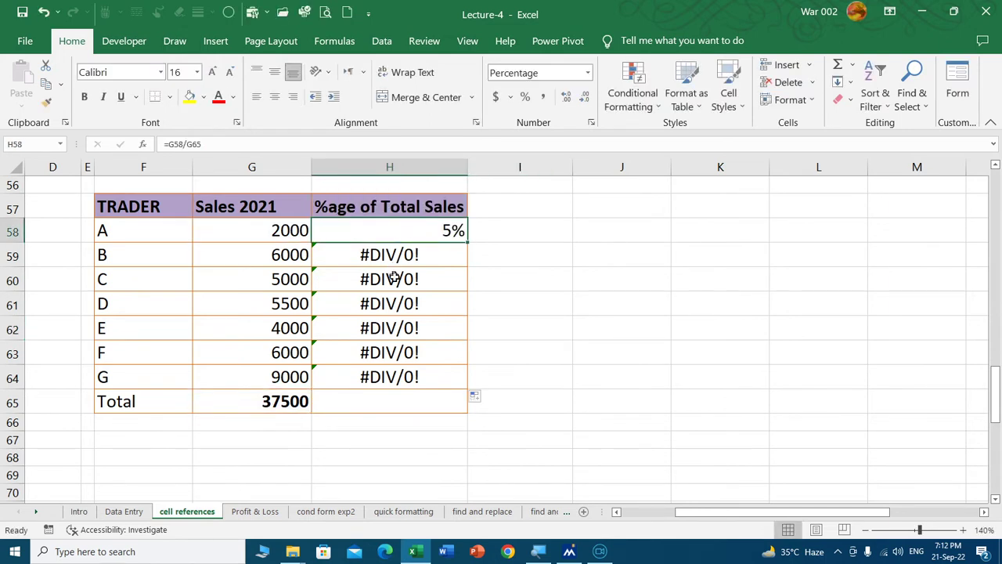
double_click(436, 234)
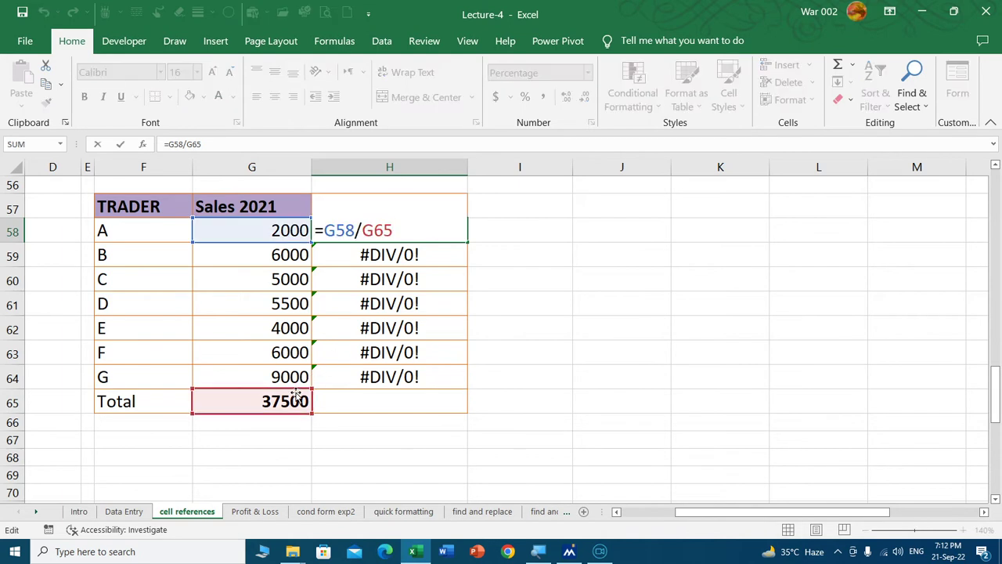
key(Escape)
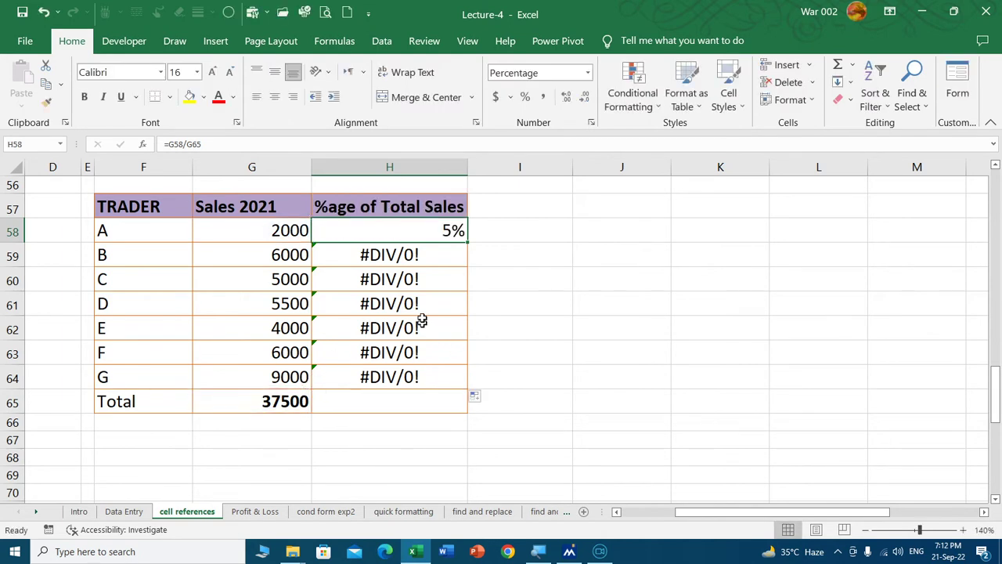
double_click(432, 250)
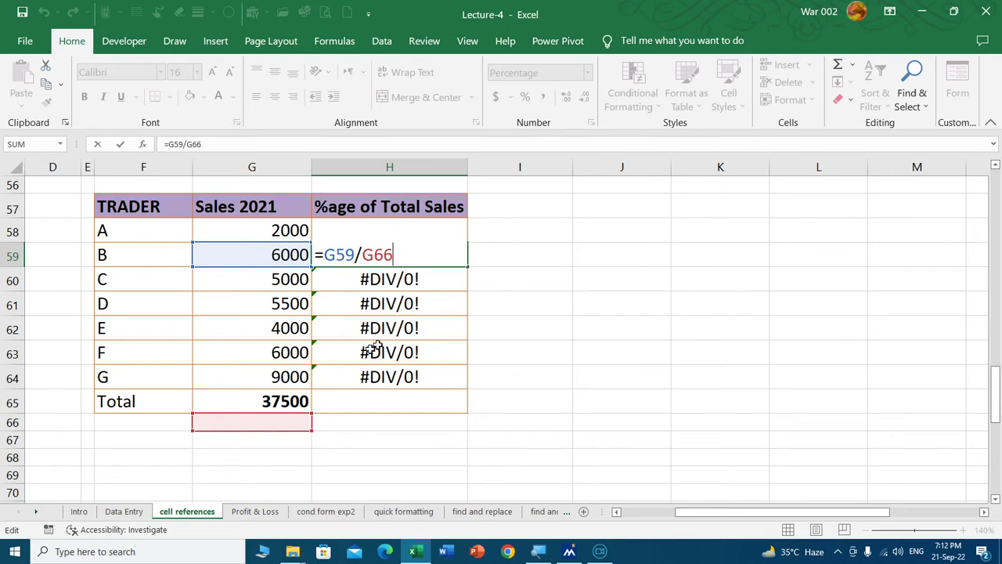
key(ctrl+Return)
double_click(404, 331)
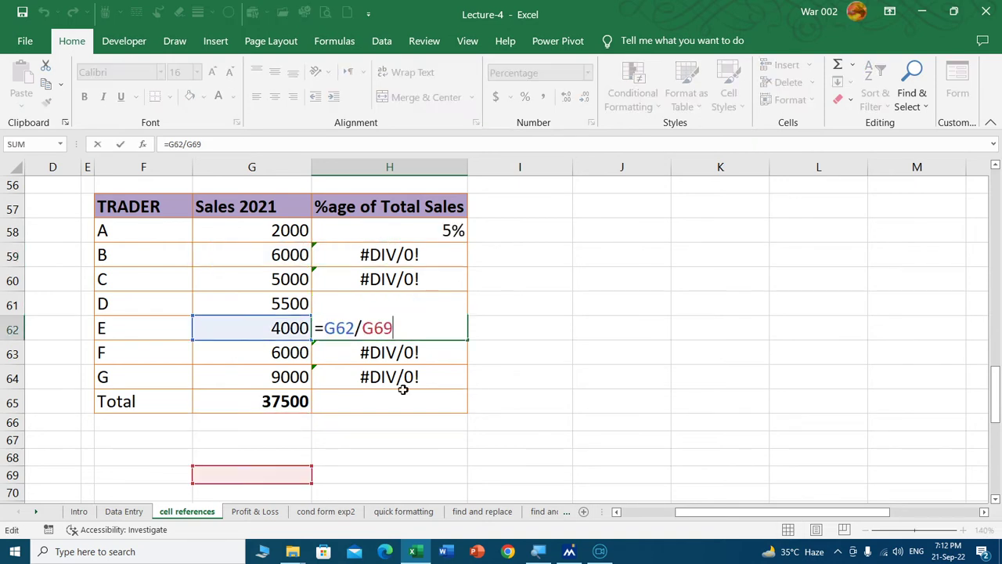
key(ctrl+Return)
click(452, 230)
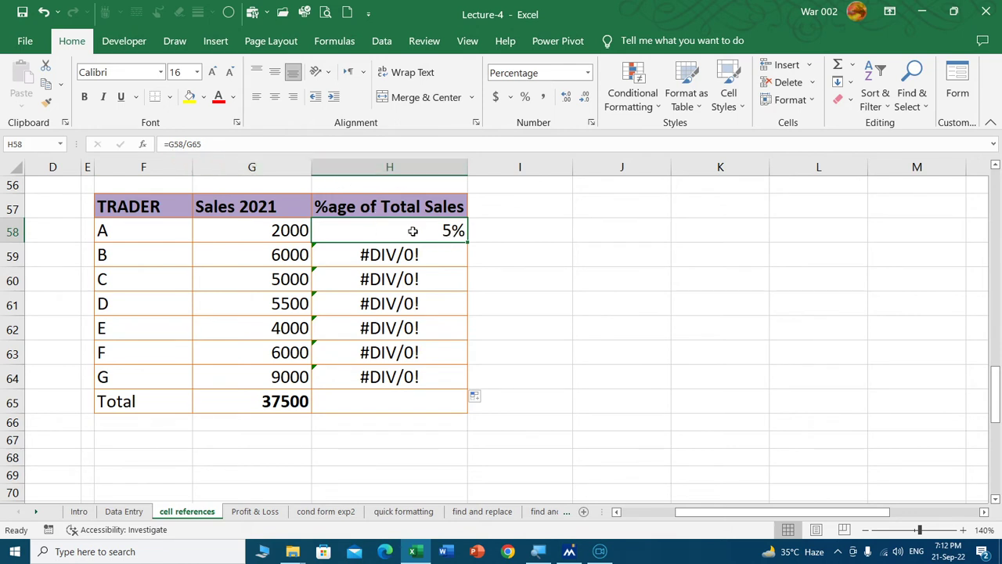
double_click(413, 230)
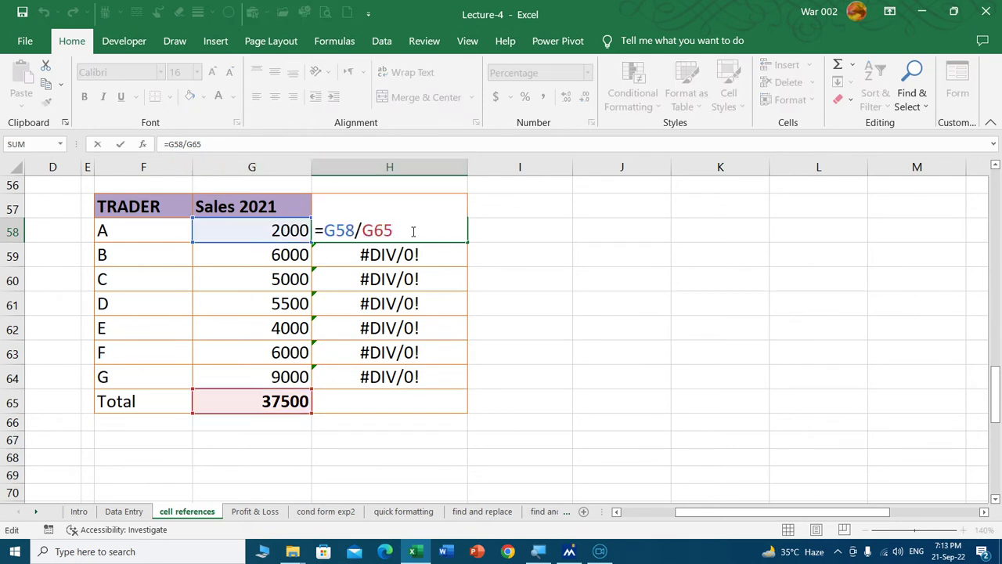
Change H58 to =G58/$G$65 and fill it down to H64.
key(F4)
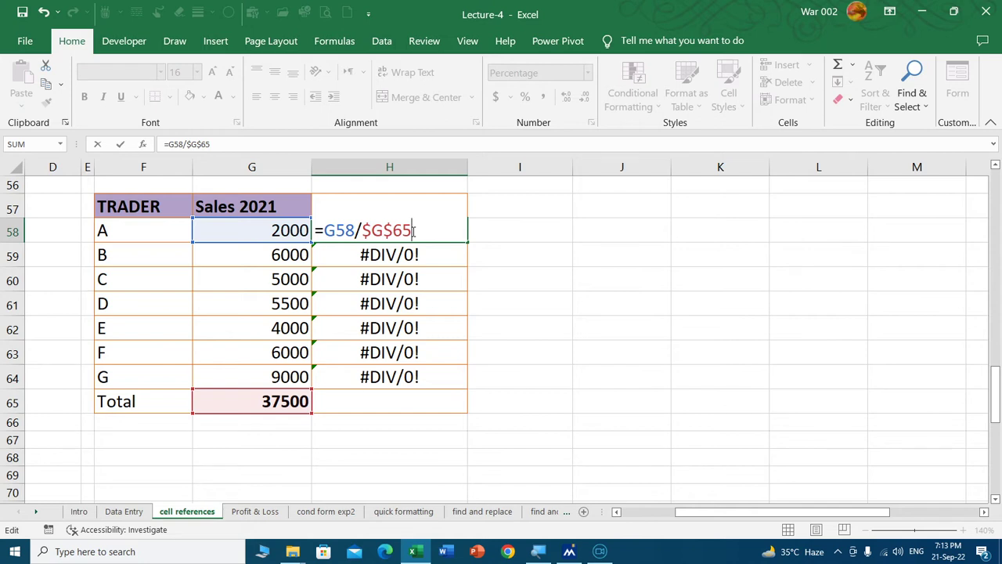
key(Return)
click(413, 230)
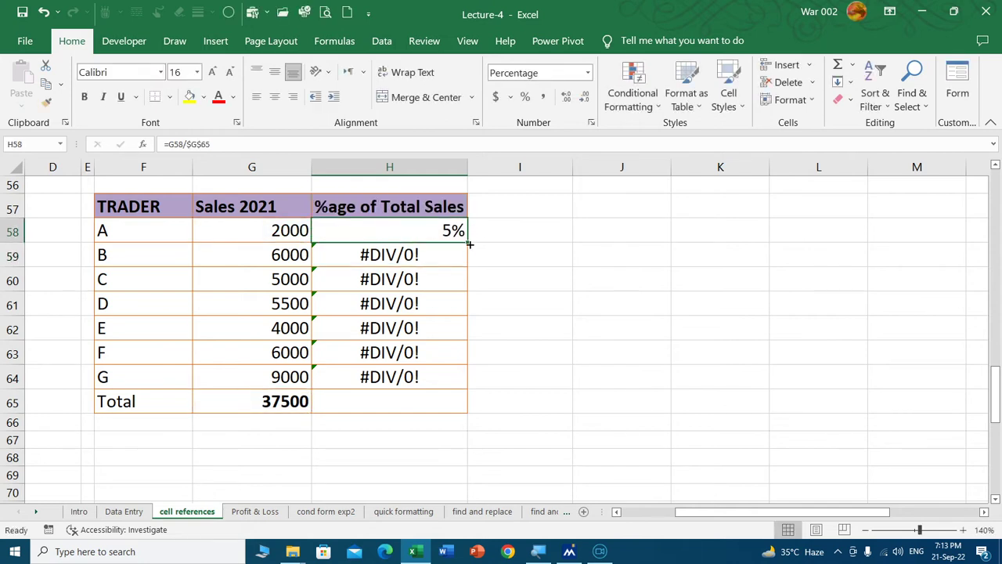
double_click(468, 244)
Check the copied formulas in H59, H62 and H64, showing shares from 5% to 24%.
click(447, 382)
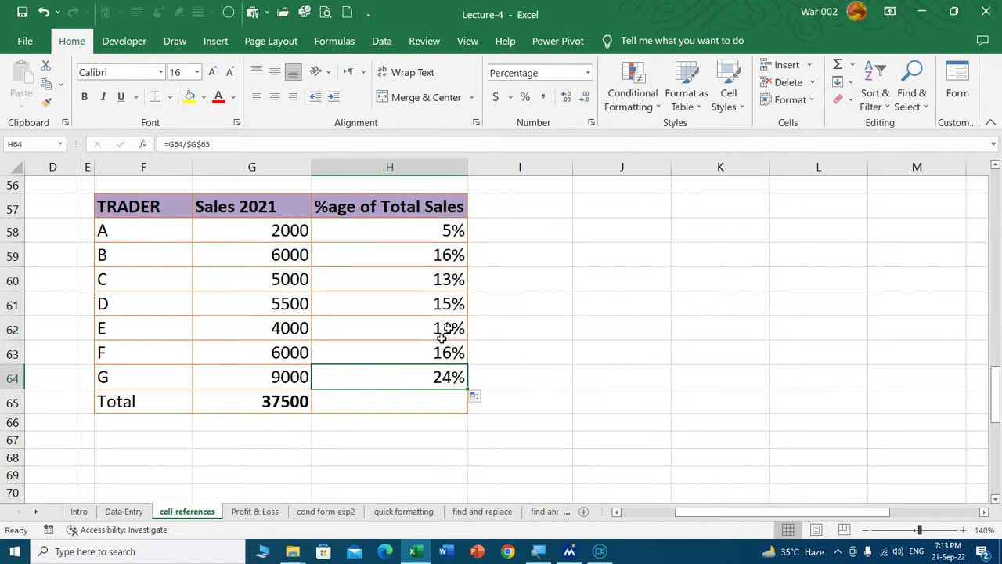
double_click(451, 257)
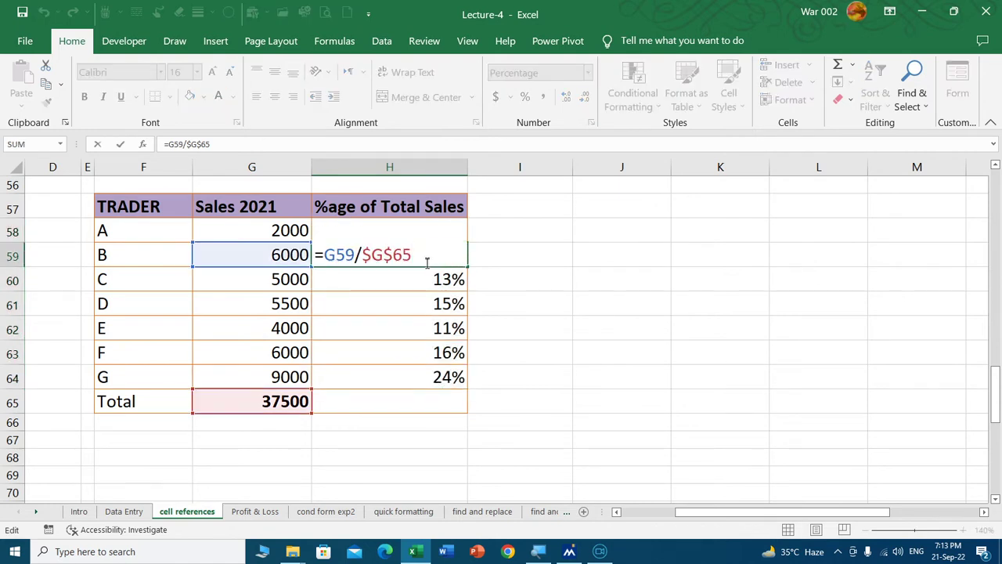
key(Escape)
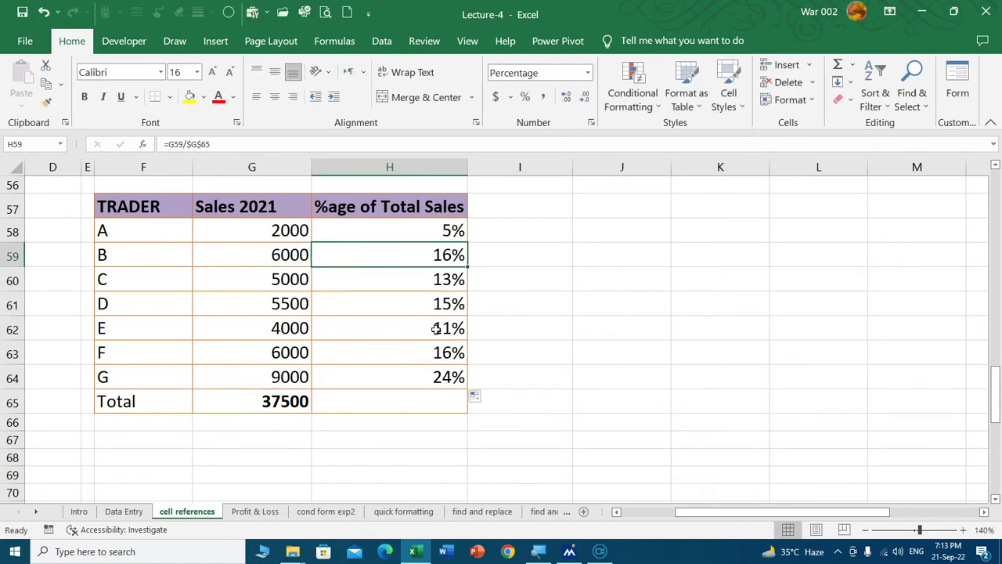
key(Up)
key(Up)
key(Down)
double_click(414, 330)
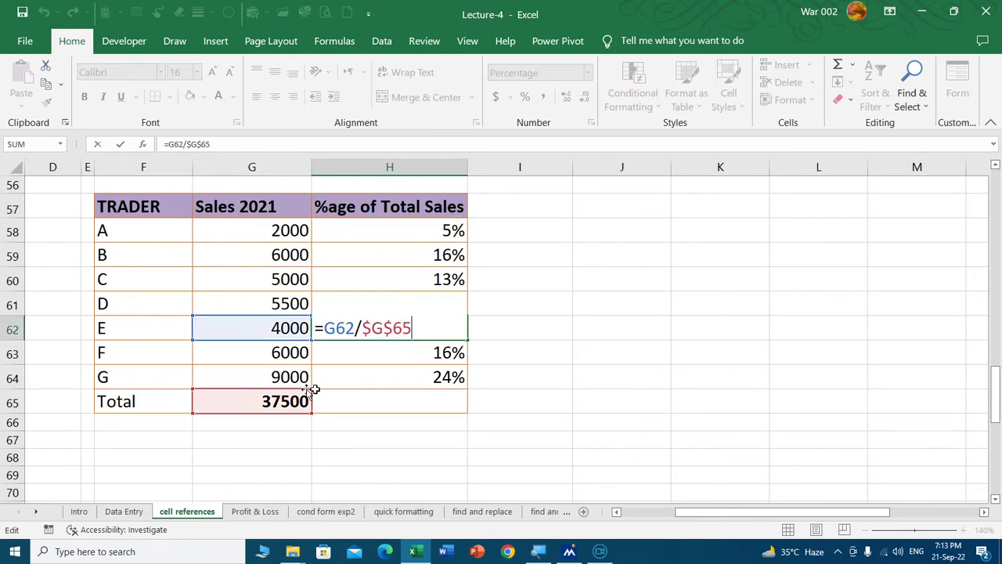
key(Escape)
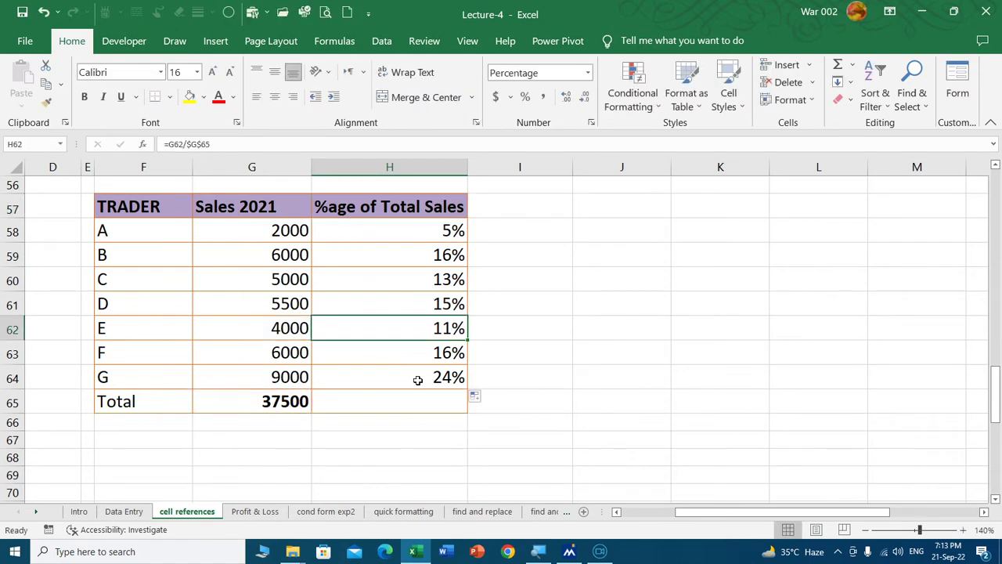
double_click(418, 380)
key(Escape)
Clear the existing Profit/Loss values in I46:I51.
scroll(547, 360, up, 1)
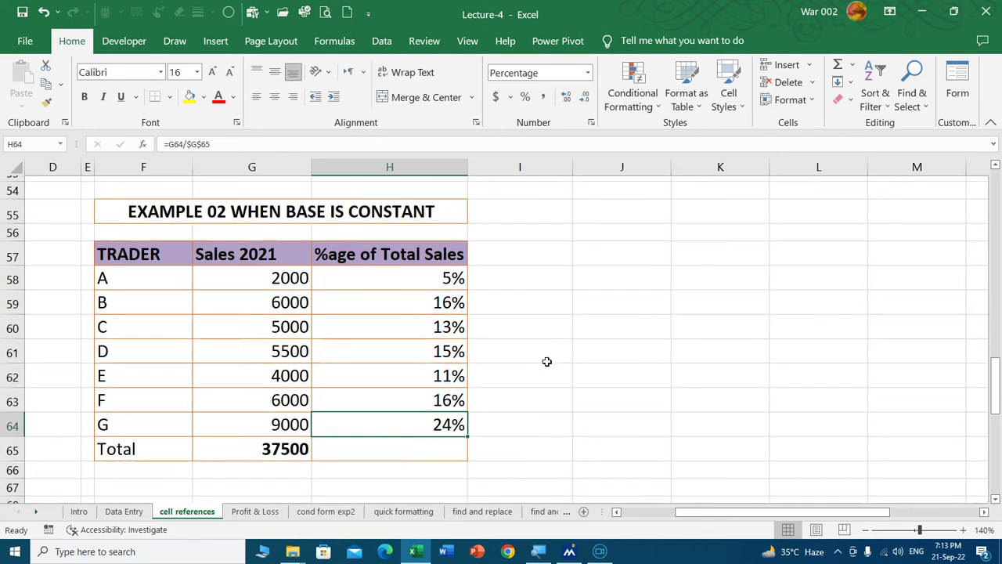
scroll(546, 361, up, 5)
scroll(577, 376, down, 1)
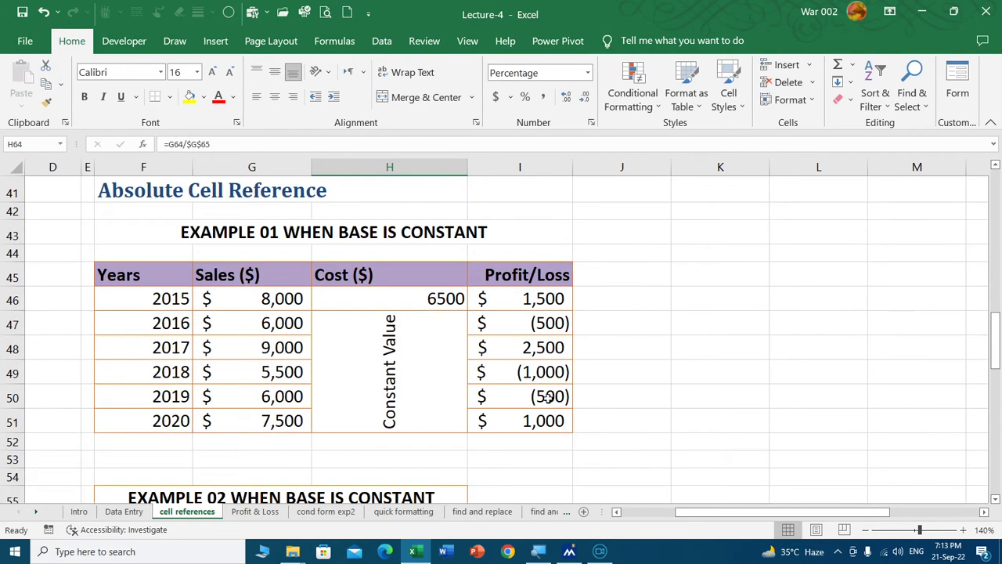
double_click(547, 396)
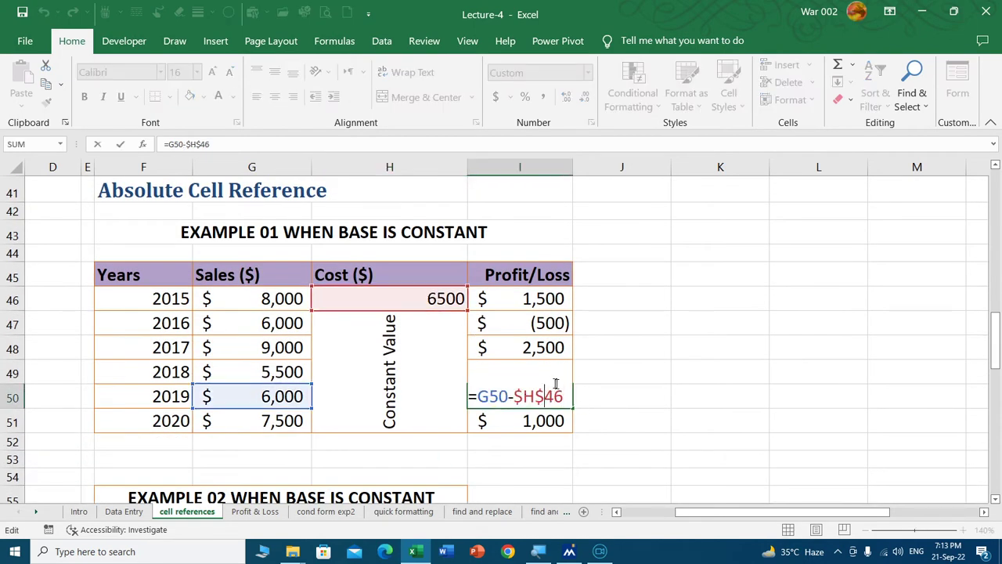
key(Escape)
drag(532, 301, 523, 420)
key(Delete)
Enter the relative formula =G46-H46 in I46 and drag it down to I51.
click(530, 298)
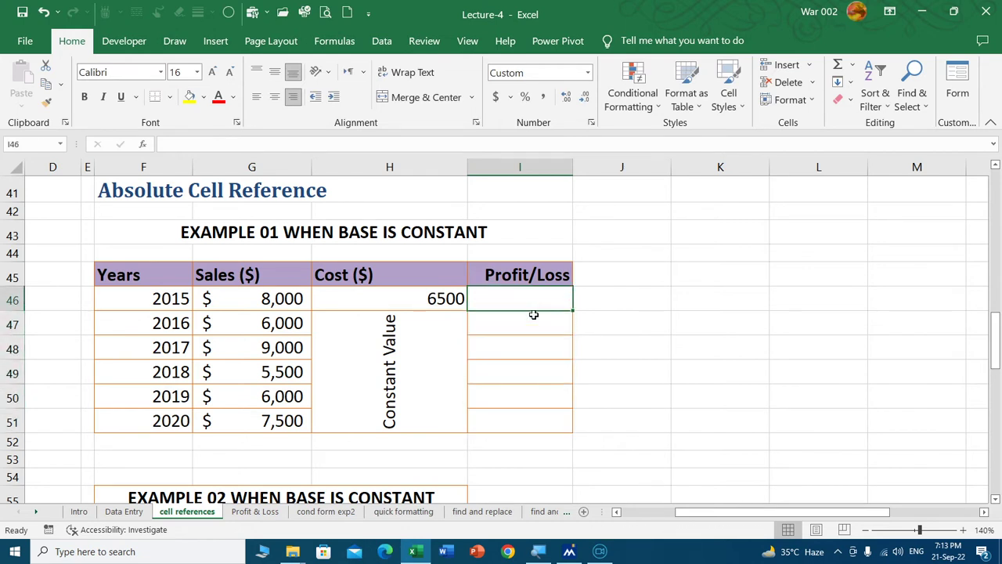
text(=)
key(Left)
key(Left)
text(-)
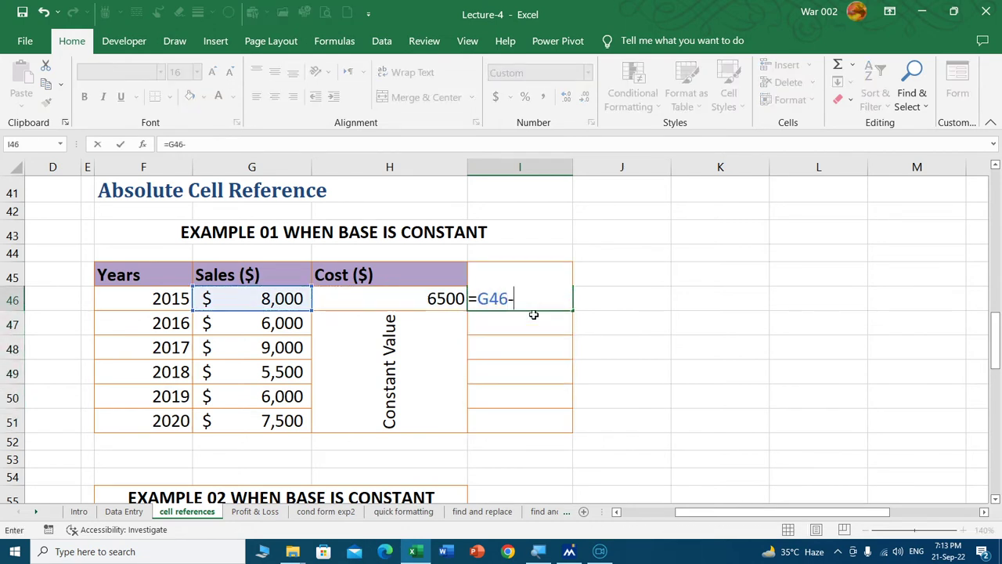
key(Left)
key(Return)
click(545, 304)
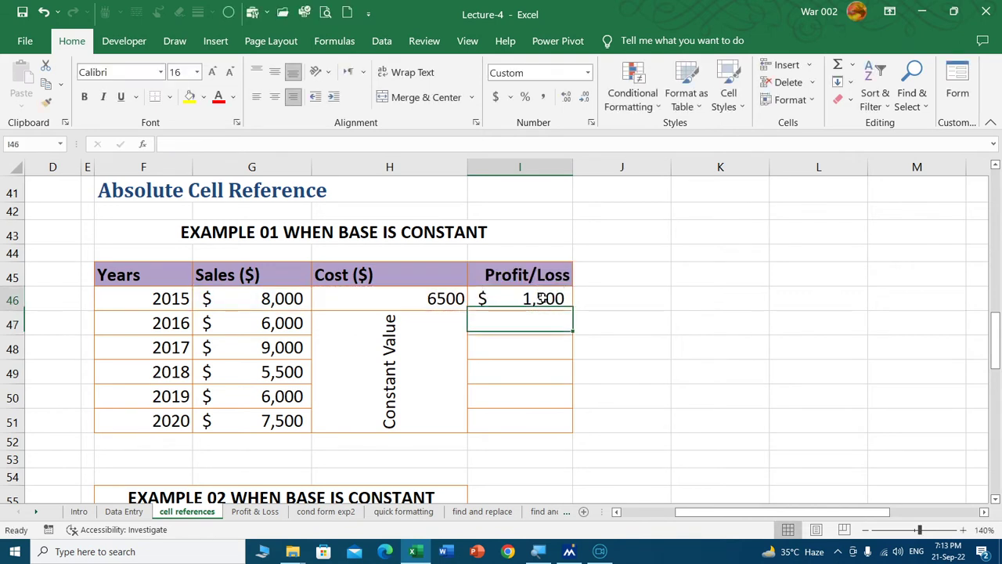
drag(573, 309, 571, 429)
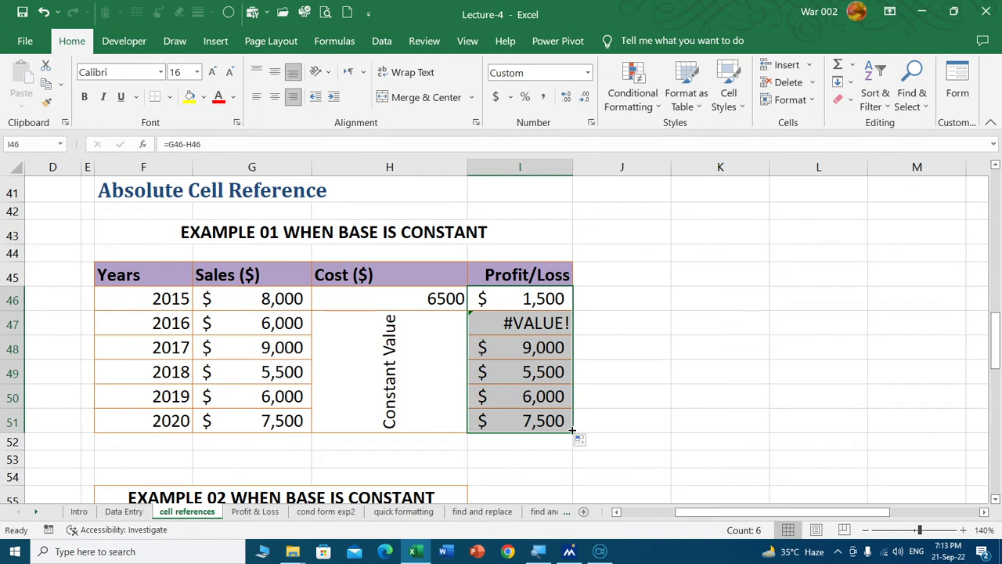
Inspect the wrong result in I48, then clear I47:I51, keeping 2015's 1,500.
click(501, 350)
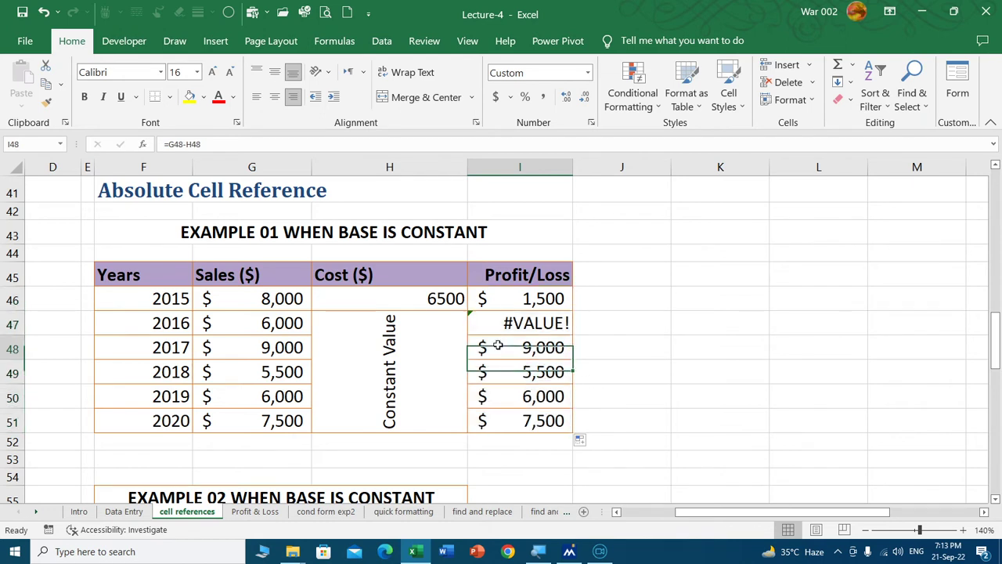
double_click(498, 346)
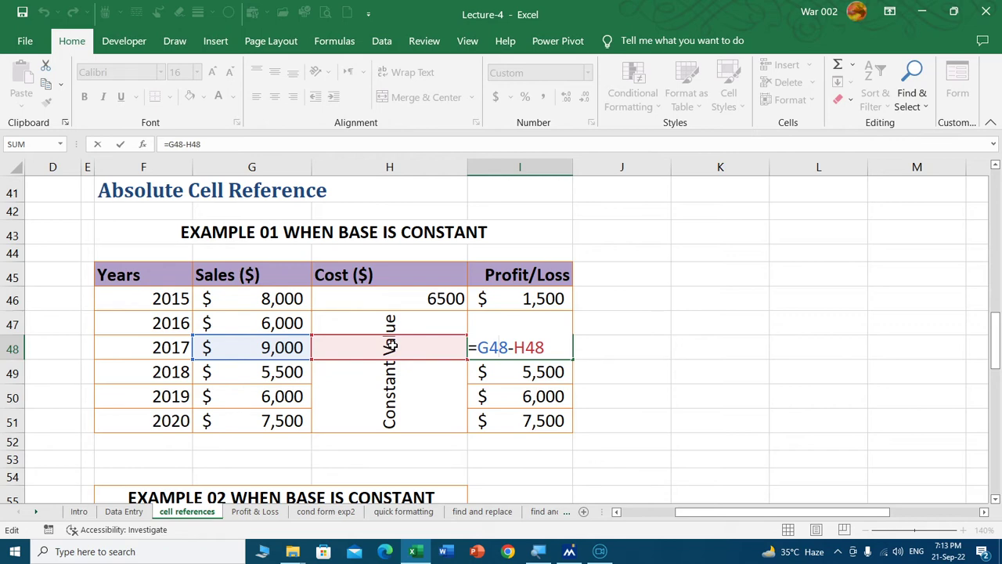
key(Escape)
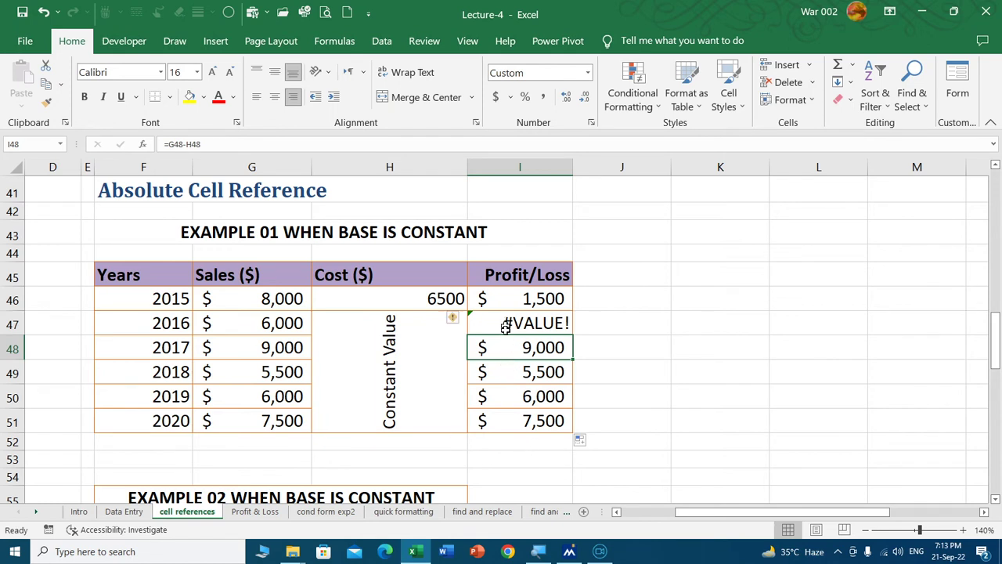
drag(507, 324, 498, 419)
key(Delete)
Enter =G46-$H$46 in I46 and fill it down through I51.
click(535, 301)
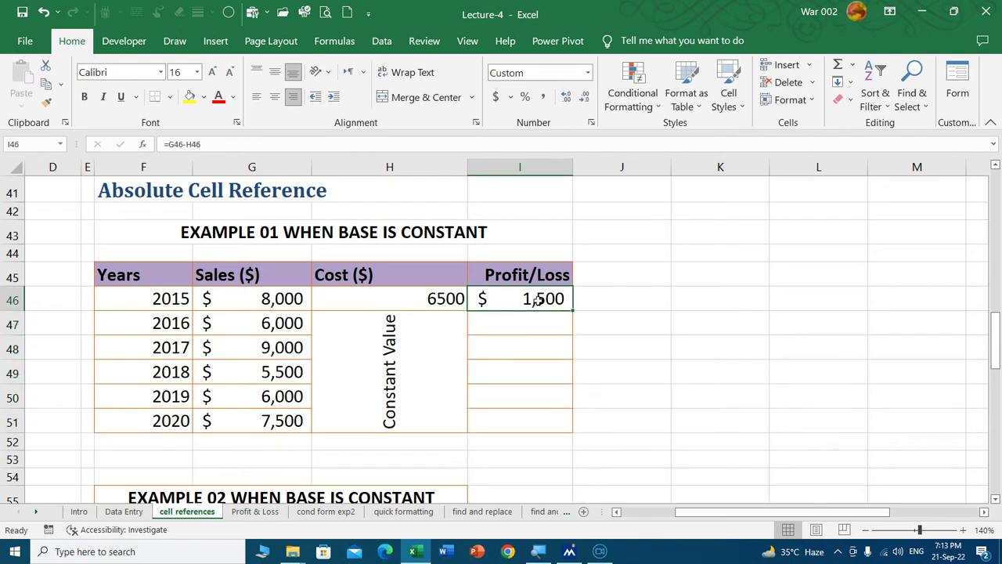
text(=)
key(Left)
key(Left)
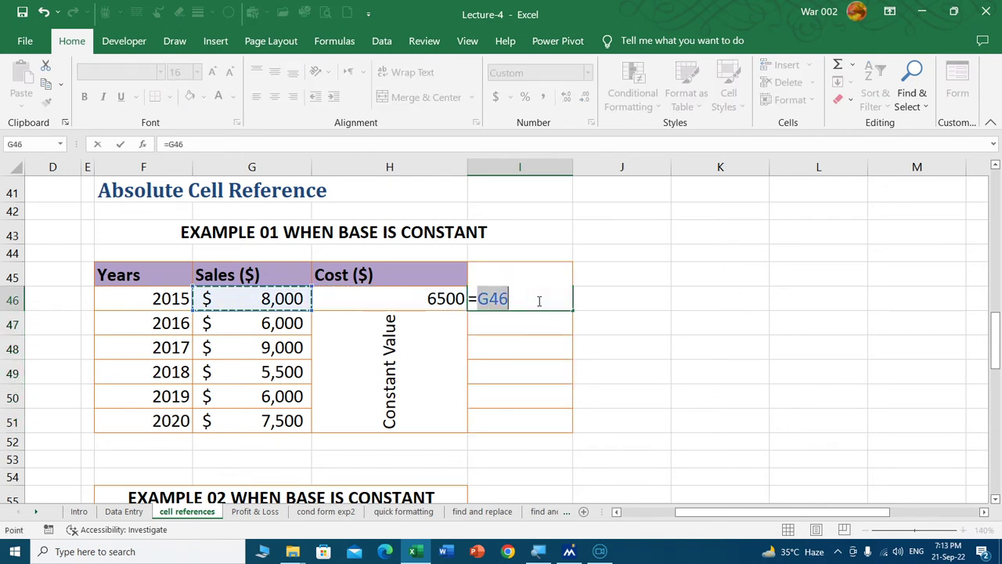
text(-)
key(Left)
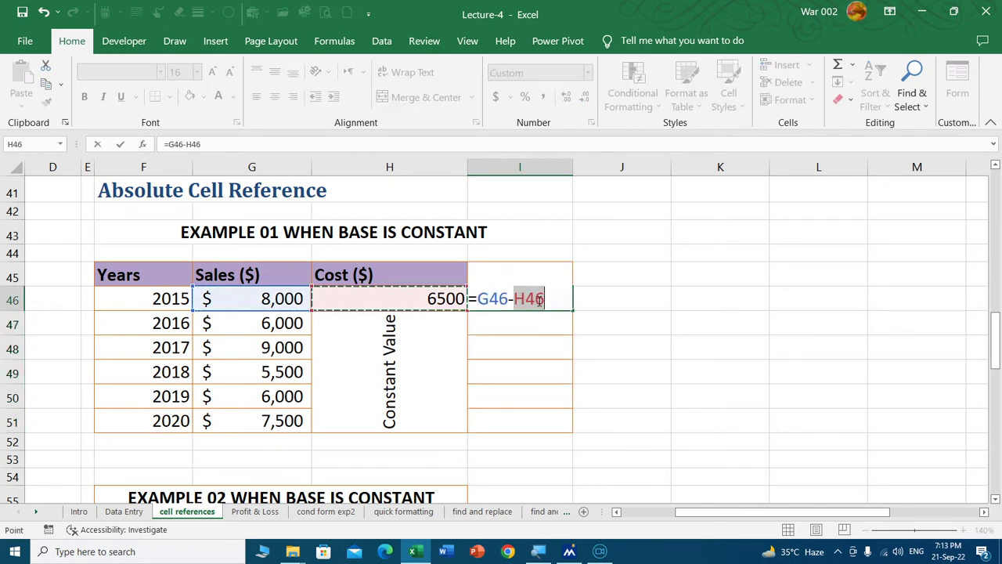
key(F4)
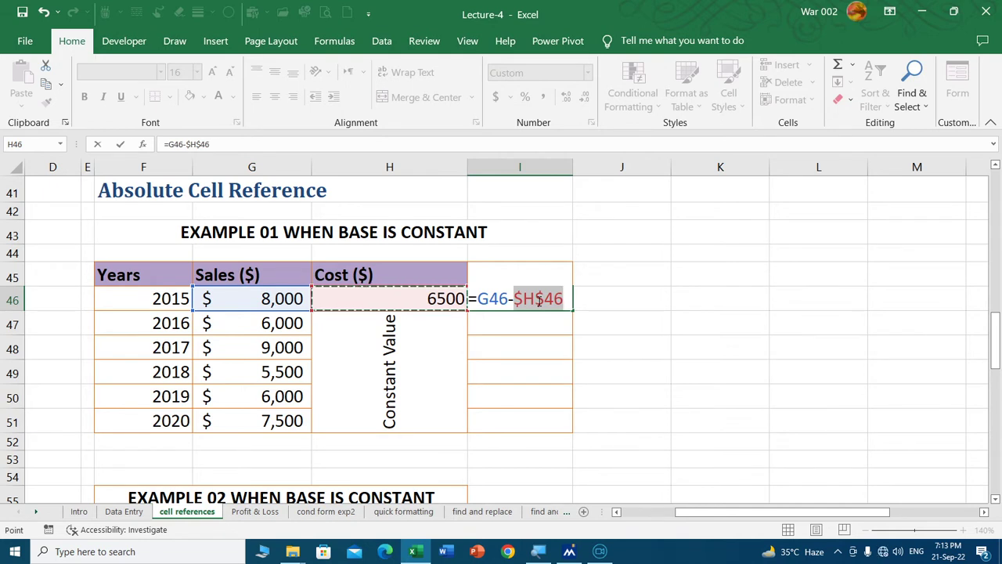
key(Return)
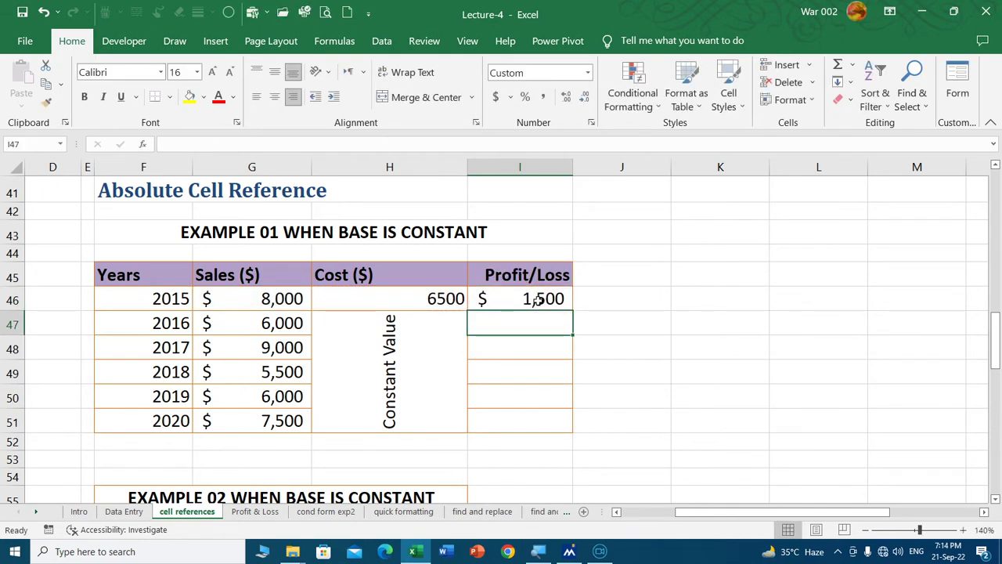
click(532, 301)
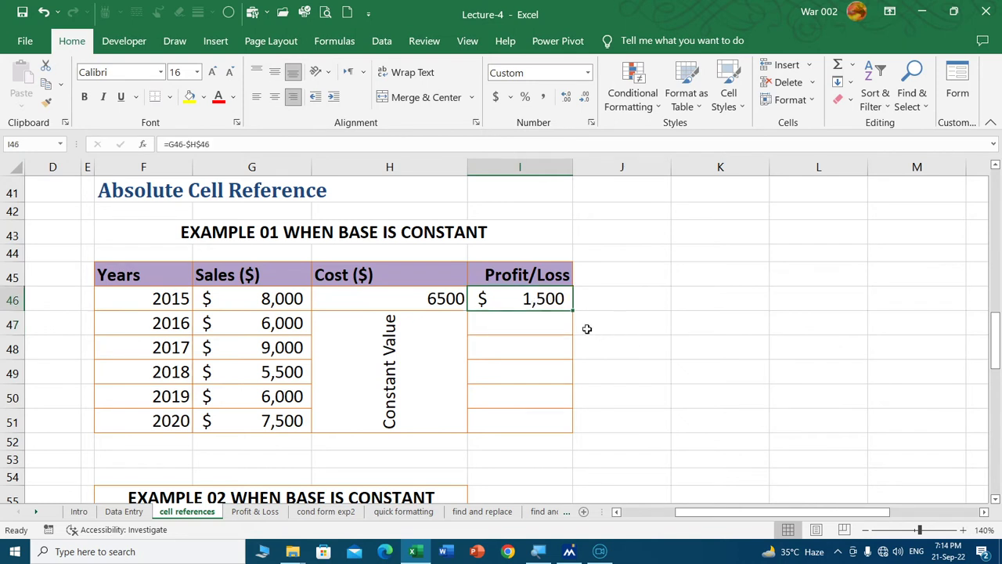
double_click(572, 311)
Verify the 2018–2020 results against the fixed 6500 cost, e.g. I51 reading =G51-$H$46.
click(528, 392)
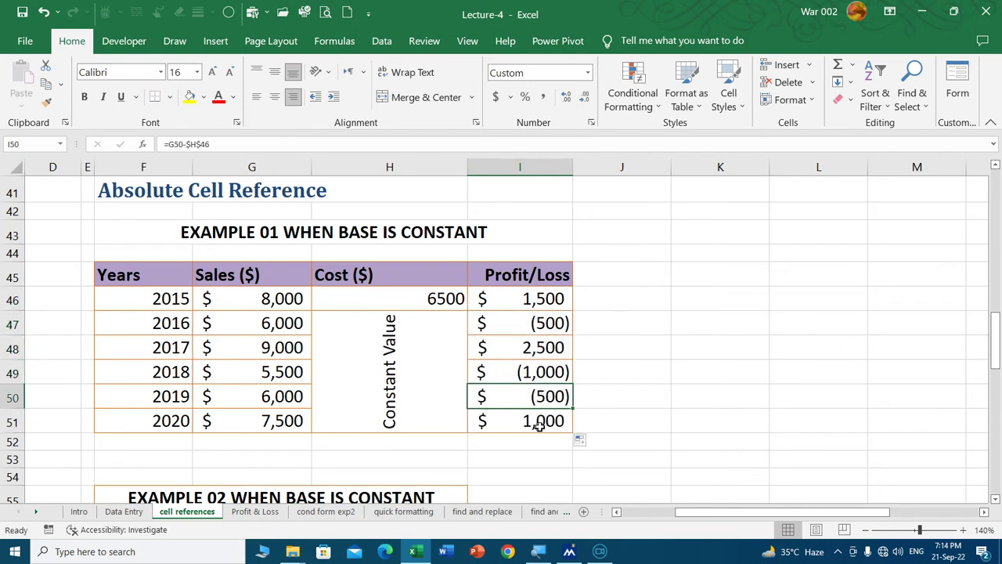
double_click(539, 374)
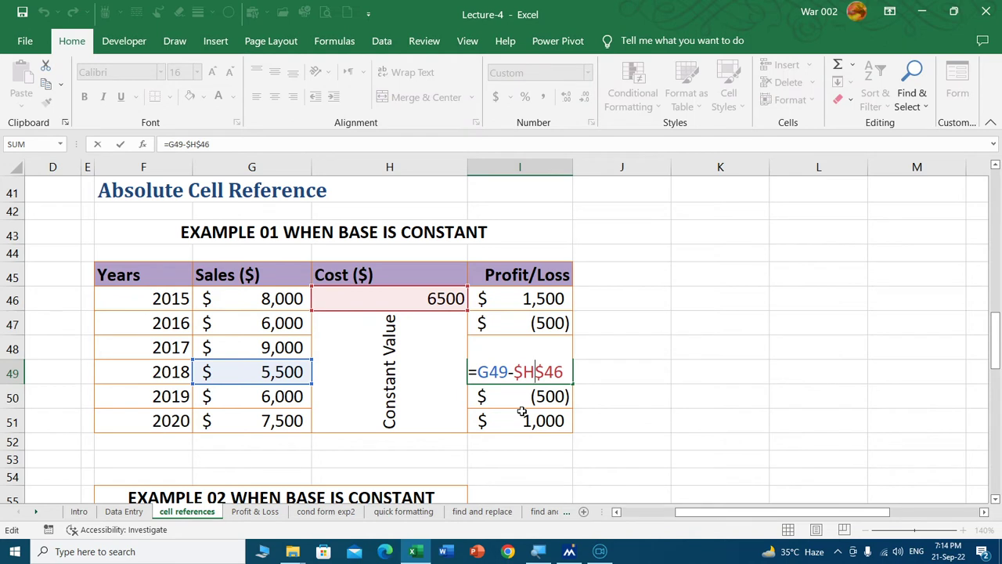
key(Escape)
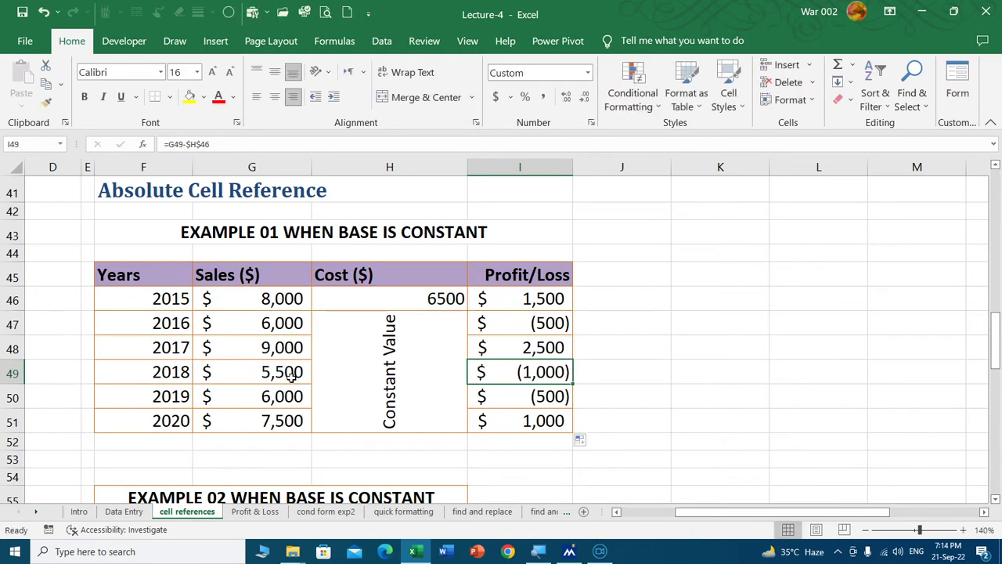
click(415, 299)
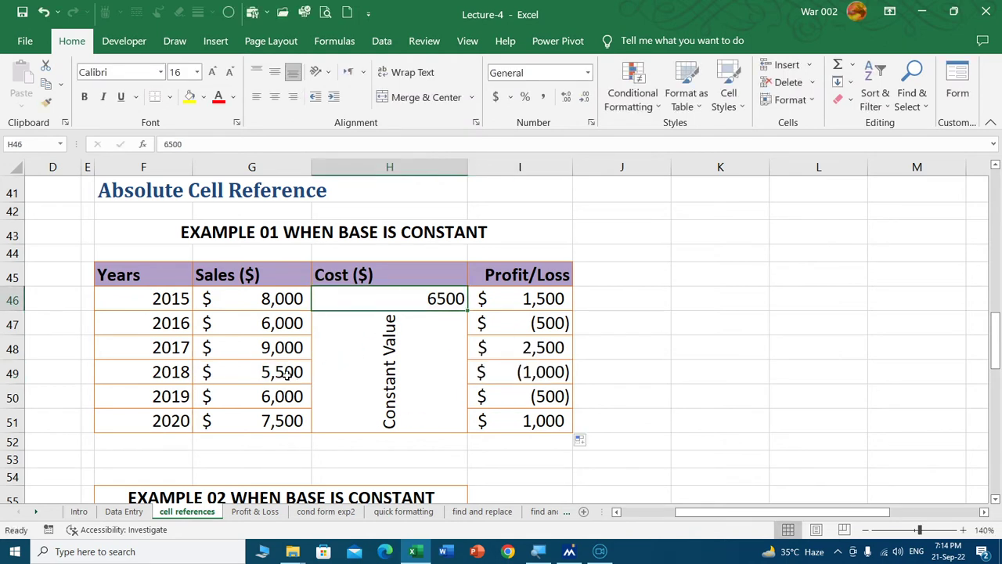
click(521, 369)
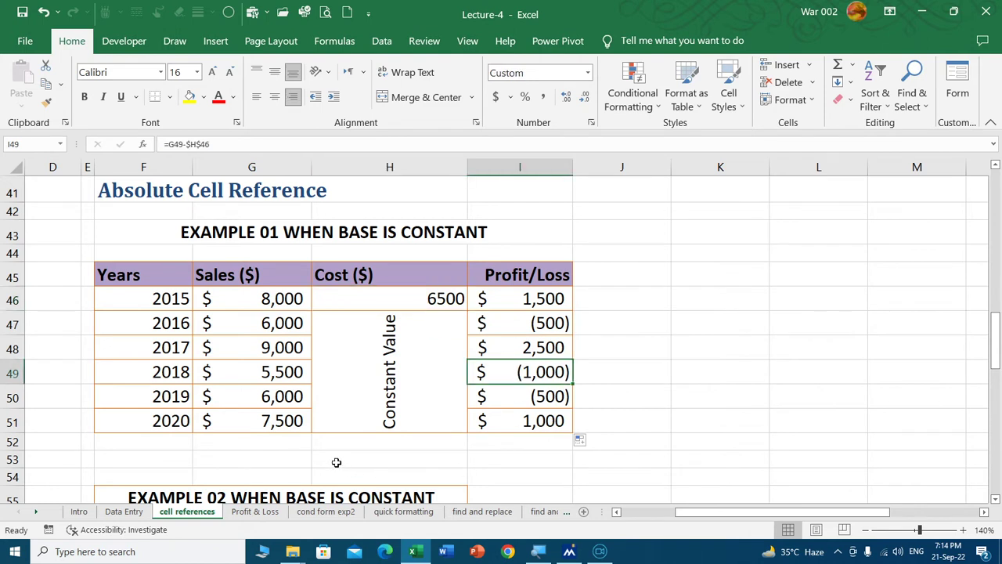
click(288, 421)
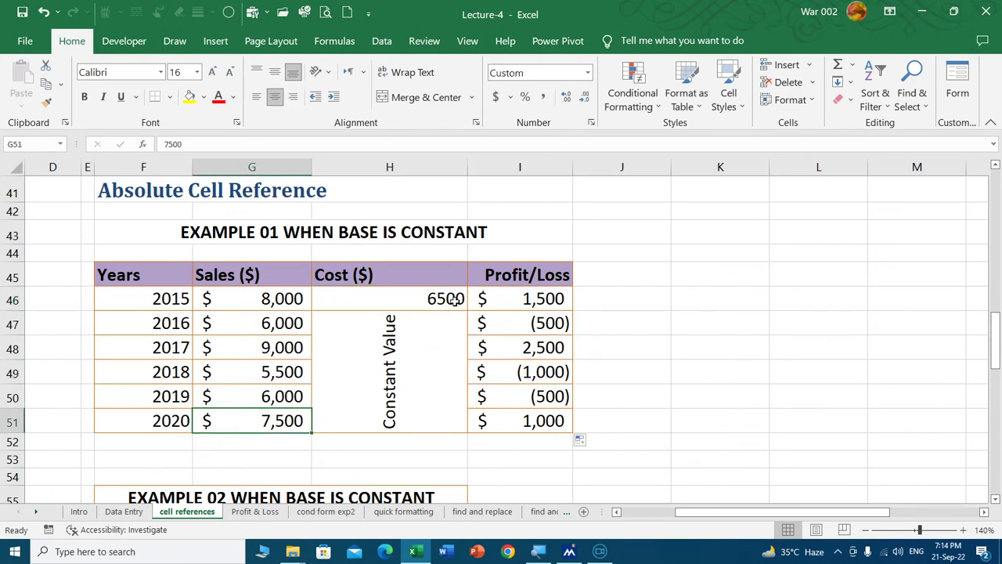
click(422, 302)
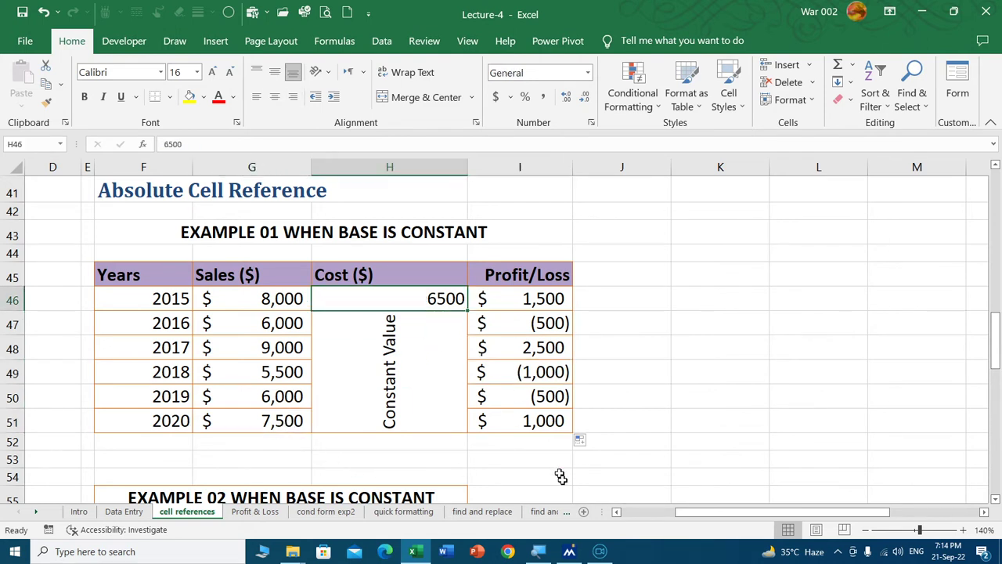
click(531, 423)
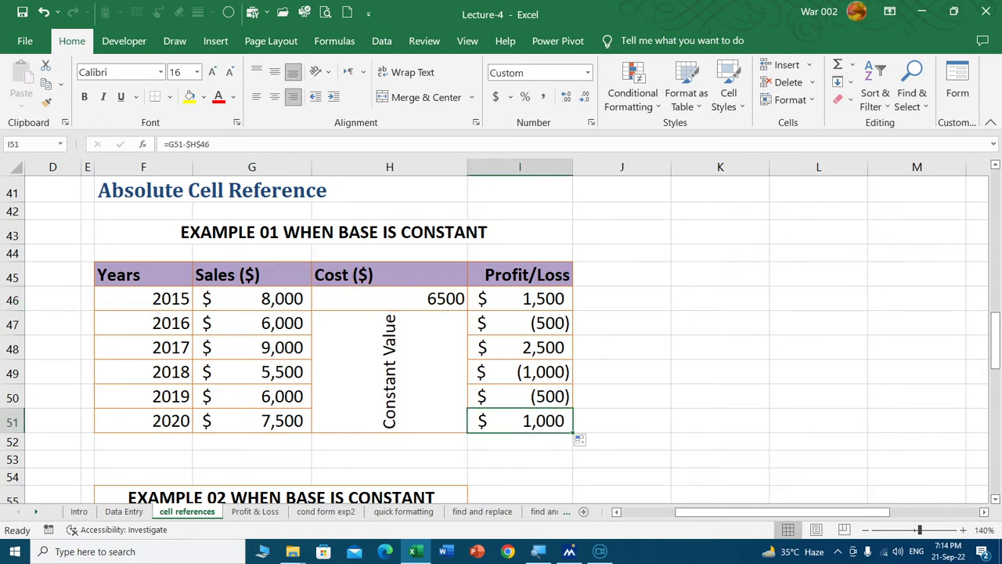
Confirm =G58/$G$65 in H58 so trader A's share shows 5% of the 37500 total.
scroll(740, 470, up, 3)
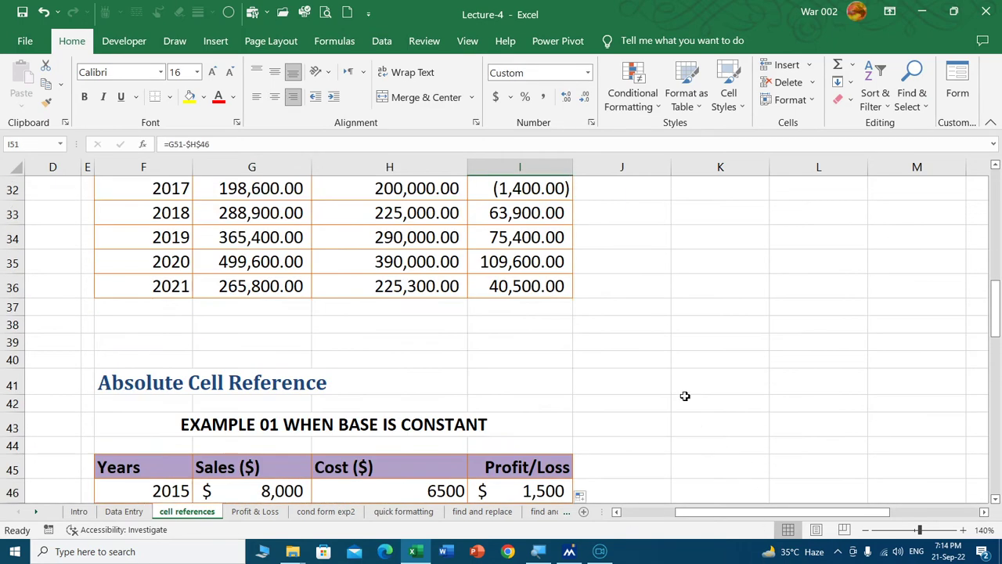
scroll(537, 336, down, 2)
scroll(537, 336, down, 4)
scroll(537, 335, down, 3)
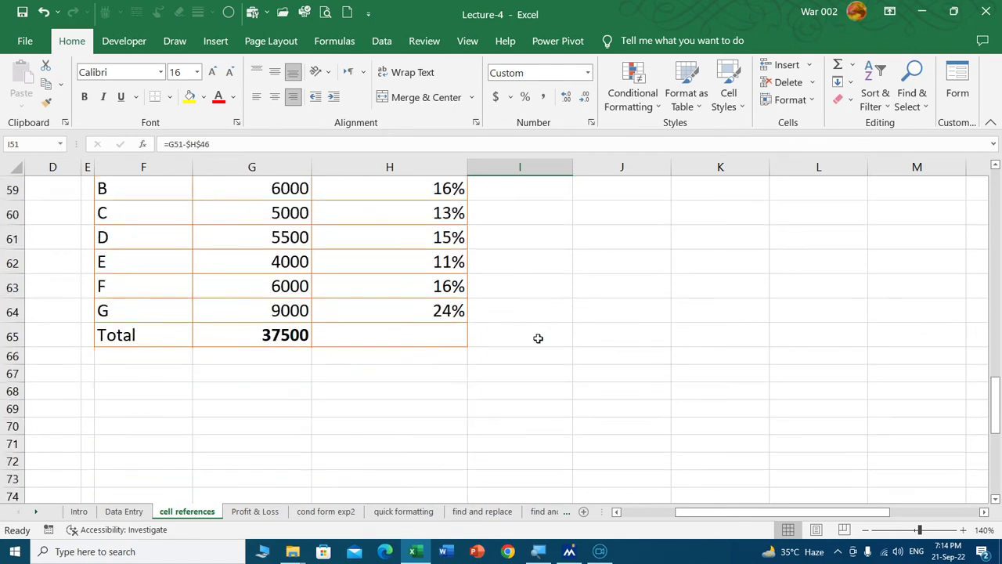
scroll(537, 336, down, 4)
scroll(539, 338, down, 2)
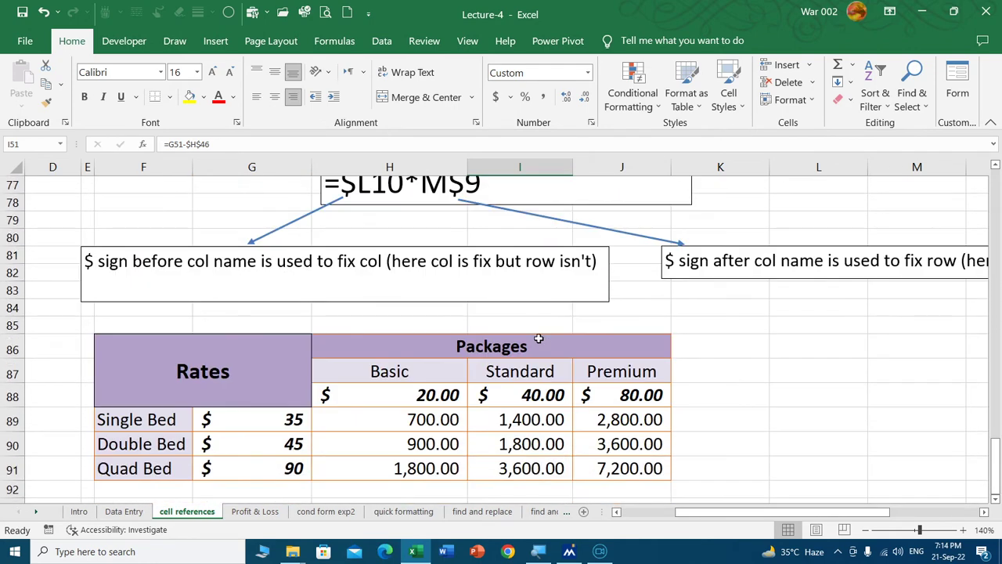
scroll(538, 339, up, 1)
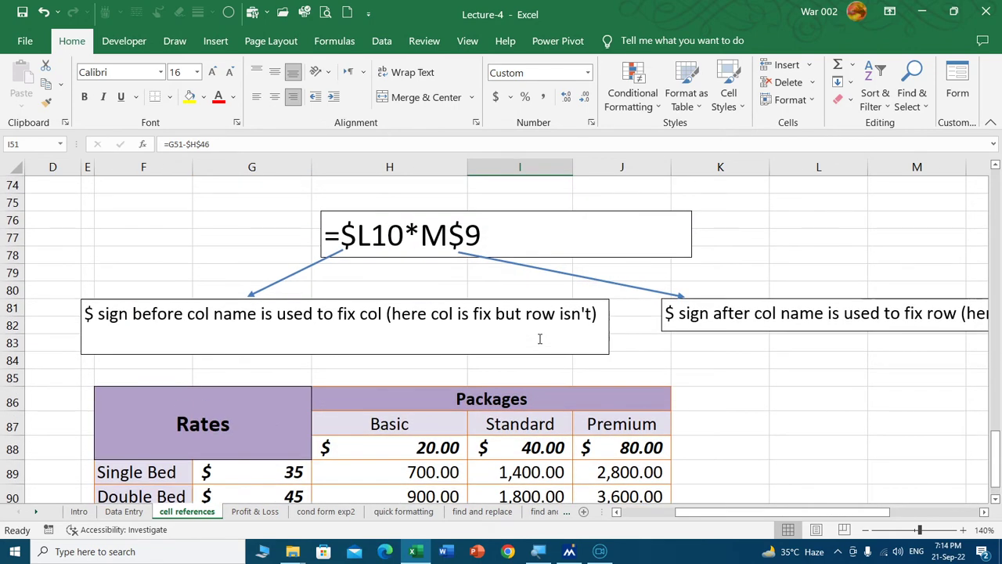
scroll(539, 338, down, 1)
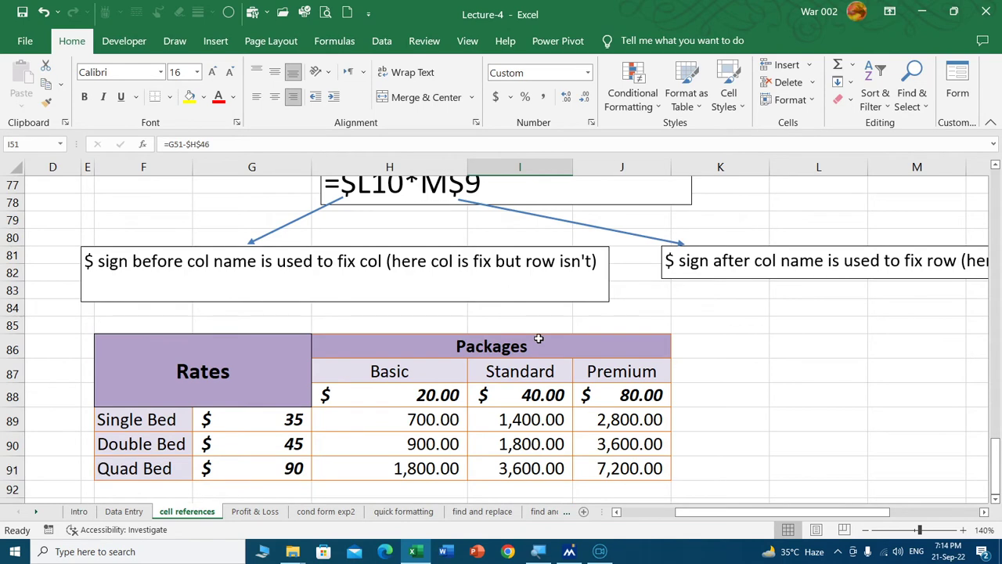
scroll(693, 354, up, 1)
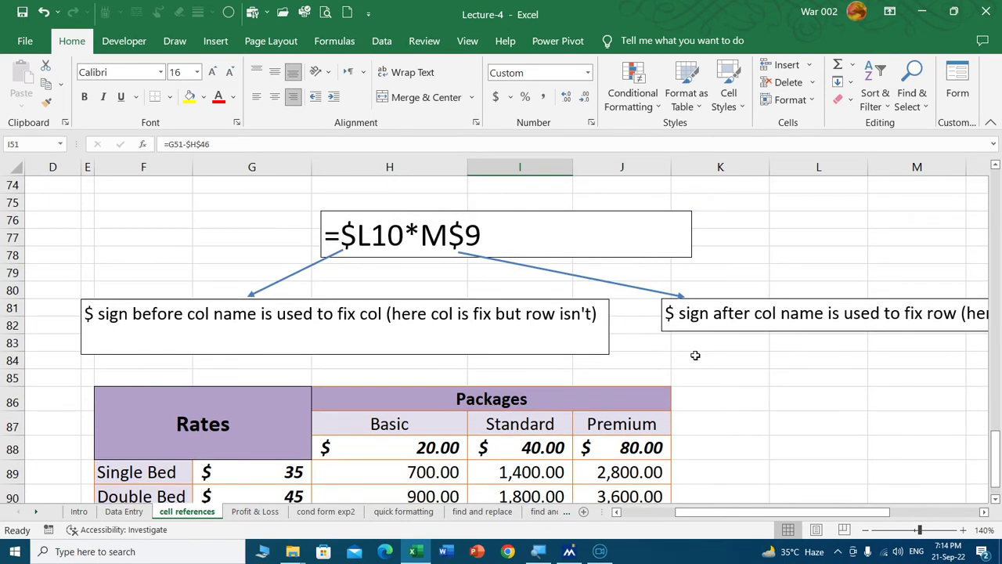
scroll(694, 354, up, 3)
scroll(577, 299, up, 6)
scroll(447, 387, down, 2)
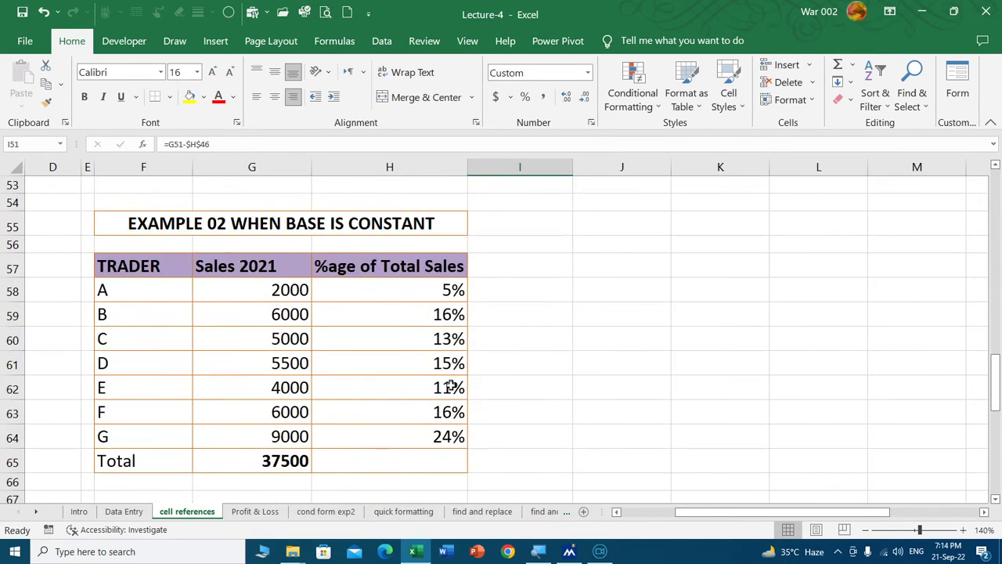
click(437, 291)
key(F2)
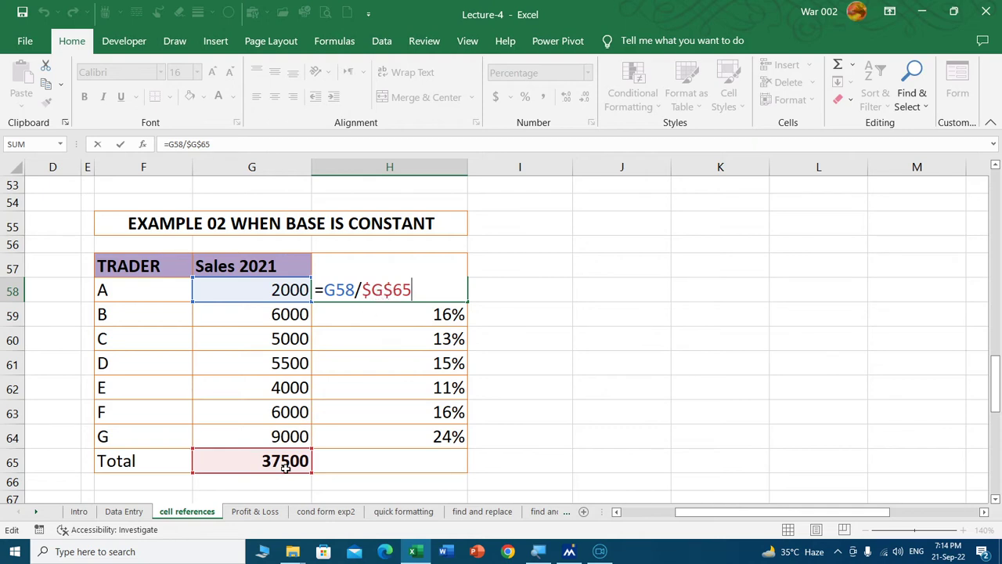
key(ctrl+Return)
scroll(384, 376, down, 3)
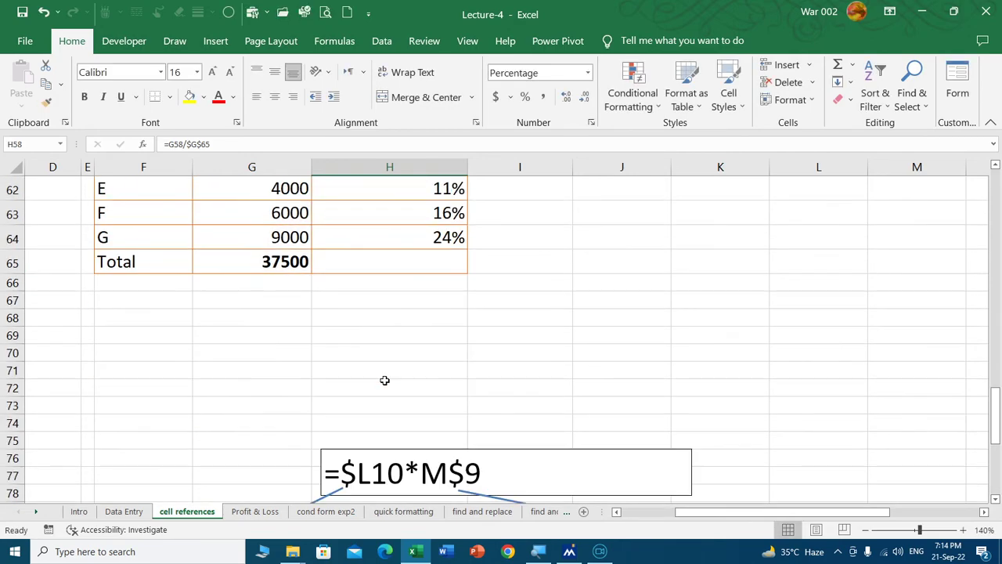
scroll(384, 380, up, 5)
scroll(545, 346, up, 8)
scroll(550, 433, up, 4)
scroll(541, 431, up, 2)
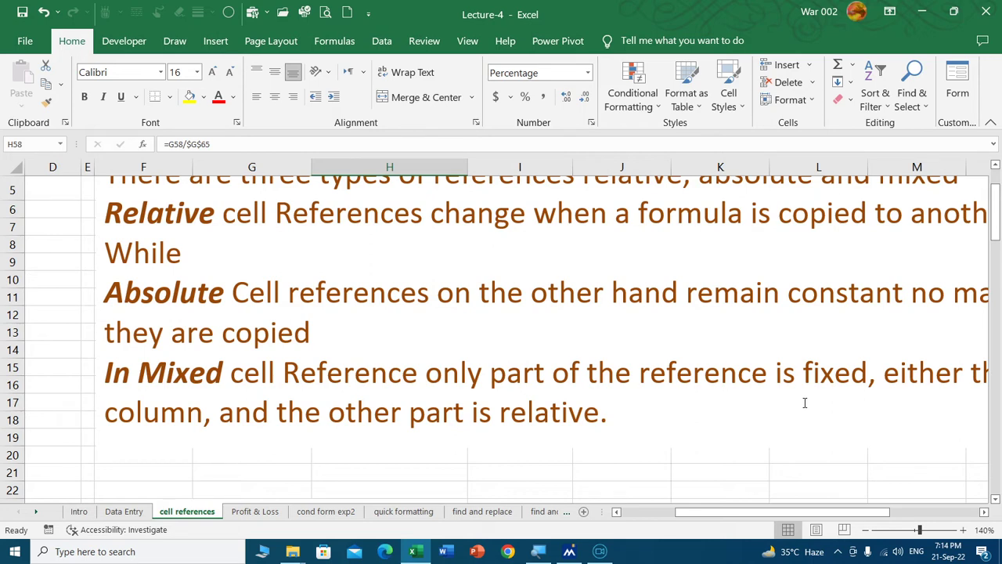
mouse_move(843, 513)
mouse_down()
mouse_move(833, 517)
mouse_move(901, 516)
mouse_move(830, 516)
mouse_up()
scroll(778, 443, down, 2)
scroll(778, 443, left, 3)
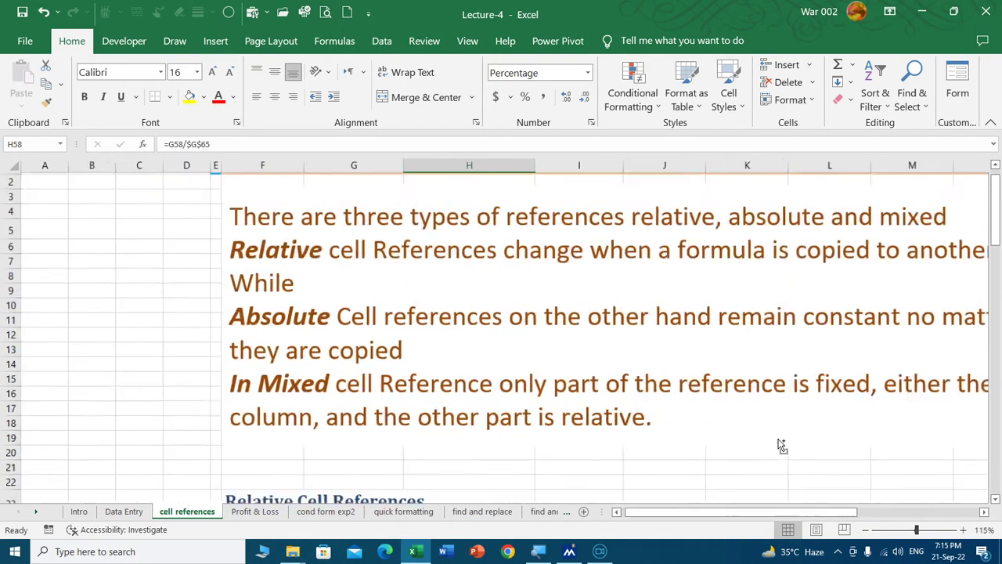
scroll(778, 443, down, 1)
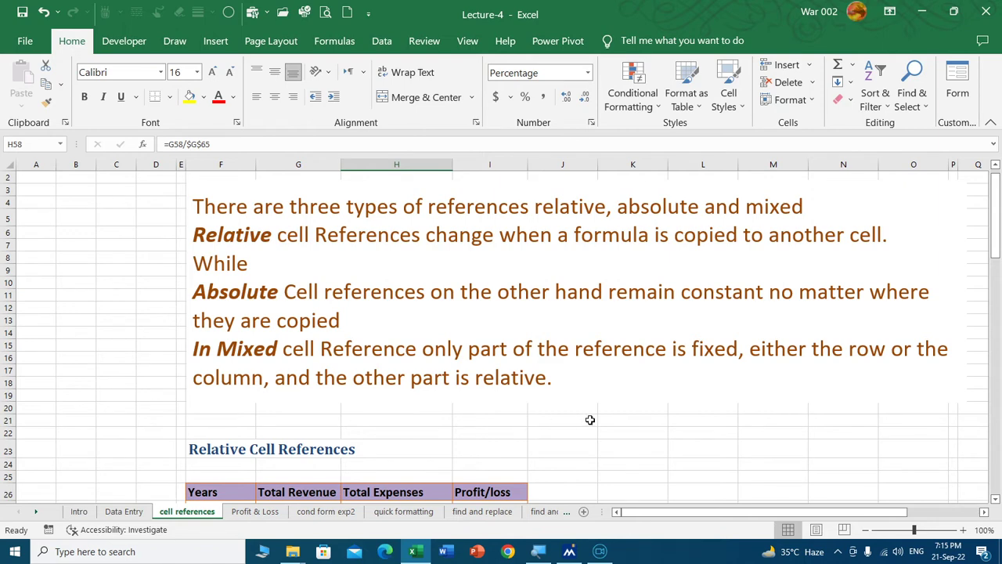
scroll(436, 382, down, 2)
scroll(436, 382, down, 3)
scroll(436, 384, down, 6)
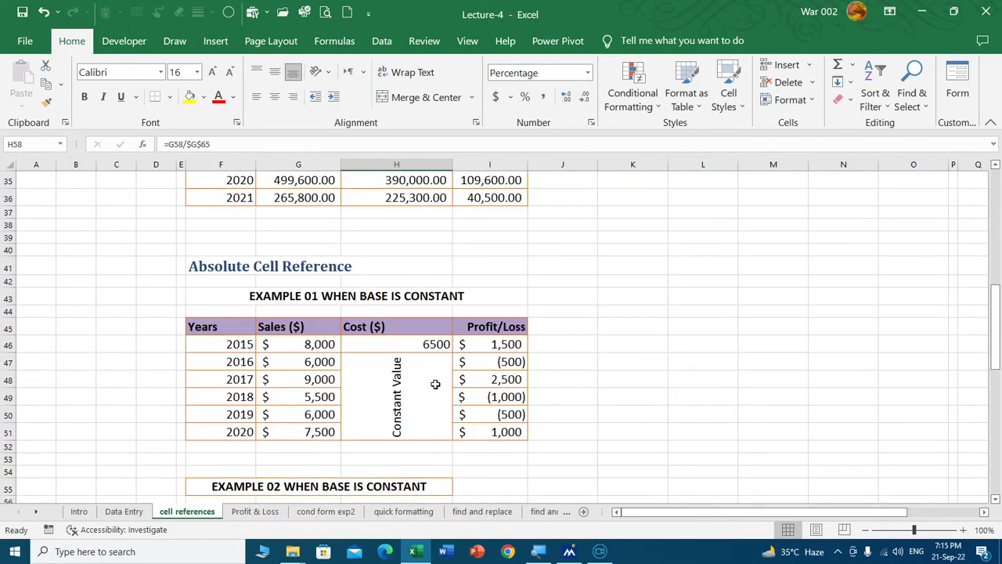
scroll(436, 384, down, 4)
scroll(436, 383, down, 3)
scroll(435, 384, down, 5)
scroll(436, 383, down, 1)
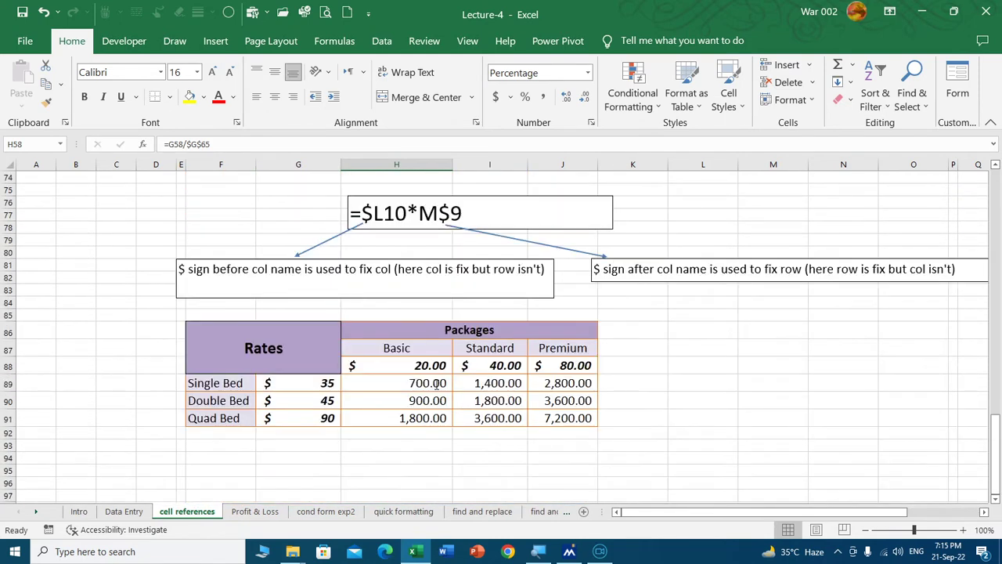
scroll(474, 382, up, 1)
scroll(473, 382, up, 1)
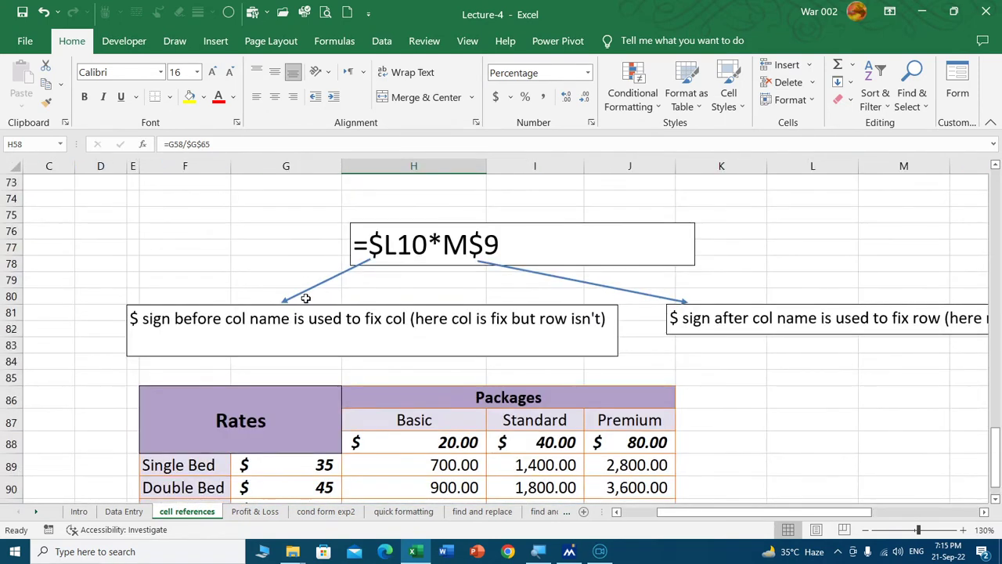
click(397, 249)
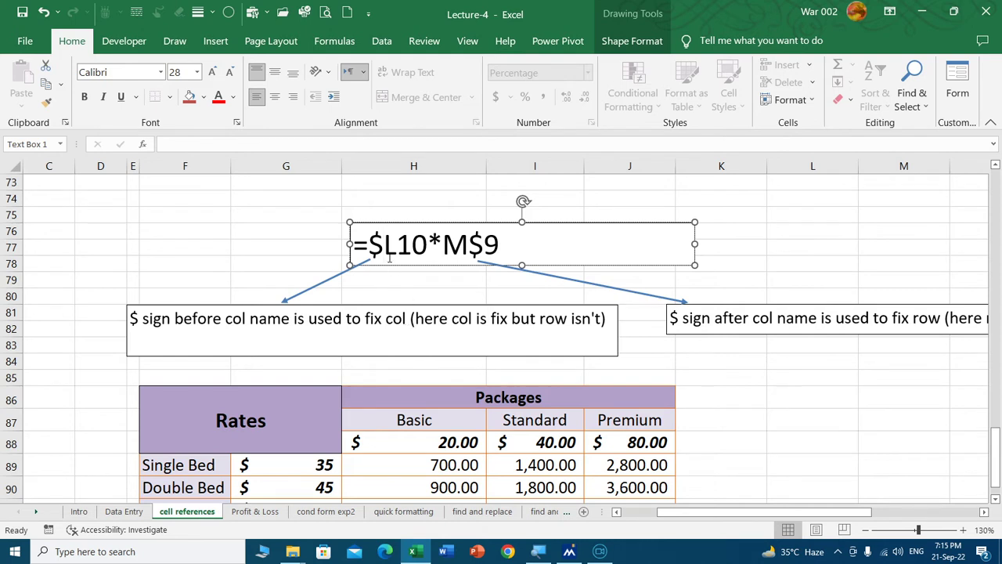
drag(427, 245, 369, 245)
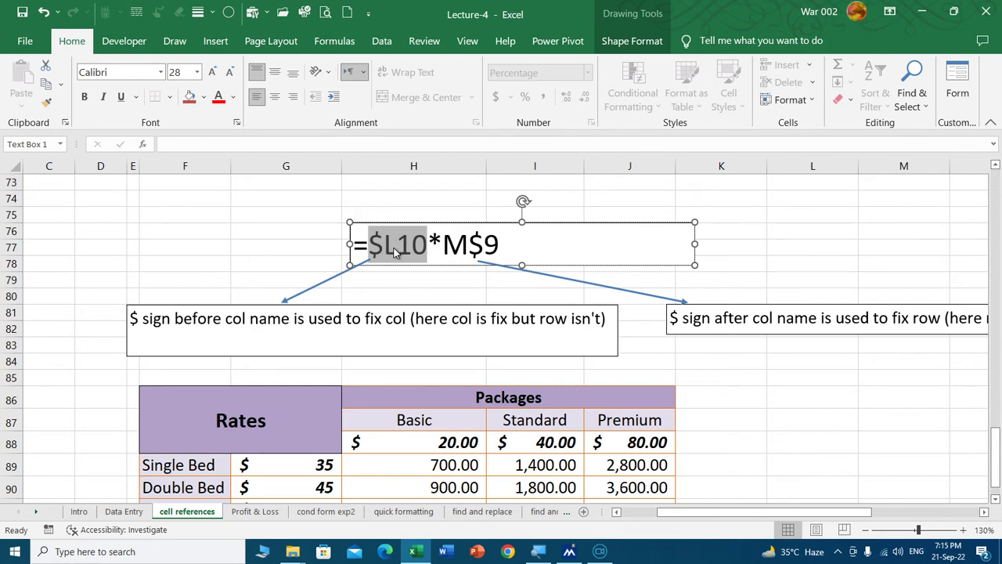
click(396, 248)
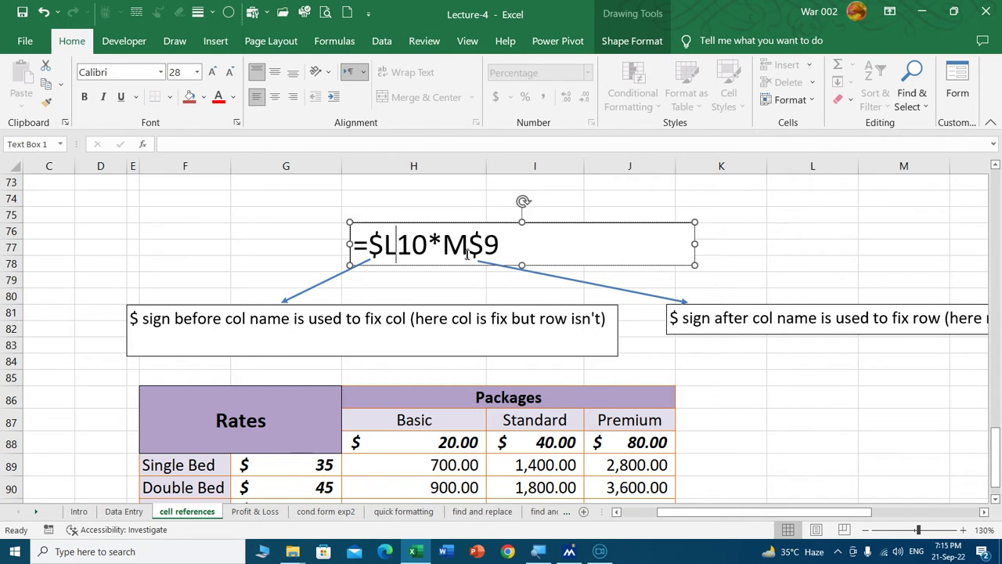
drag(443, 246, 468, 246)
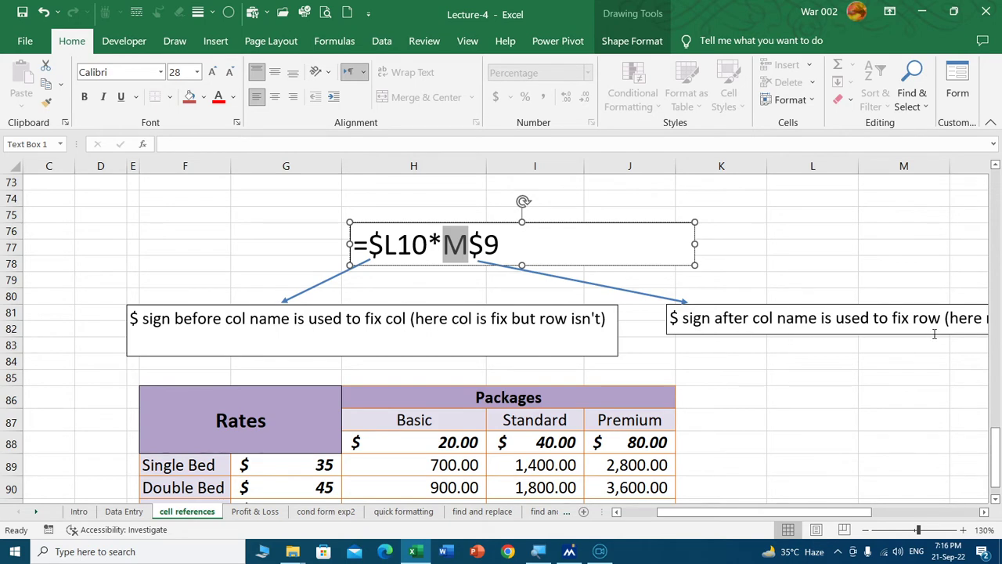
mouse_move(788, 512)
mouse_down()
mouse_move(869, 513)
mouse_move(747, 512)
mouse_up()
click(552, 279)
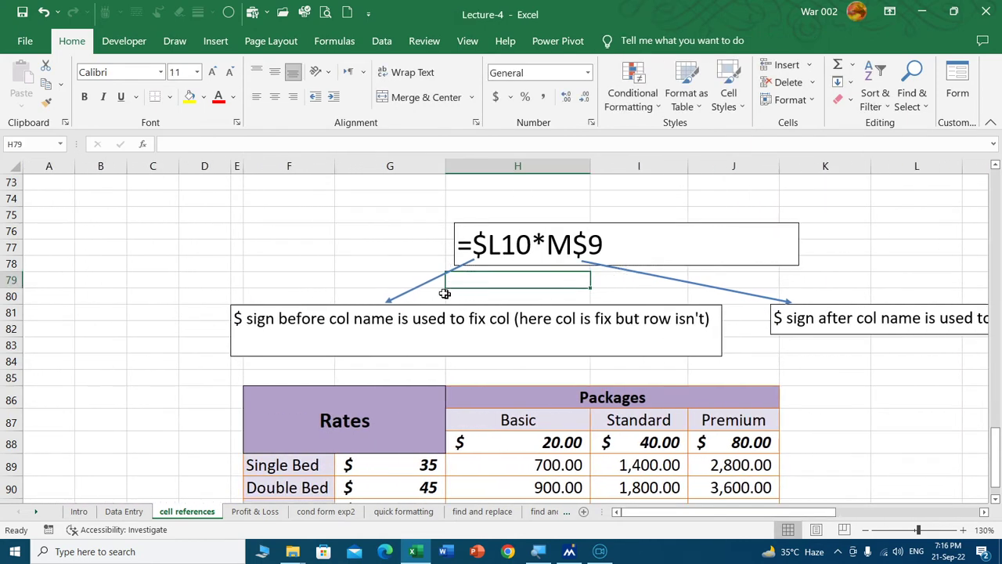
scroll(443, 293, down, 3)
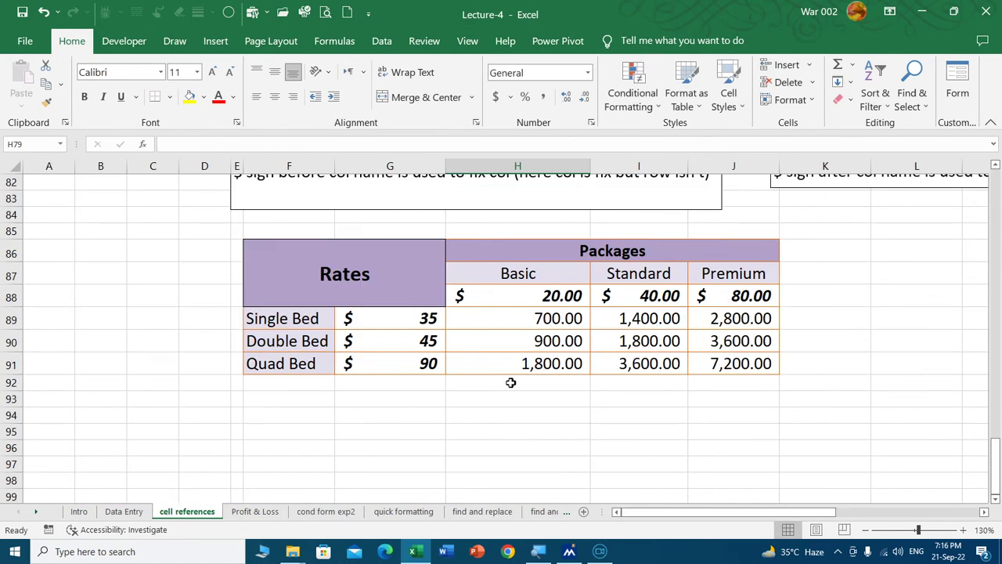
scroll(510, 382, up, 2)
scroll(509, 383, up, 9)
scroll(507, 383, up, 2)
scroll(506, 385, up, 2)
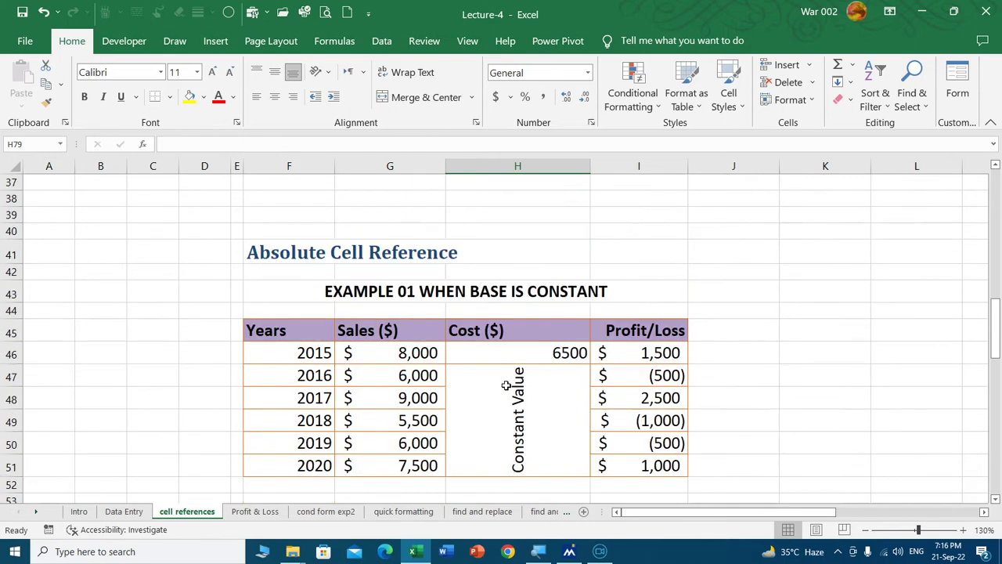
scroll(507, 384, up, 5)
click(635, 281)
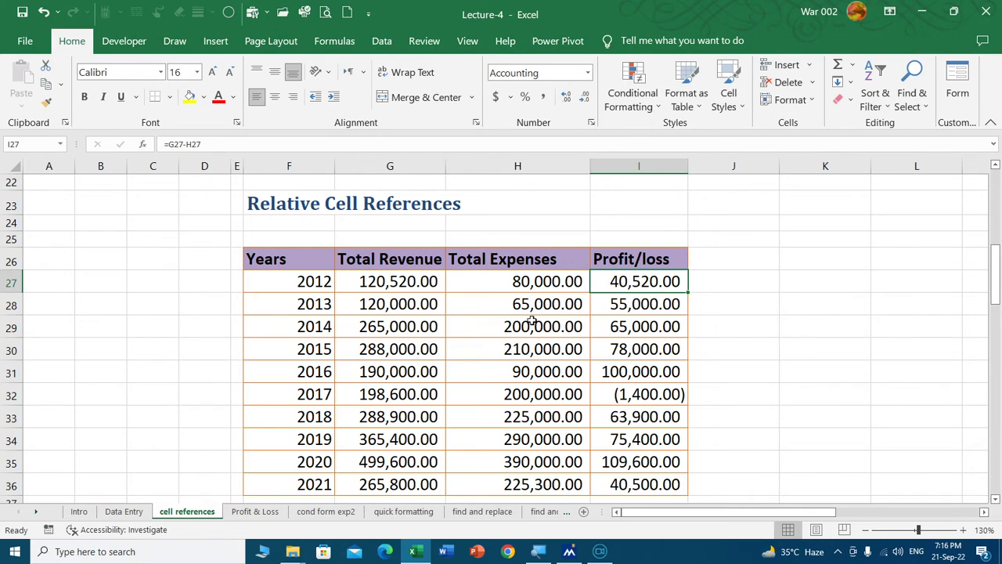
scroll(531, 320, down, 4)
scroll(529, 320, down, 2)
click(642, 309)
double_click(642, 308)
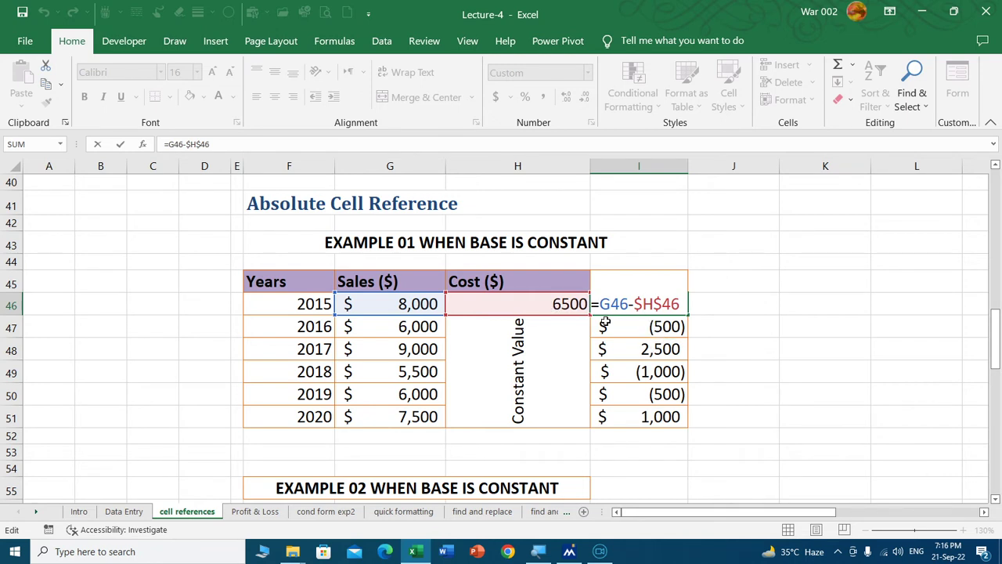
click(548, 308)
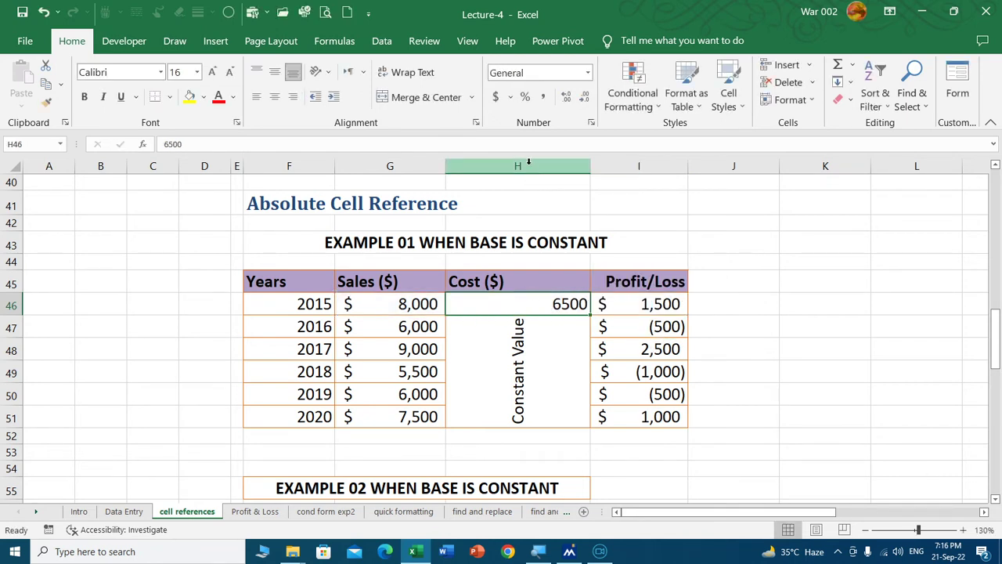
double_click(616, 306)
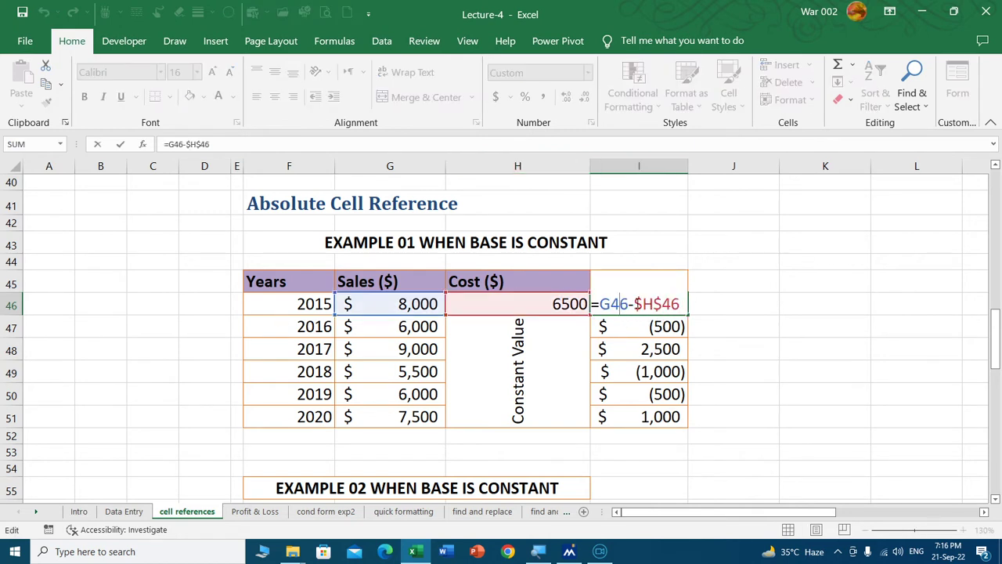
drag(634, 303, 643, 304)
key(Return)
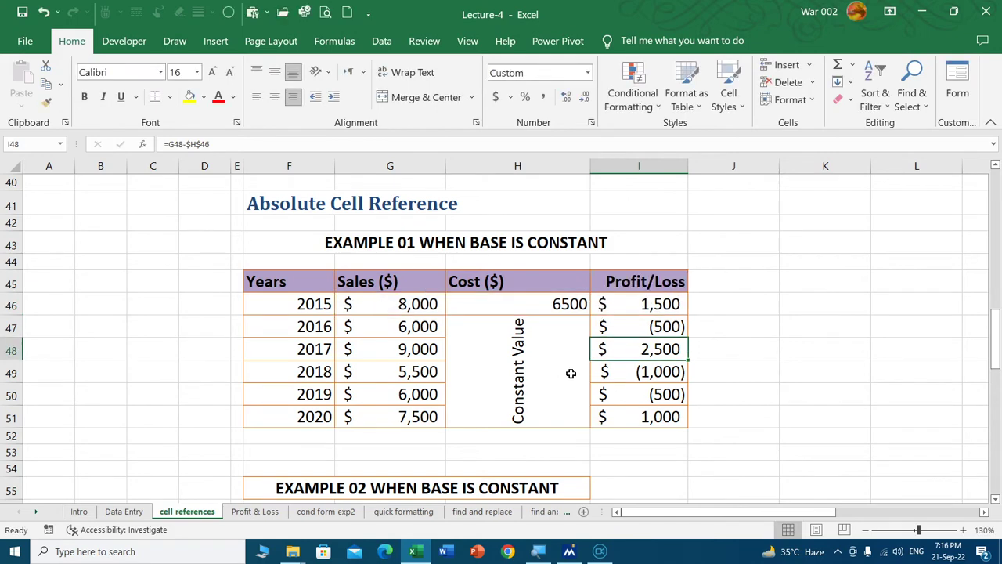
key(Return)
scroll(548, 374, down, 4)
scroll(536, 385, down, 9)
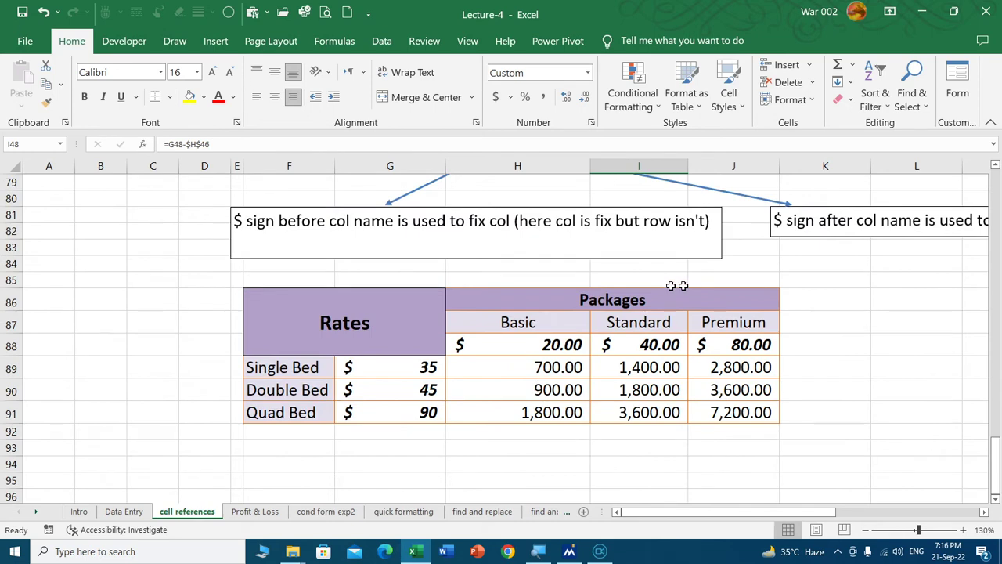
scroll(514, 290, up, 1)
scroll(515, 290, up, 2)
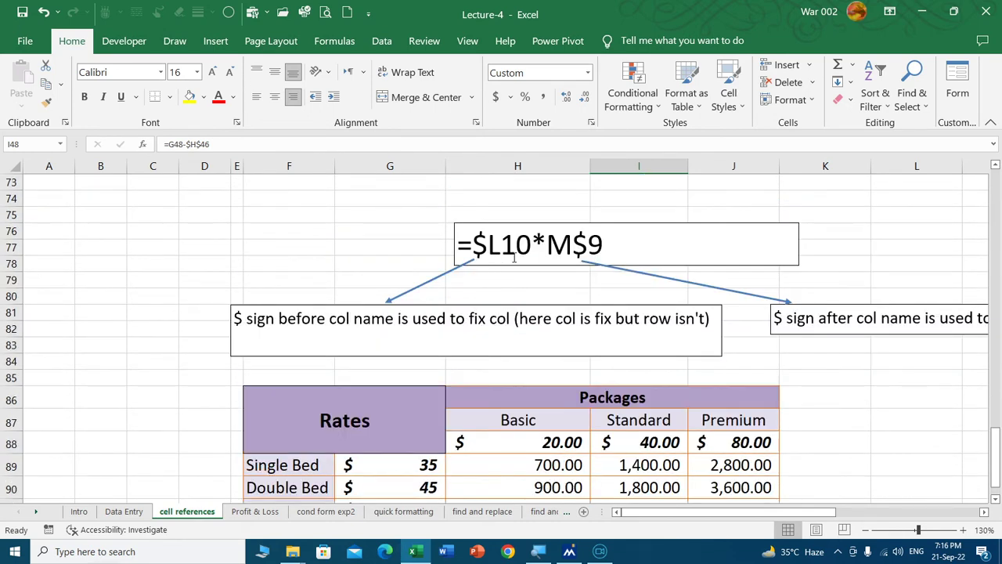
Delete the nine package price results in H89:J91, leaving H89 selected.
scroll(515, 258, down, 1)
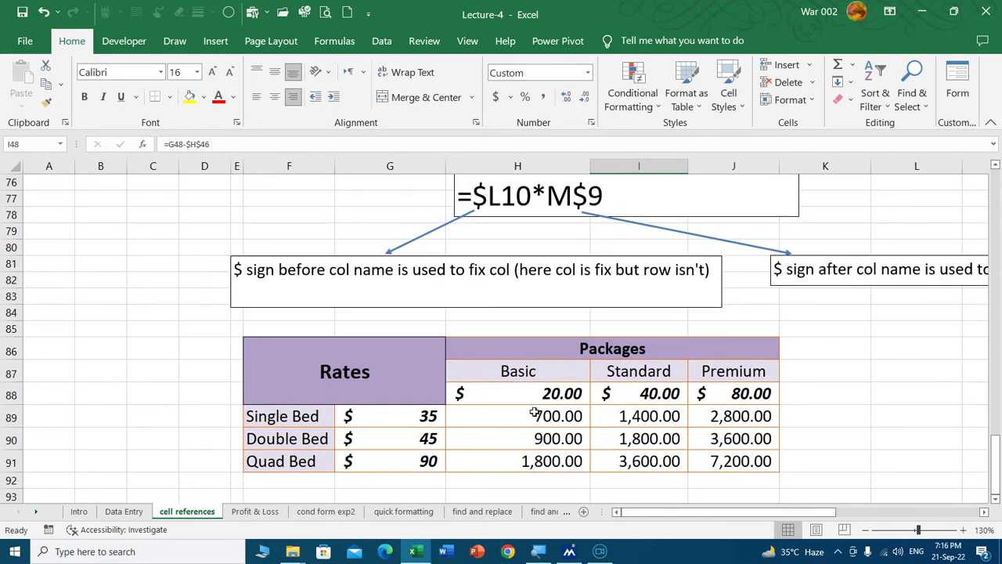
drag(528, 412, 726, 456)
key(Delete)
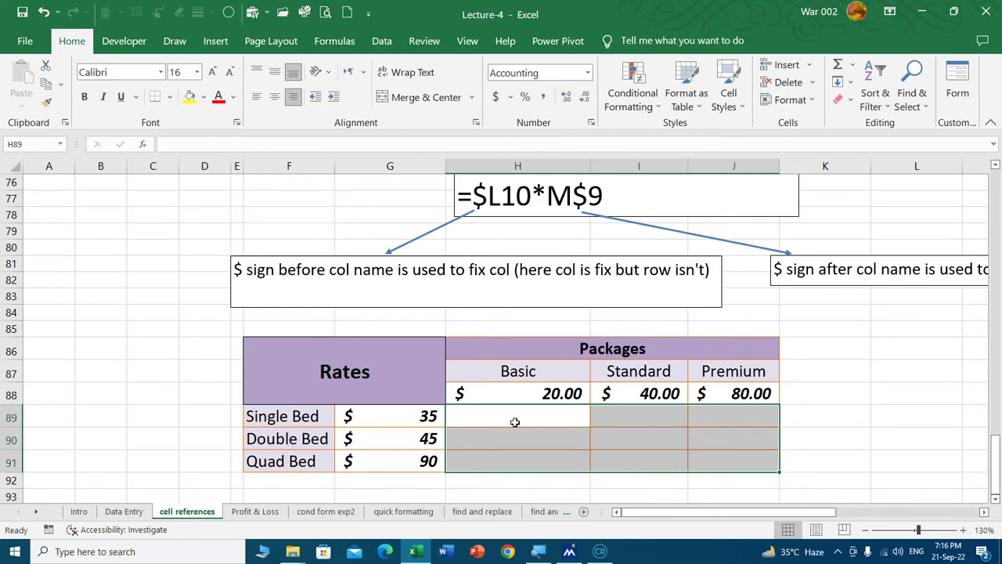
click(514, 420)
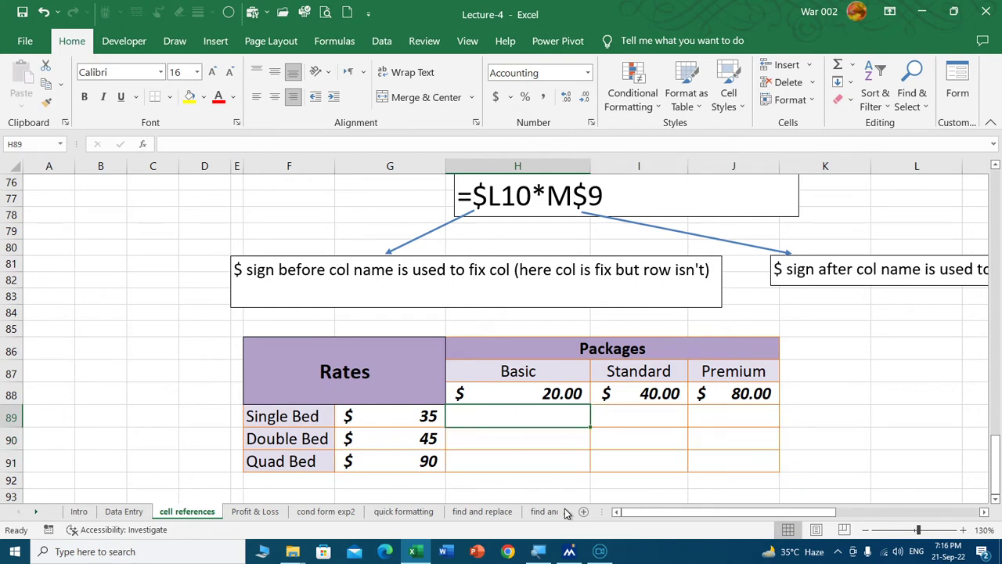
scroll(450, 480, down, 1)
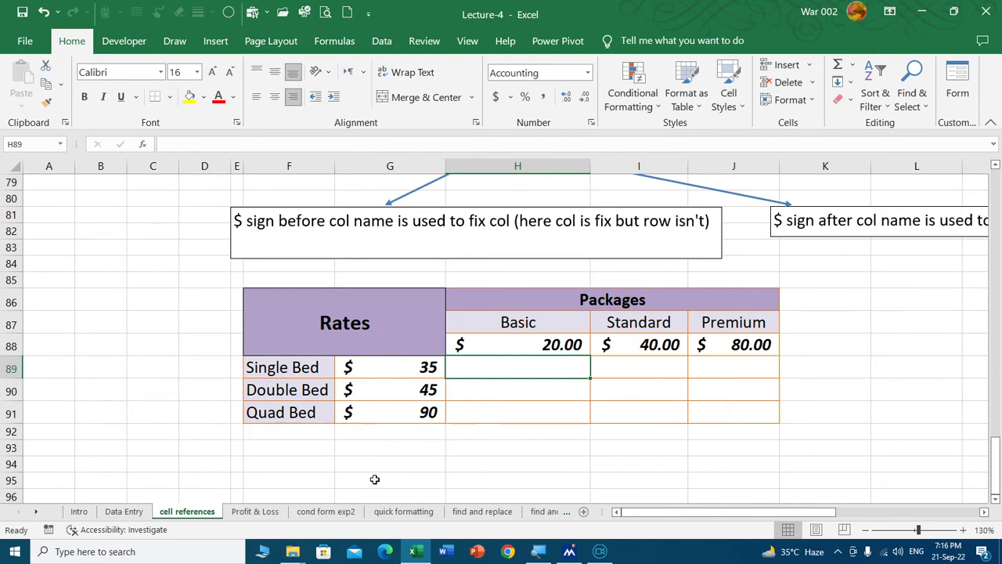
click(313, 361)
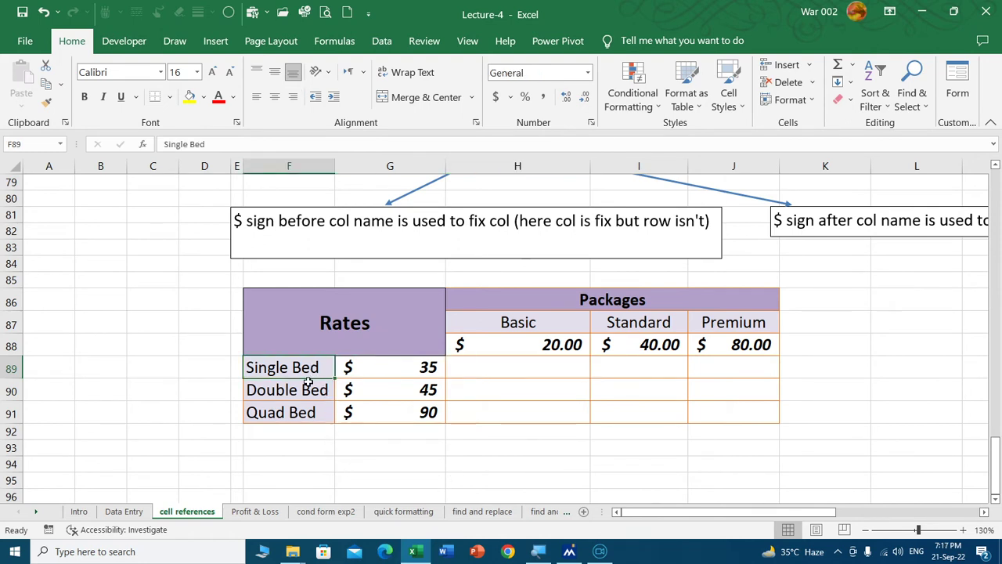
click(307, 385)
click(310, 415)
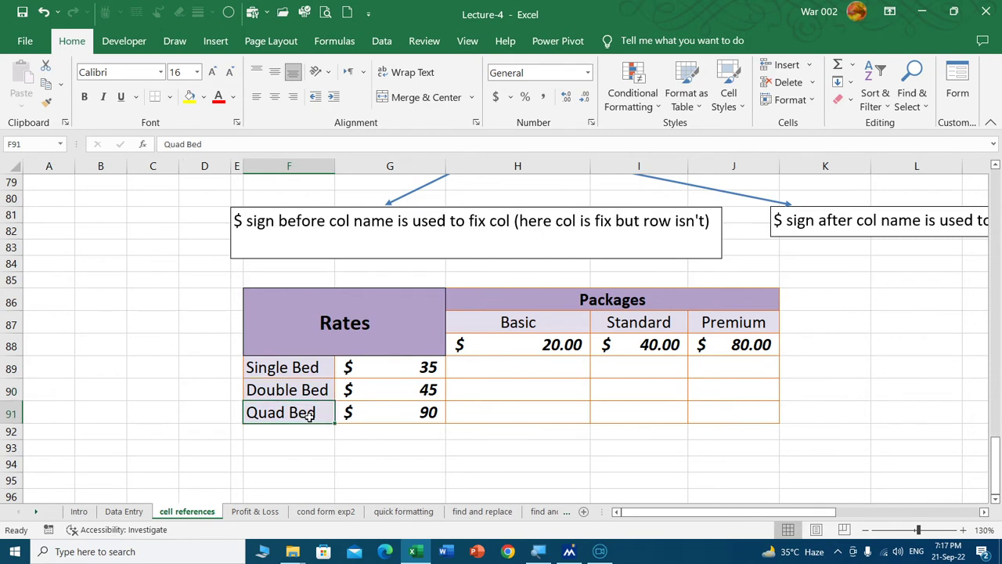
click(317, 366)
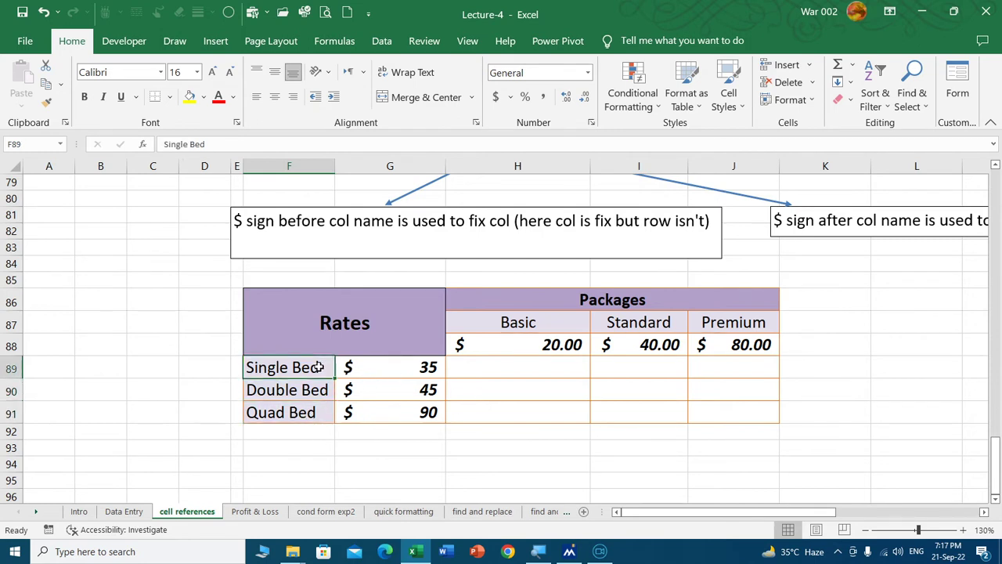
click(543, 345)
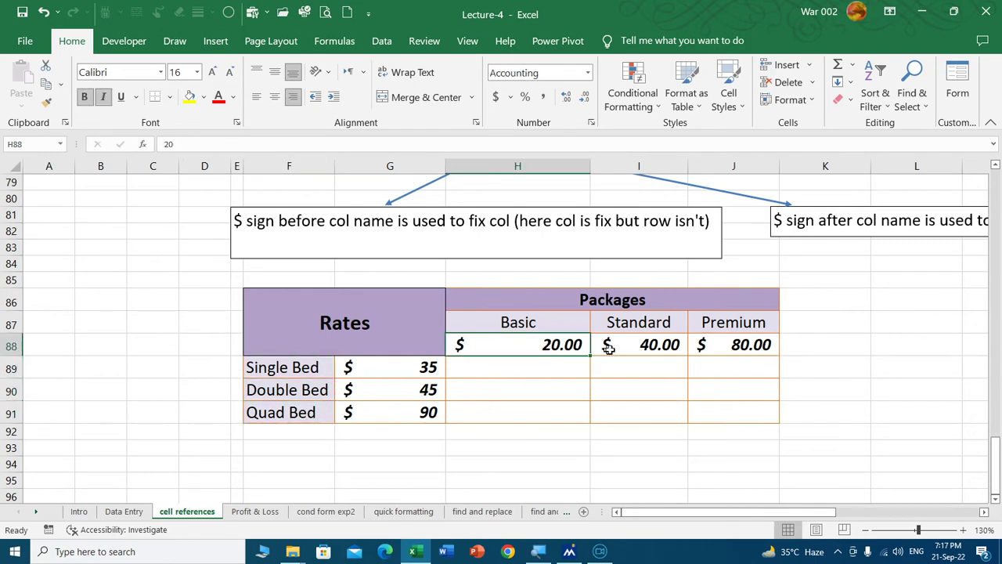
click(625, 344)
click(727, 351)
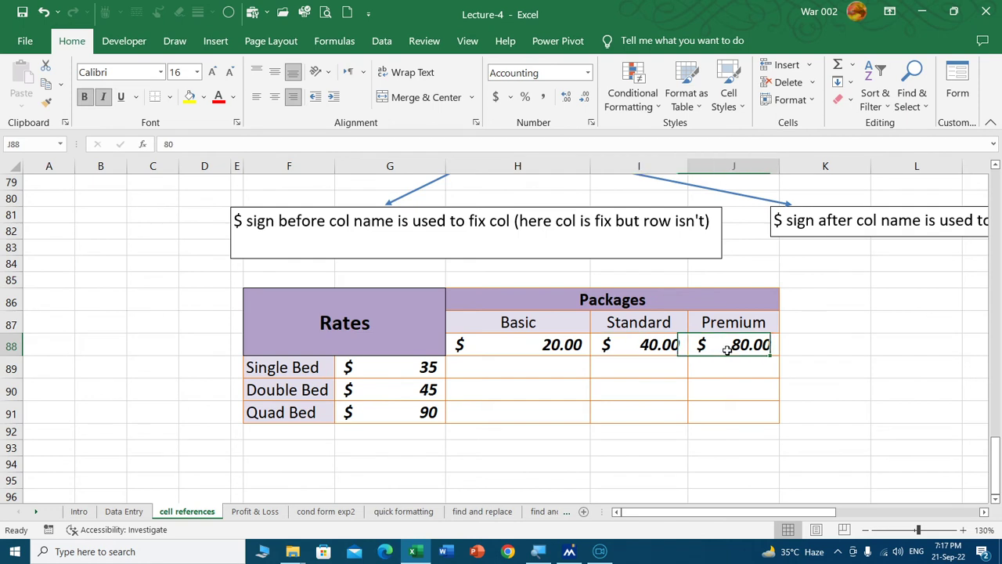
click(515, 350)
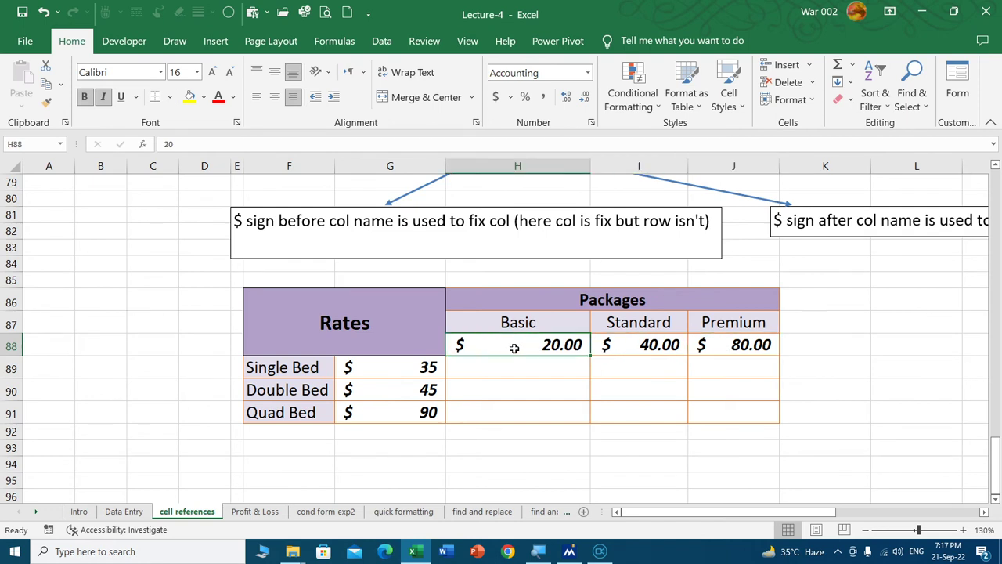
click(627, 344)
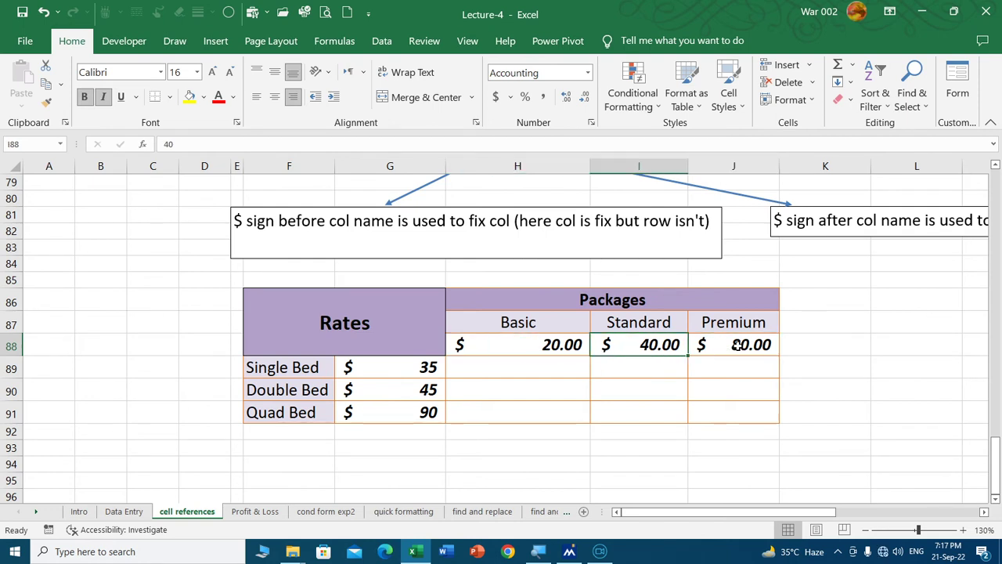
click(736, 344)
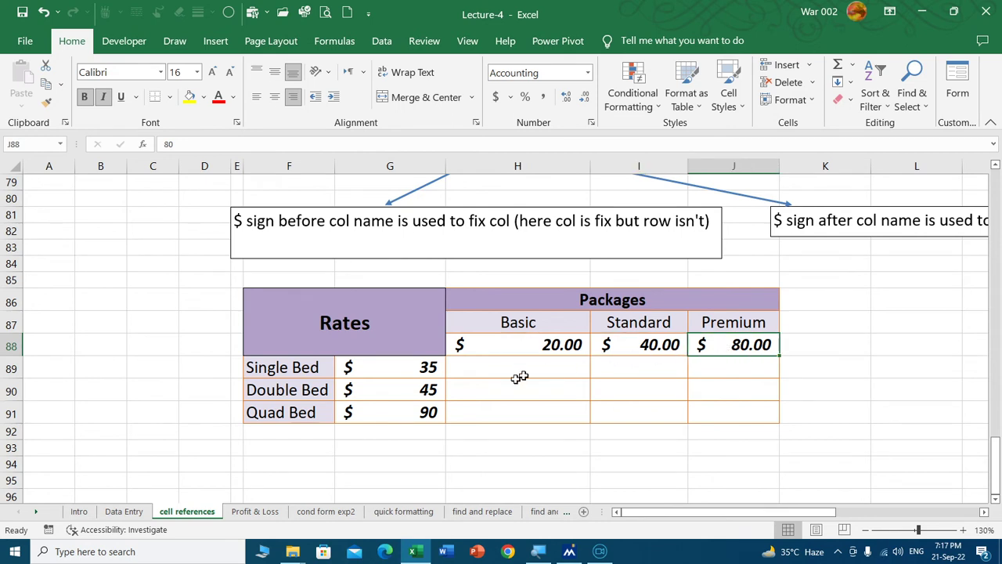
click(311, 390)
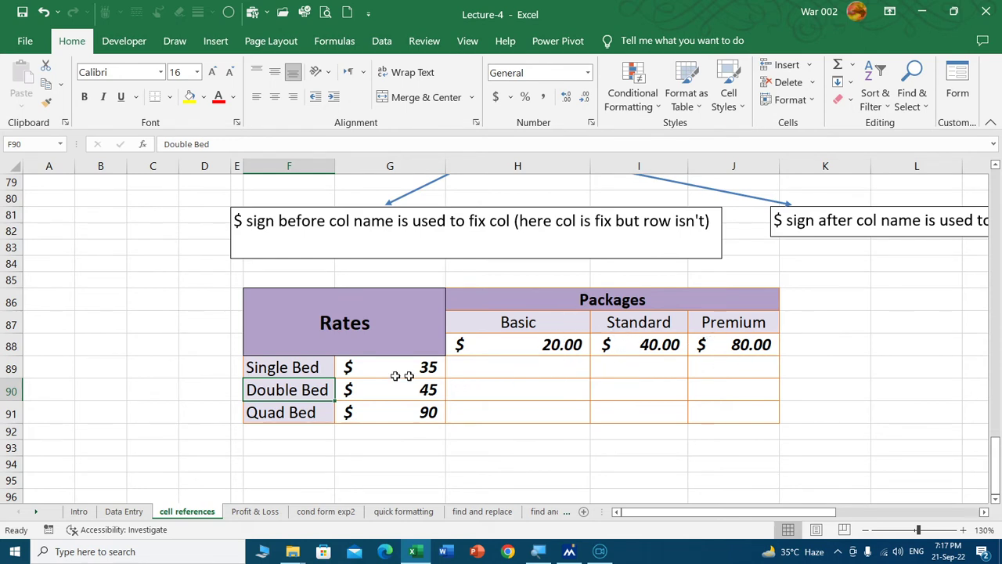
click(313, 365)
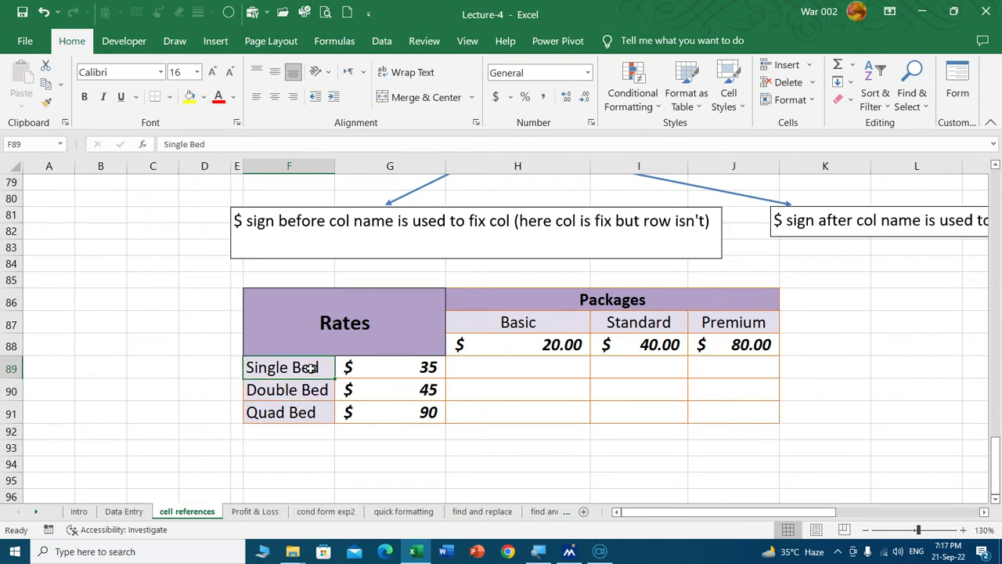
click(408, 373)
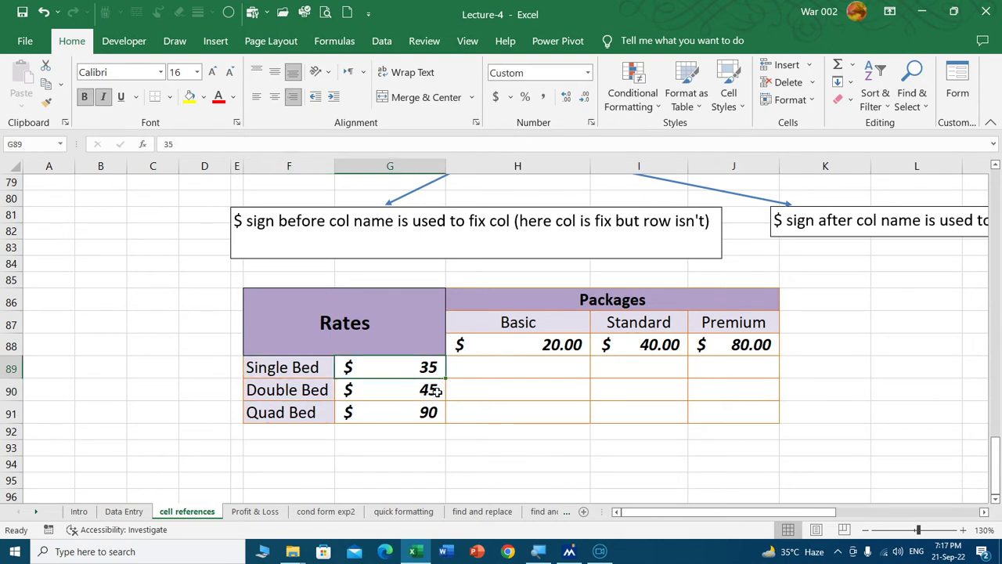
click(532, 345)
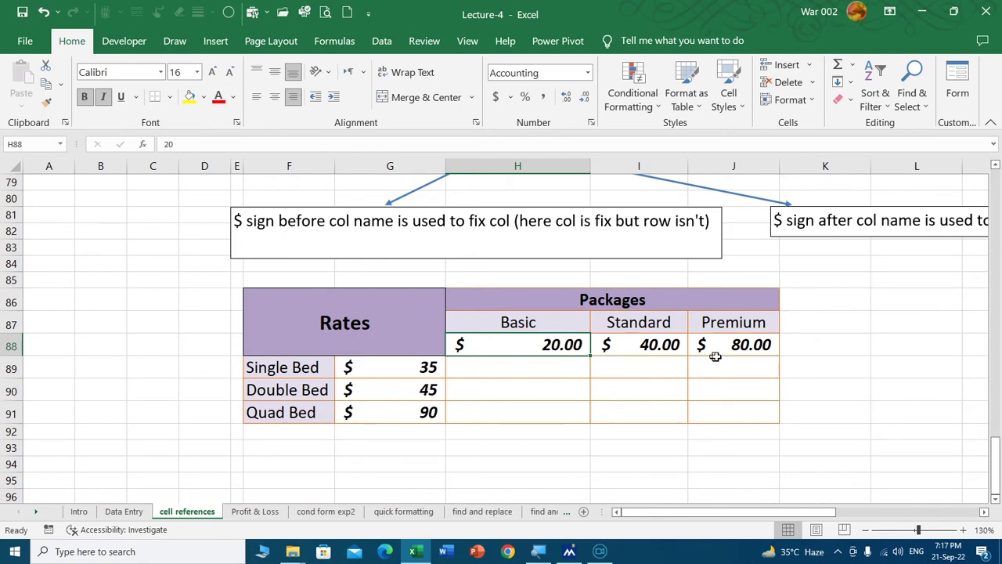
click(544, 371)
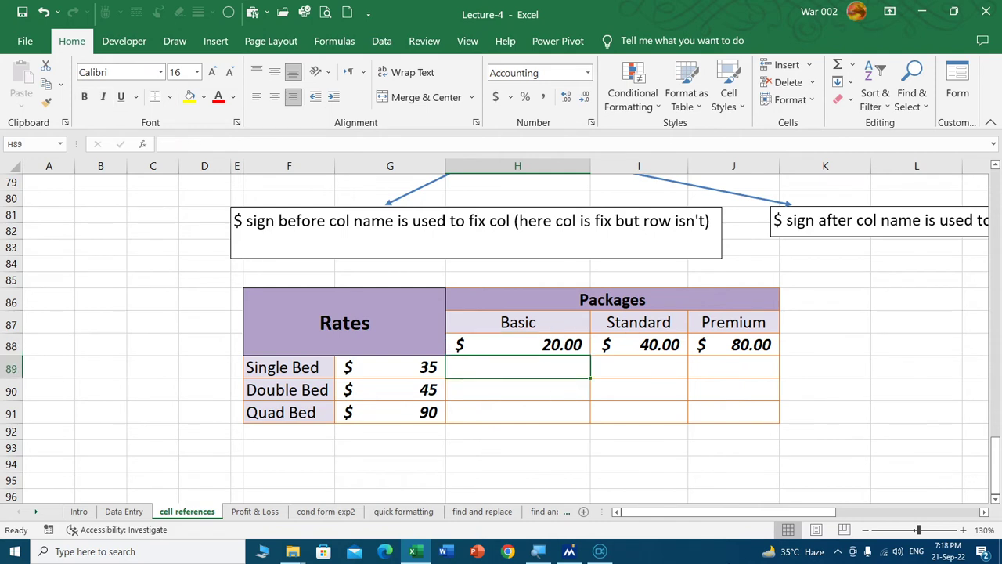
text(=)
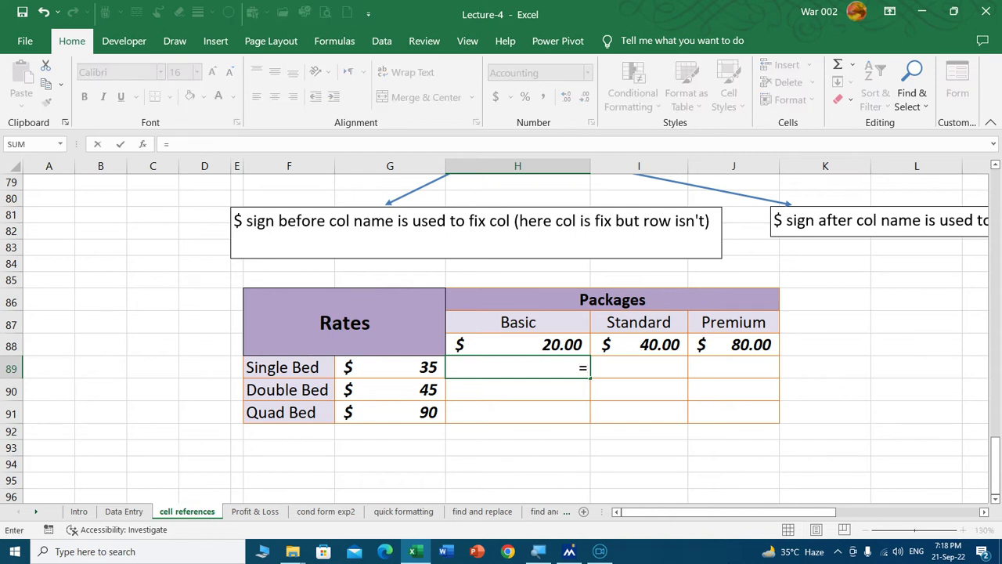
key(Left)
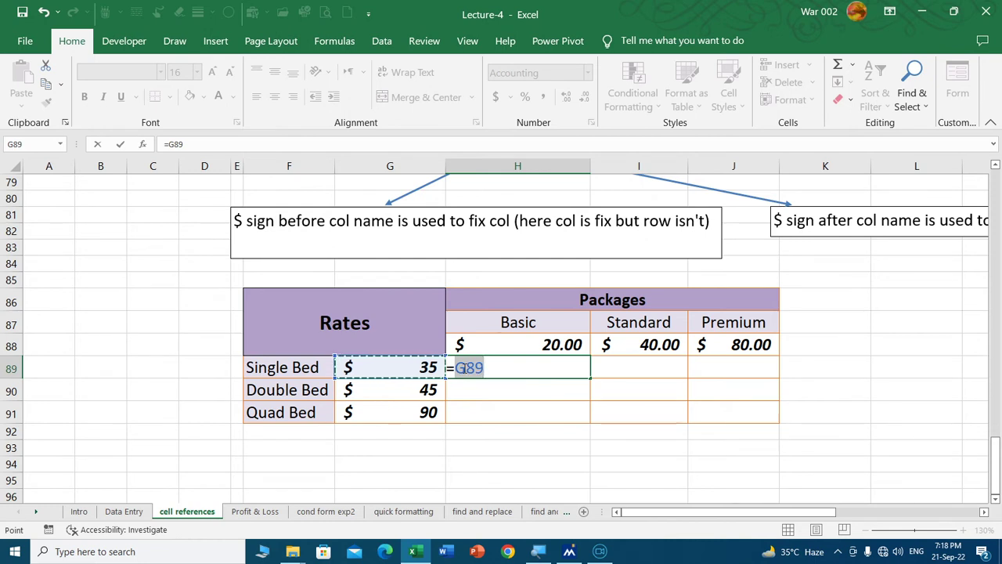
key(F2)
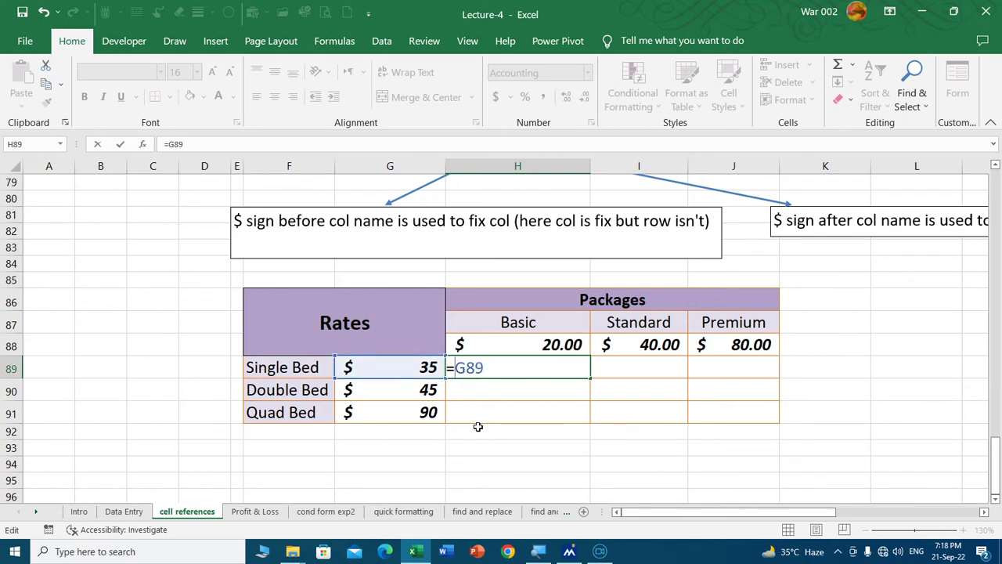
text($)
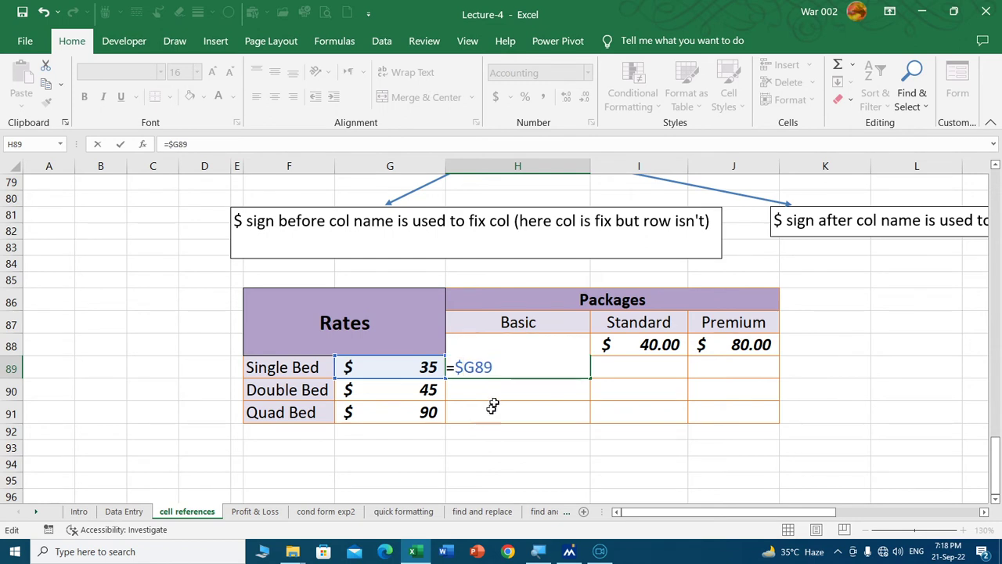
click(504, 366)
text(*)
click(627, 345)
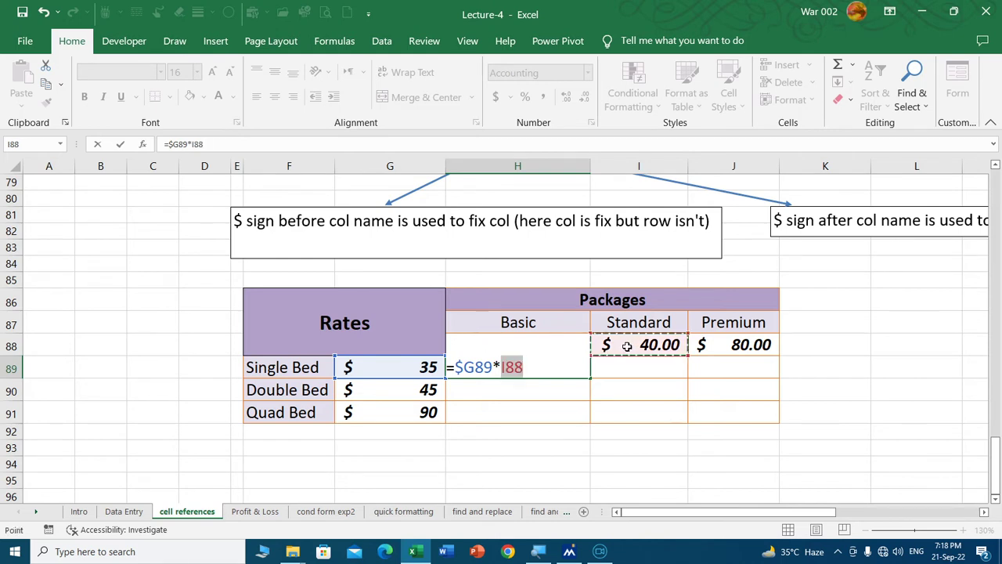
key(Left)
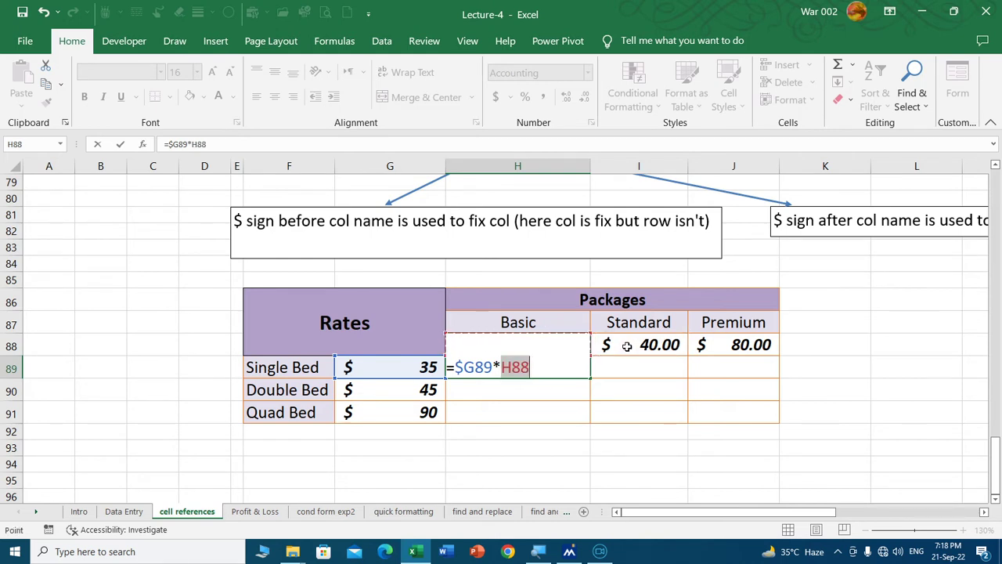
key(Escape)
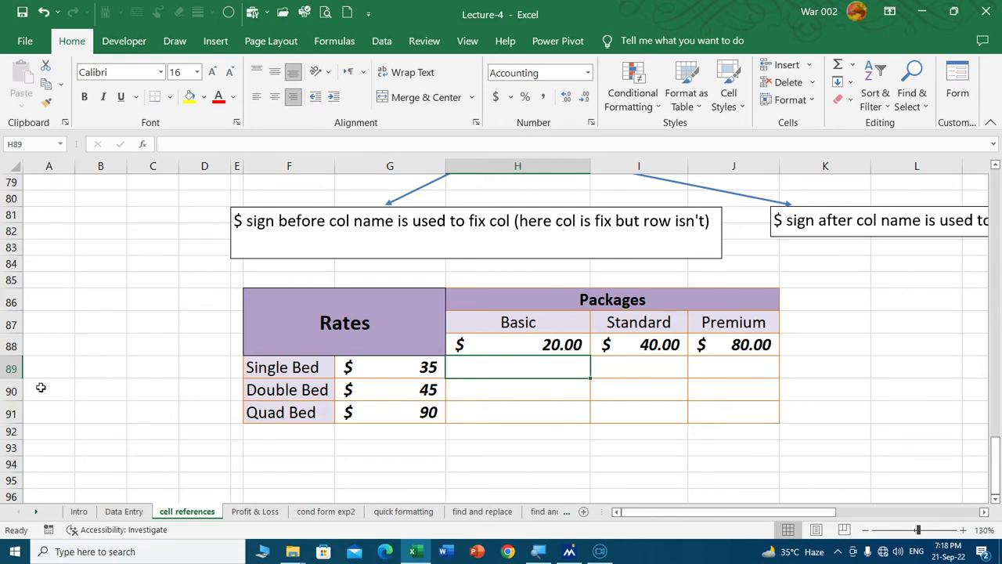
Enlarge row 89 and column H, then start H89's formula as =$G89 using F4.
drag(15, 378, 16, 392)
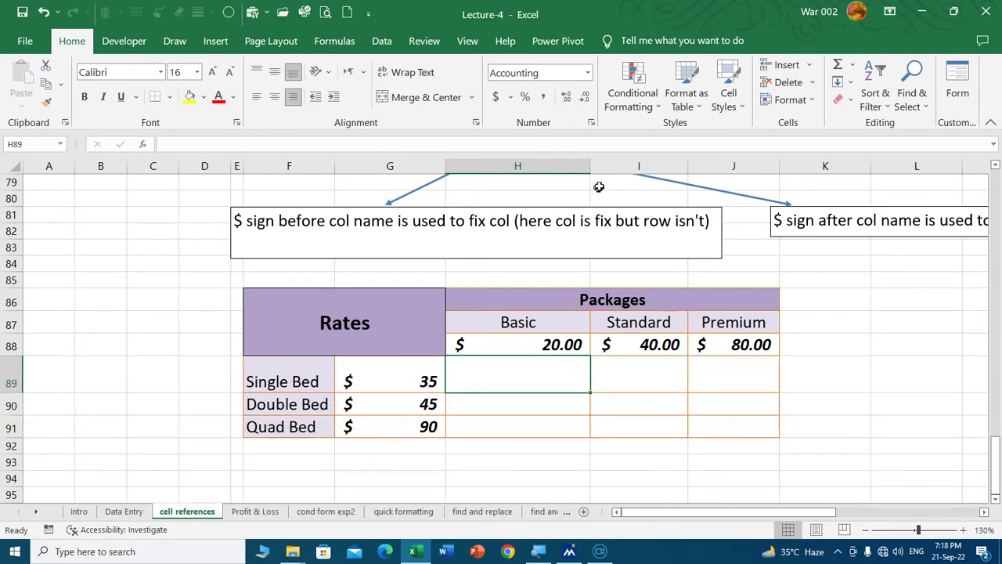
drag(595, 169, 630, 169)
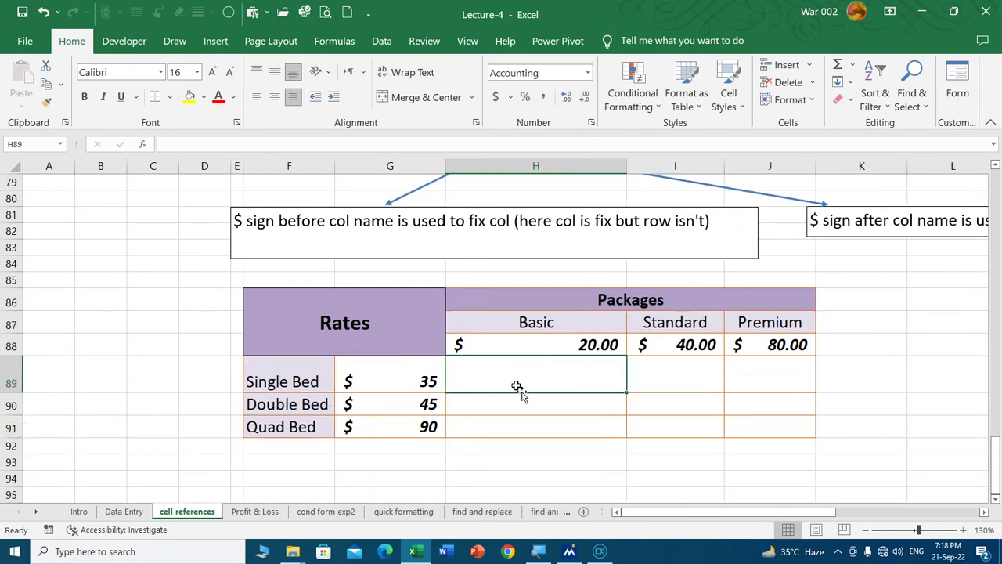
text(=)
key(Left)
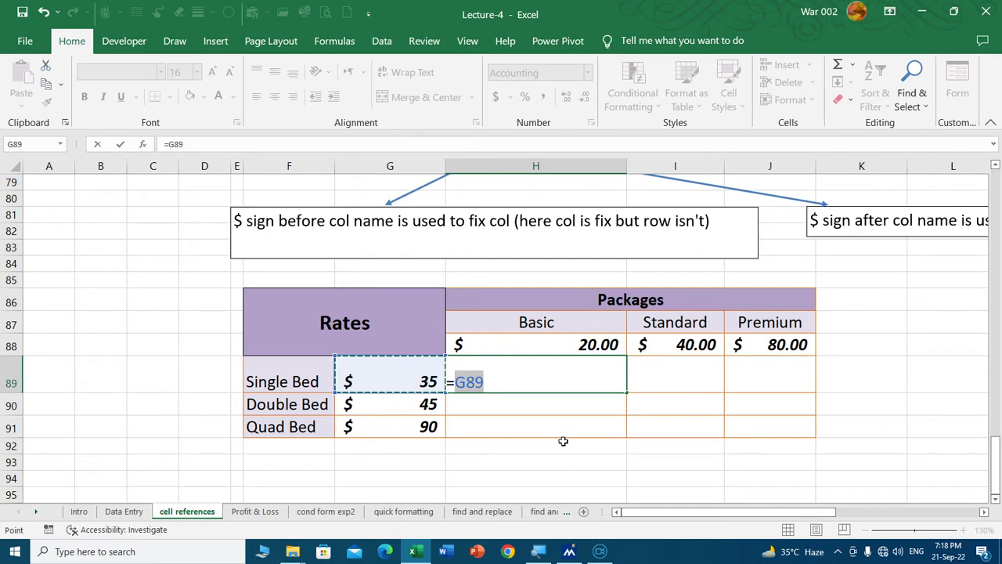
key(F4)
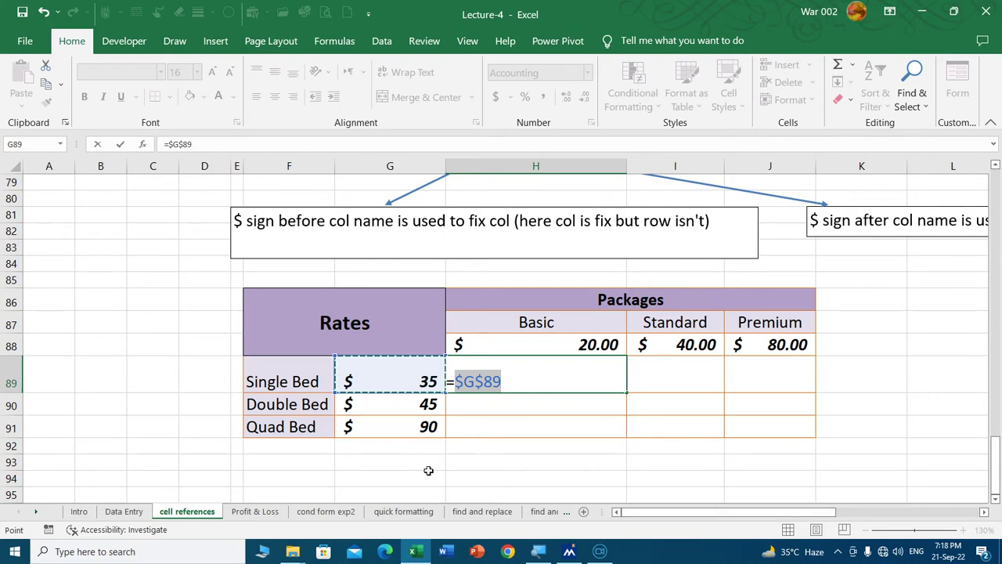
key(F4)
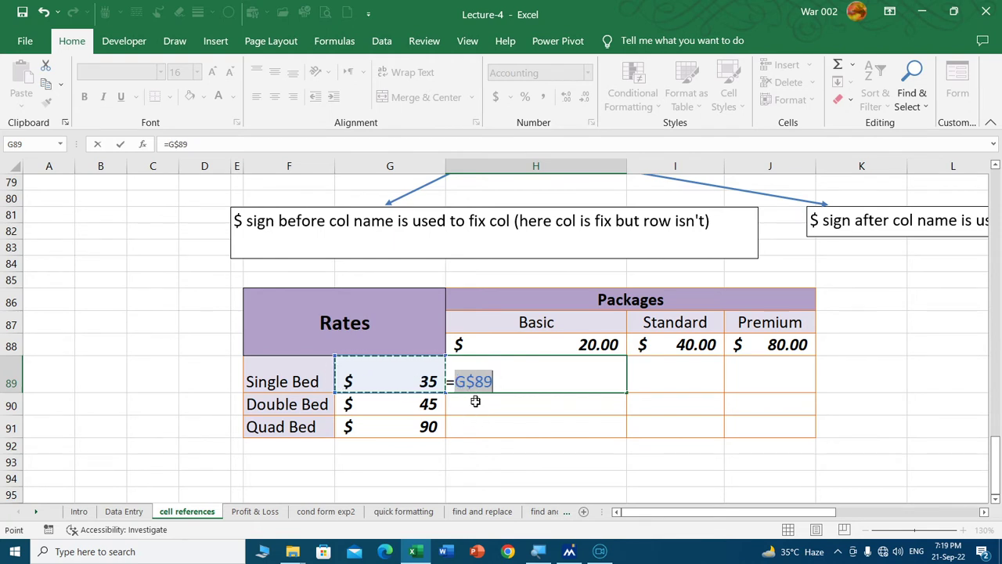
key(F4)
Complete =$G89*H$88 in H89 and fill it across H89:J91 (700.00 to 7,200.00).
click(502, 378)
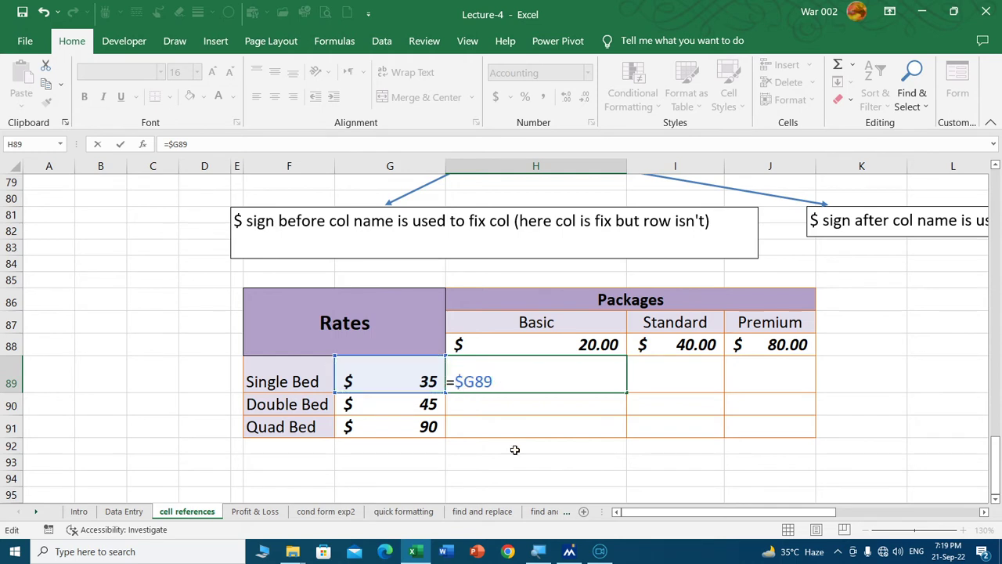
click(566, 344)
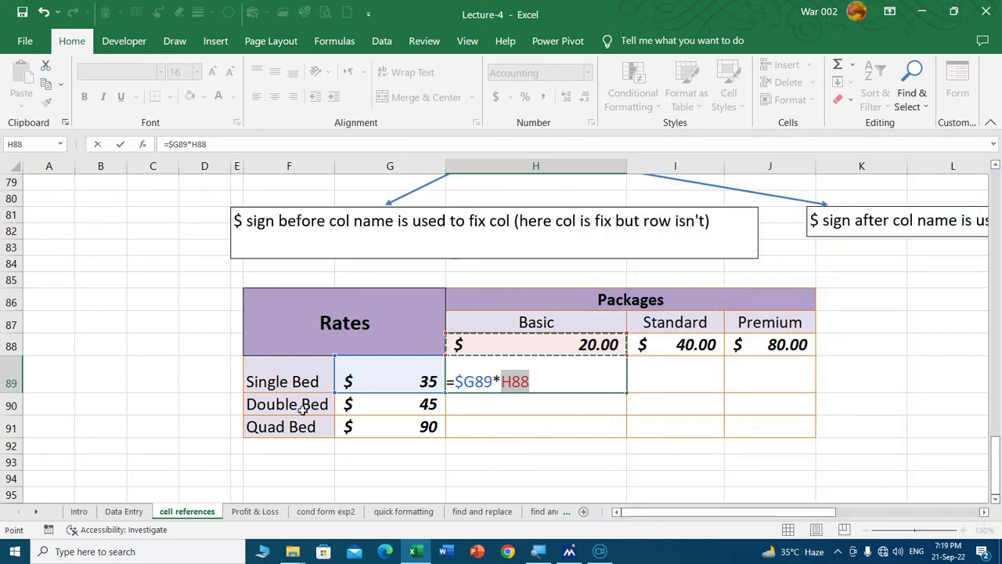
key(F4)
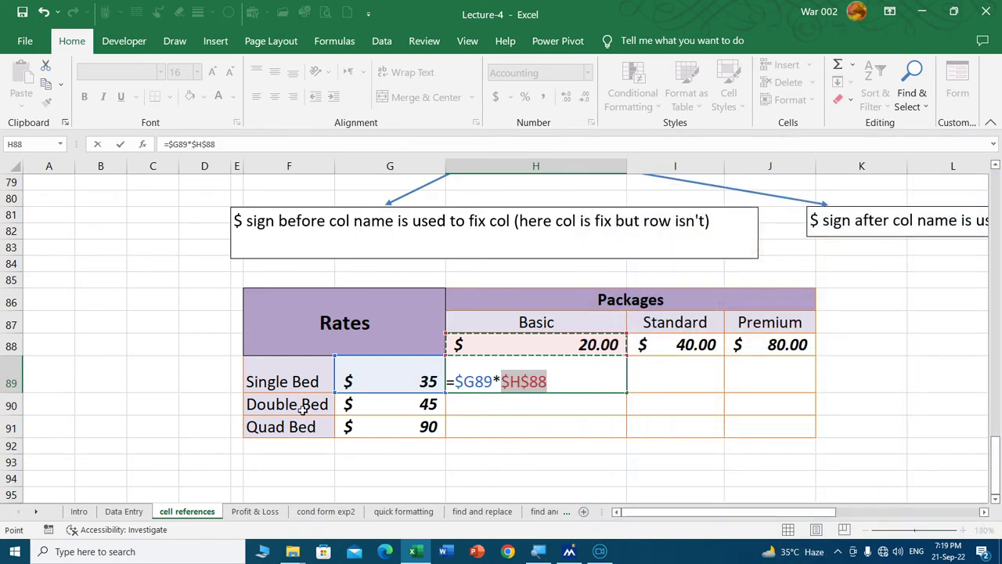
key(F4)
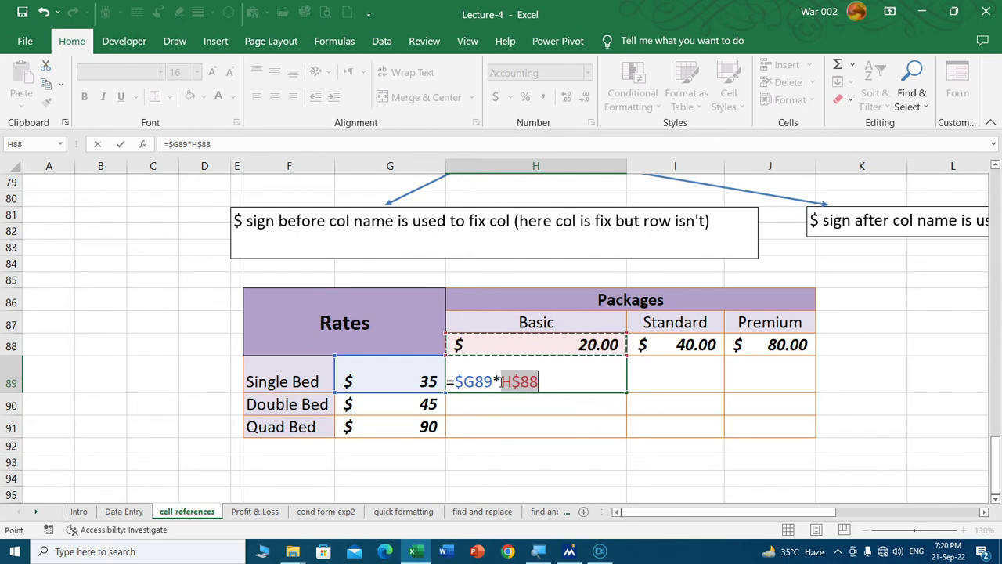
key(ctrl+Return)
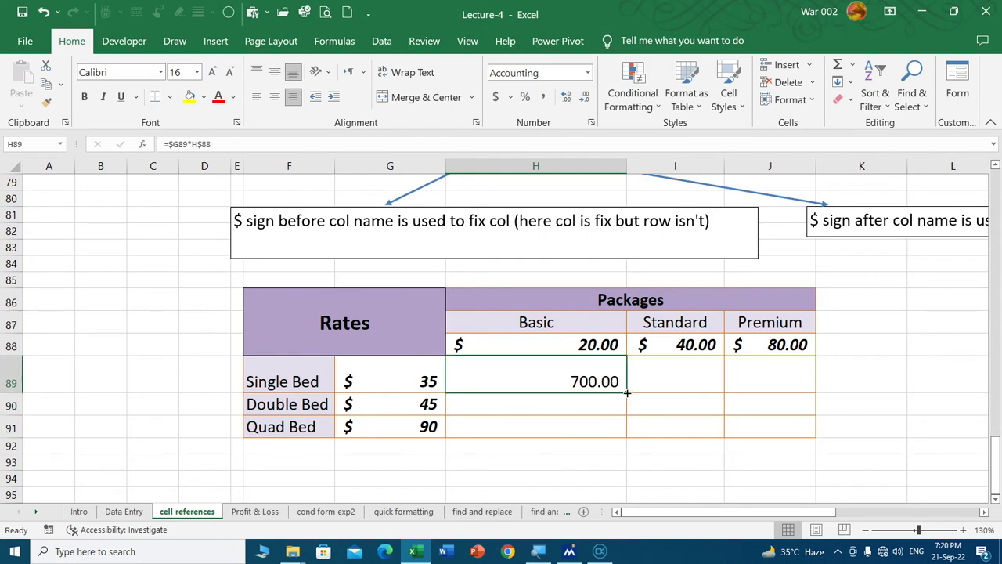
mouse_move(627, 393)
mouse_down()
mouse_move(628, 436)
mouse_move(816, 436)
mouse_up()
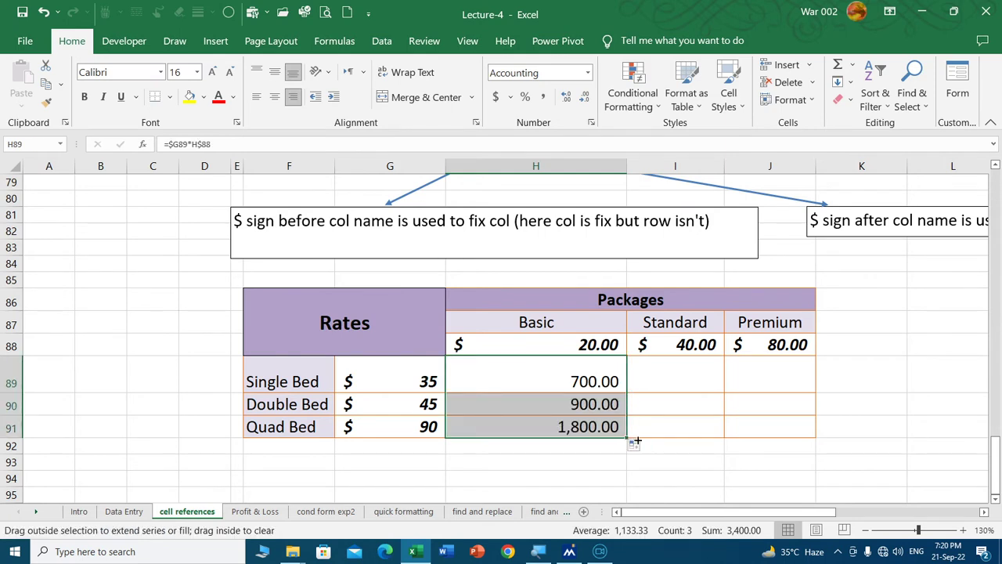
click(771, 474)
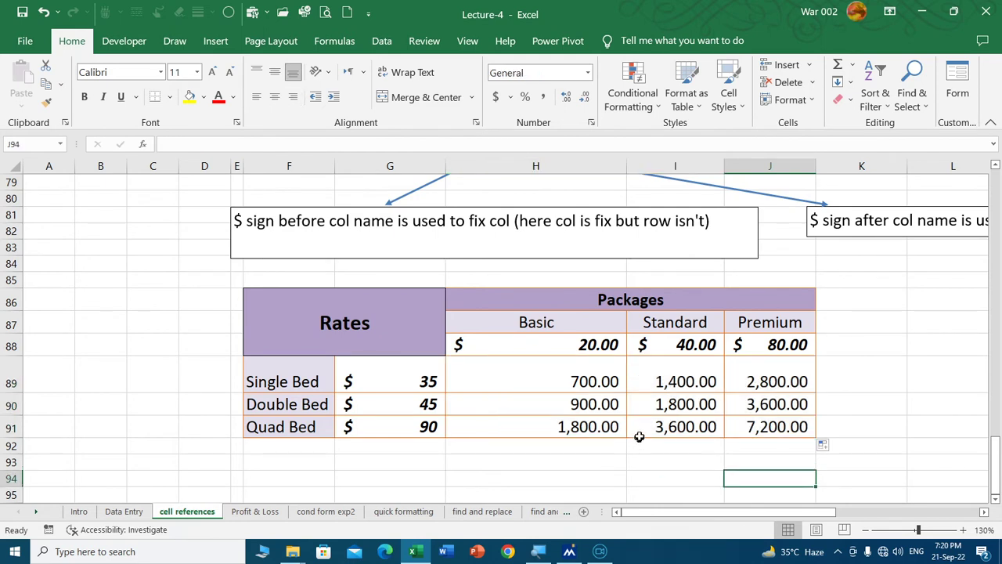
click(796, 425)
double_click(796, 425)
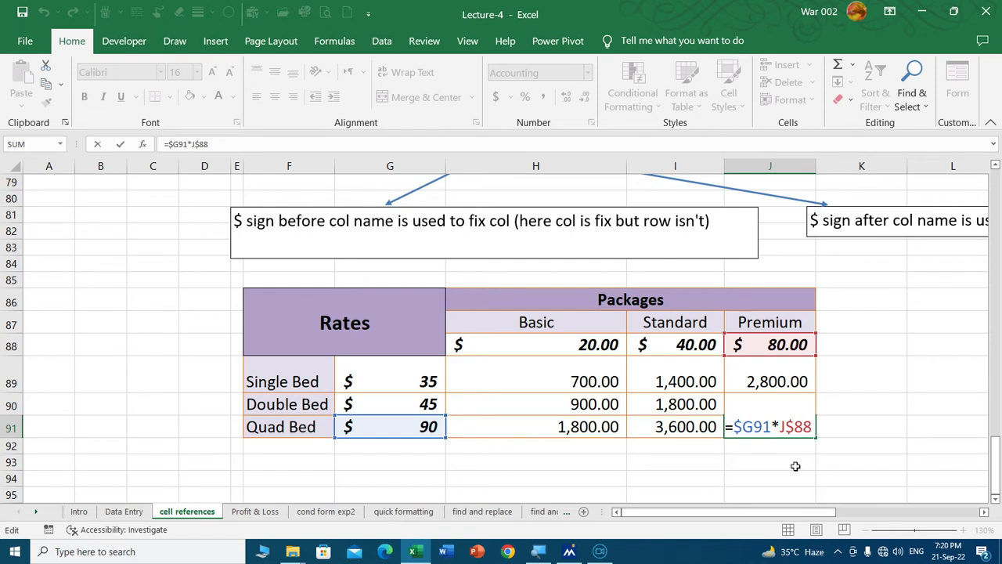
key(ctrl+Return)
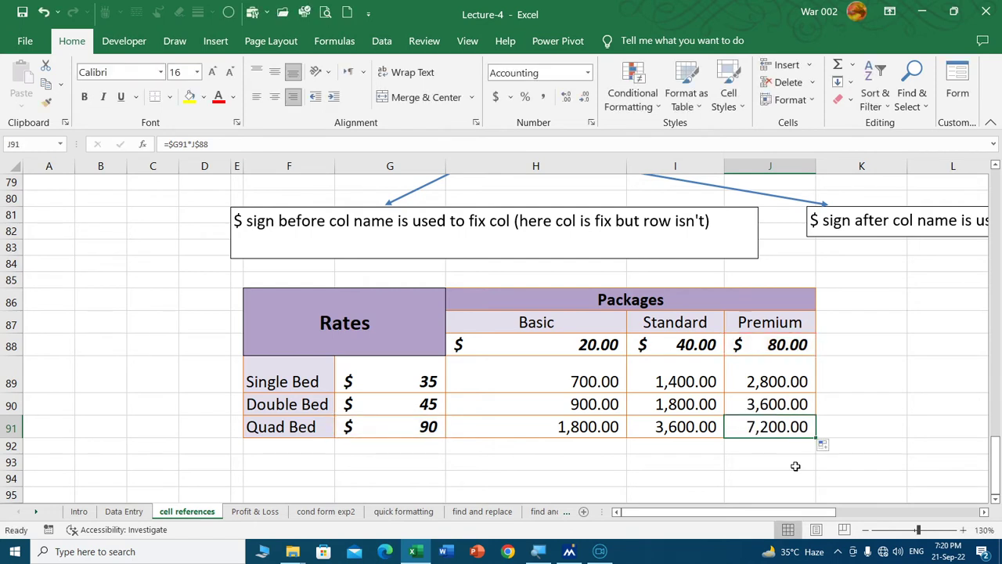
double_click(548, 381)
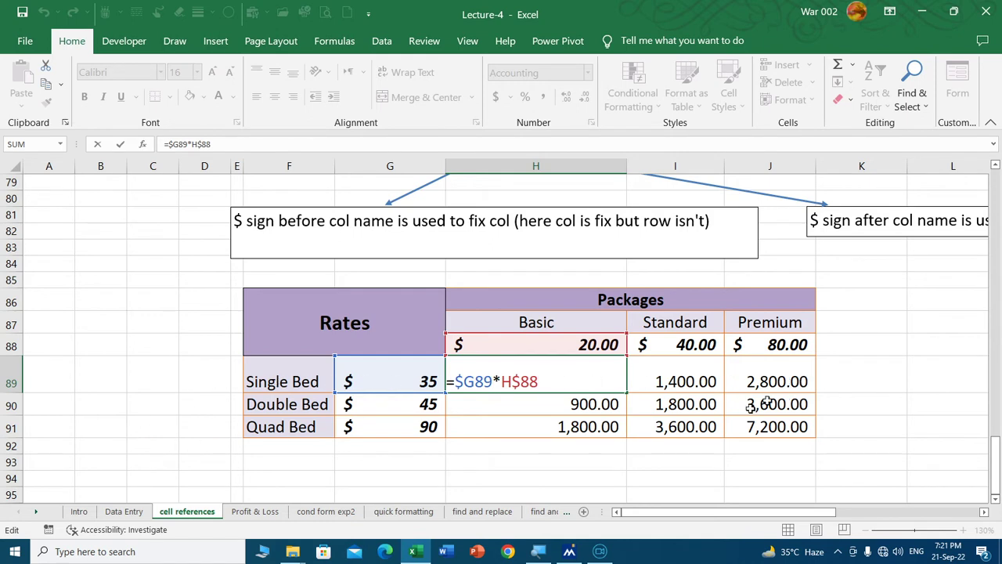
Commit =$G89*H$88 in H89 to show 700.00, then return to the sheet's top.
key(Return)
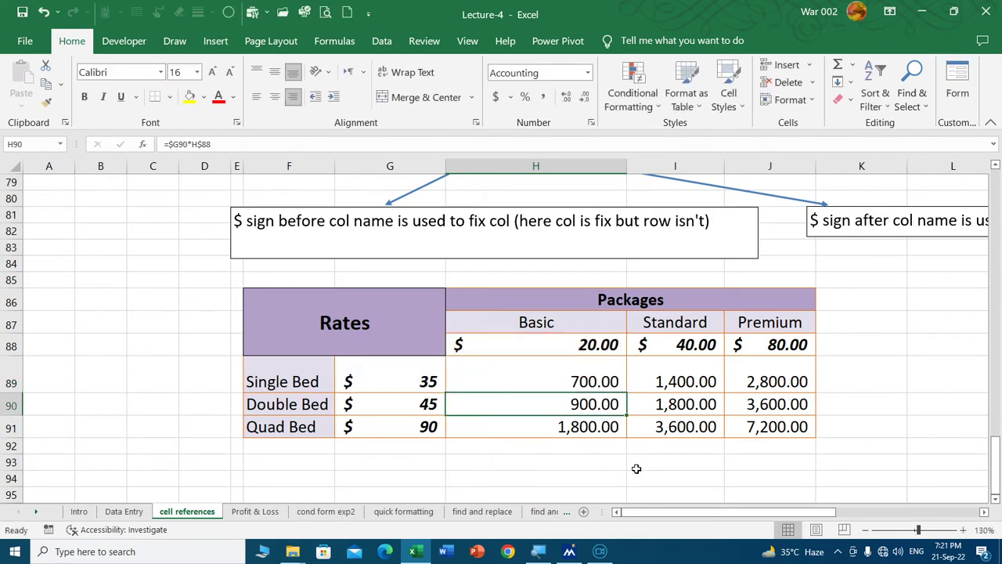
scroll(538, 452, up, 1)
scroll(540, 450, up, 5)
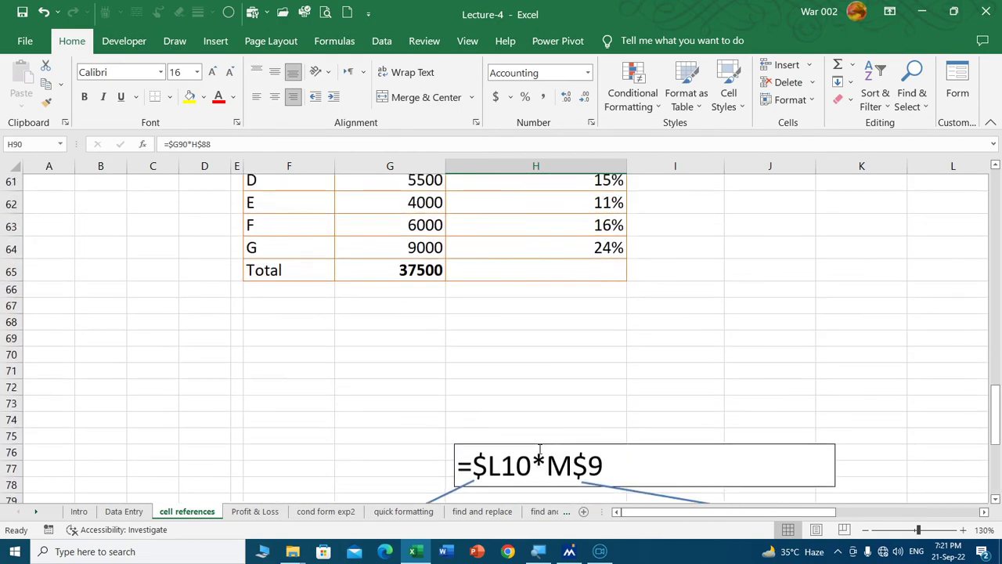
scroll(540, 450, up, 3)
scroll(540, 450, up, 3)
scroll(540, 450, up, 3)
scroll(540, 448, up, 5)
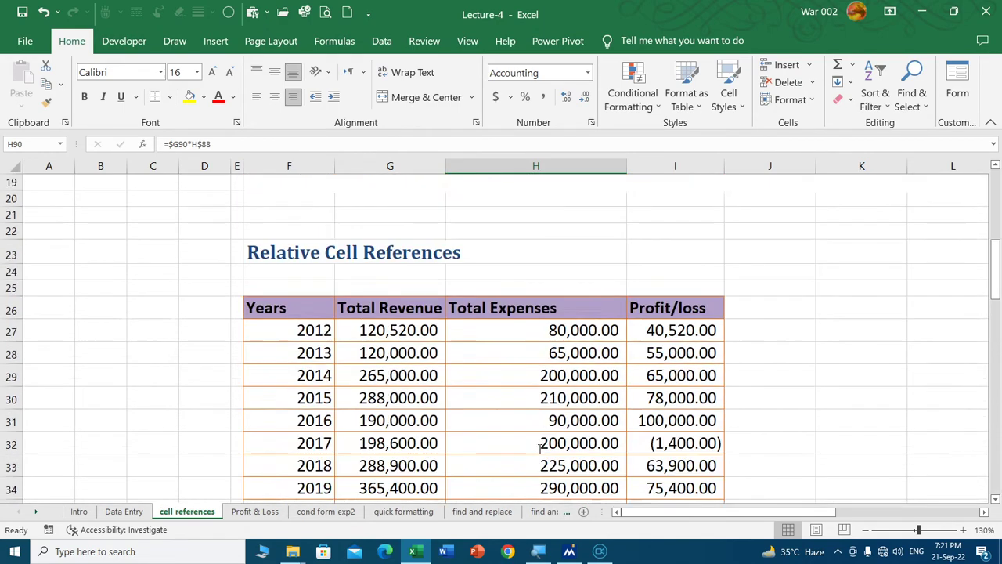
scroll(540, 447, up, 4)
scroll(605, 459, up, 2)
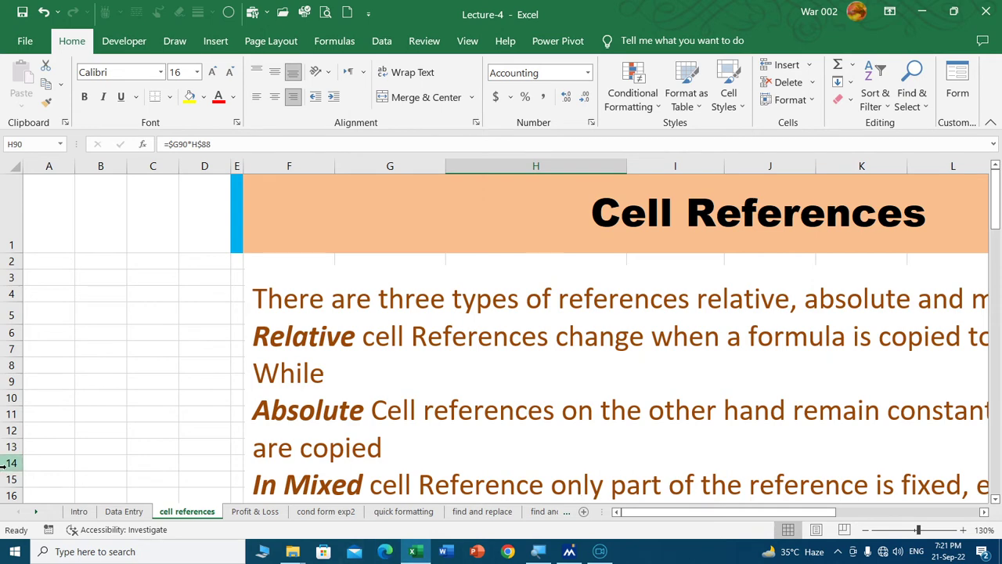
Switch to the Data Entry sheet showing the Marks Sheet table.
click(125, 512)
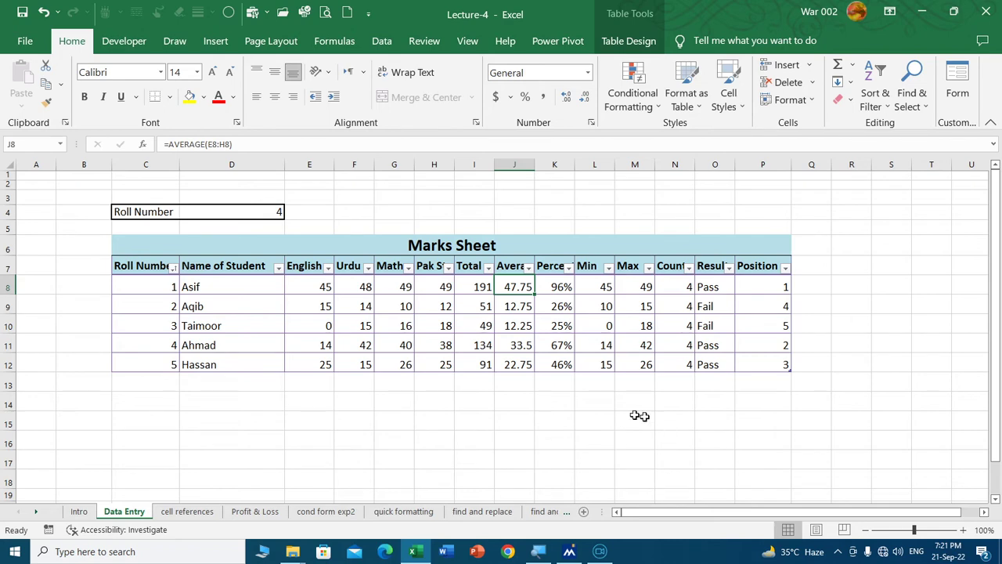
ctrl+scroll(623, 413, up, 1)
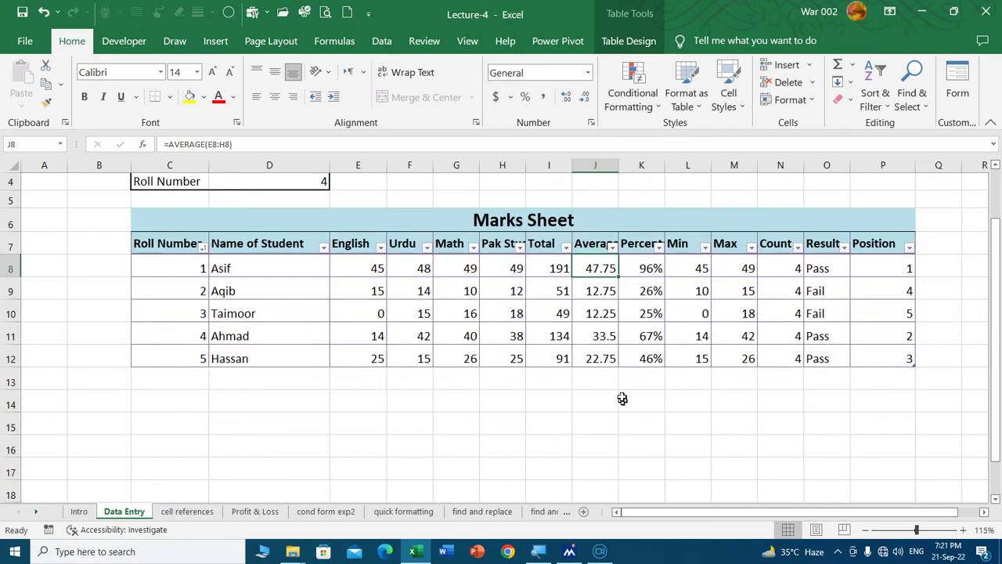
ctrl+scroll(850, 421, up, 1)
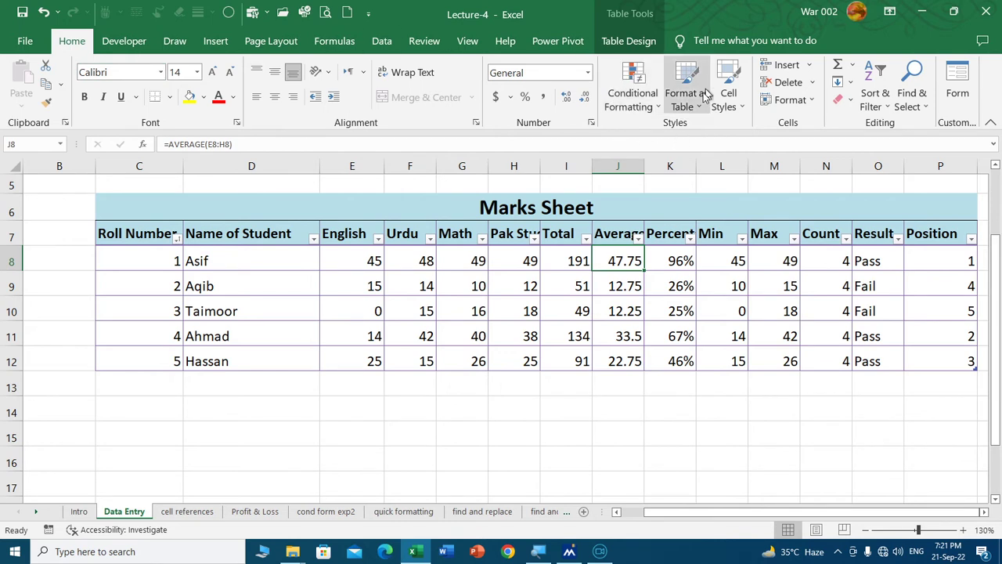
Preview the Conditional Formatting Highlight Cells Rules menu, then close it.
click(634, 409)
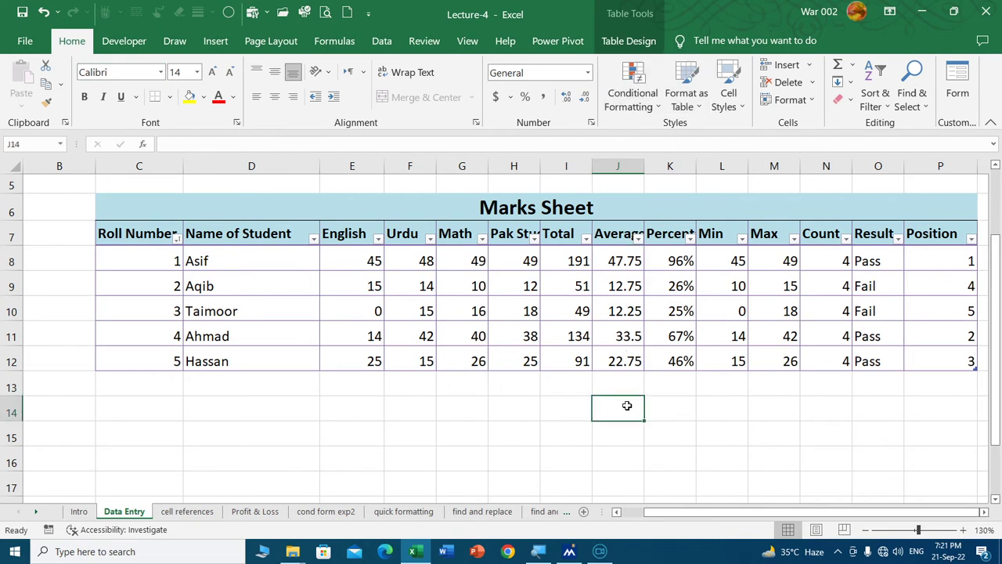
click(651, 110)
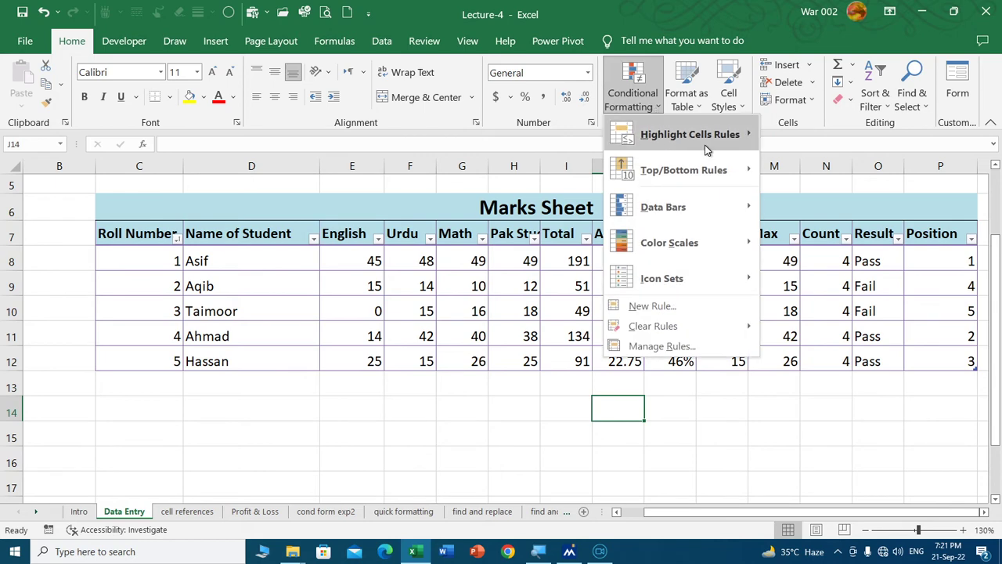
mouse_move(689, 135)
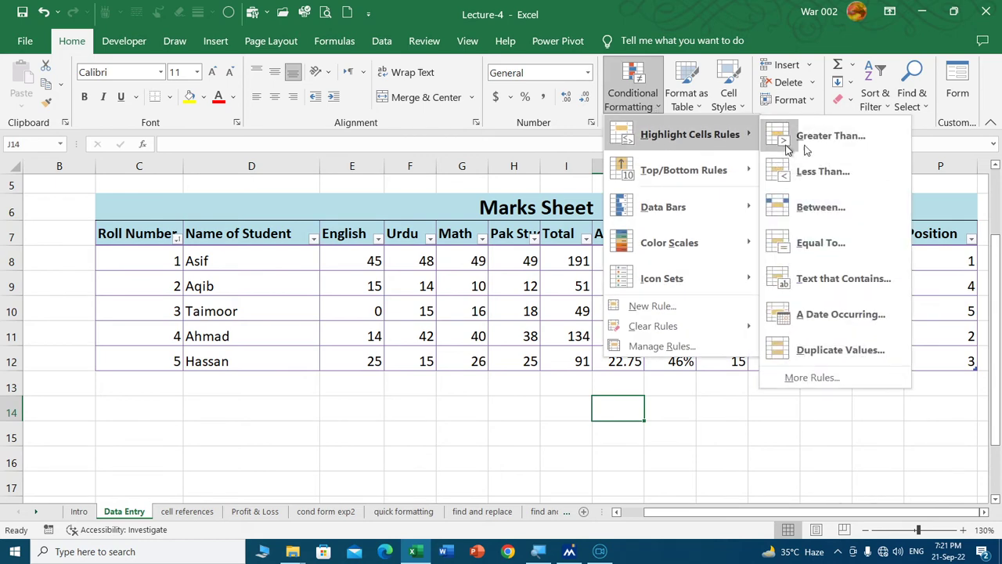
key(Escape)
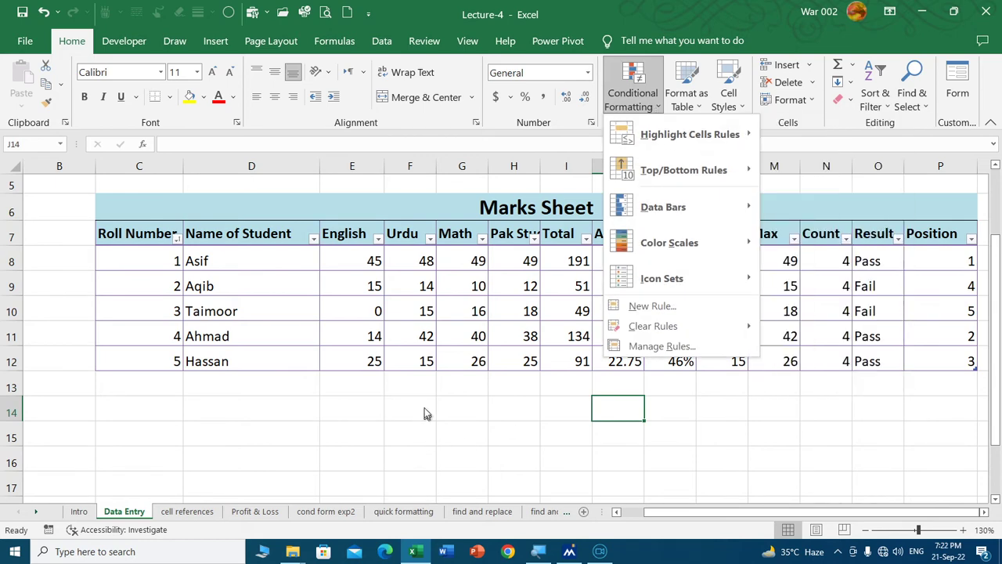
key(Escape)
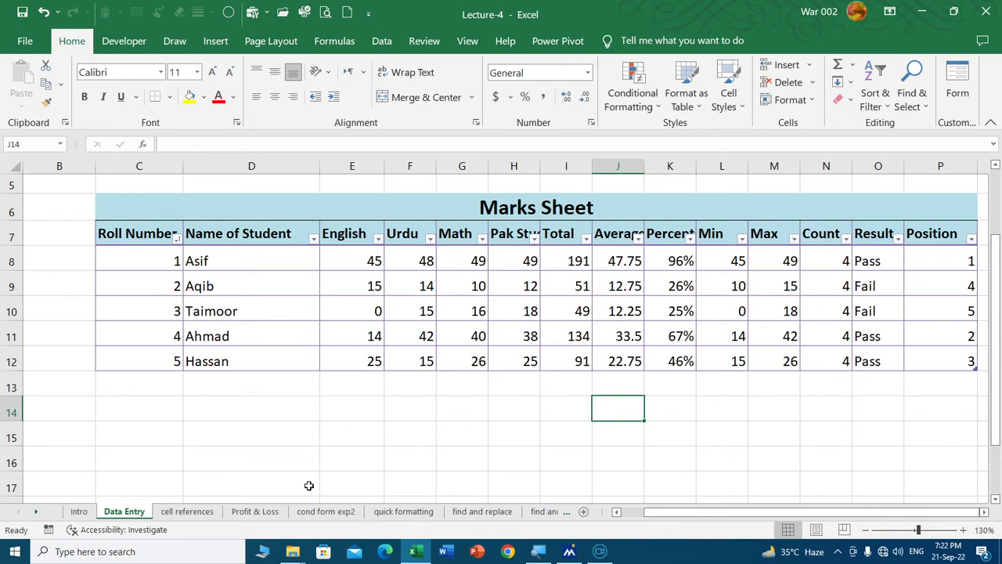
On Profit & Loss, highlight D6:D21 values greater than 600 with light red fill and dark red text.
click(255, 511)
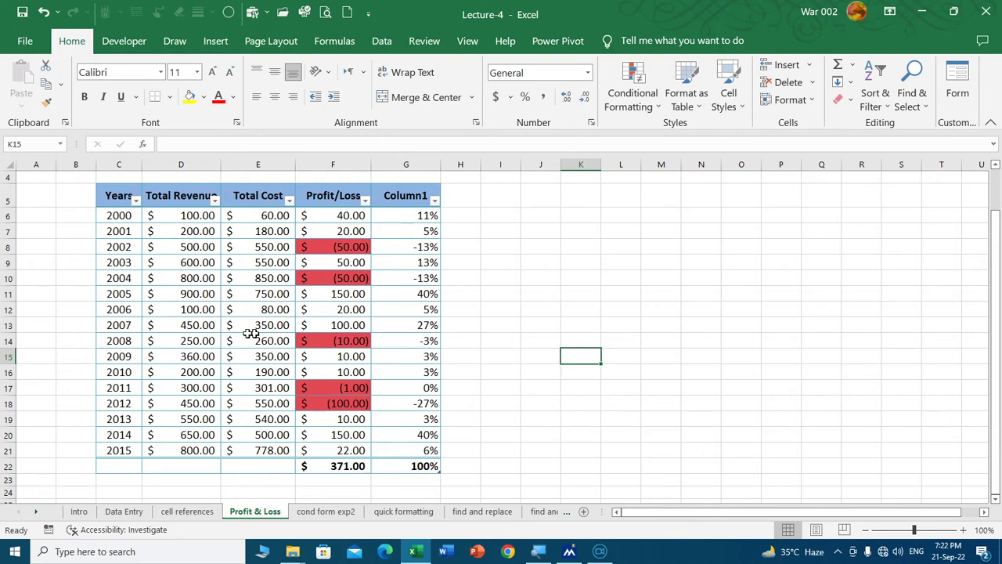
drag(178, 218, 182, 447)
click(642, 104)
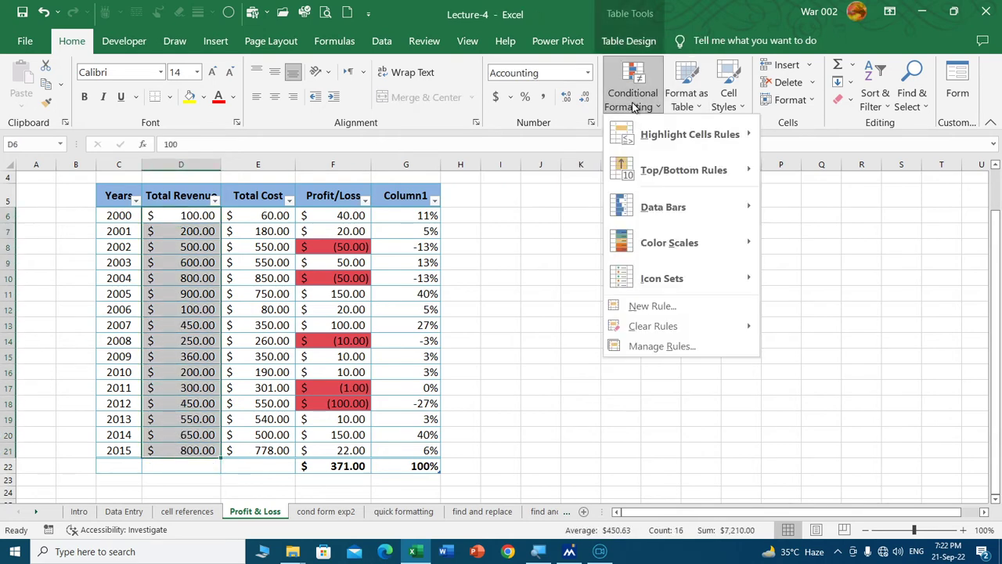
click(807, 139)
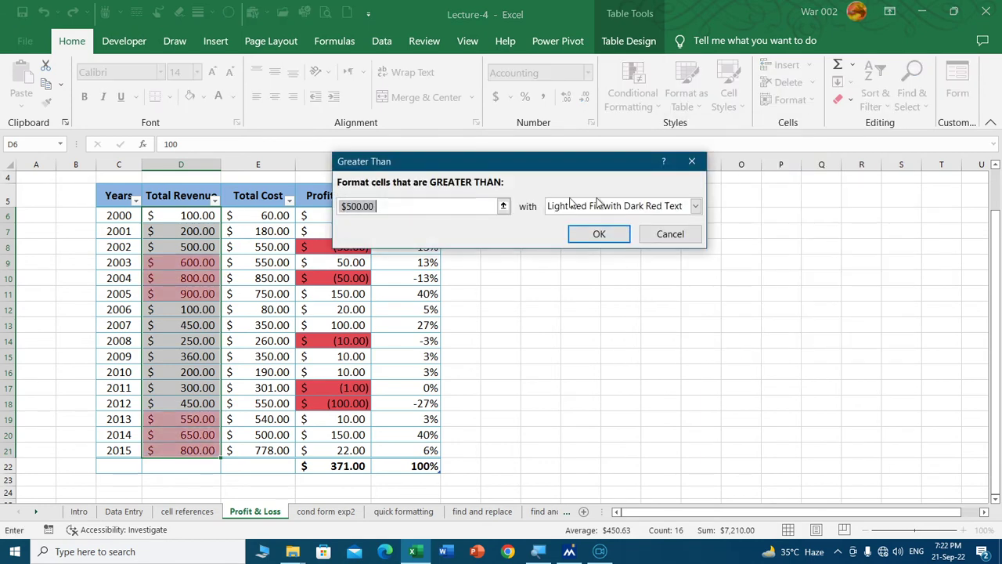
drag(482, 158, 602, 187)
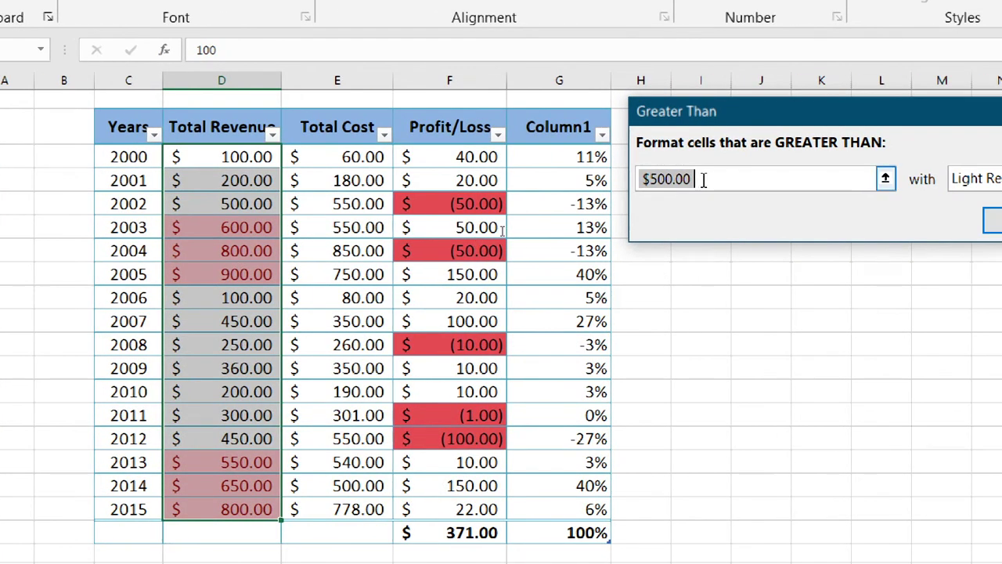
text(60)
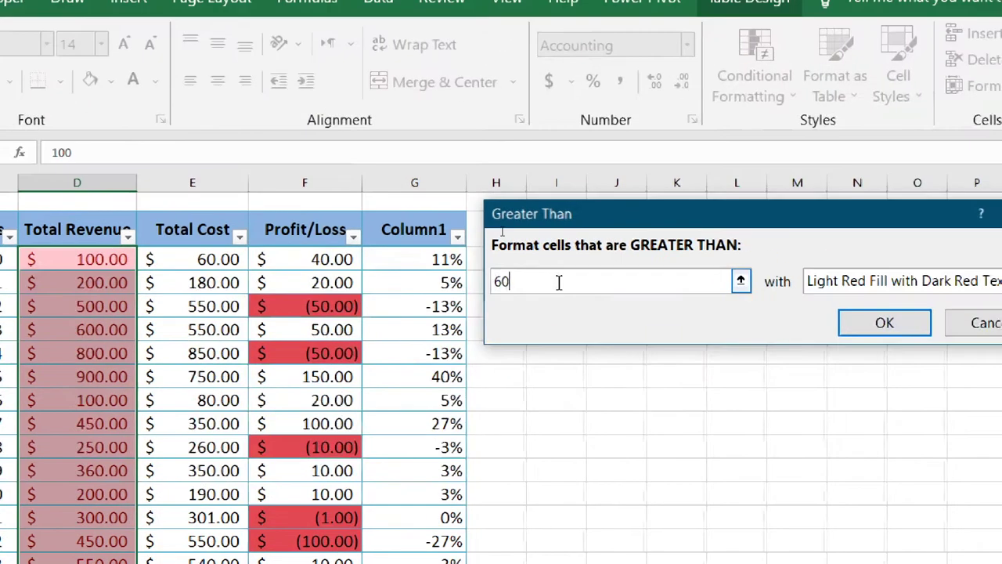
text(0)
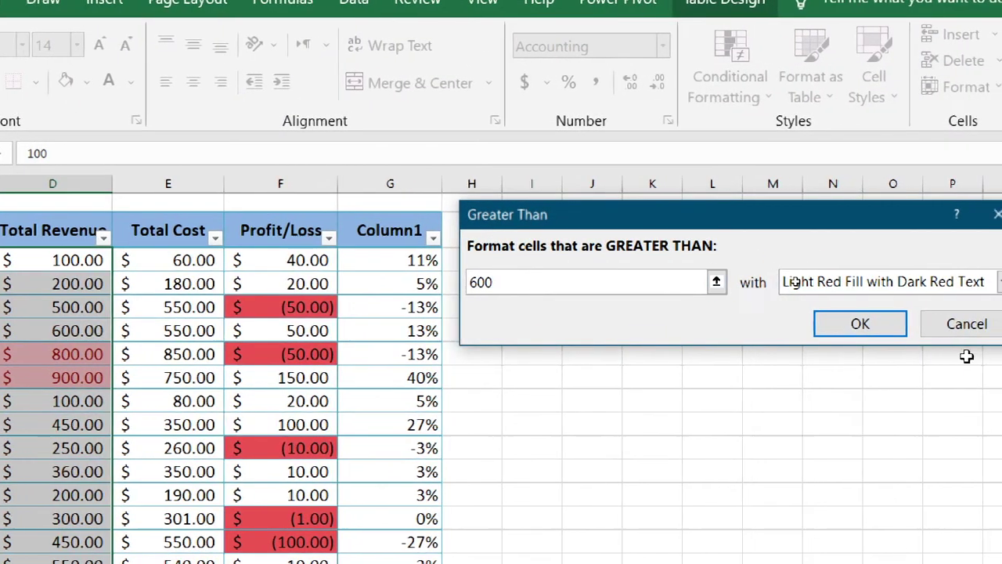
click(860, 323)
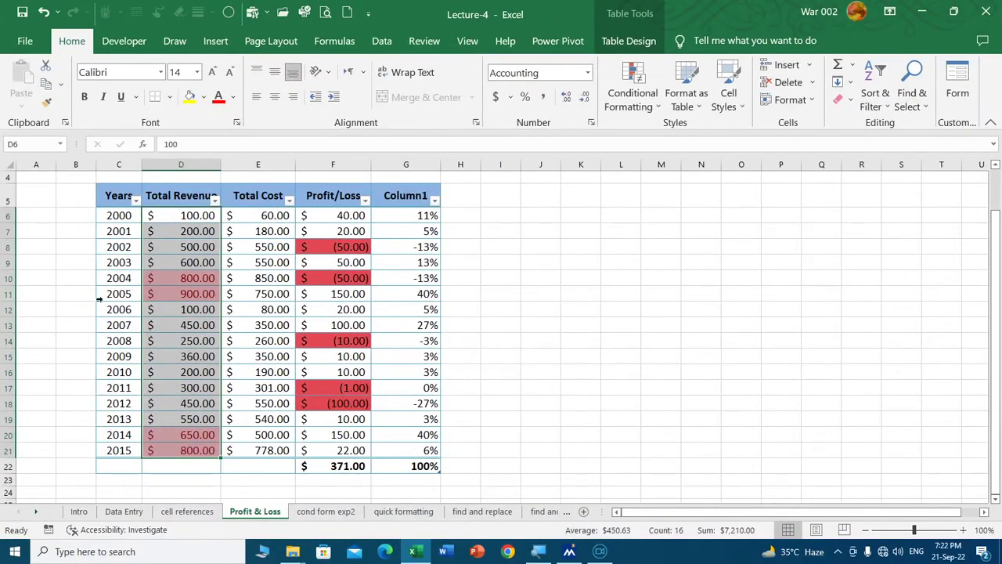
Deselect and reselect the Total Revenue column to review the highlighted values.
click(125, 278)
click(118, 298)
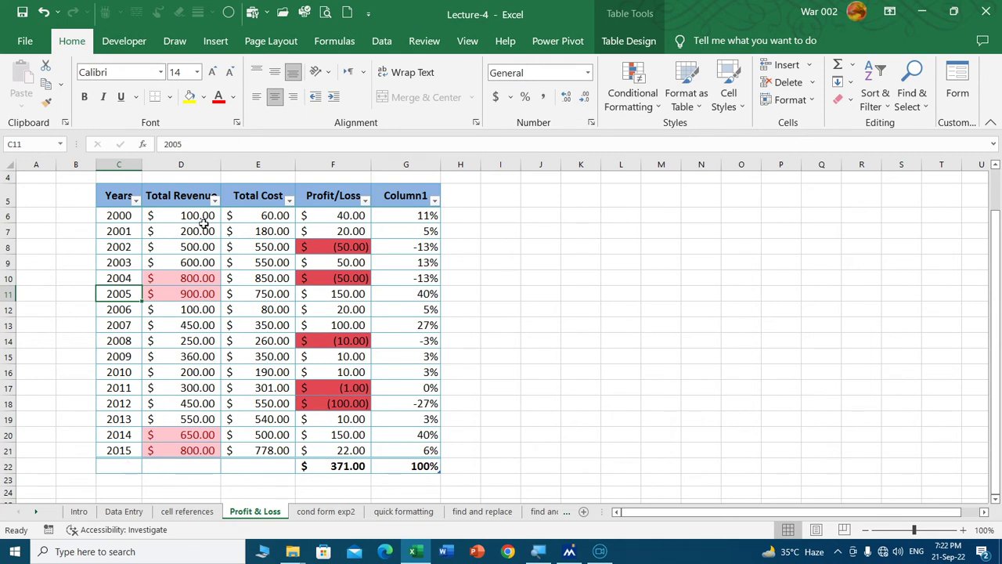
drag(203, 221, 188, 450)
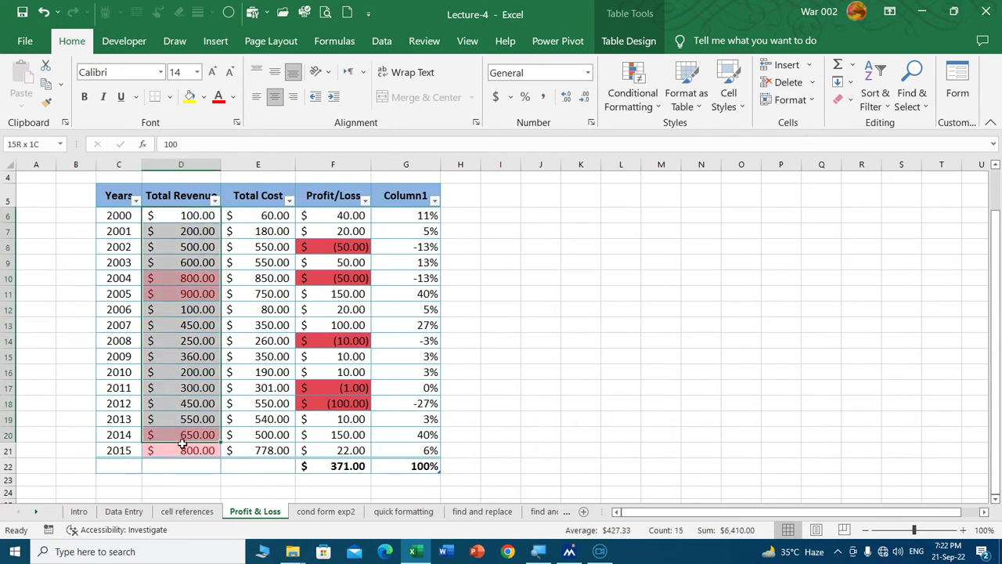
Clear the revenue column's rules and add a Less Than 100 highlight rule instead.
click(633, 113)
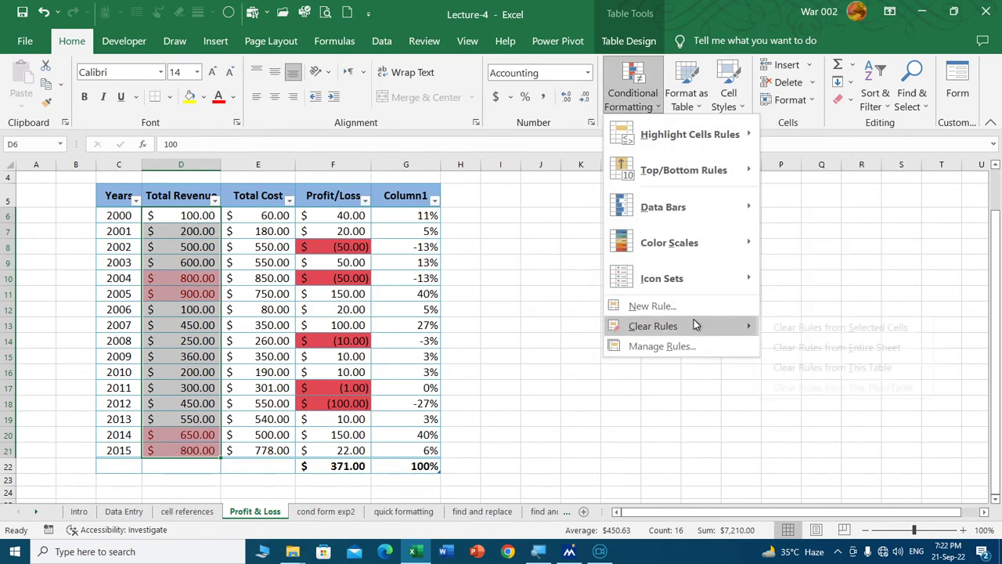
mouse_move(652, 326)
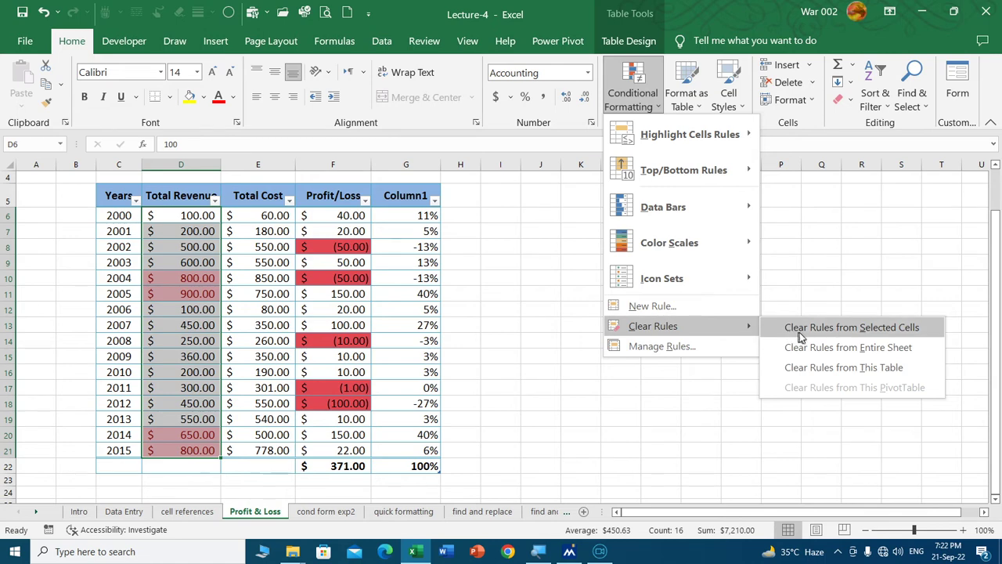
click(839, 327)
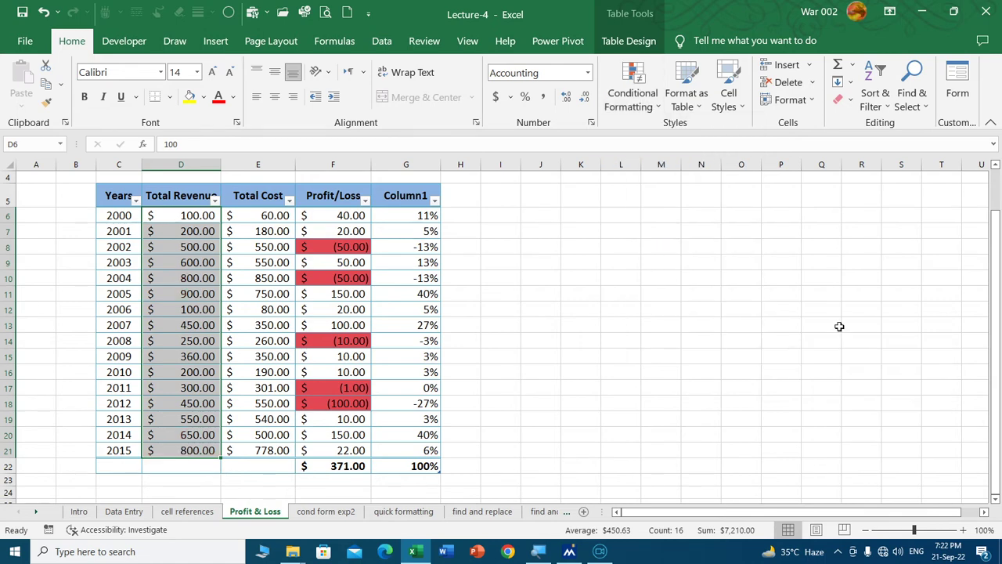
click(633, 98)
mouse_move(689, 135)
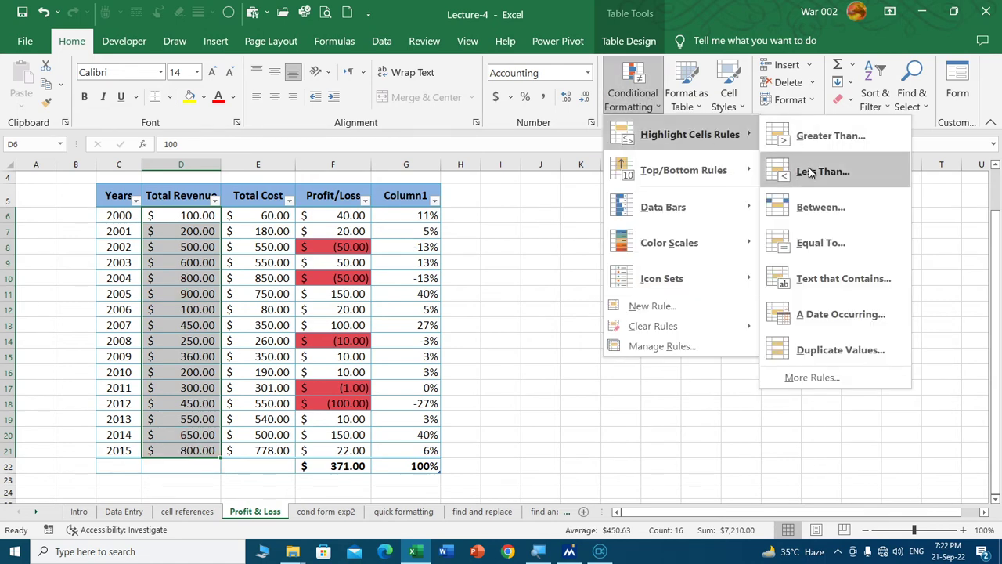
click(810, 172)
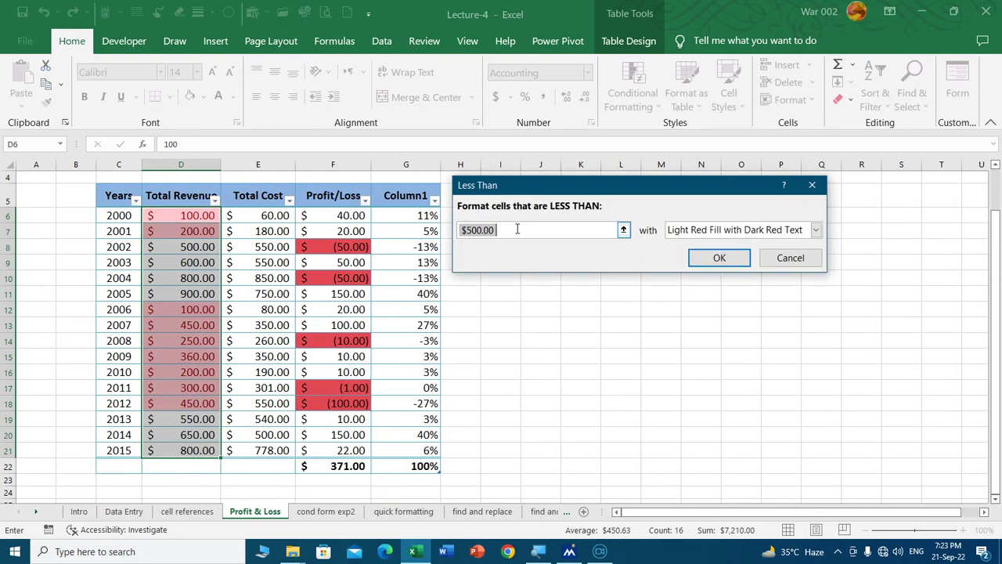
key(BackSpace)
text(1)
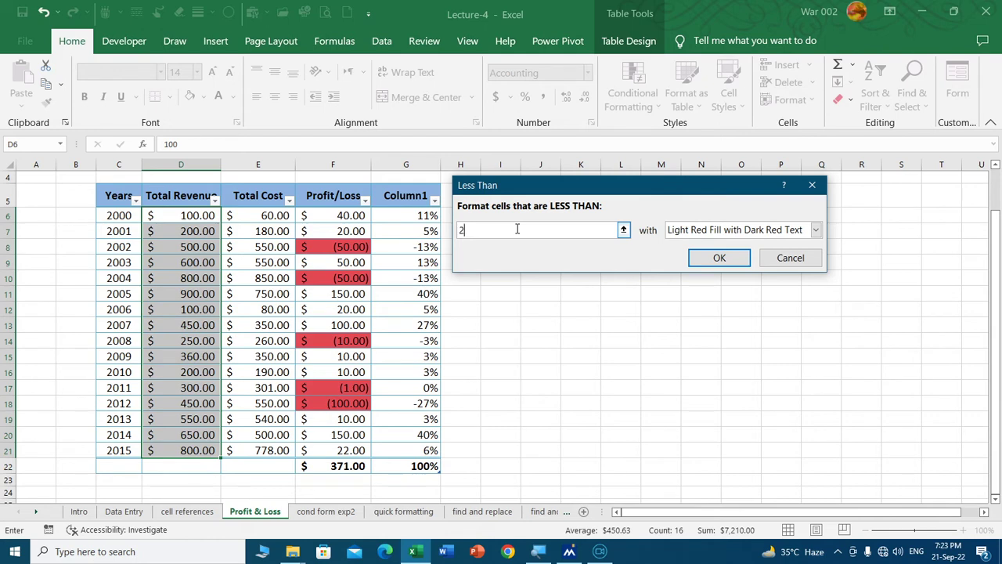
text(00)
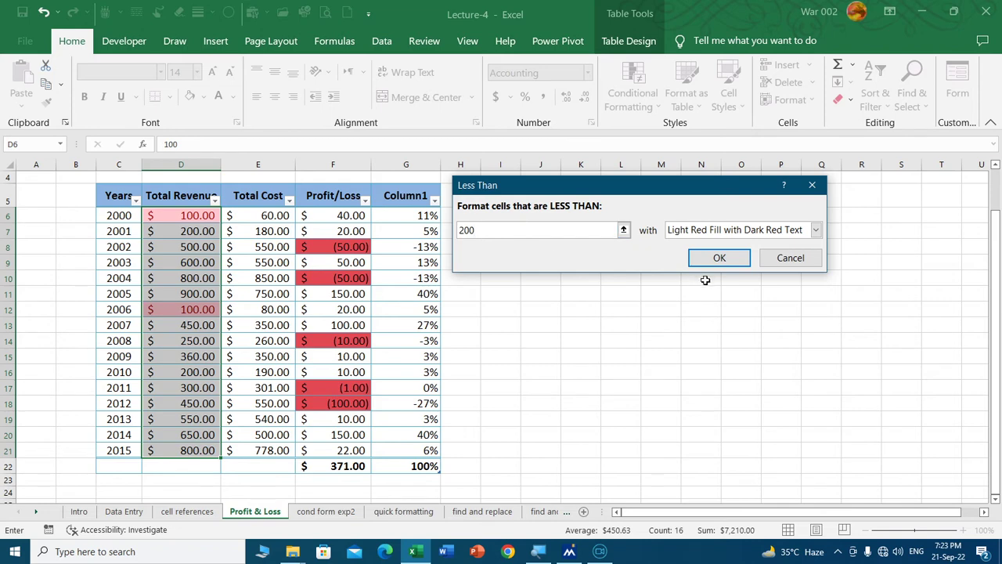
click(715, 257)
Review the highlighted revenue cells, then switch to the Data Entry sheet.
click(157, 246)
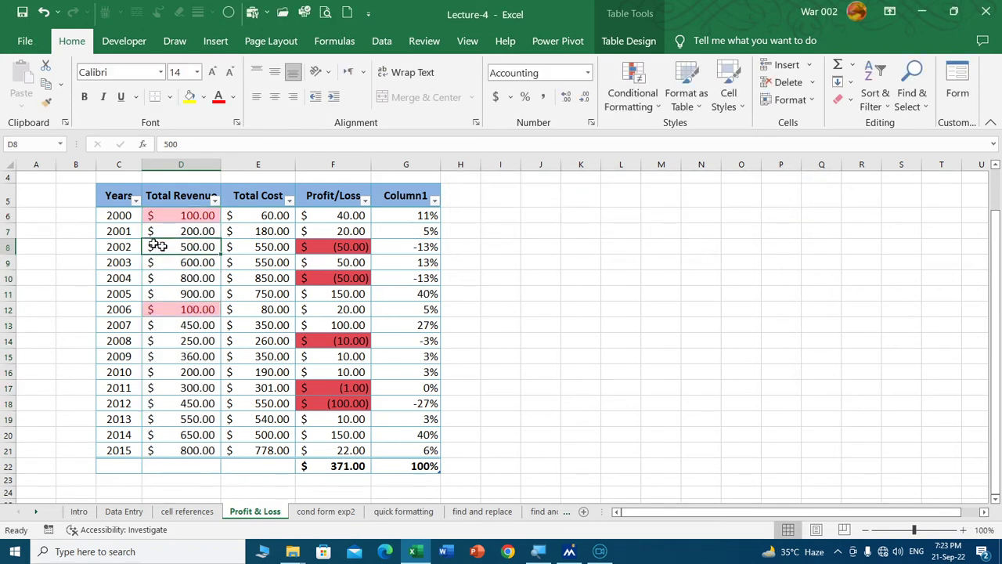
click(125, 218)
click(127, 310)
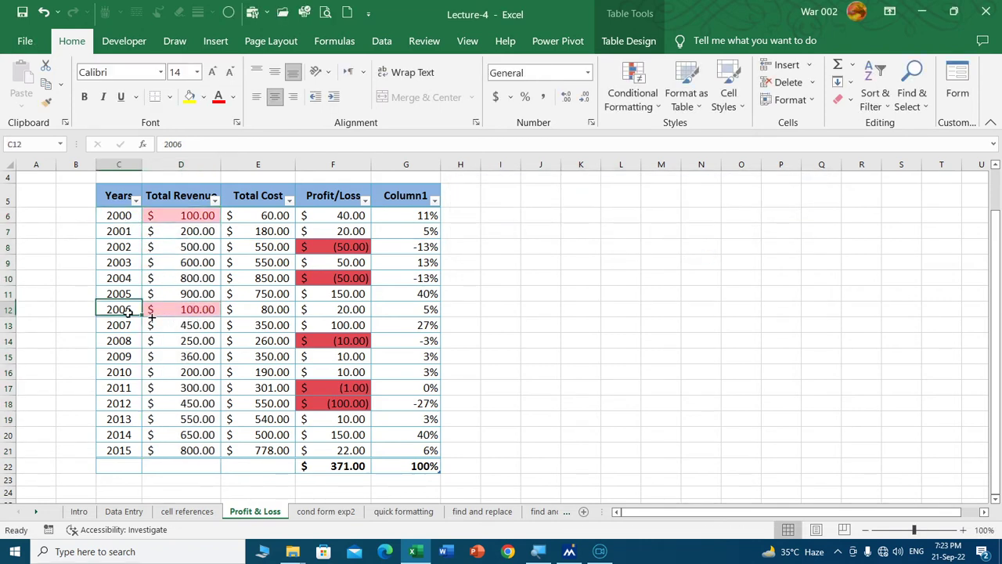
click(647, 105)
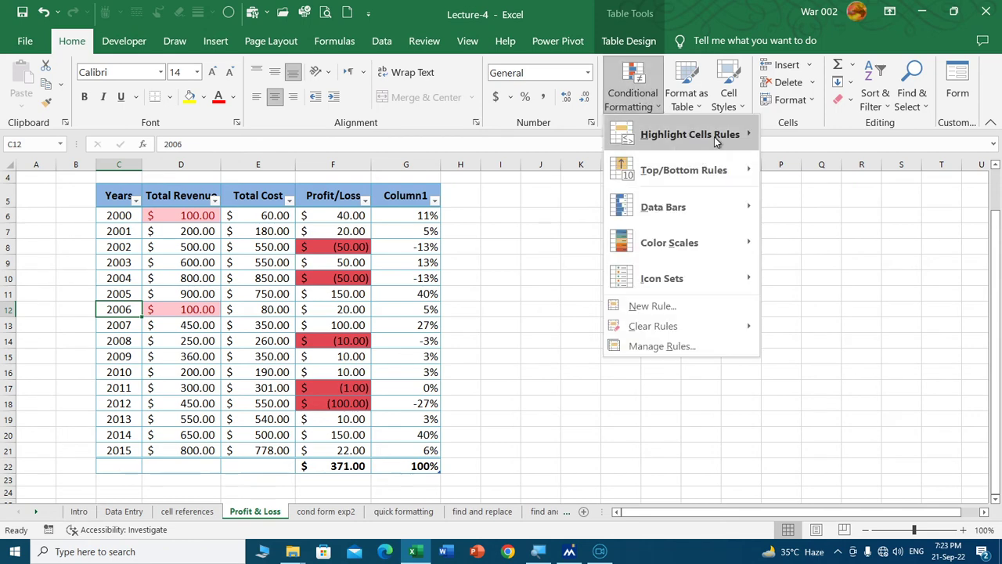
mouse_move(689, 134)
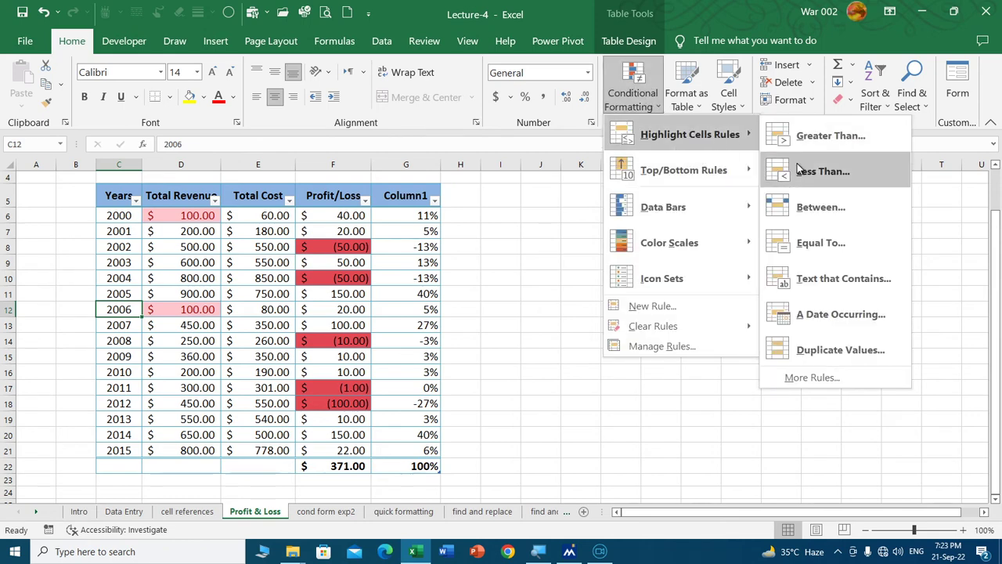
key(Escape)
key(Escape)
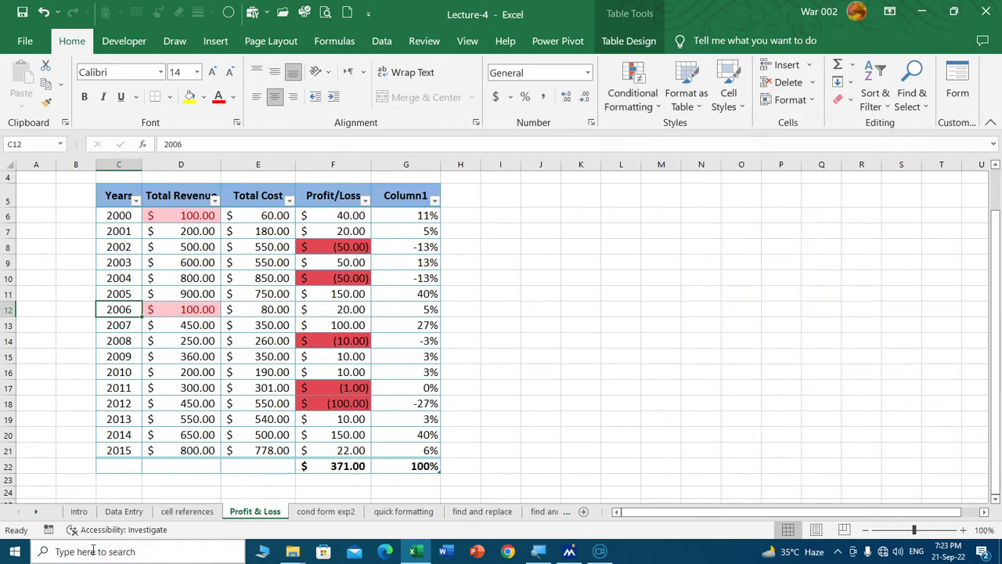
click(124, 511)
Select the English through Pak Studies scores E8:H12 for all five students.
click(379, 428)
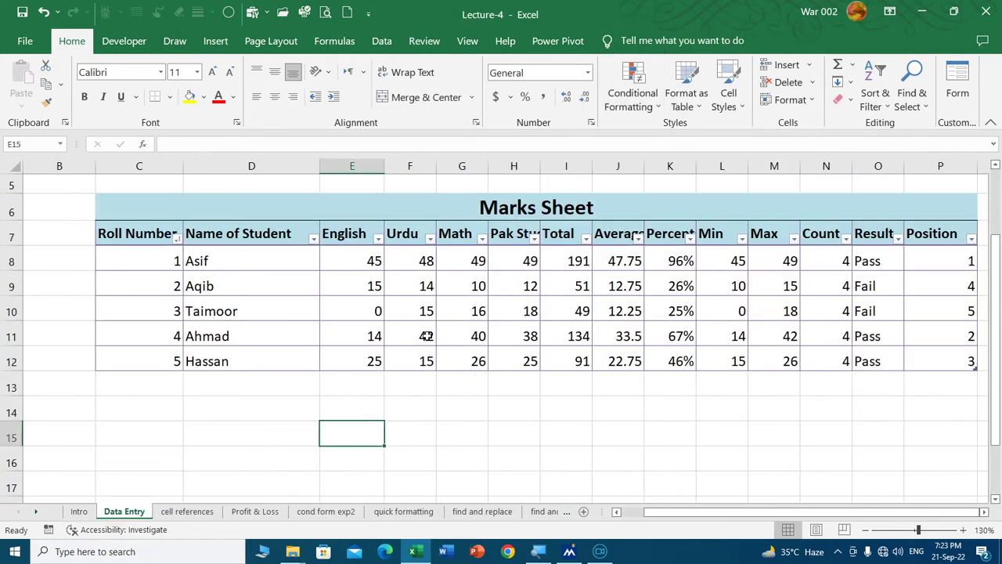
click(353, 239)
click(403, 238)
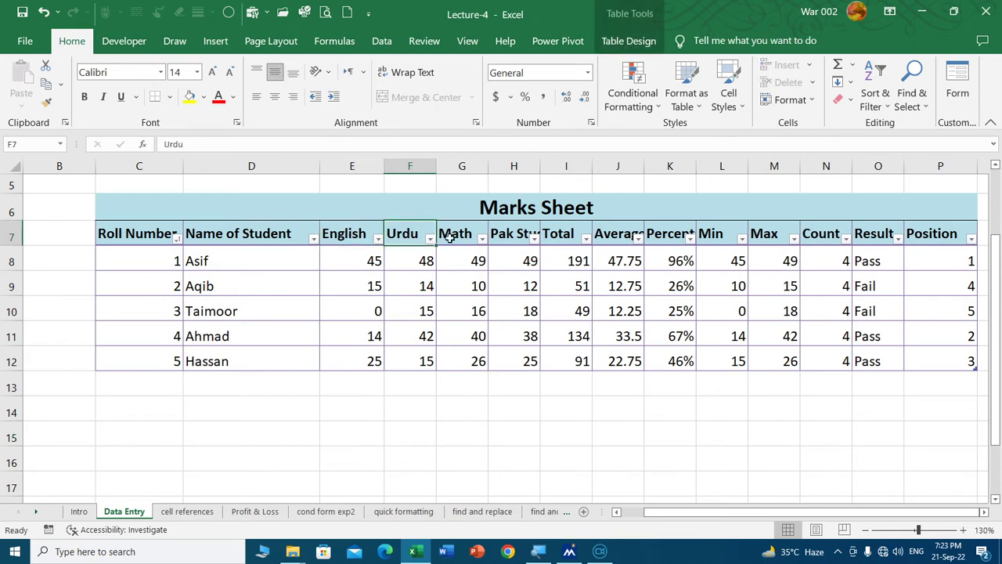
click(470, 239)
click(514, 243)
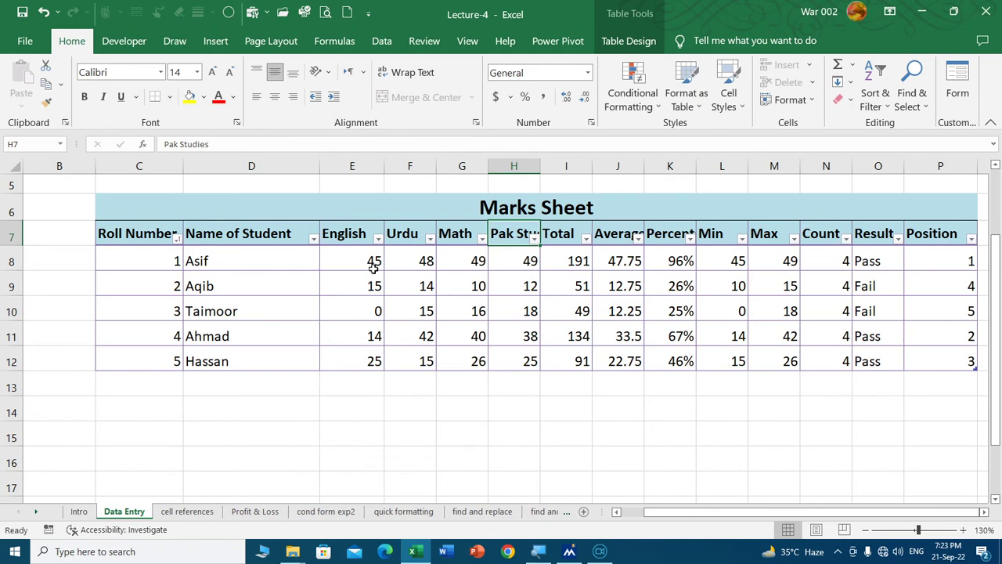
drag(358, 261, 524, 361)
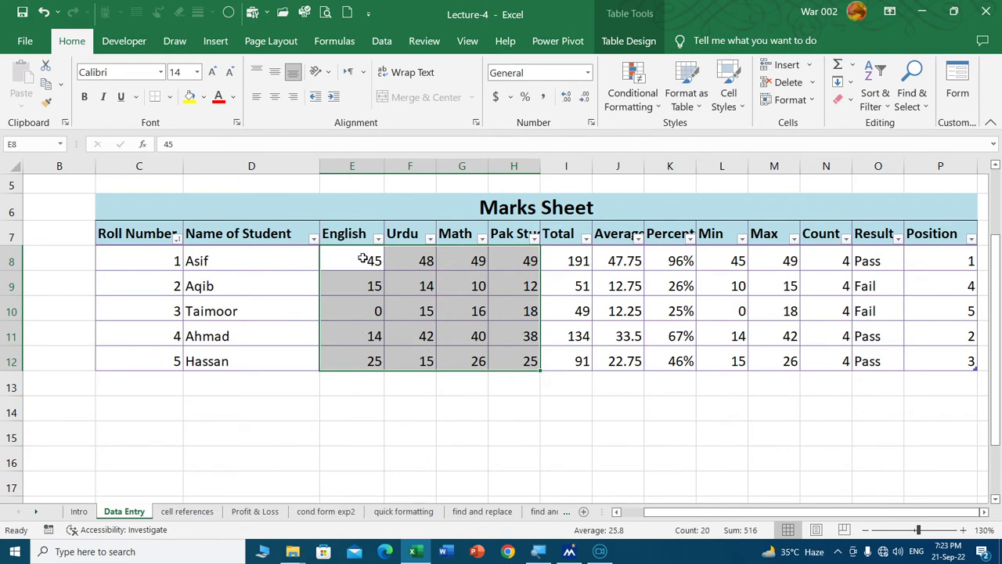
drag(362, 260, 530, 362)
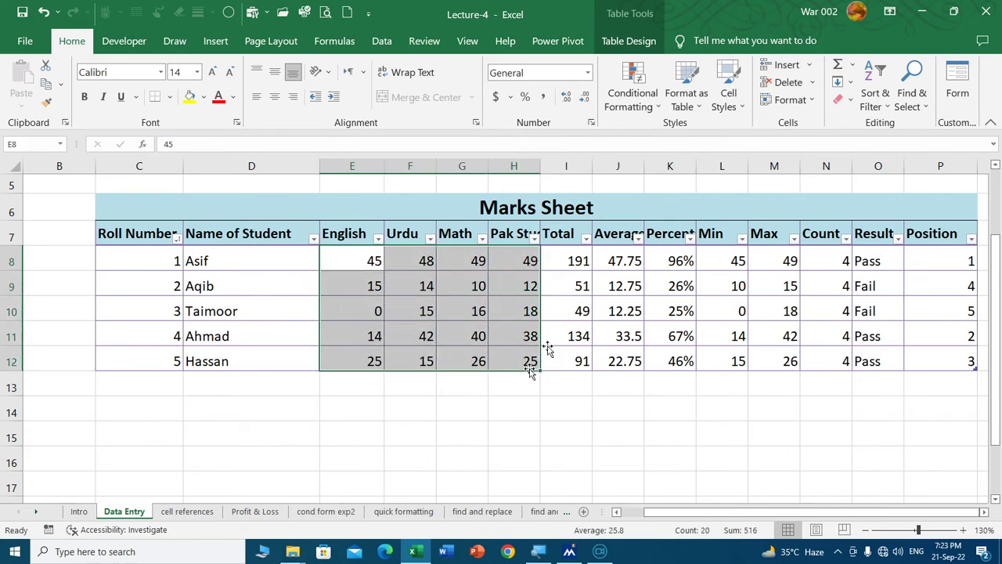
Apply a Between 0 and 18 highlight rule with Light Red Fill and Dark Red Text.
click(632, 90)
mouse_move(689, 134)
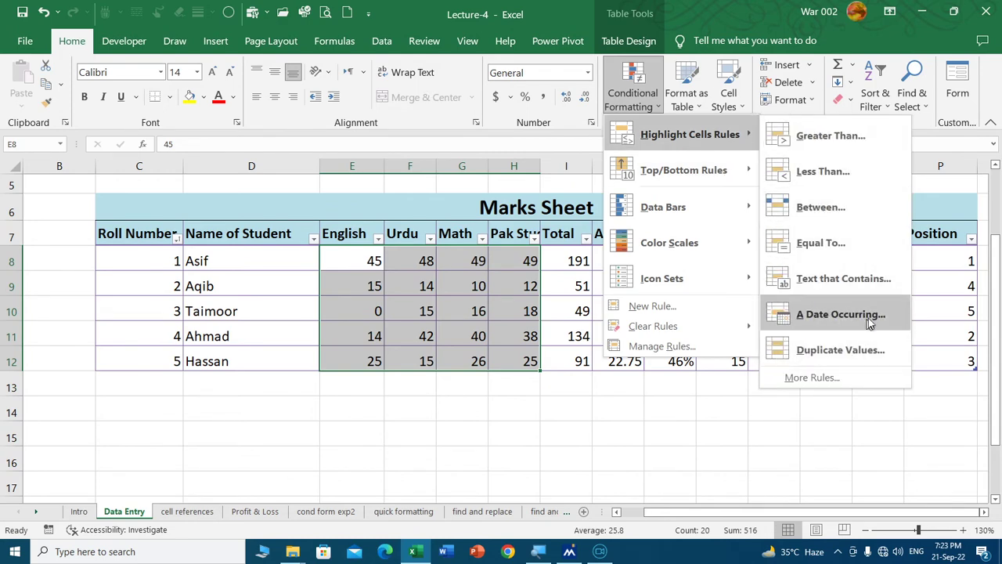
click(819, 208)
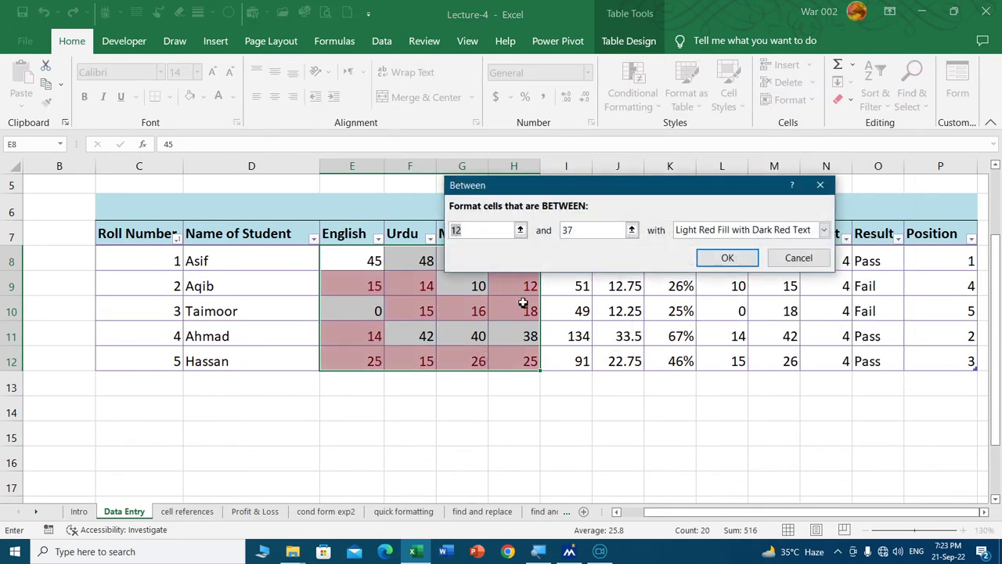
text(0)
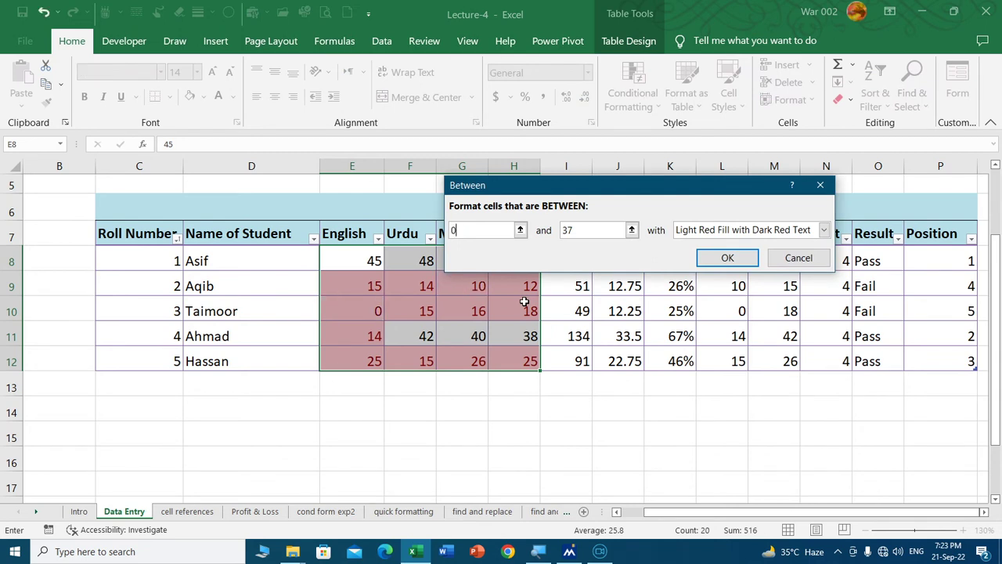
key(Tab)
text(18)
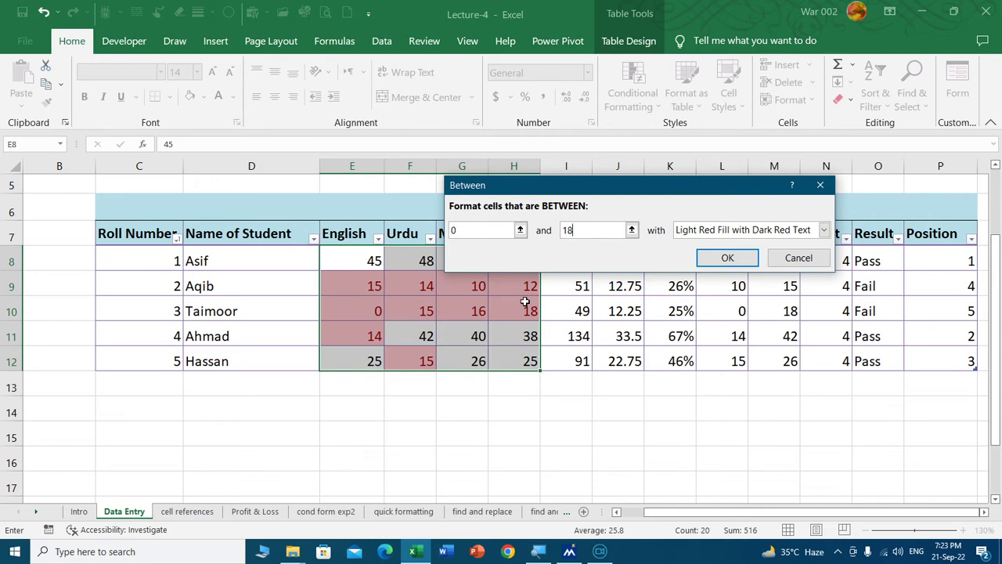
click(727, 258)
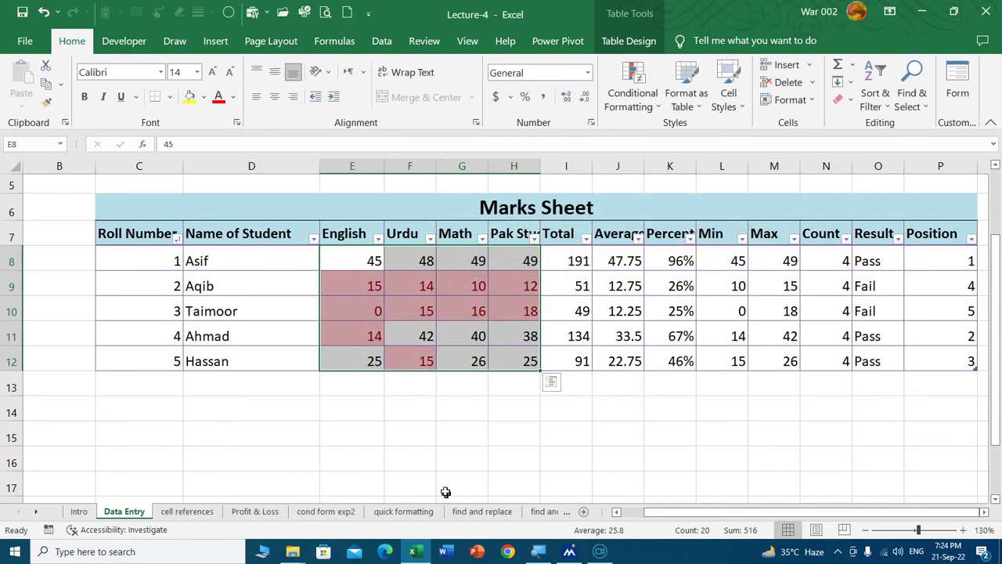
drag(427, 464, 425, 446)
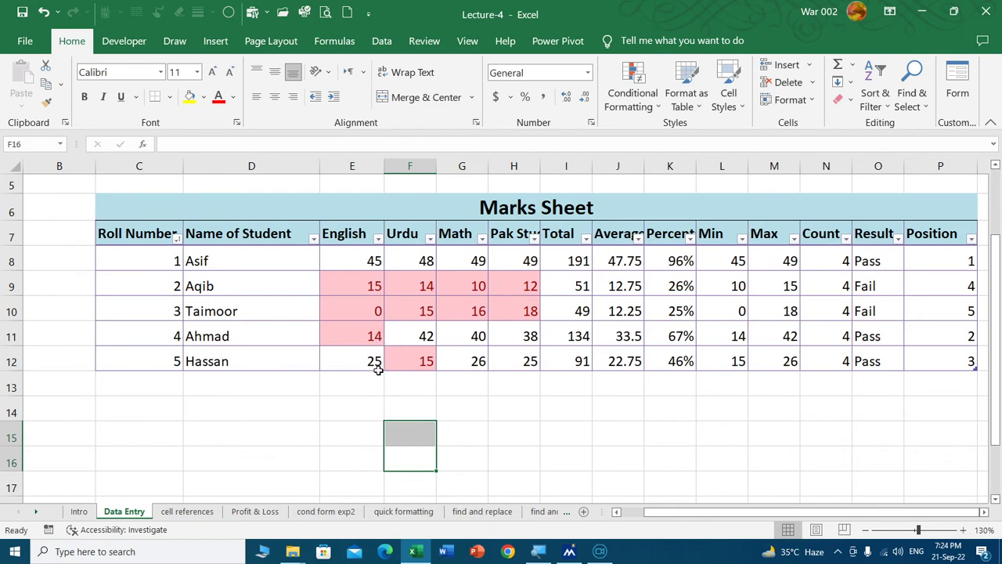
click(241, 291)
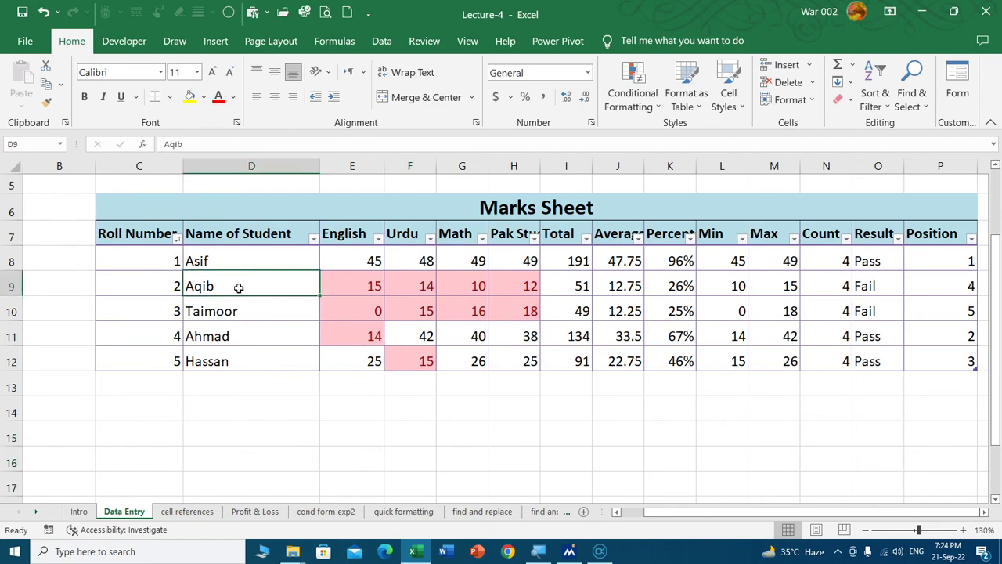
click(374, 287)
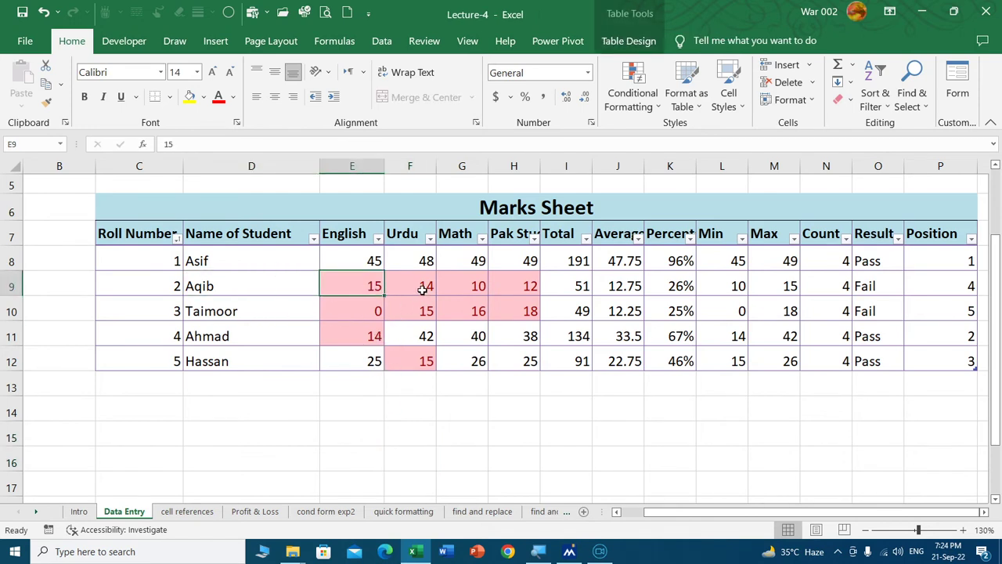
click(425, 291)
click(476, 286)
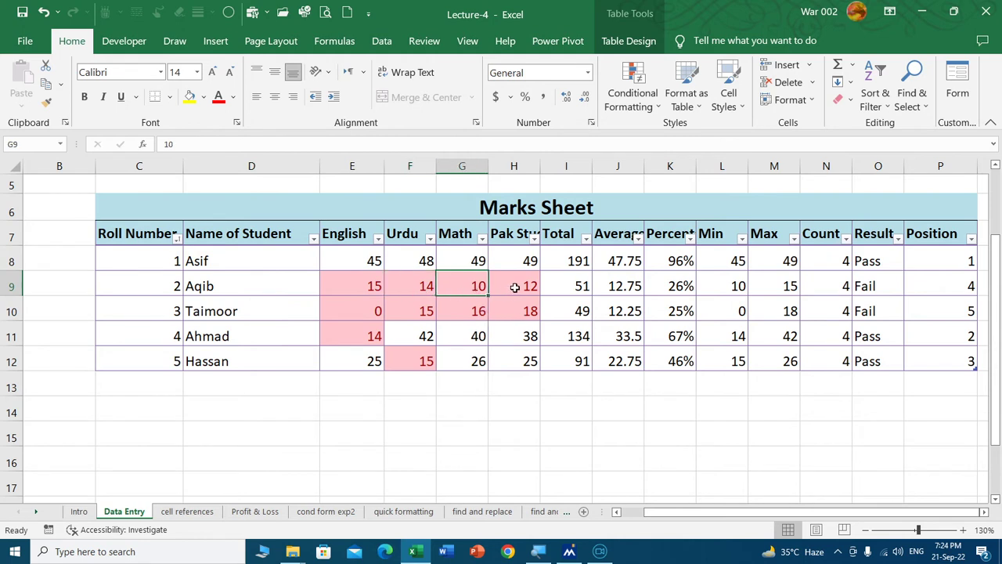
click(515, 287)
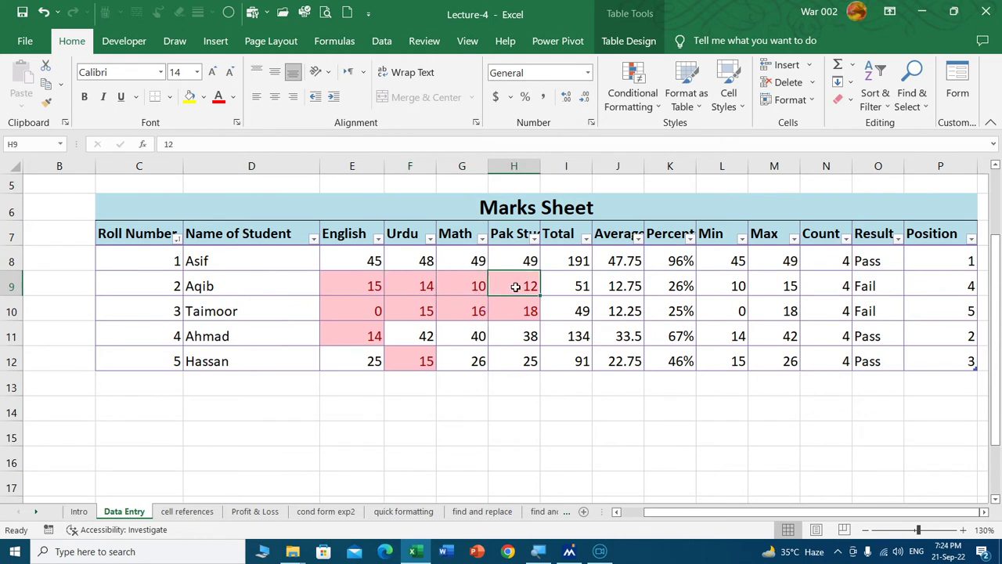
click(368, 313)
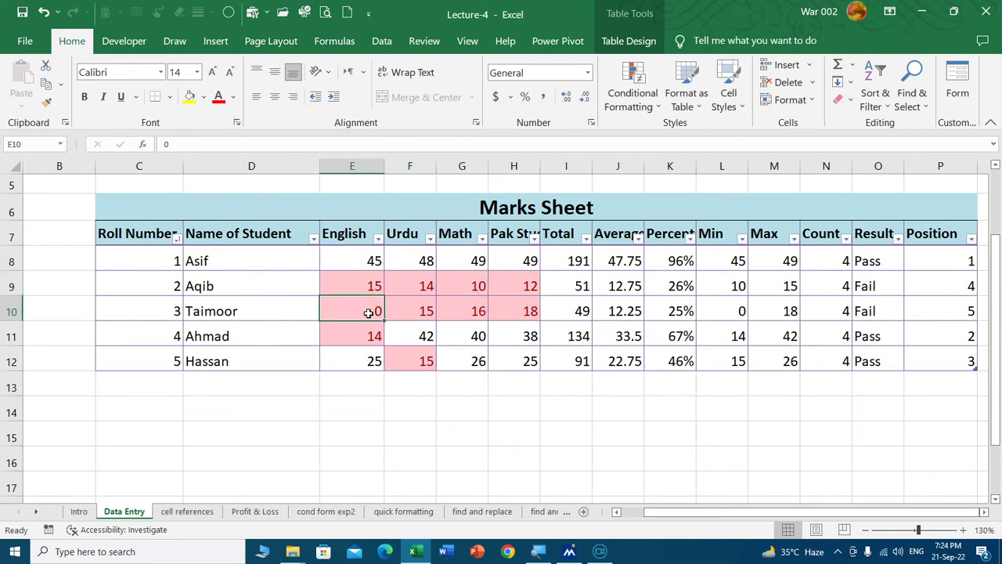
click(419, 310)
click(479, 312)
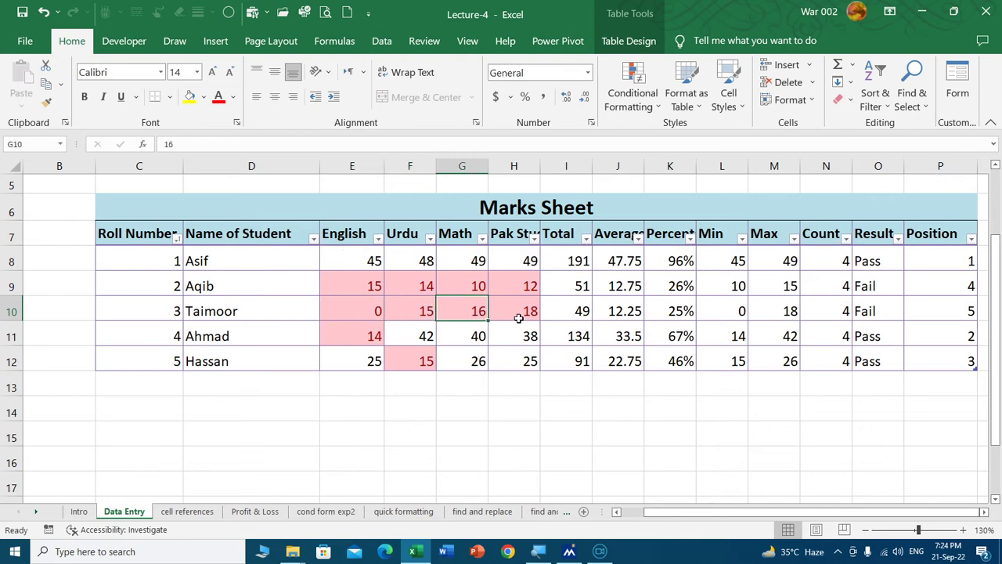
click(518, 313)
click(197, 336)
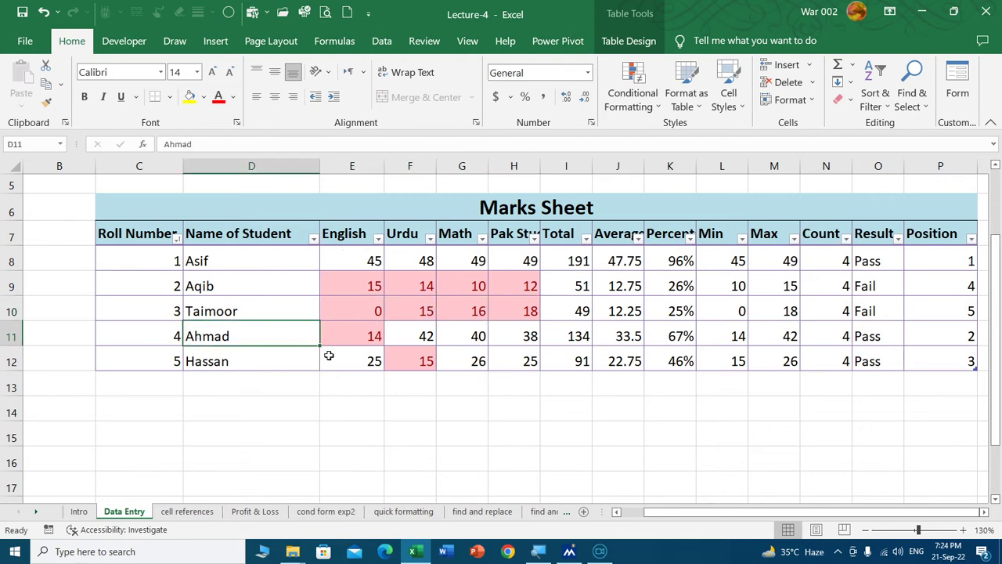
click(343, 343)
click(425, 333)
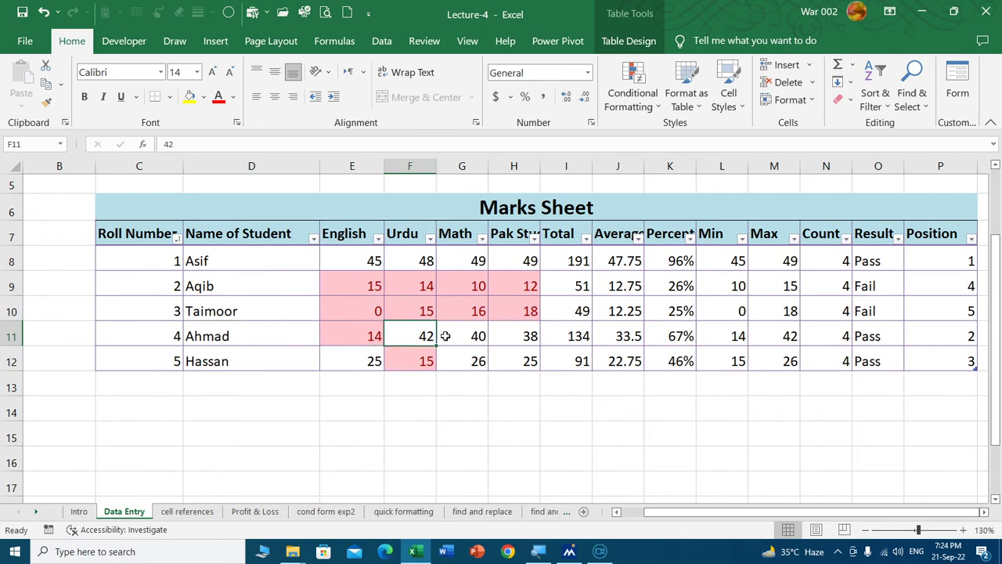
click(464, 331)
click(510, 336)
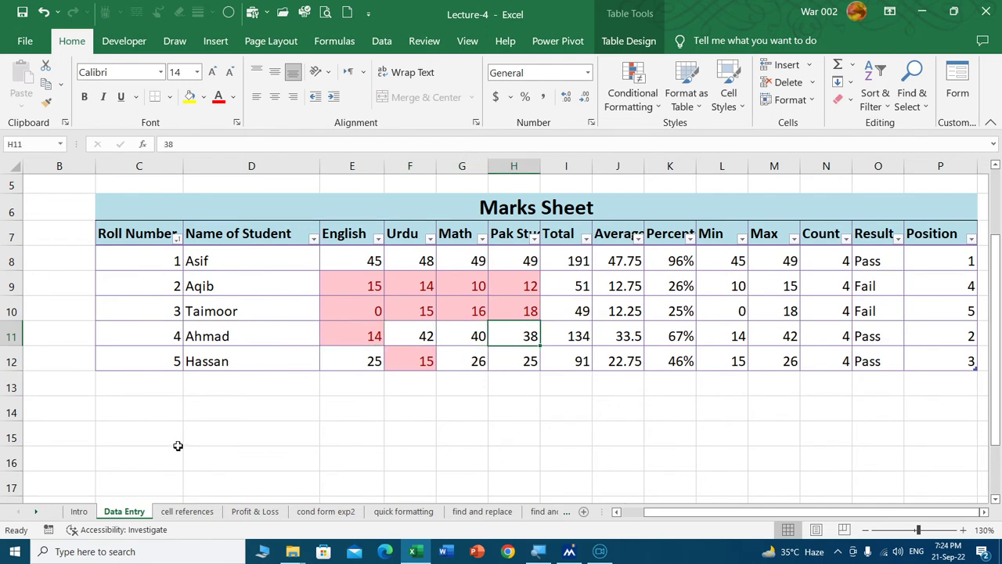
click(210, 362)
click(352, 368)
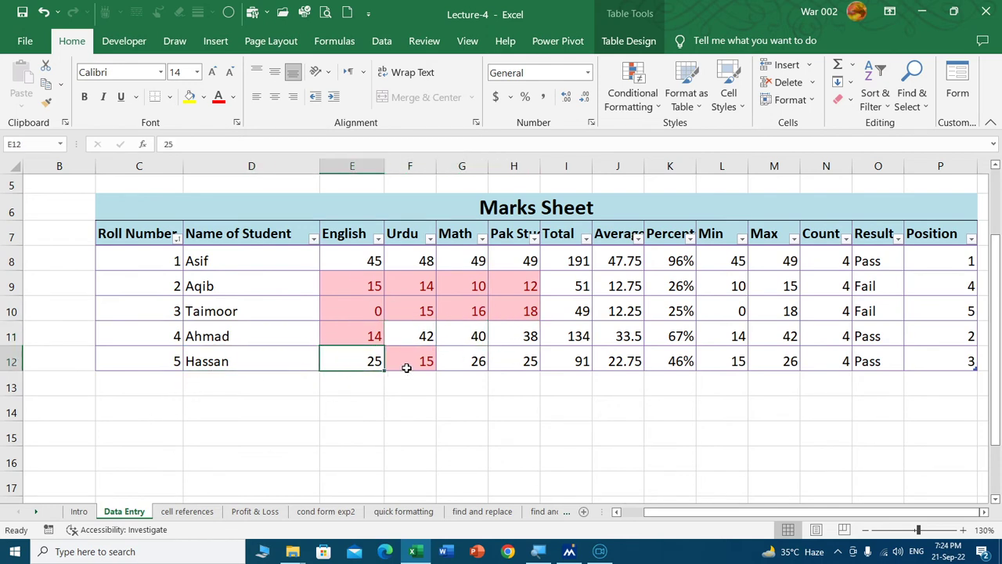
click(405, 365)
click(471, 358)
click(516, 358)
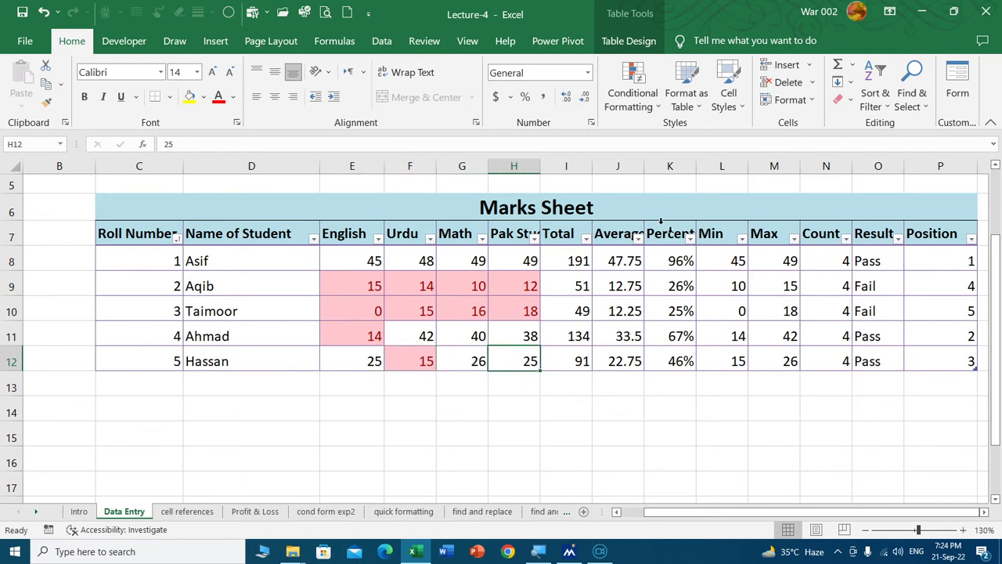
click(655, 108)
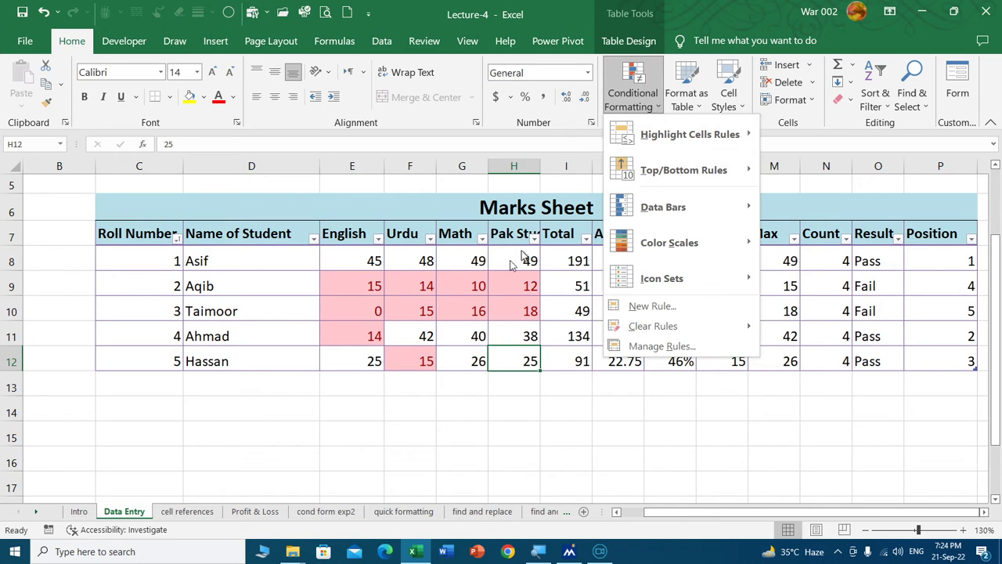
click(327, 289)
drag(376, 260, 471, 305)
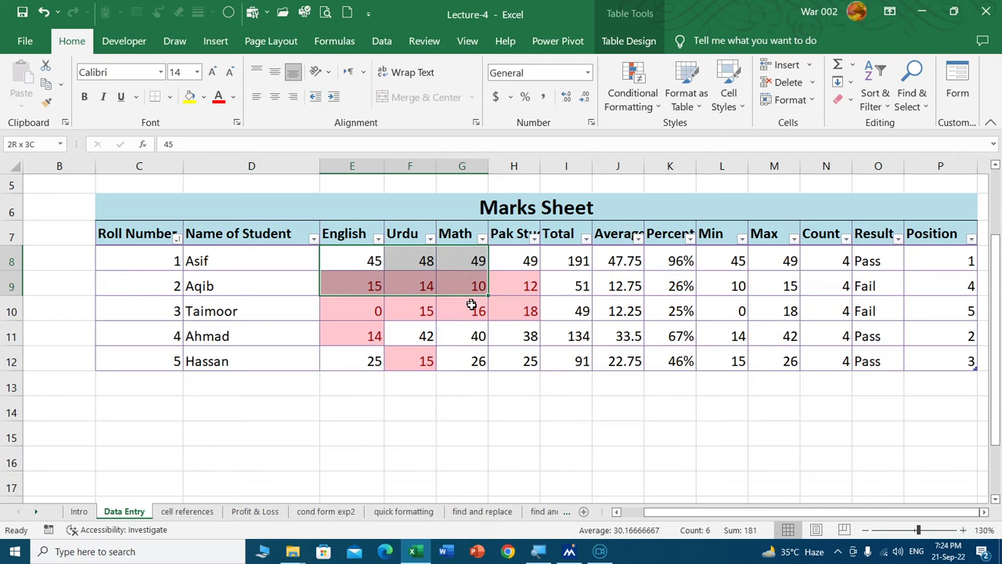
Undo the old rule and highlight marks equal to 45 in E8:H12 with light red fill.
key(ctrl+z)
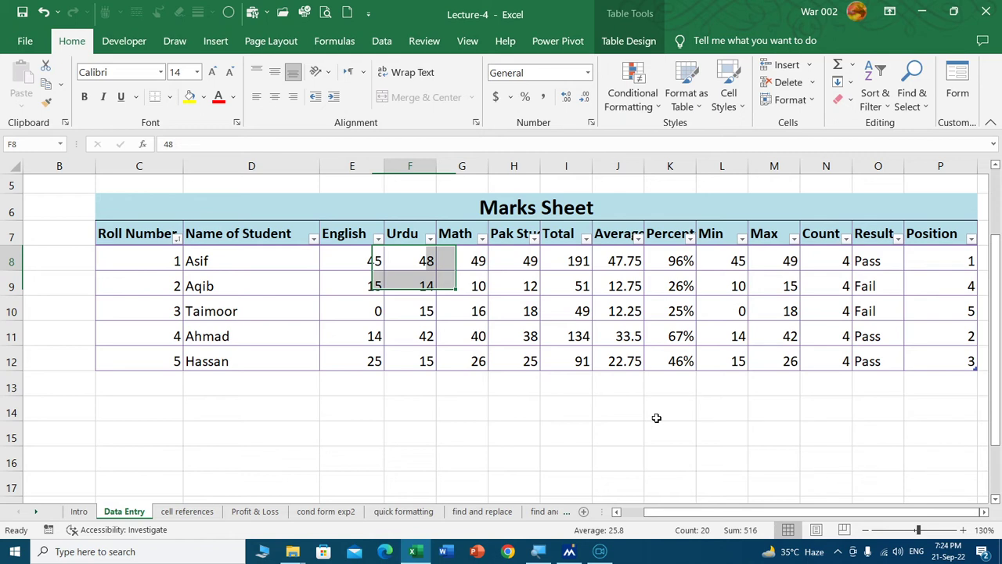
key(ctrl+z)
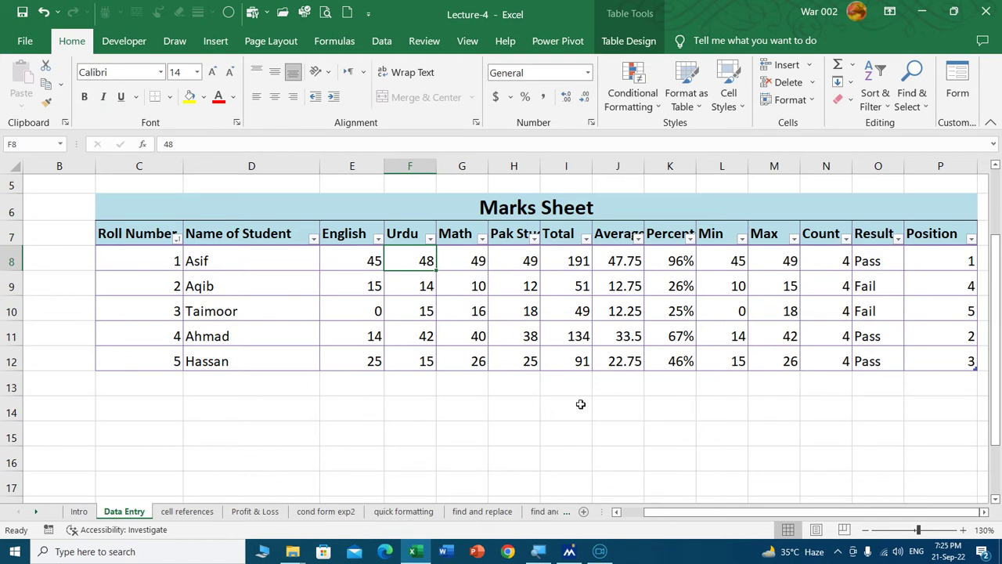
drag(366, 254, 522, 370)
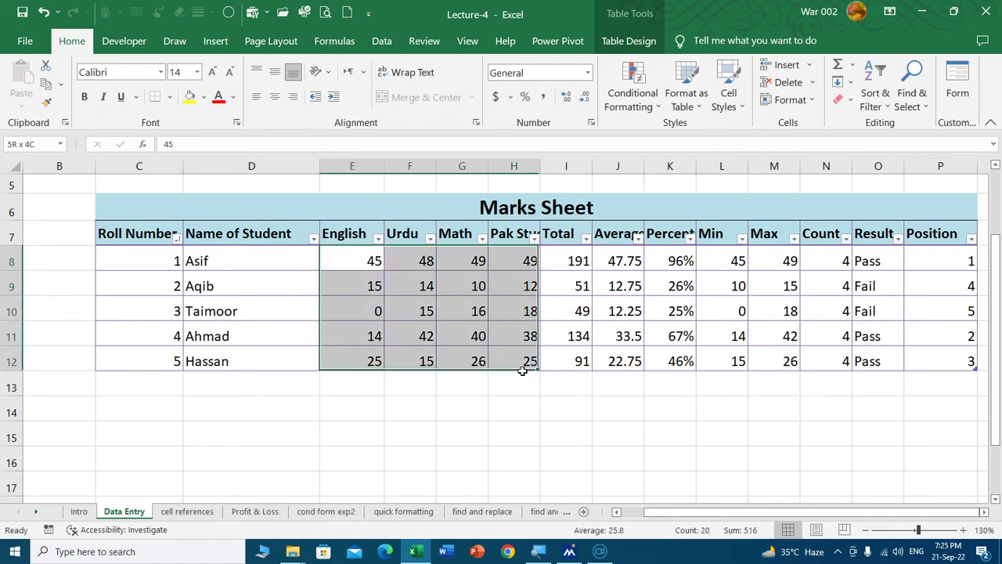
click(639, 115)
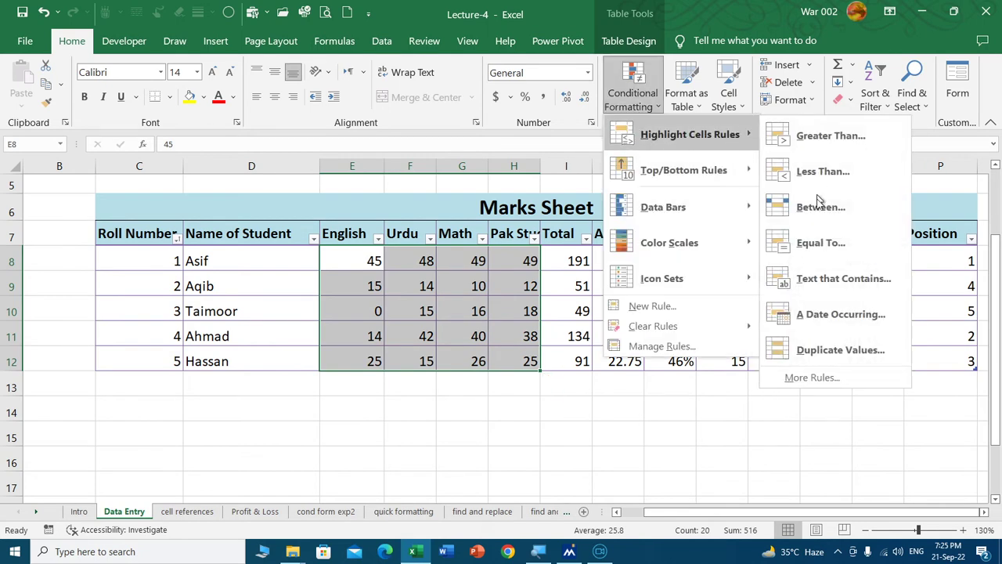
click(844, 244)
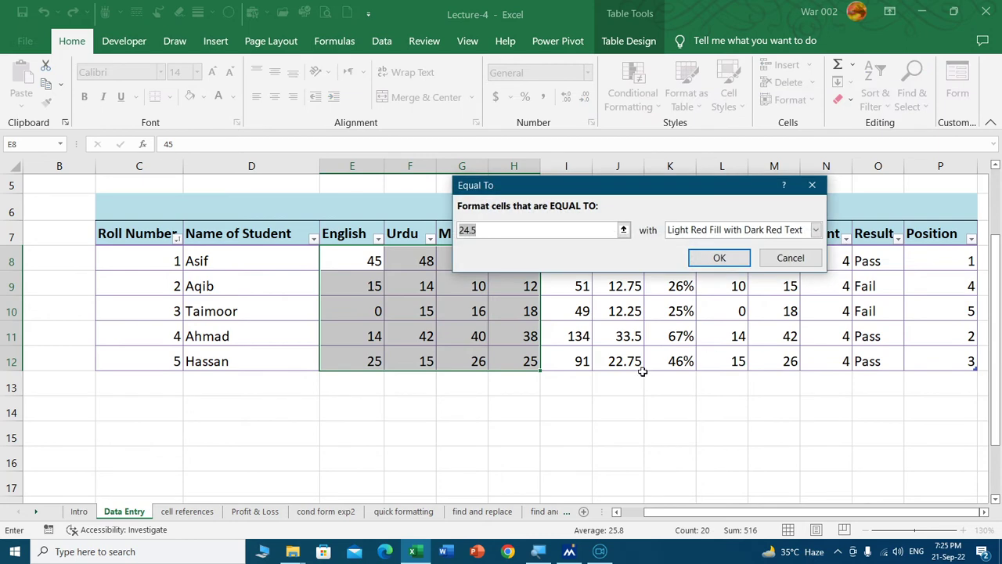
text(45)
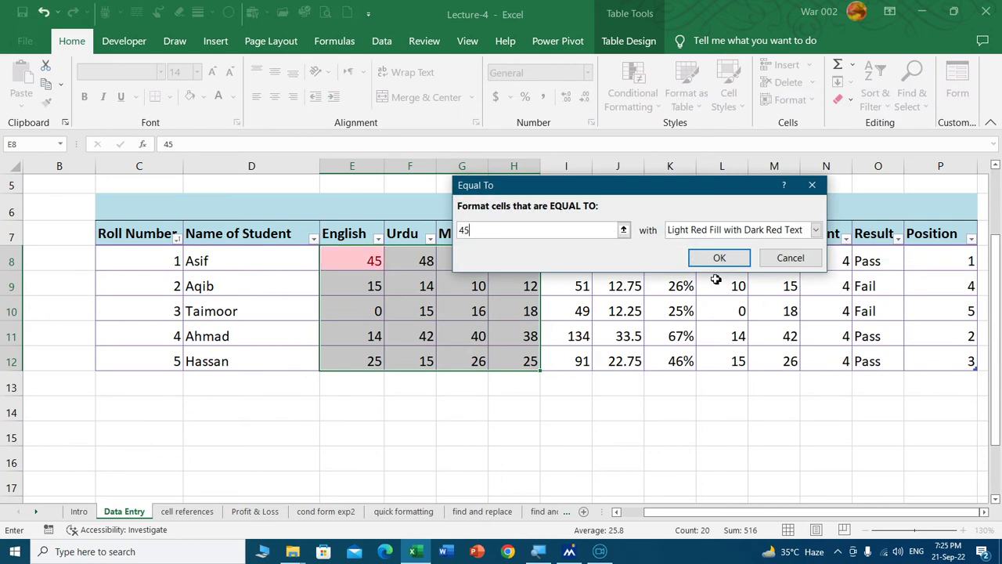
click(719, 257)
click(371, 267)
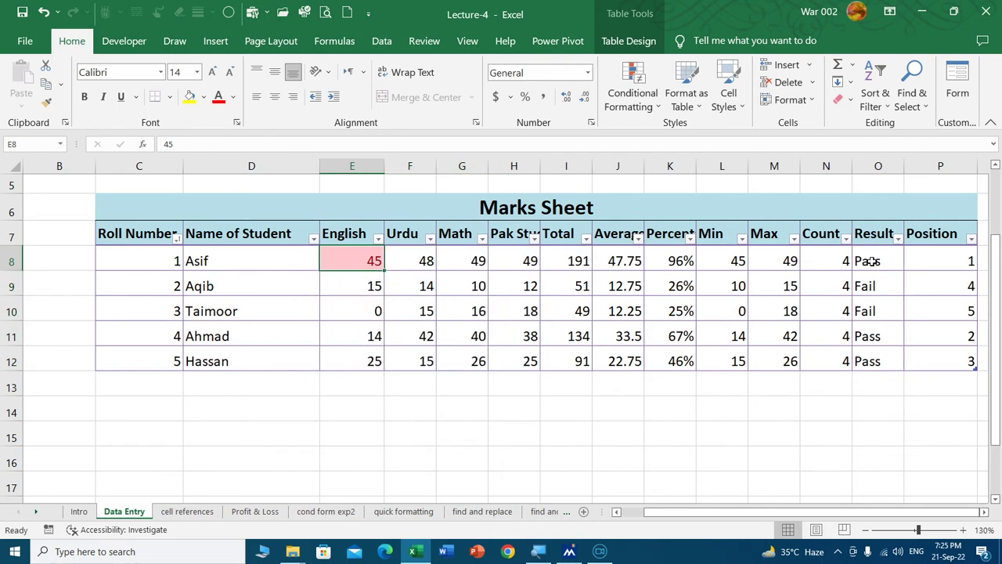
drag(871, 262, 880, 358)
Try an Equal To 'Fail' highlight on results O8:O12, then undo it and the 45 rule.
click(636, 102)
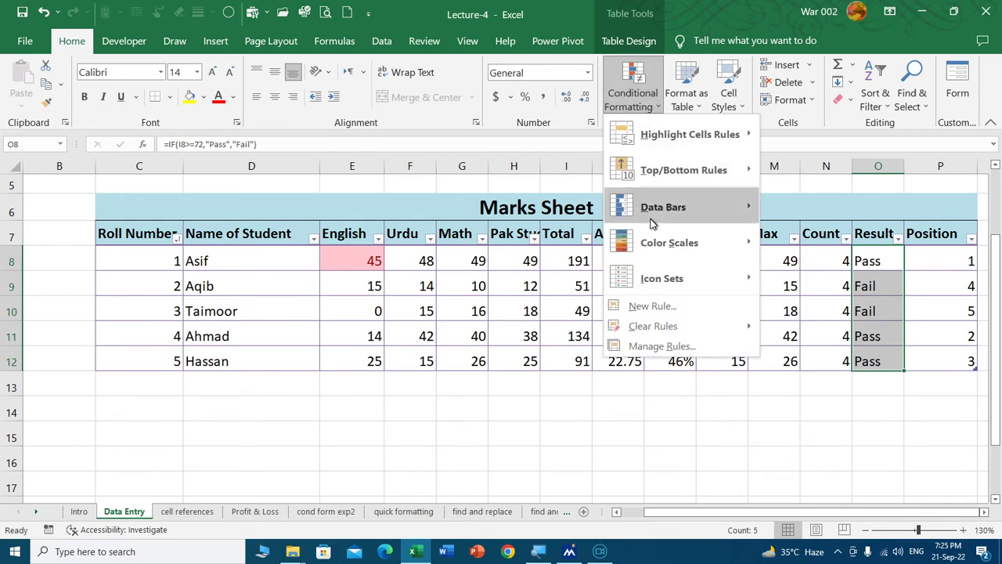
mouse_move(688, 135)
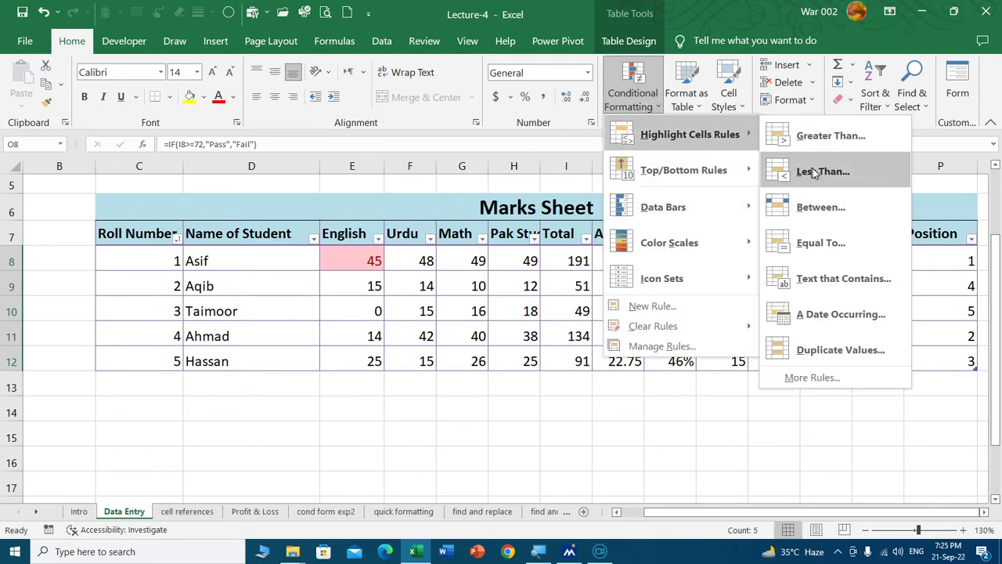
click(838, 241)
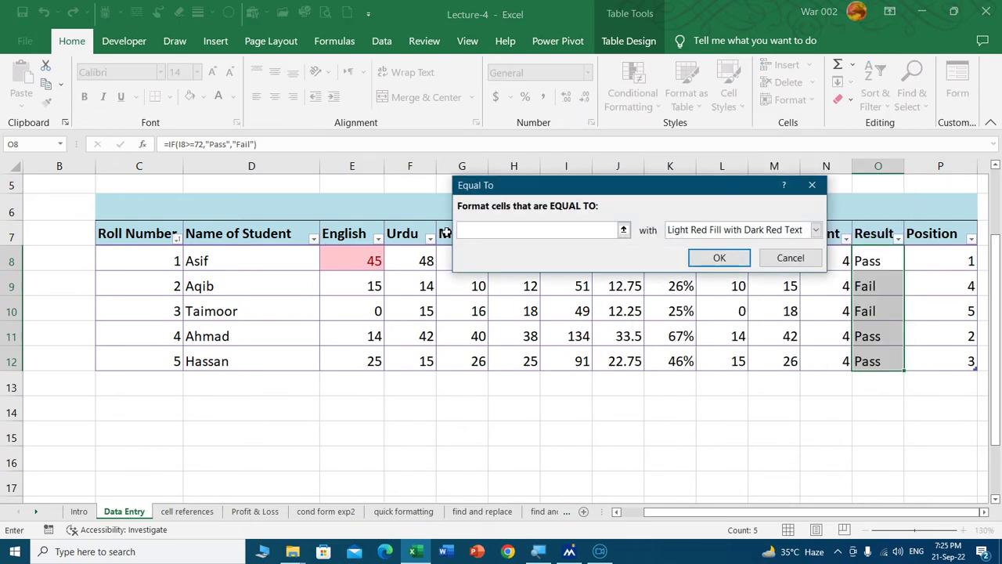
text(Fail)
key(Return)
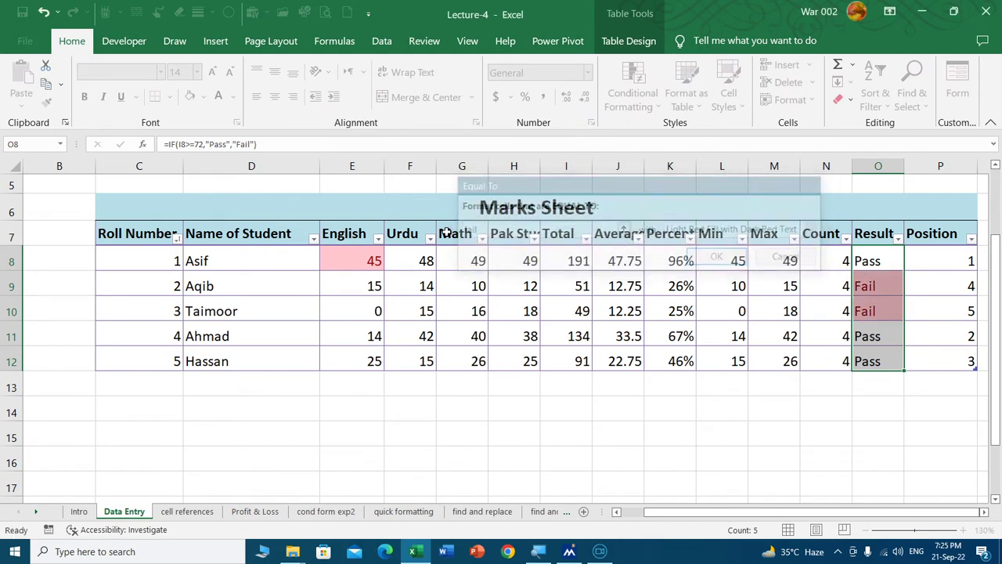
click(671, 356)
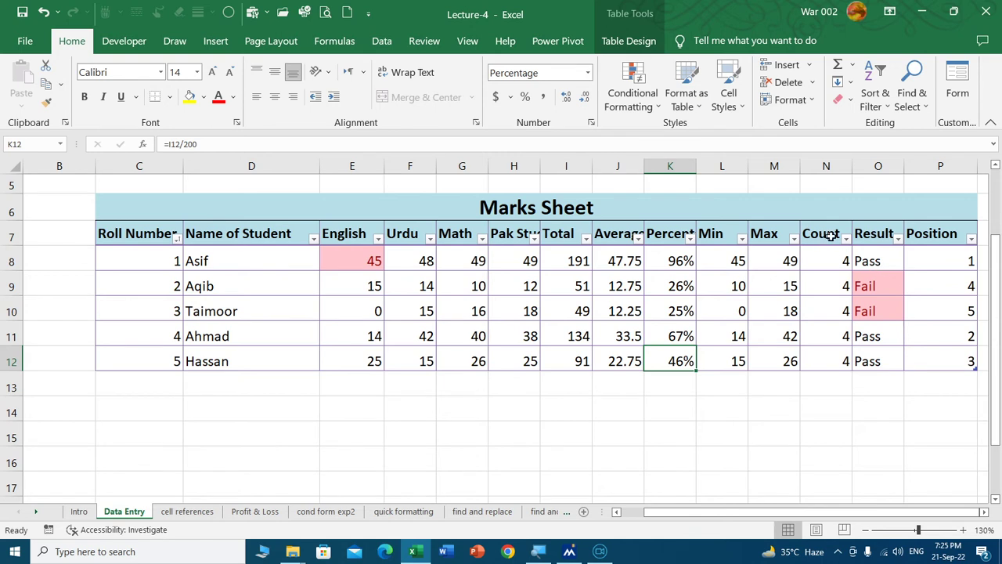
key(ctrl+z)
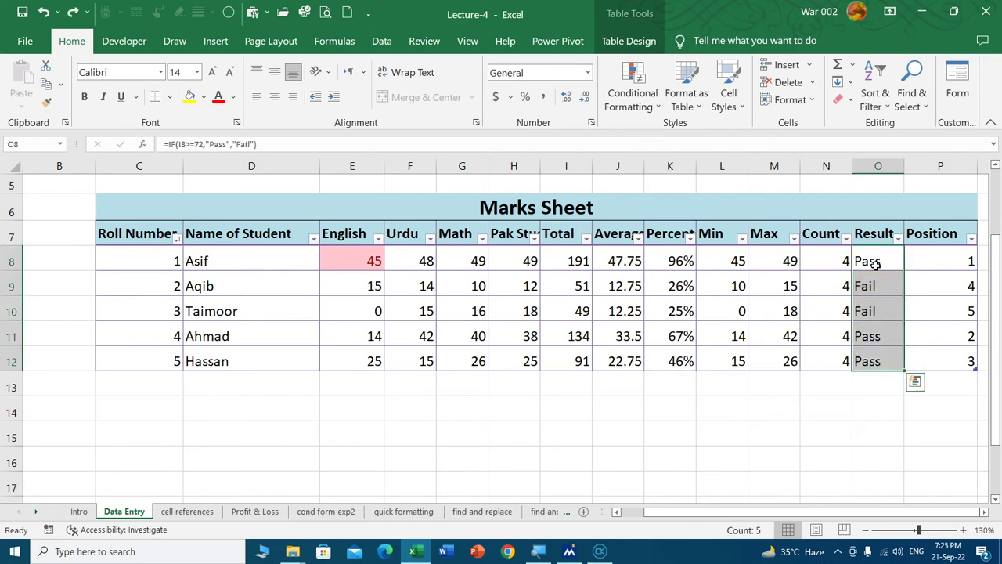
key(ctrl+z)
key(ctrl+z)
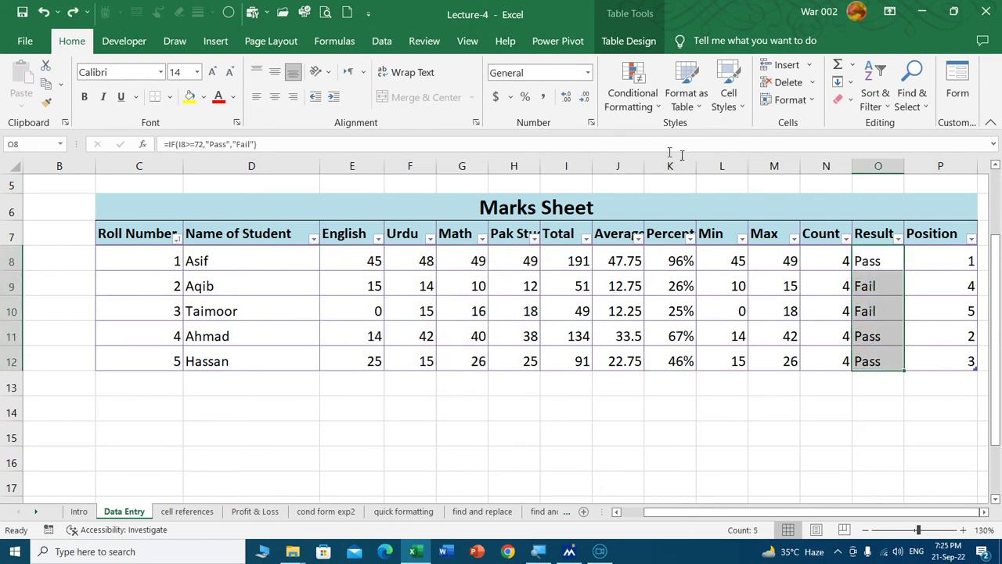
Try a Text that Contains 'Pass' highlight on the results, then undo it.
click(632, 92)
mouse_move(689, 135)
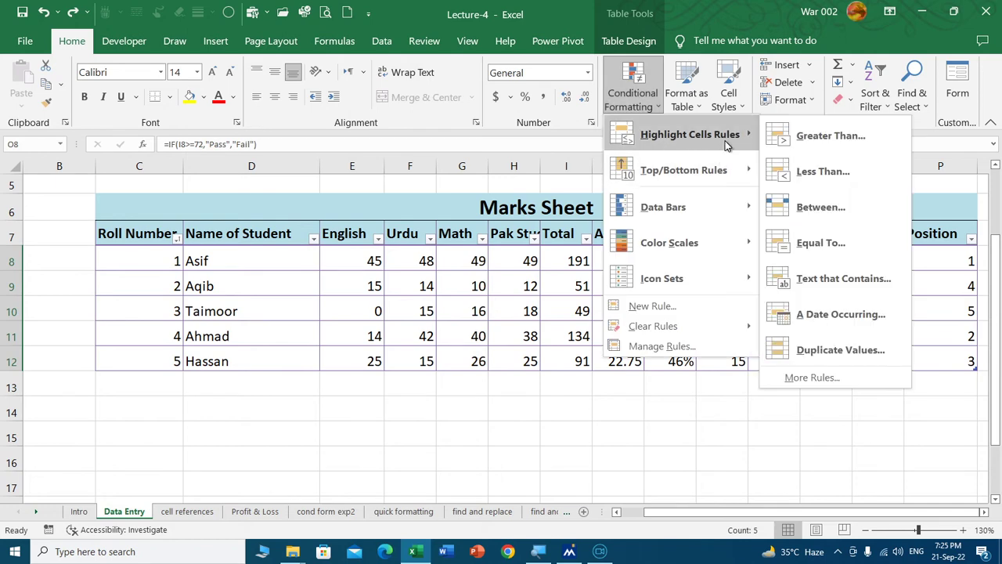
click(847, 286)
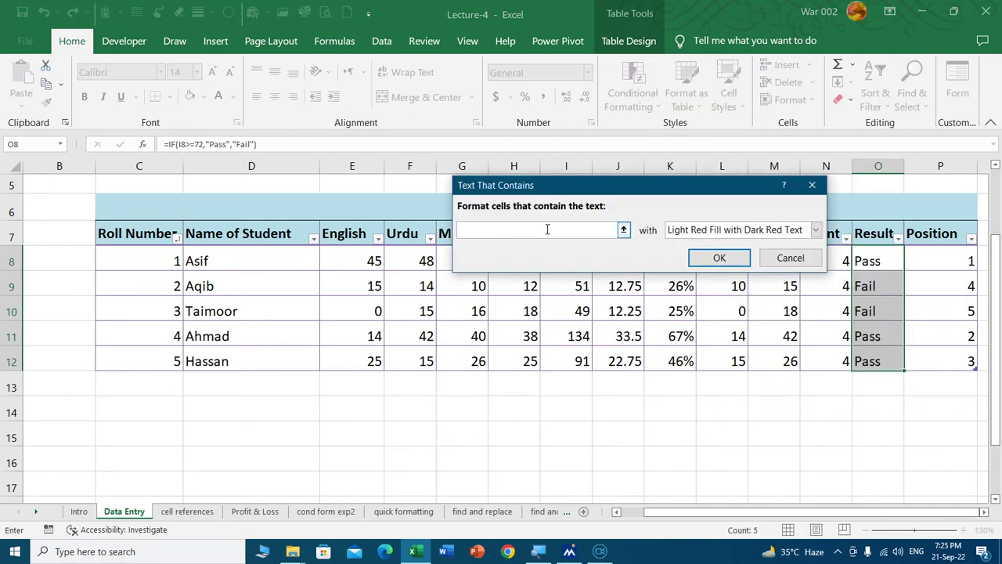
text(fail)
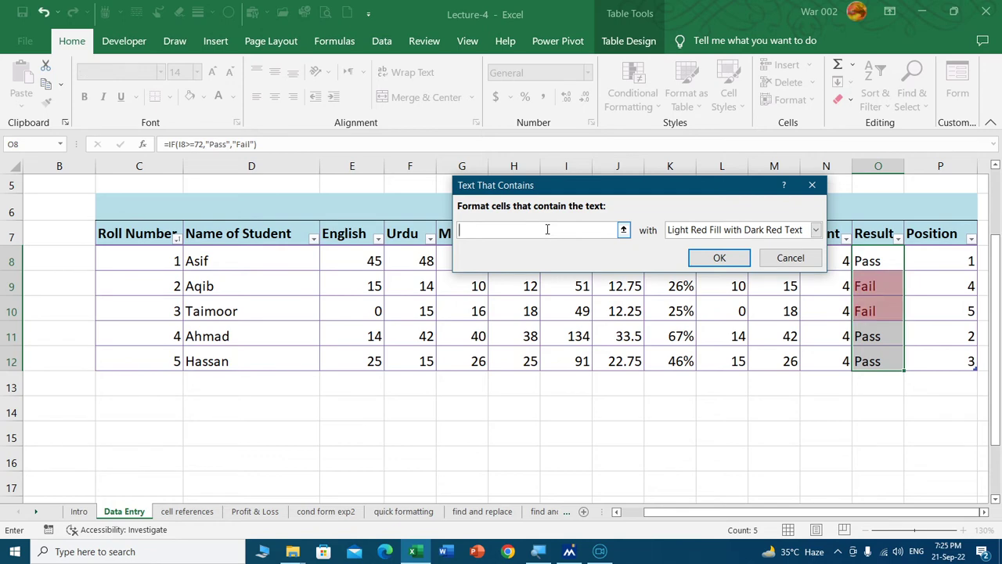
text(pass)
key(Return)
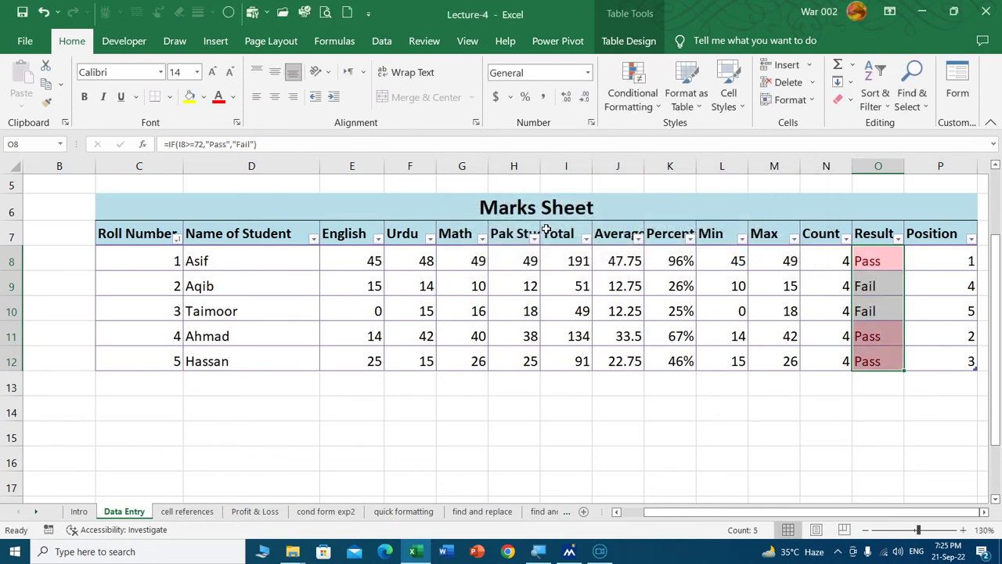
click(802, 345)
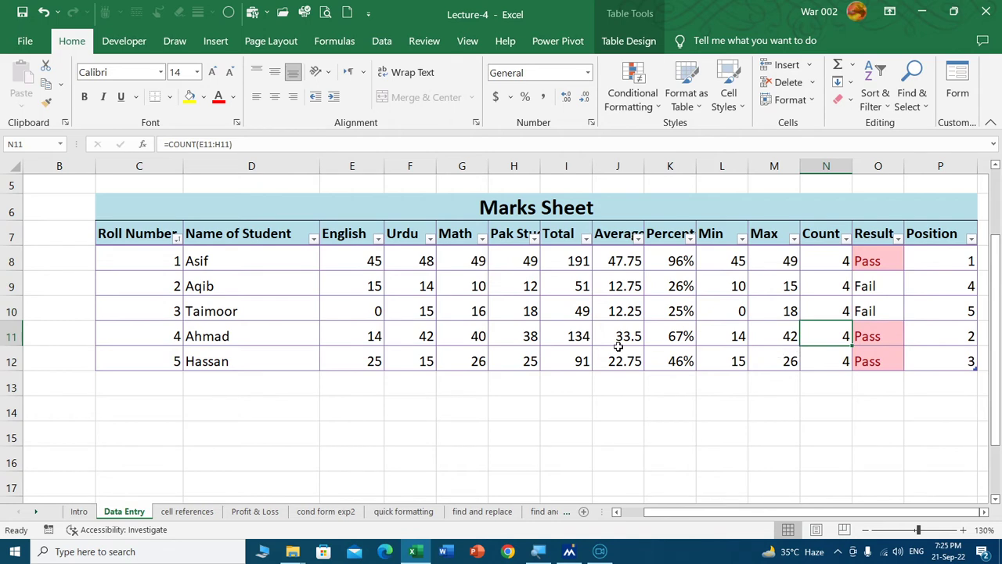
key(ctrl+z)
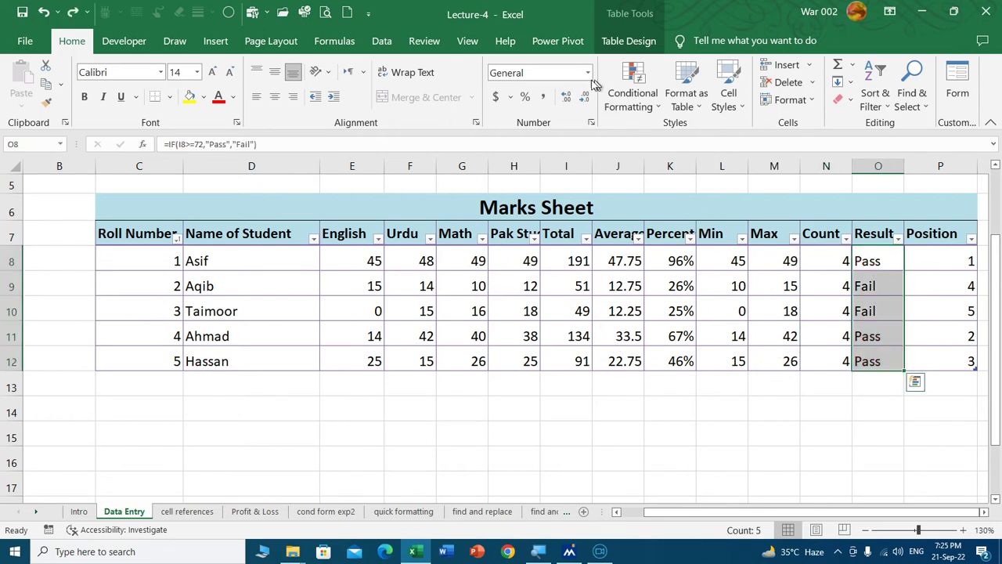
click(648, 102)
mouse_move(688, 134)
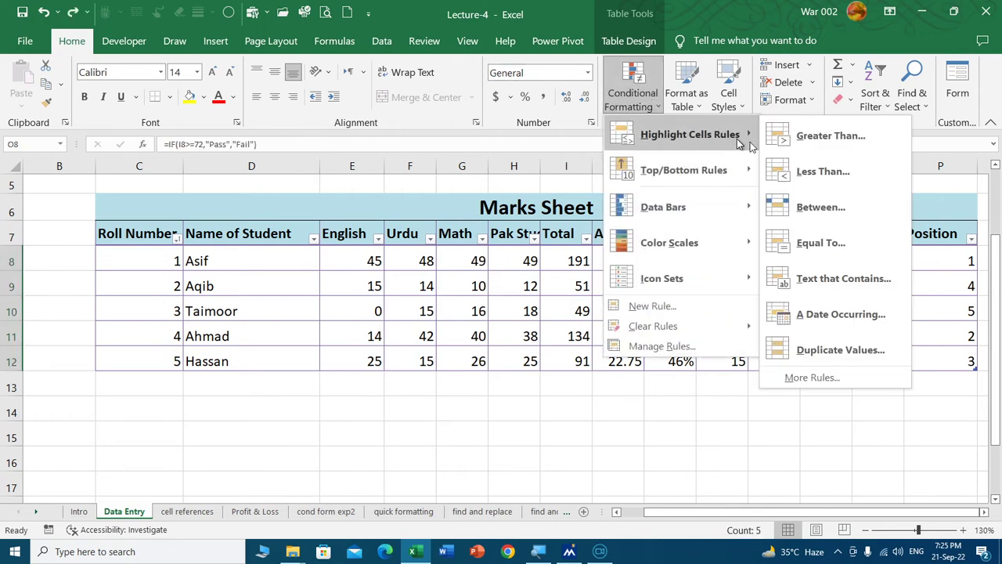
click(543, 438)
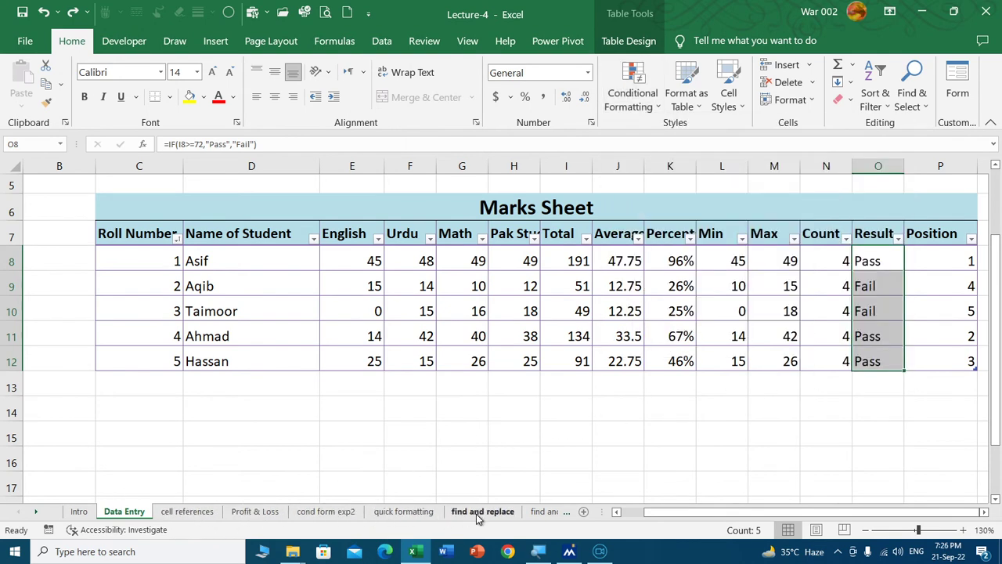
On cond form exp2, clear the conditional formatting rules from OrderDate cells A3:A45.
click(328, 513)
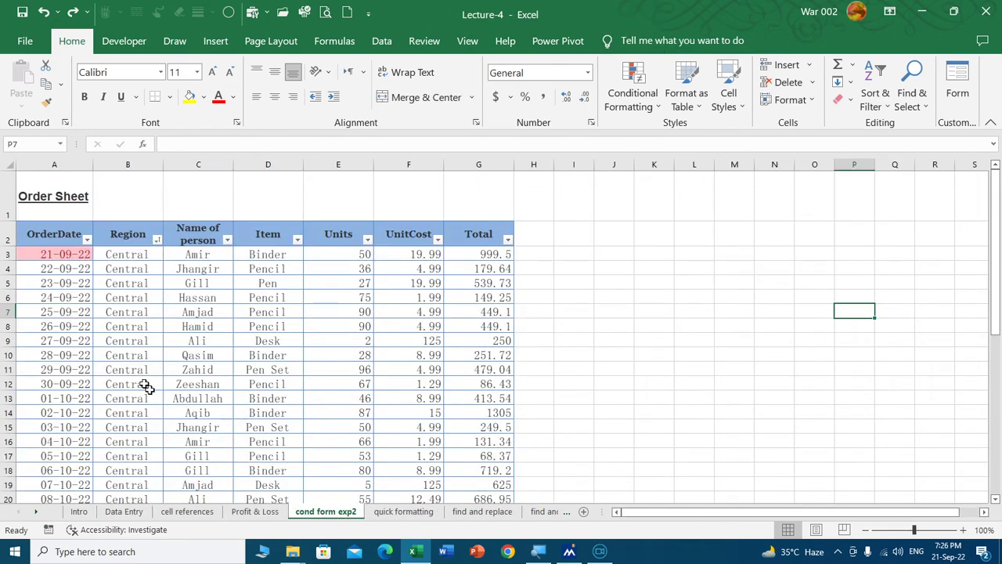
ctrl+scroll(235, 352, up, 1)
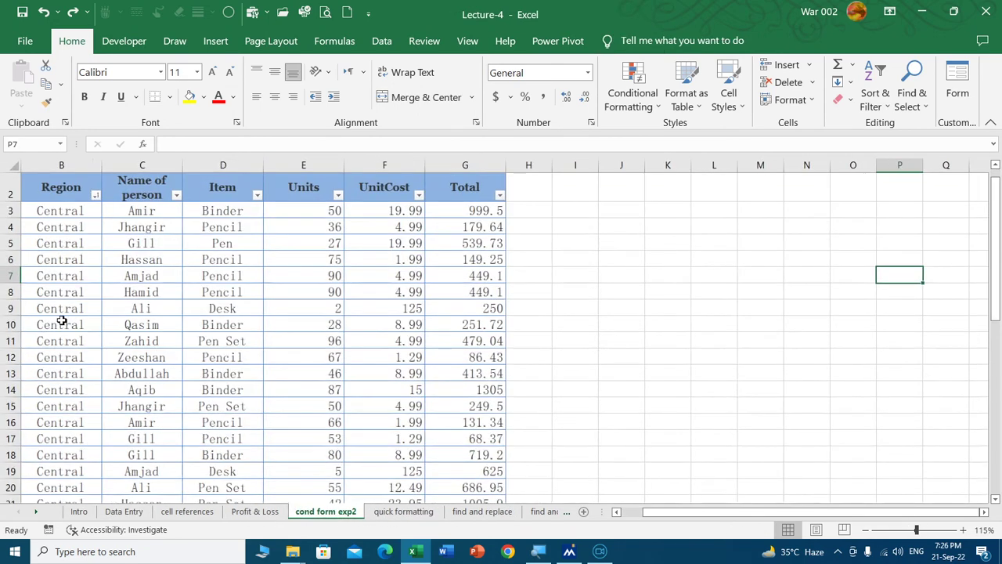
click(630, 513)
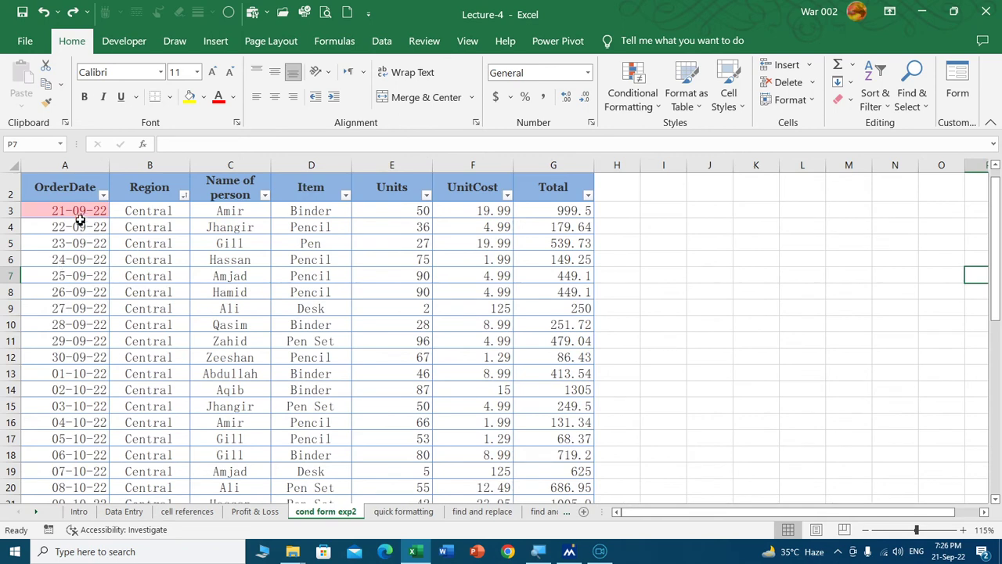
click(76, 211)
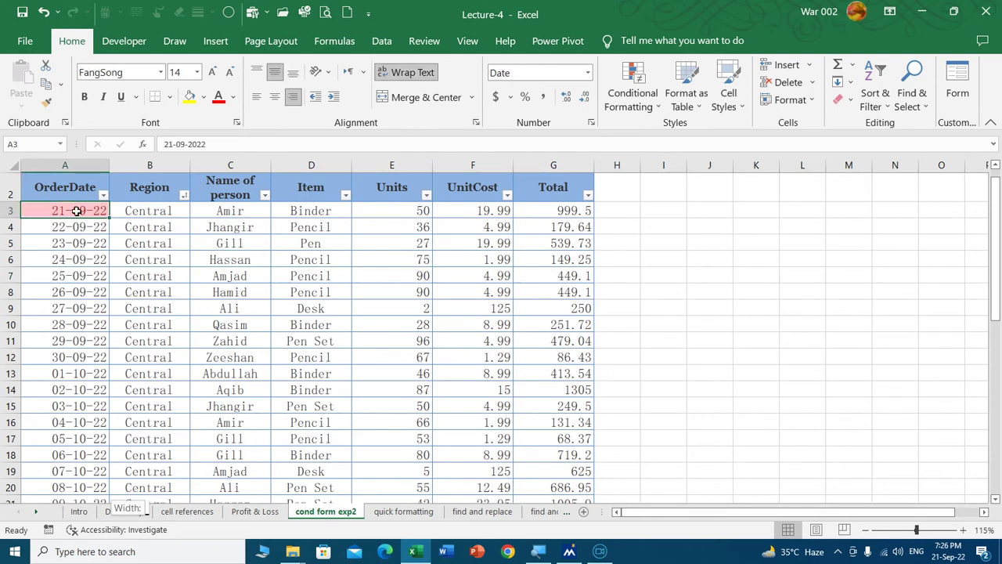
key(ctrl+shift+Down)
click(654, 107)
mouse_move(652, 325)
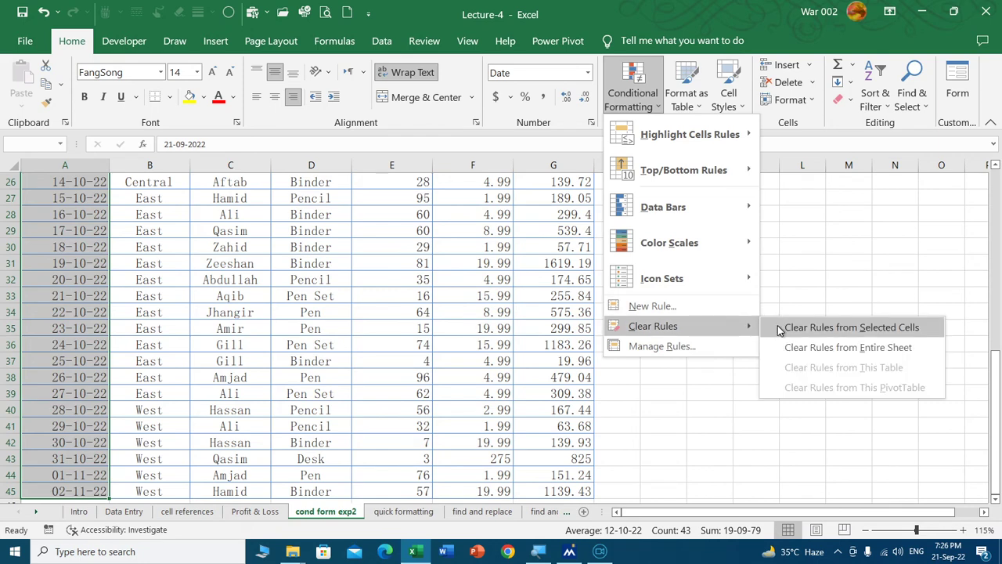
click(783, 328)
scroll(195, 319, up, 3)
scroll(138, 317, up, 3)
scroll(138, 317, up, 2)
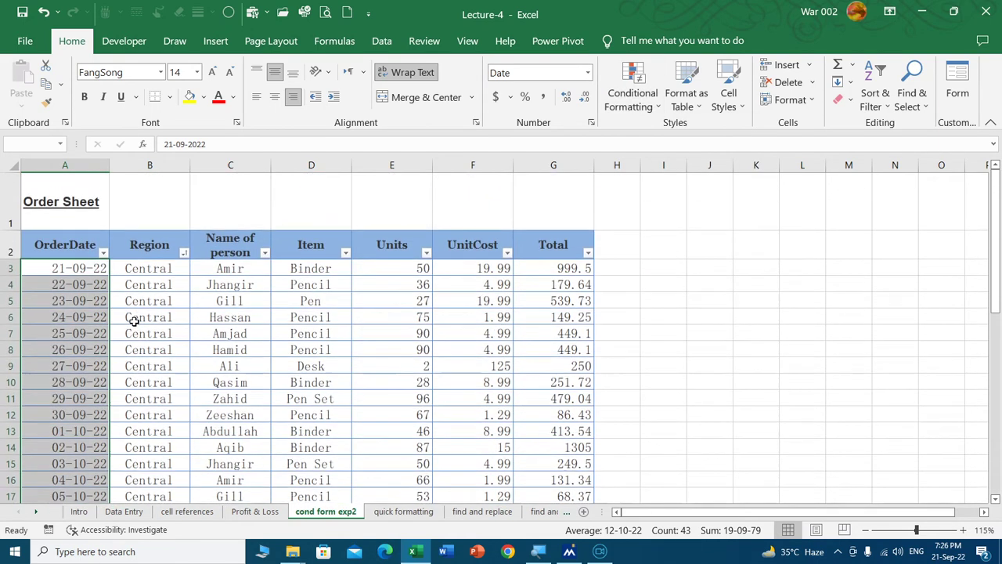
Highlight OrderDates occurring next week with light red fill and dark red text.
click(643, 108)
mouse_move(689, 134)
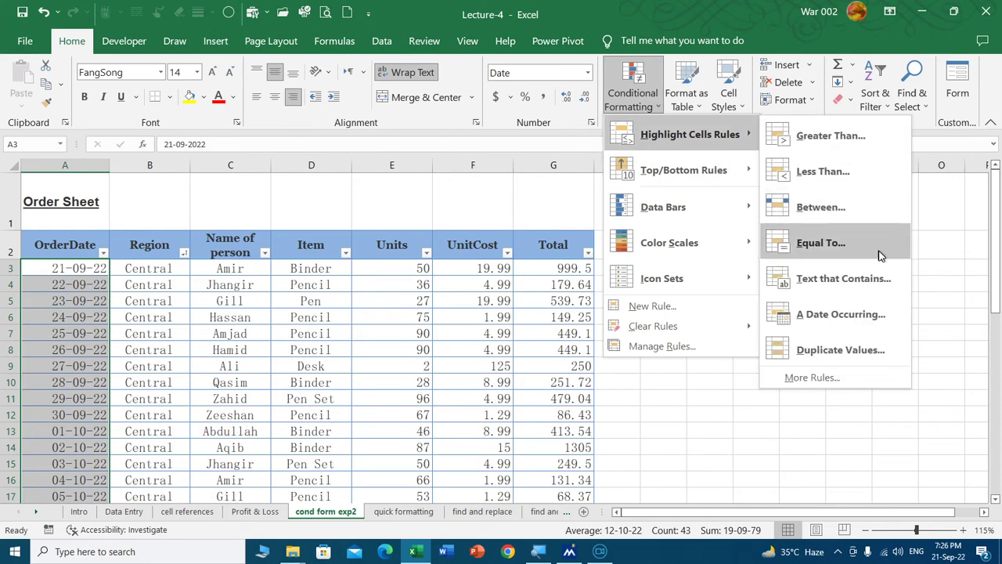
click(843, 319)
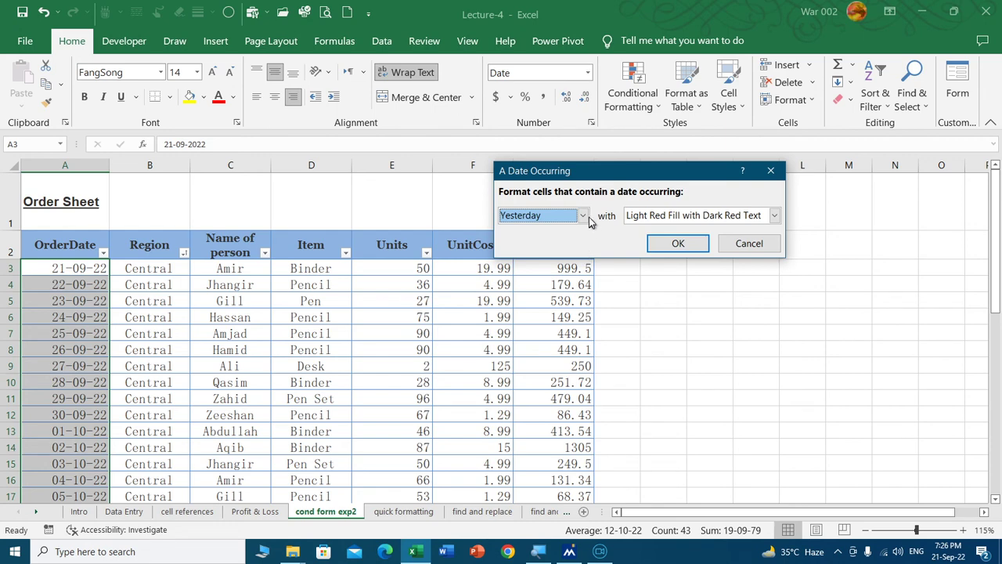
click(583, 216)
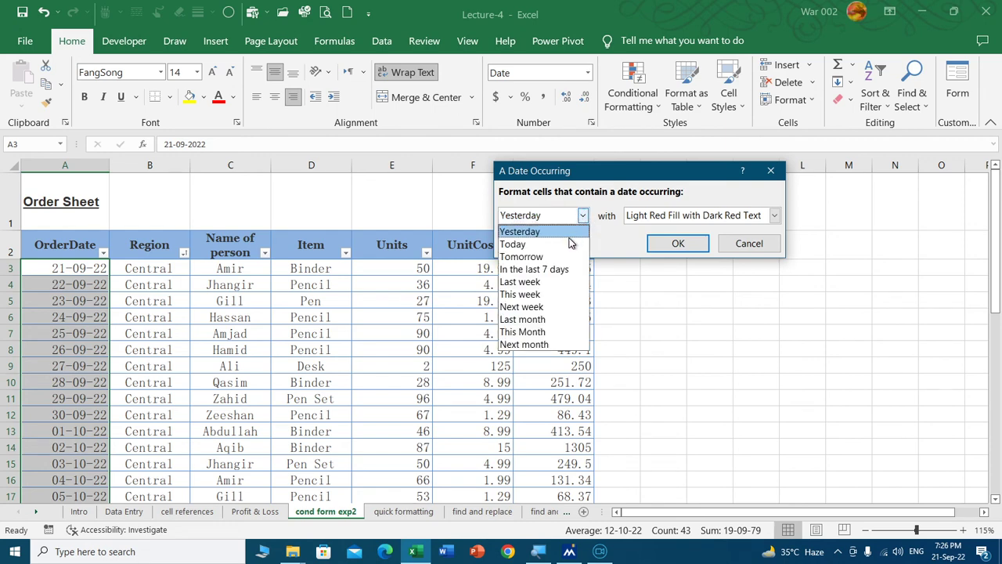
click(567, 245)
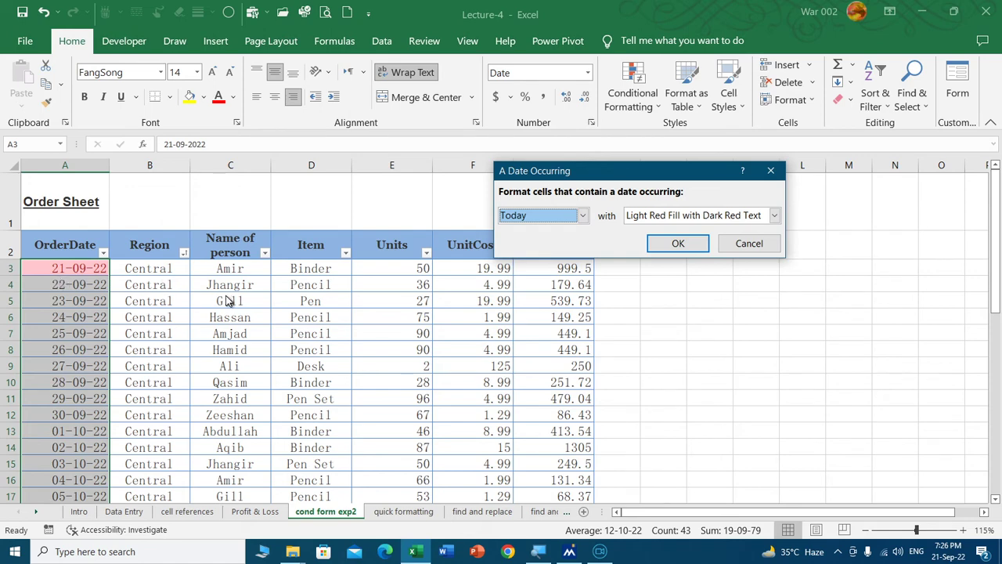
click(583, 216)
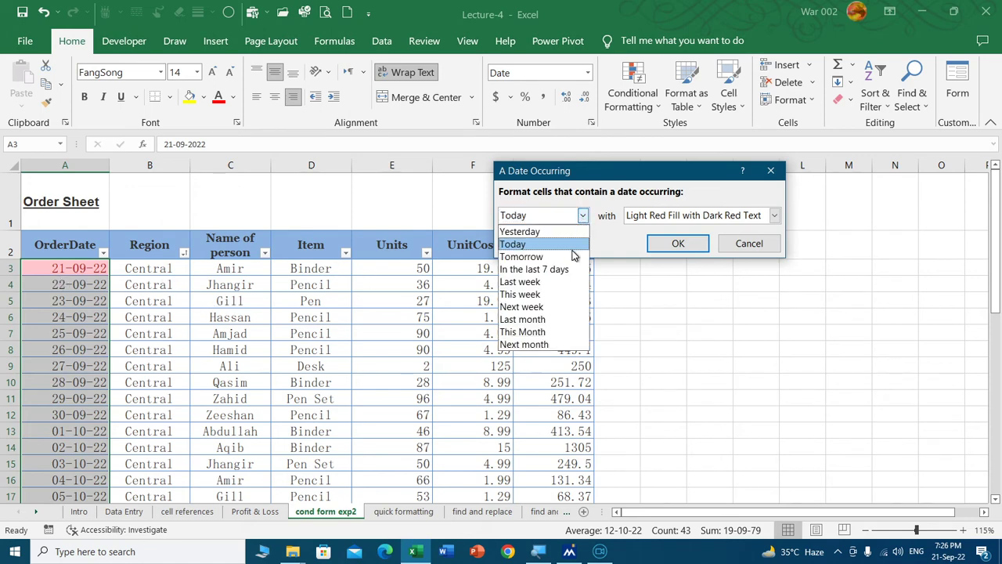
click(554, 295)
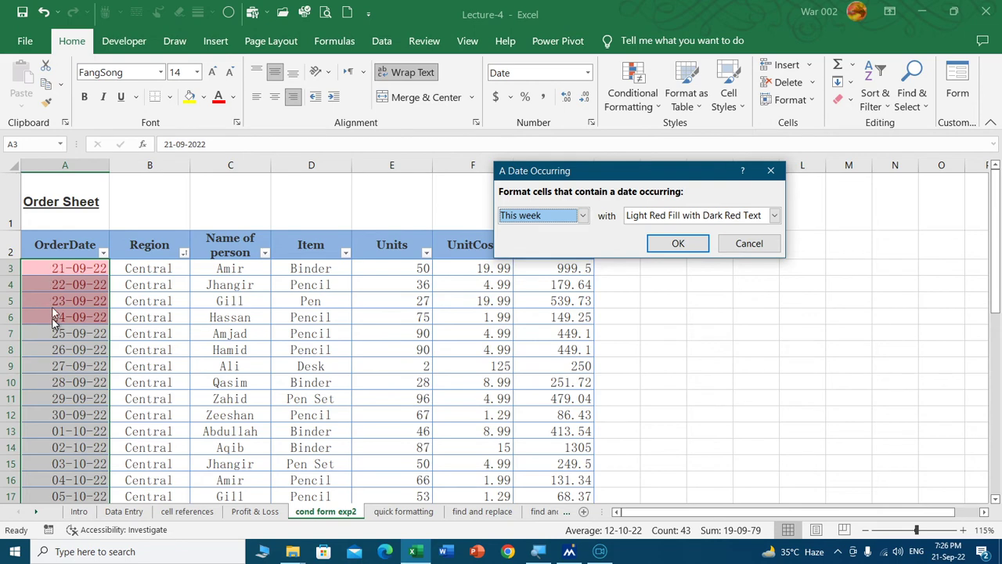
click(583, 216)
click(545, 308)
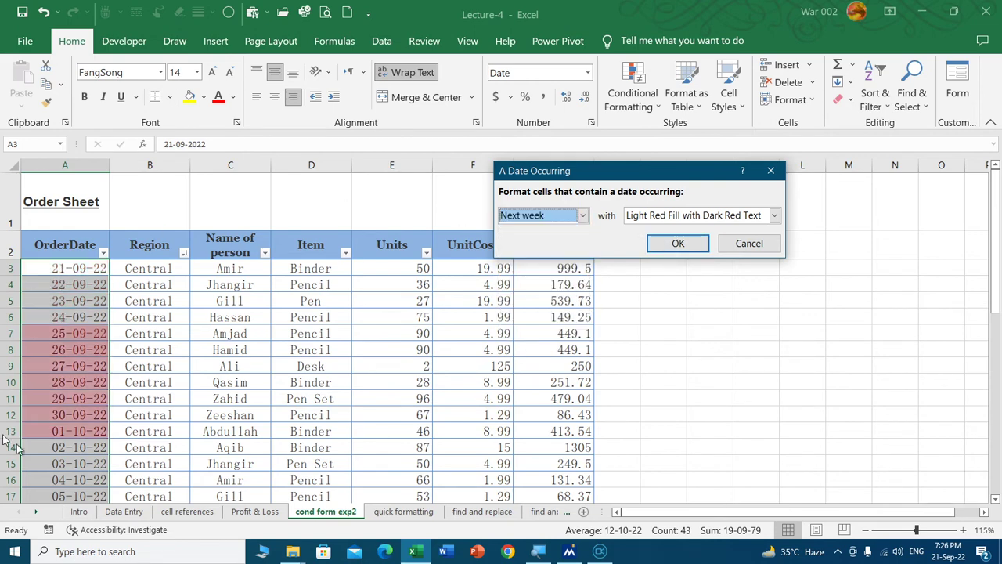
click(675, 243)
Return to the Data Entry sheet showing the Marks Sheet.
scroll(71, 387, down, 3)
scroll(91, 381, up, 3)
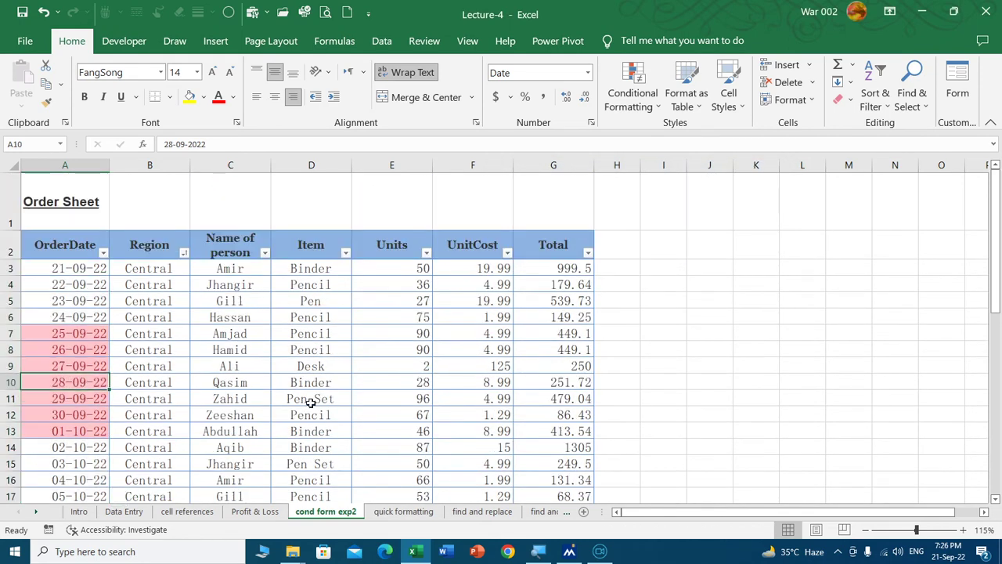
click(125, 511)
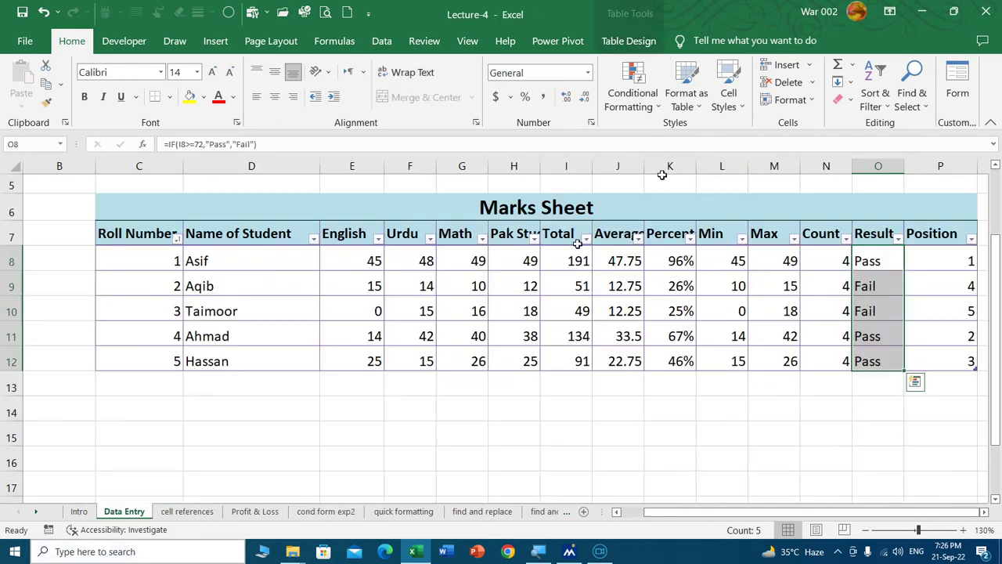
Copy Taimoor's row 10 into row 13 of the Marks Sheet.
click(632, 88)
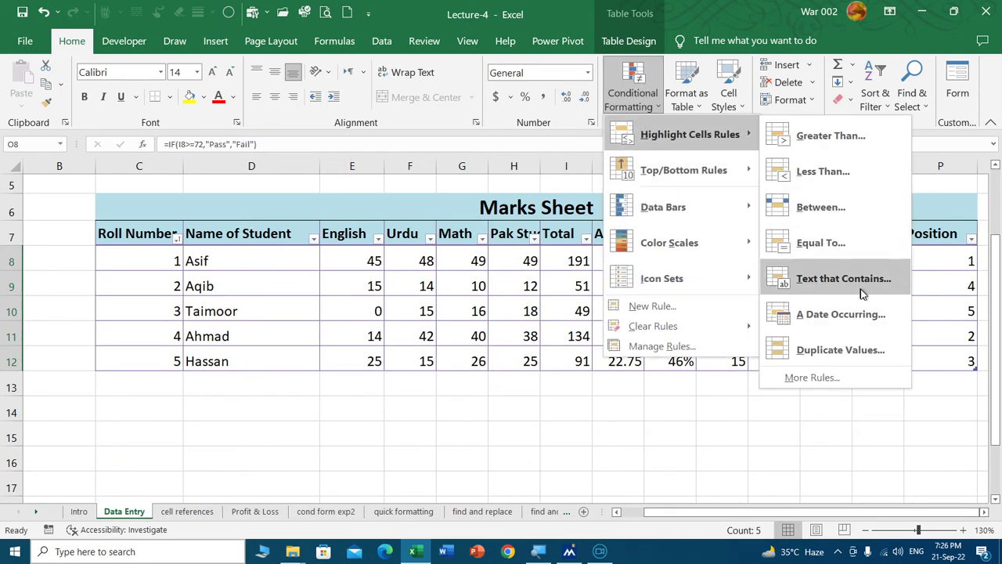
click(283, 393)
click(186, 417)
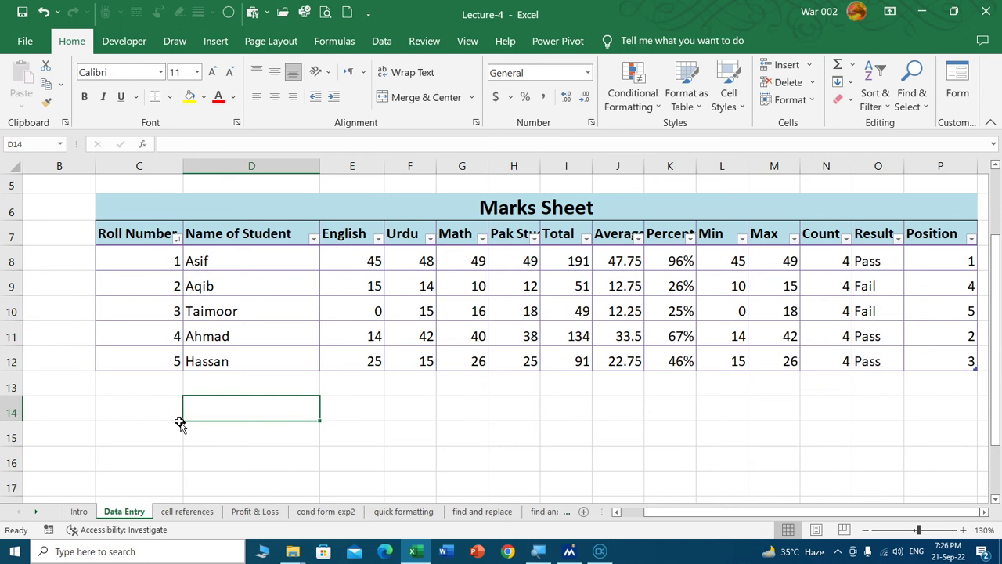
click(155, 383)
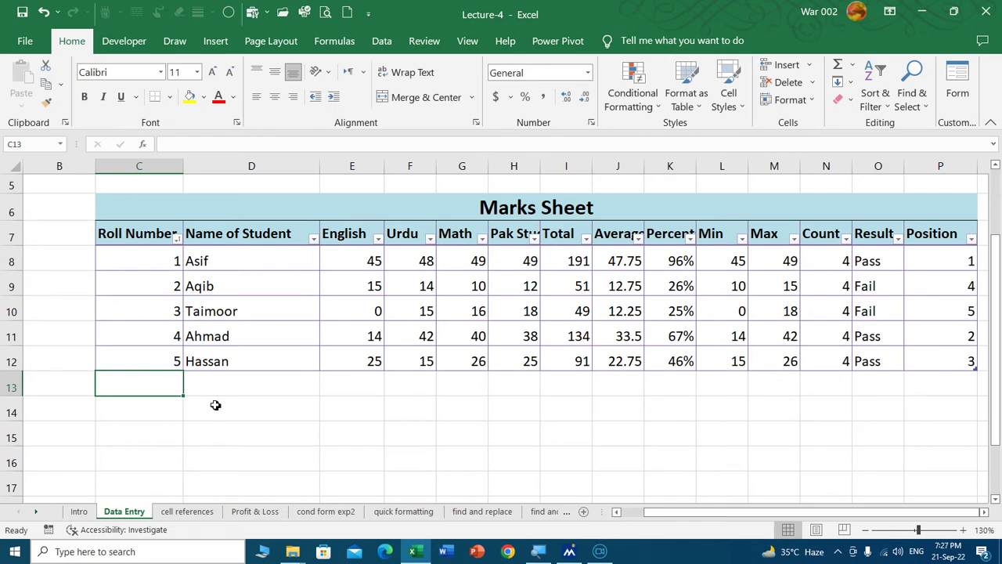
click(129, 310)
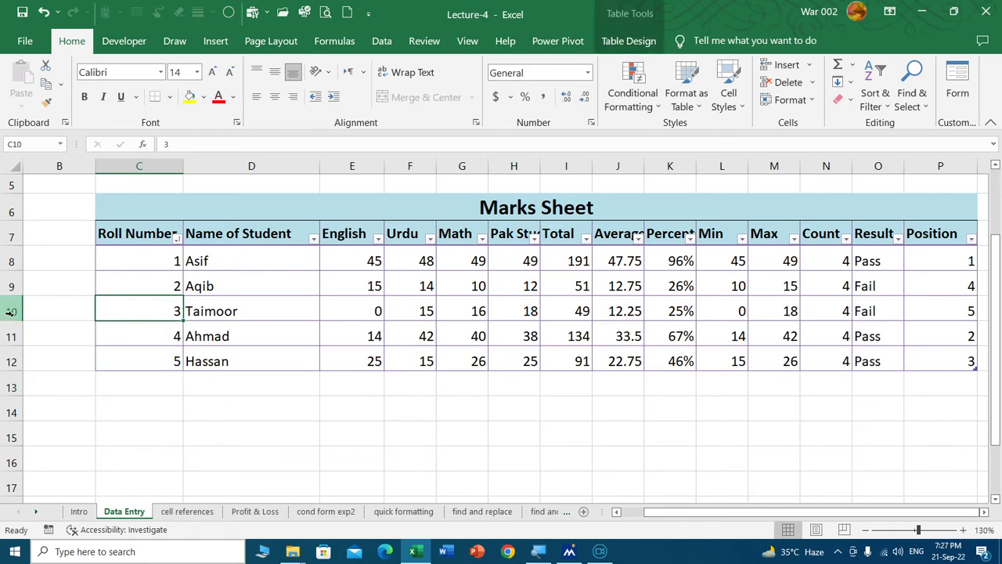
click(11, 310)
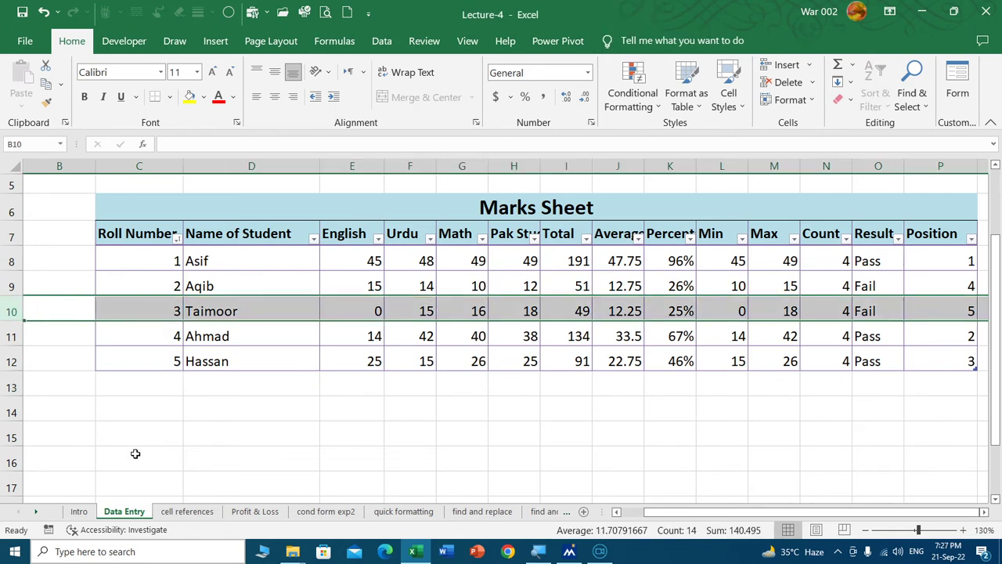
key(ctrl+x)
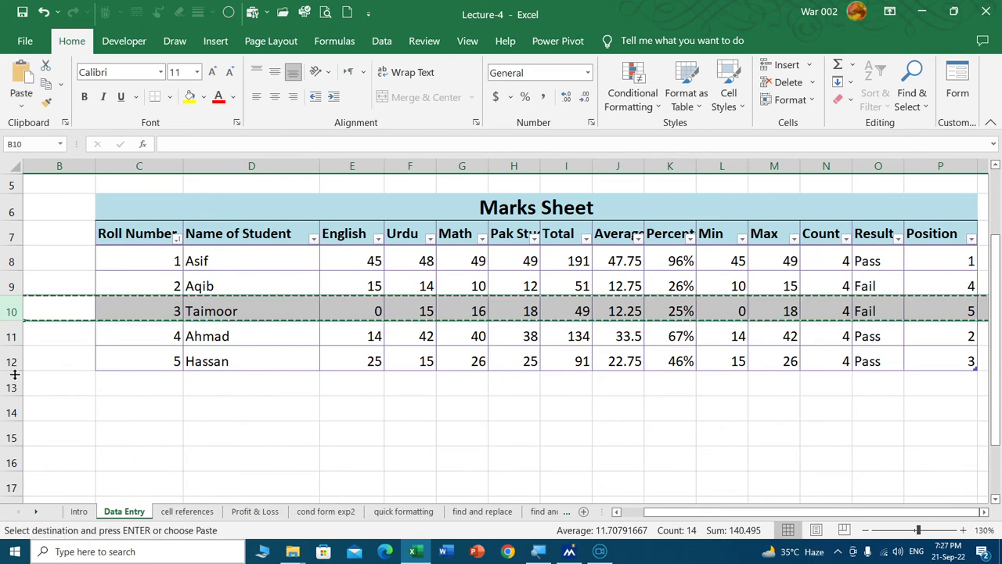
click(7, 382)
key(ctrl+v)
Inspect the #VALUE! error in P13 and the RANK formula in P12, then cancel the copy.
click(157, 409)
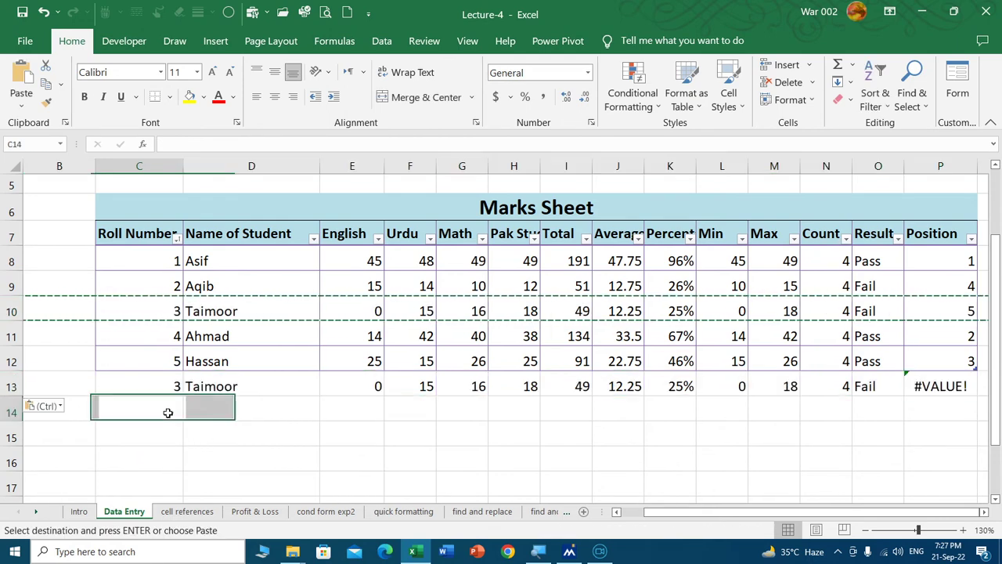
click(465, 443)
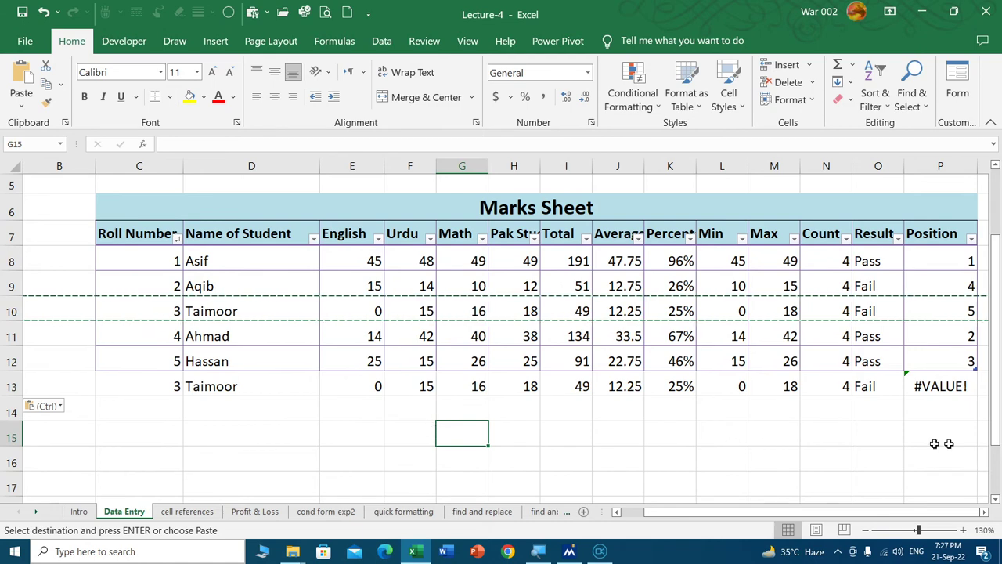
click(936, 388)
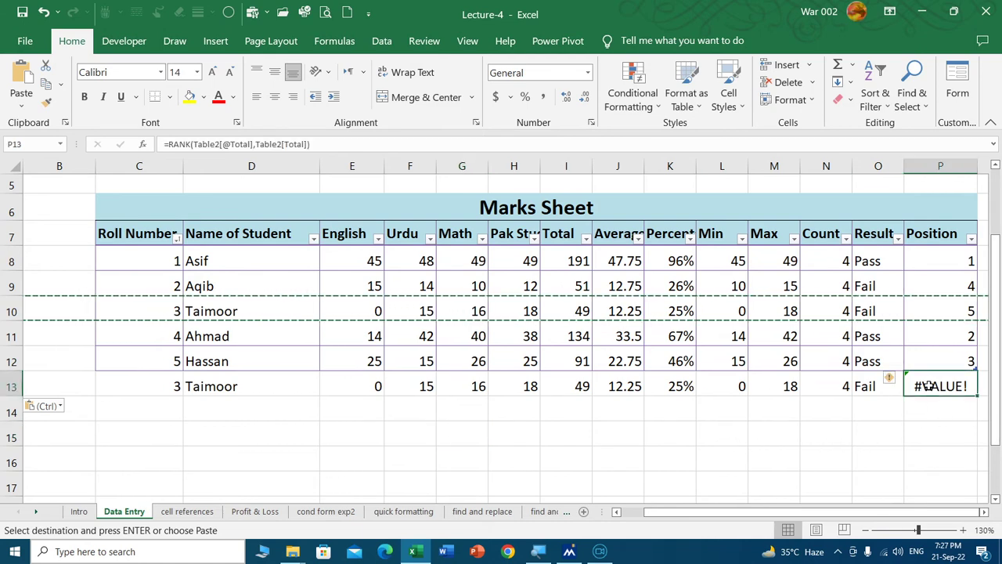
click(970, 365)
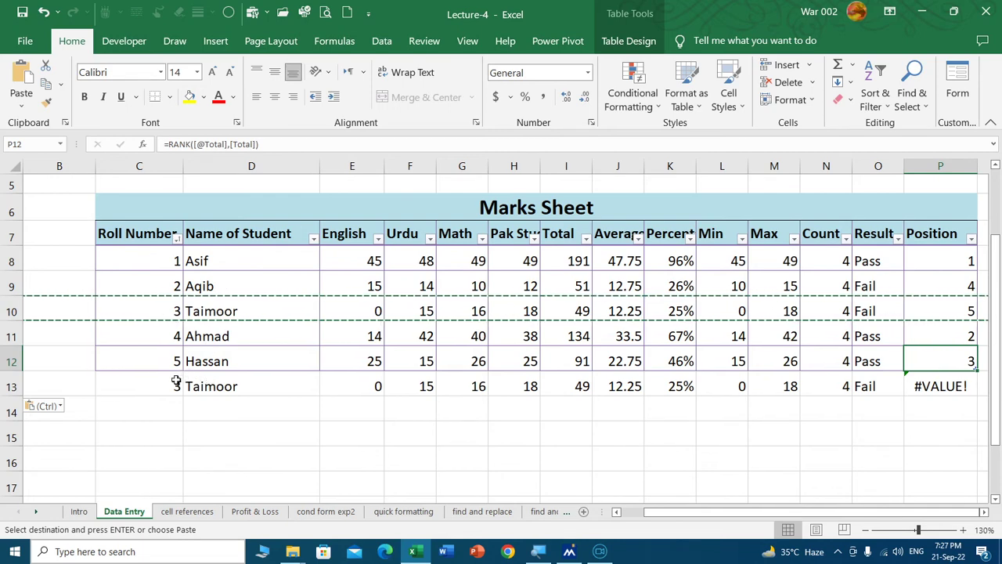
click(242, 390)
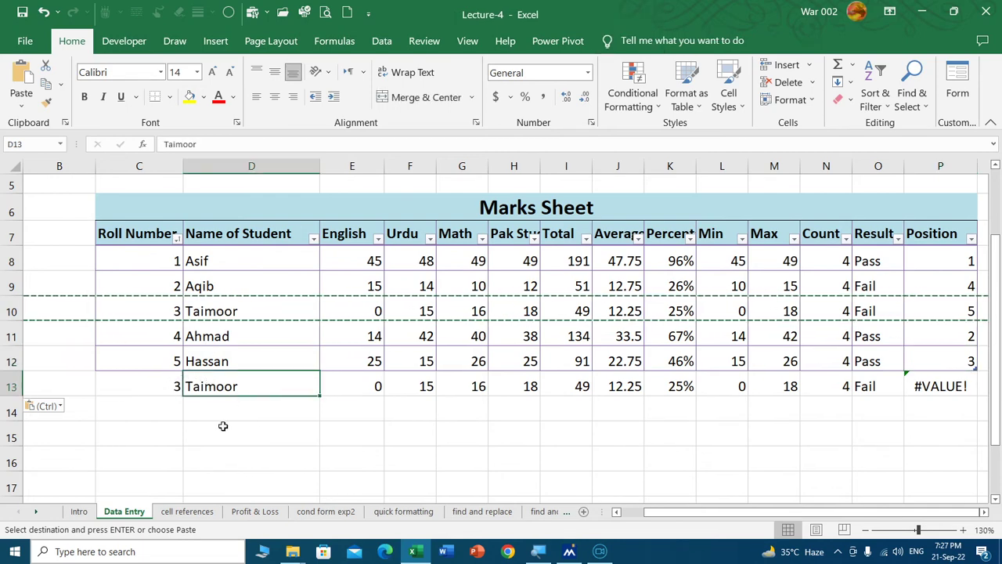
key(Escape)
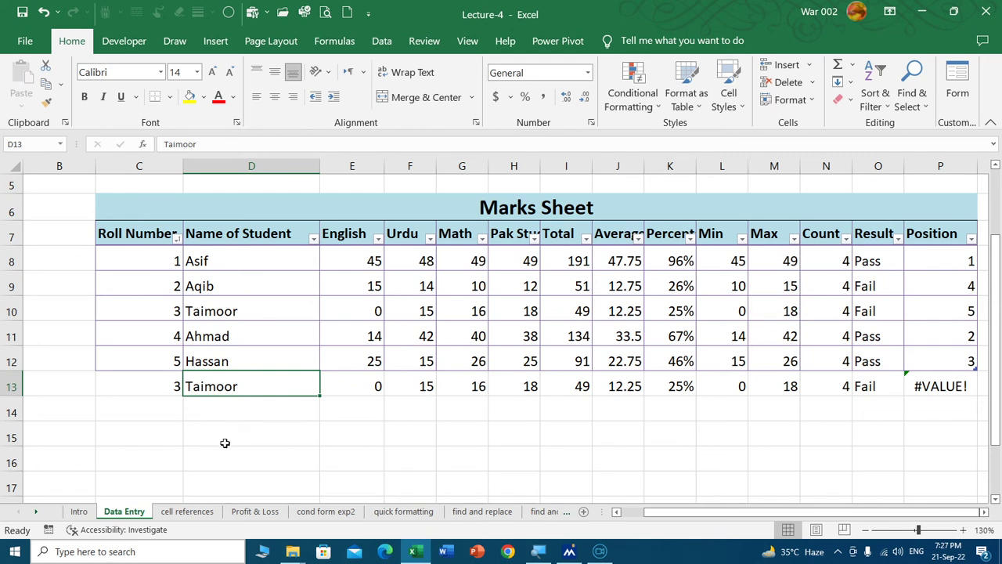
Highlight duplicate student names in D8:D13 with light red fill.
drag(271, 259, 260, 371)
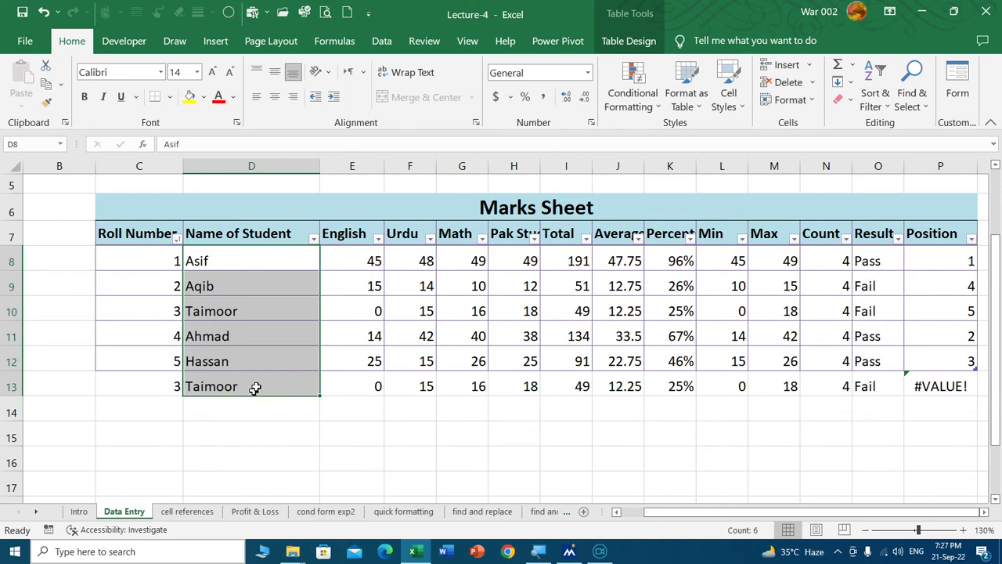
click(631, 88)
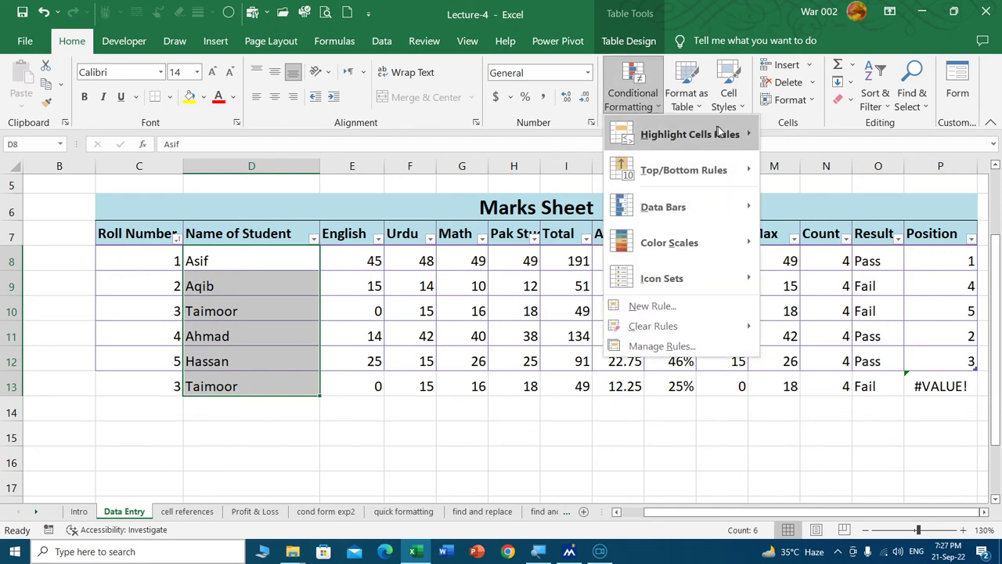
mouse_move(689, 135)
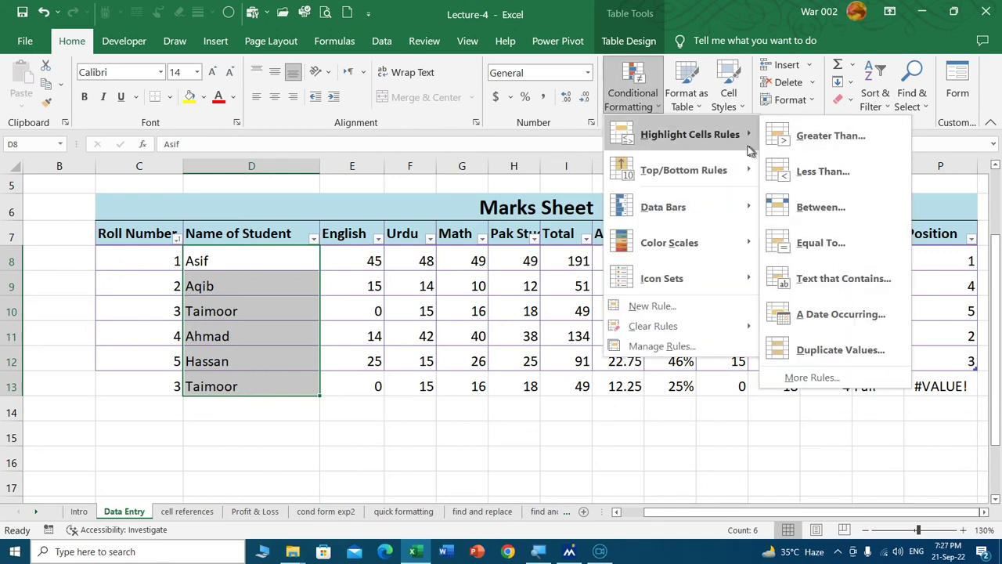
click(799, 357)
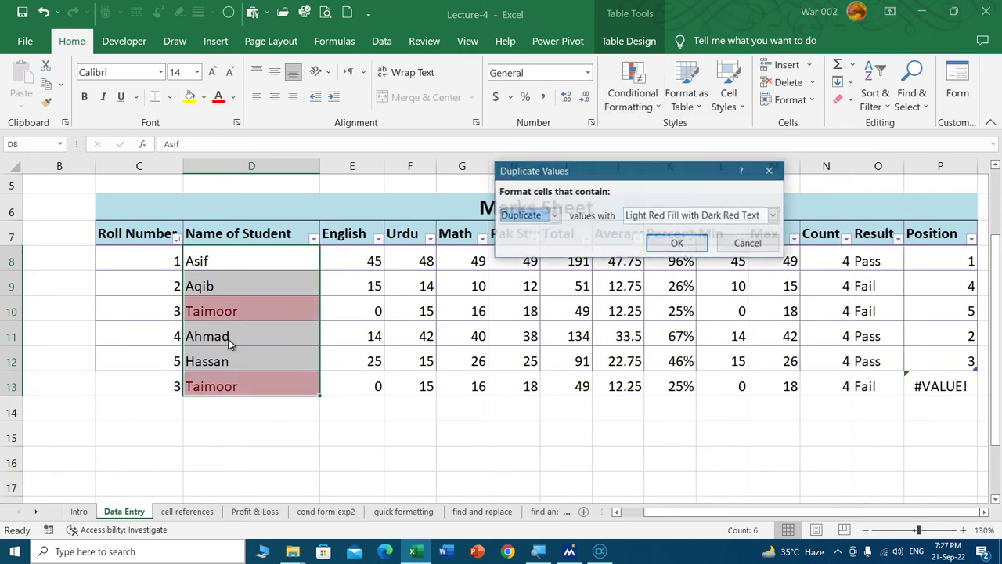
click(677, 243)
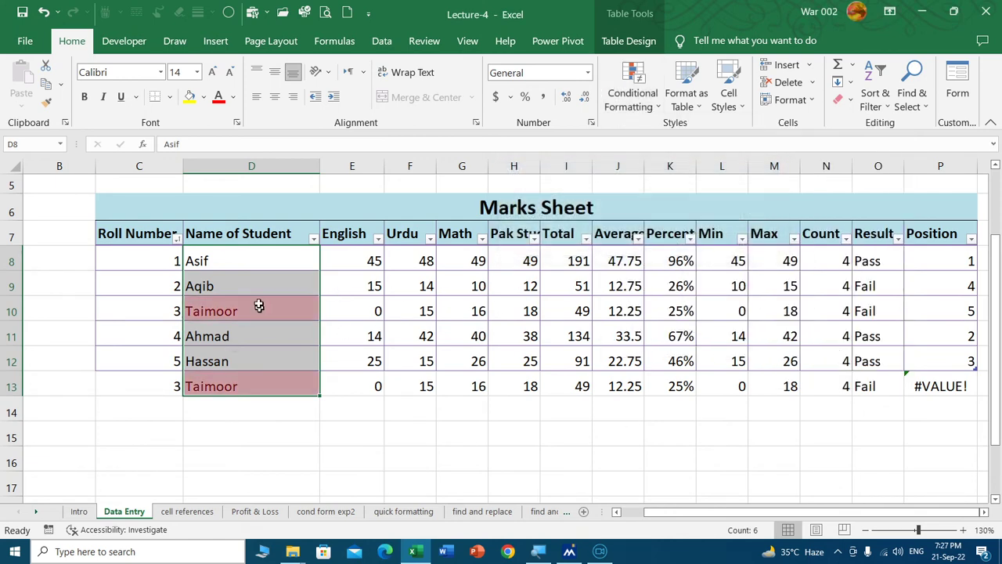
click(243, 335)
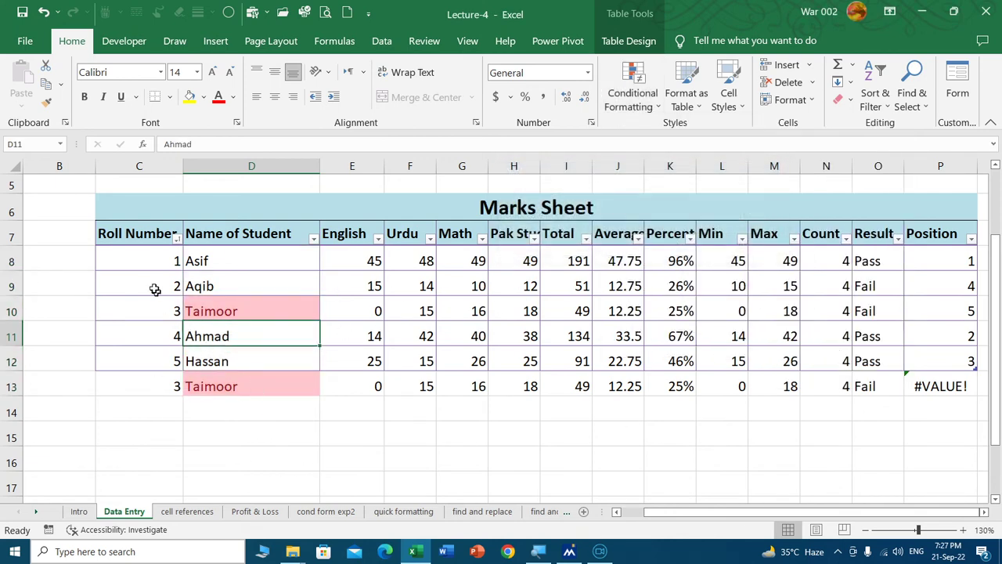
Highlight duplicate roll numbers in C8:C13 with light red fill.
click(149, 259)
drag(148, 258, 145, 376)
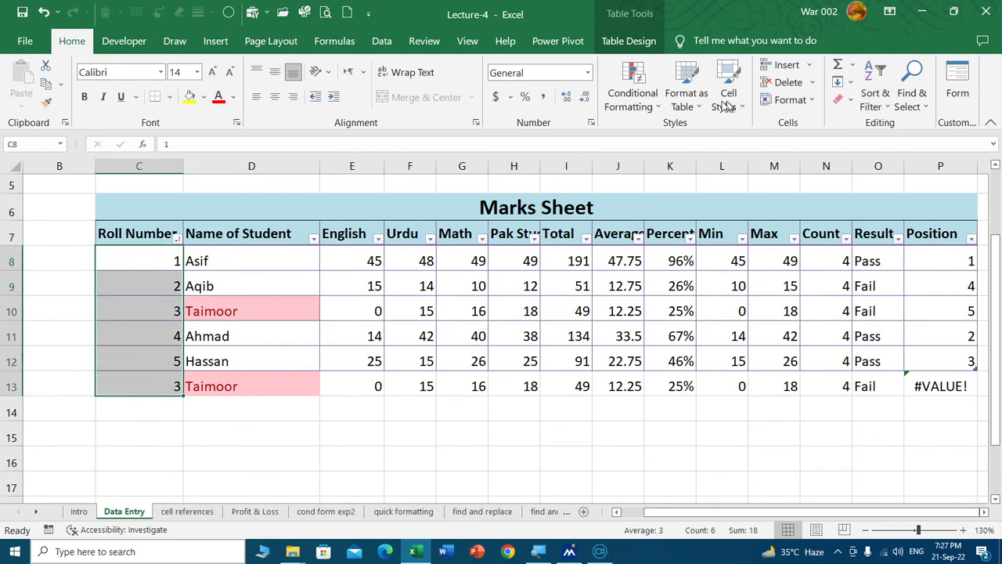
click(648, 100)
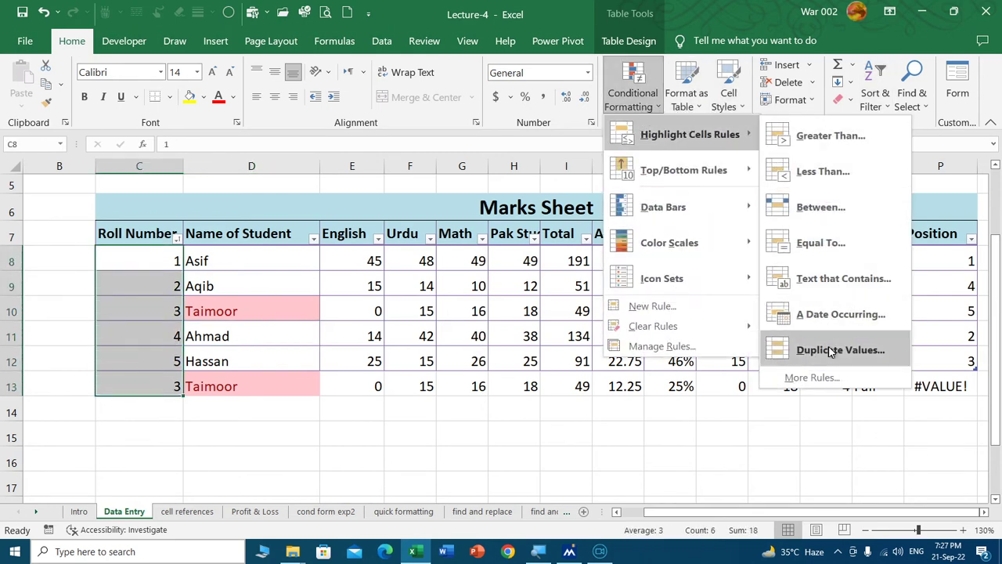
click(830, 350)
click(678, 244)
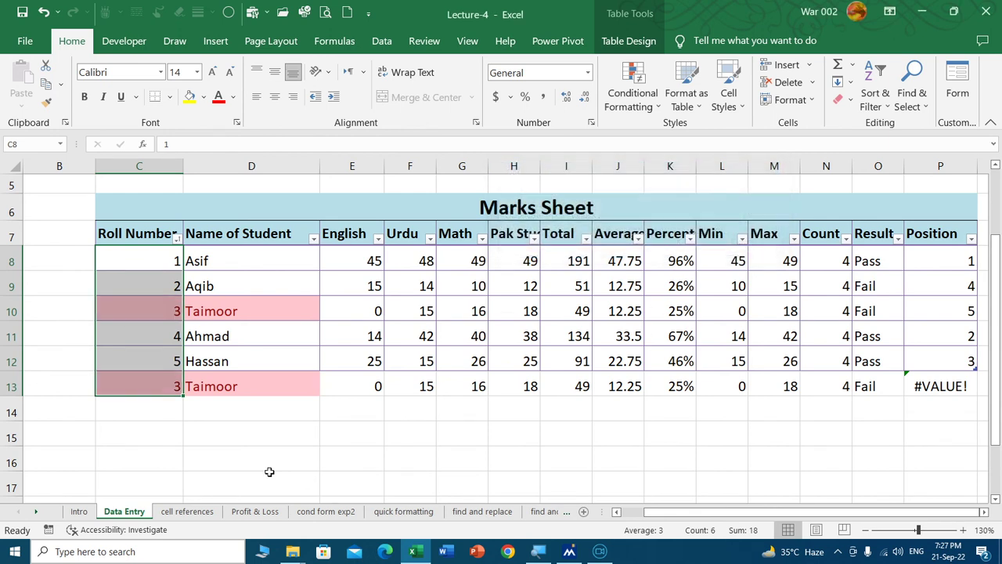
click(268, 475)
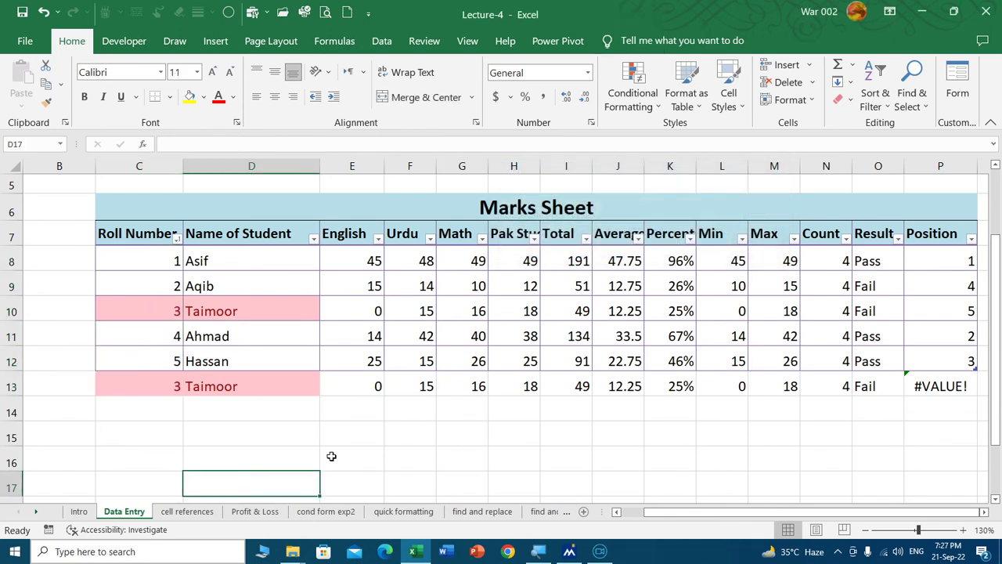
Clear the duplicate Taimoor entry in row 13 and move to the Profit & Loss sheet.
click(11, 386)
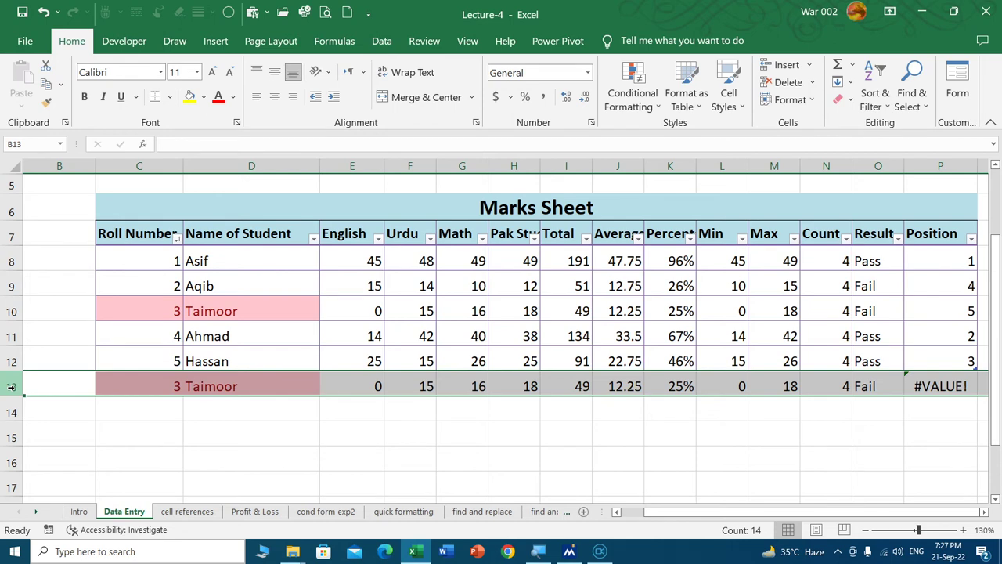
key(Delete)
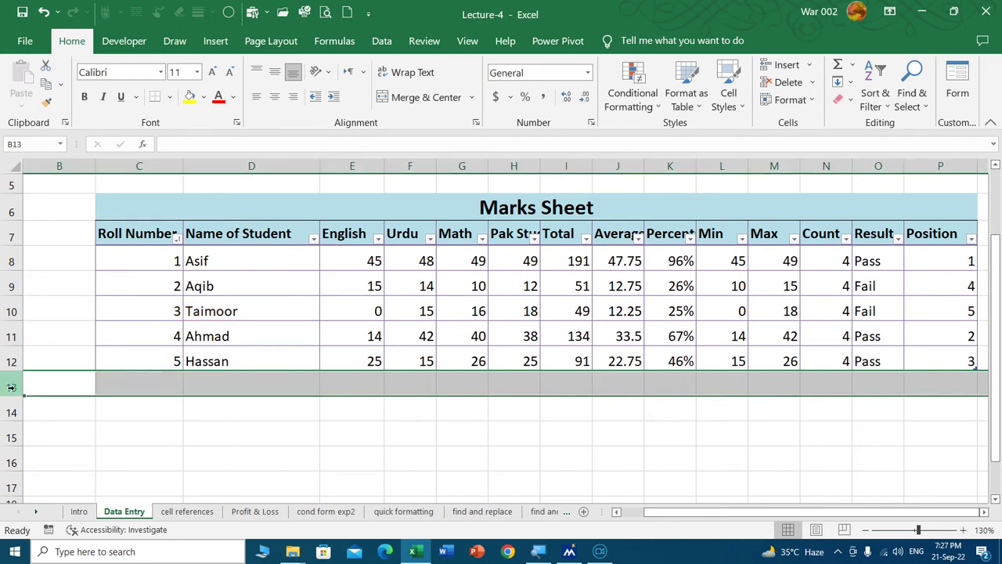
click(248, 454)
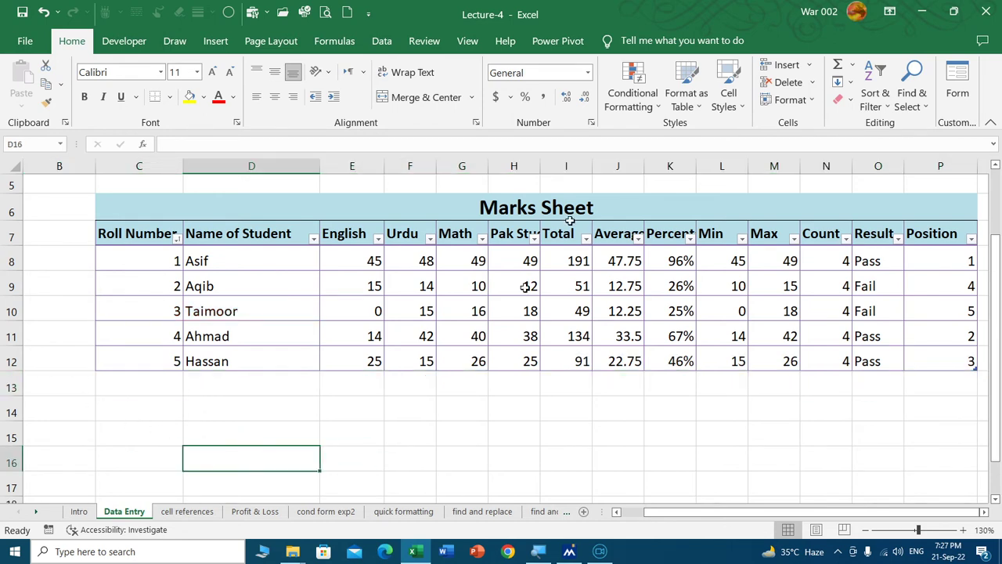
click(632, 98)
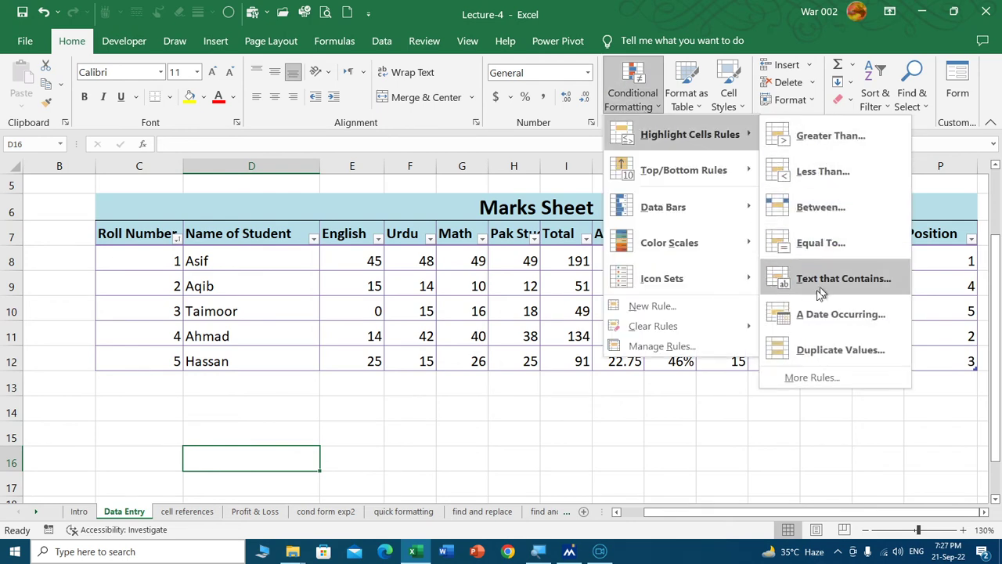
mouse_move(683, 169)
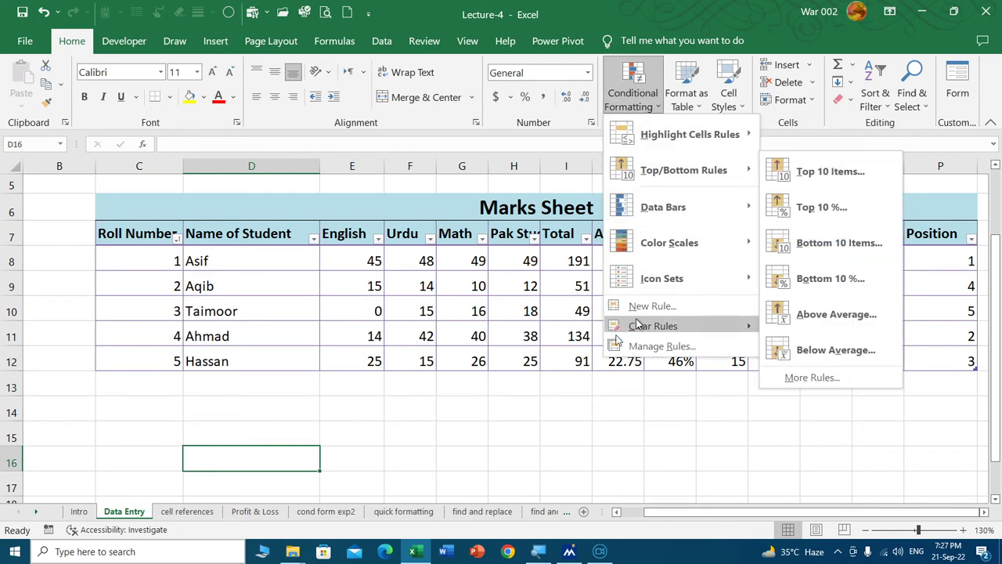
key(Escape)
click(252, 511)
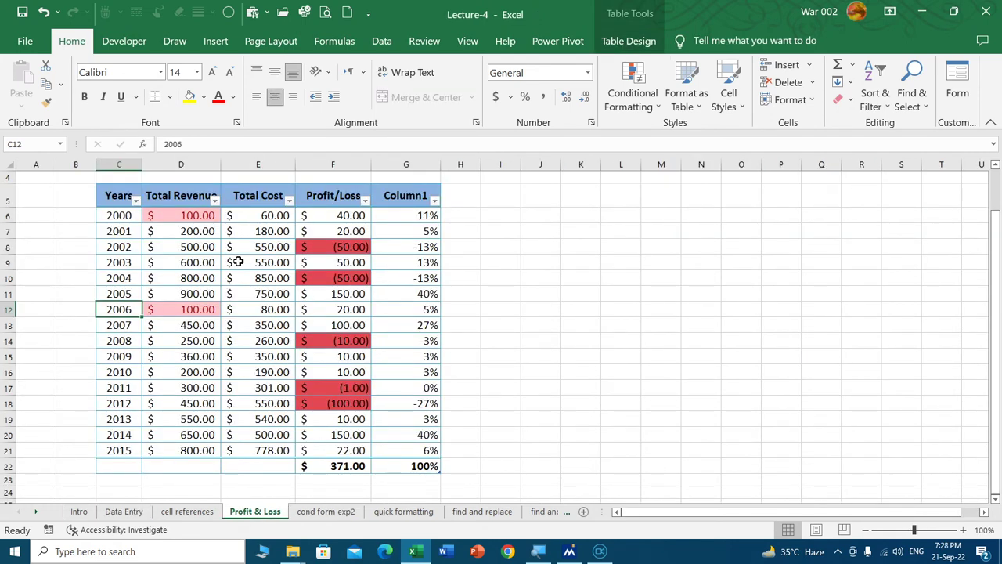
Clear old rules from Total Revenue D6:D21 and add a Top 3 Items light red rule.
drag(203, 221, 188, 450)
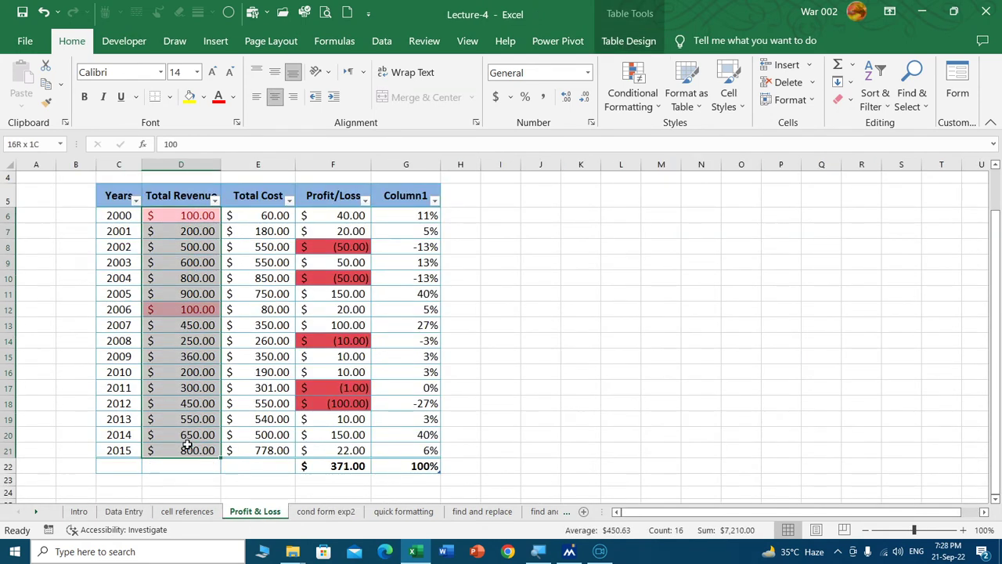
click(637, 102)
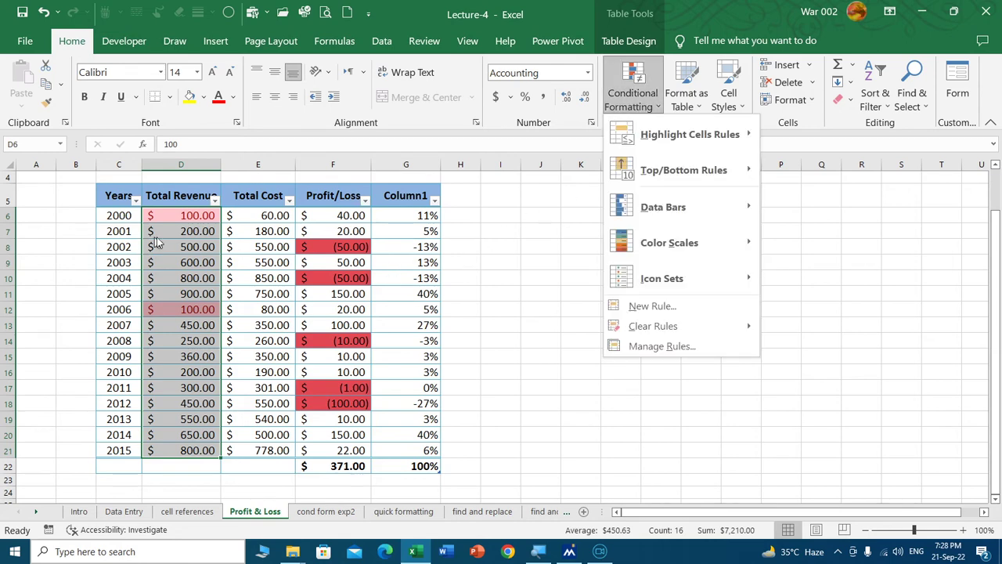
mouse_move(653, 326)
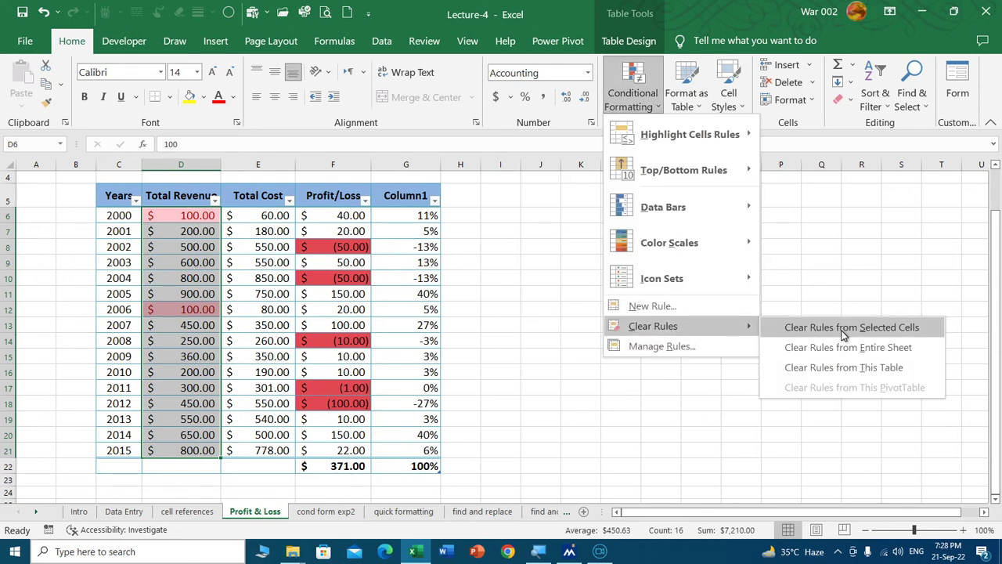
click(845, 331)
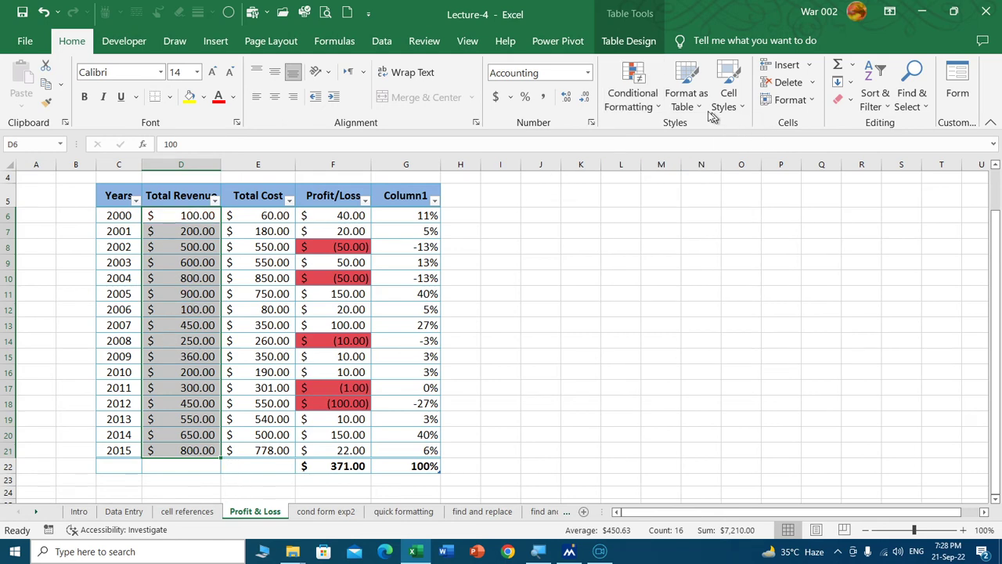
click(648, 107)
mouse_move(683, 170)
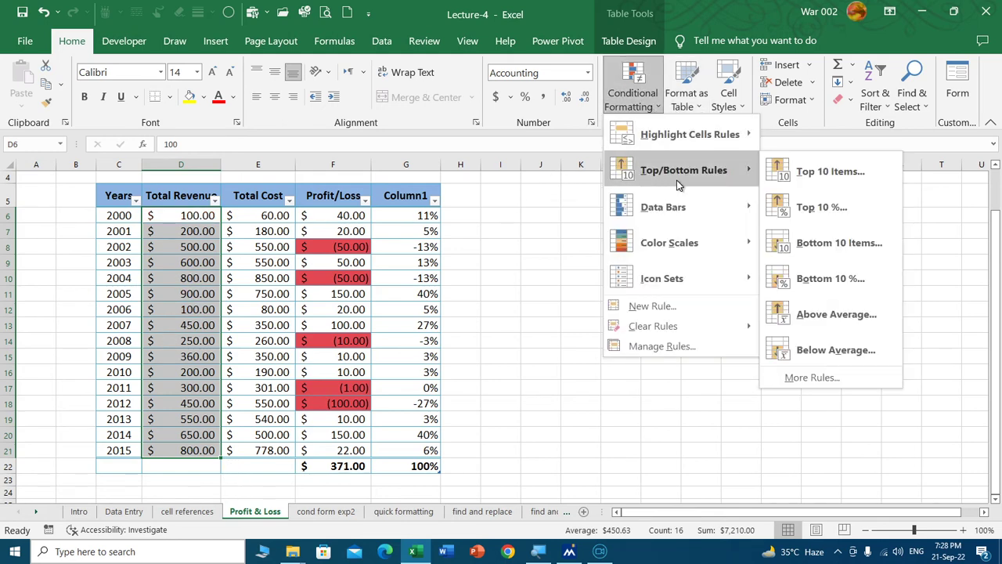
click(838, 177)
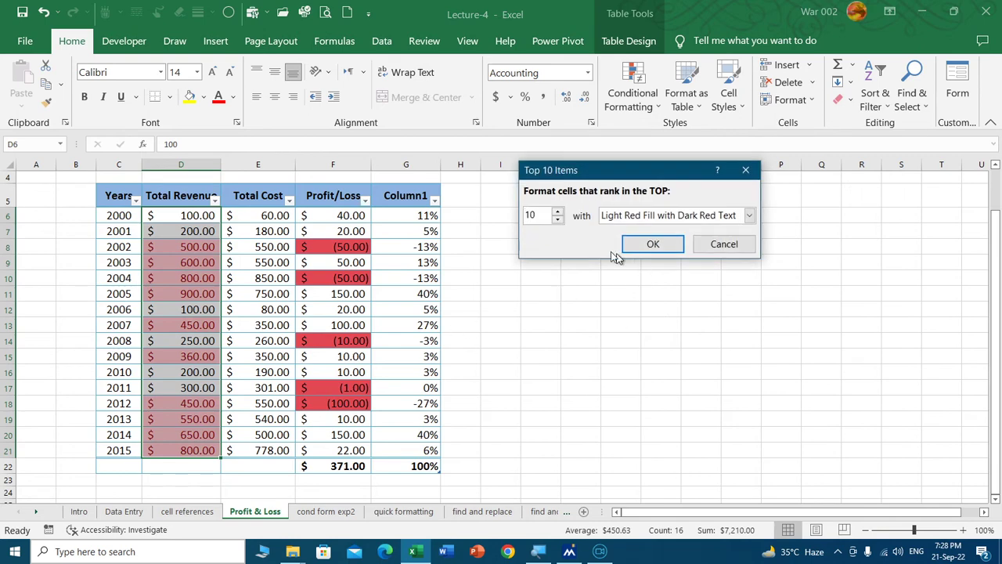
double_click(538, 216)
text(3)
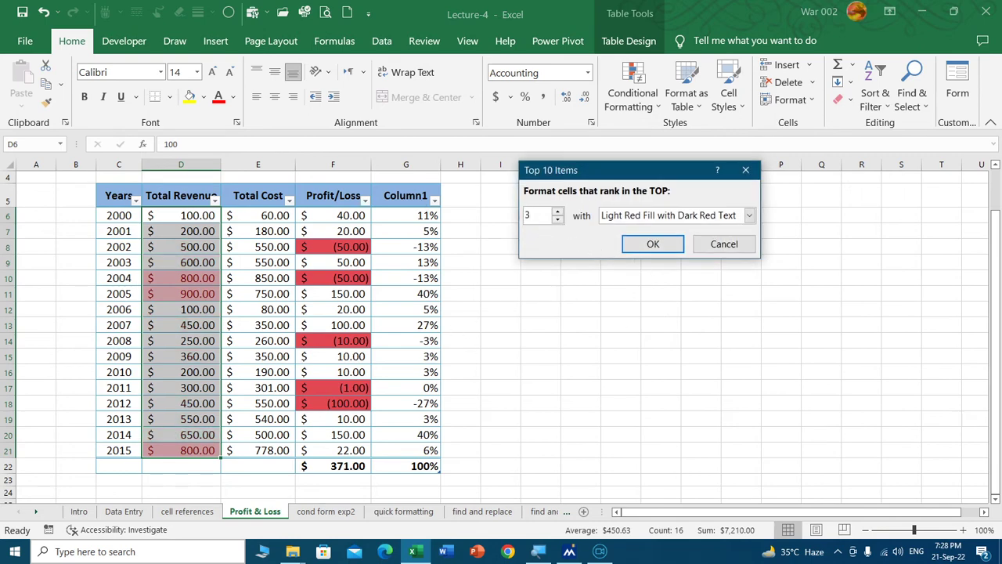
key(Return)
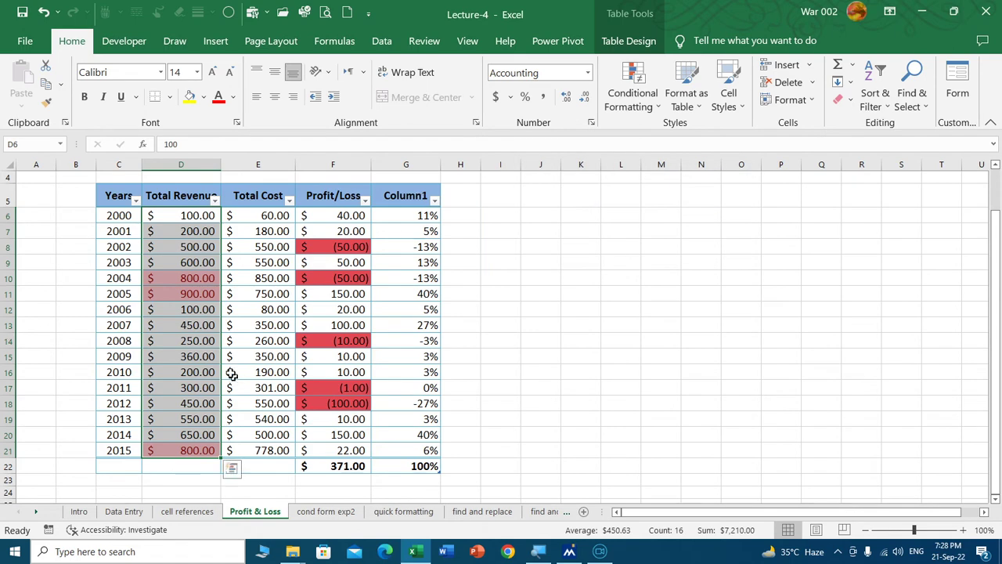
click(133, 327)
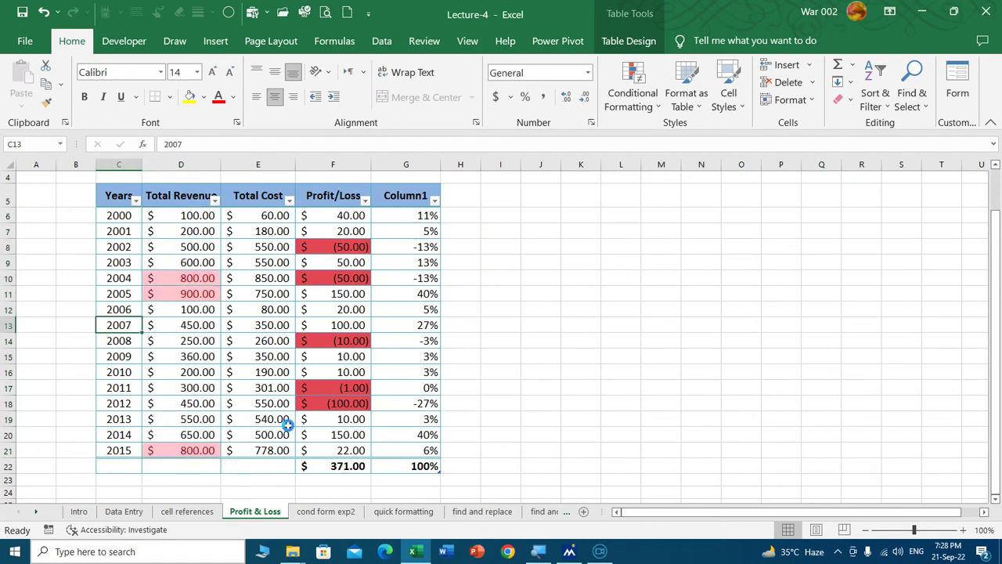
Undo the Top 3 rule and highlight the bottom 3 revenues in light red instead.
ctrl+scroll(282, 426, up, 1)
scroll(202, 294, down, 1)
scroll(211, 345, up, 1)
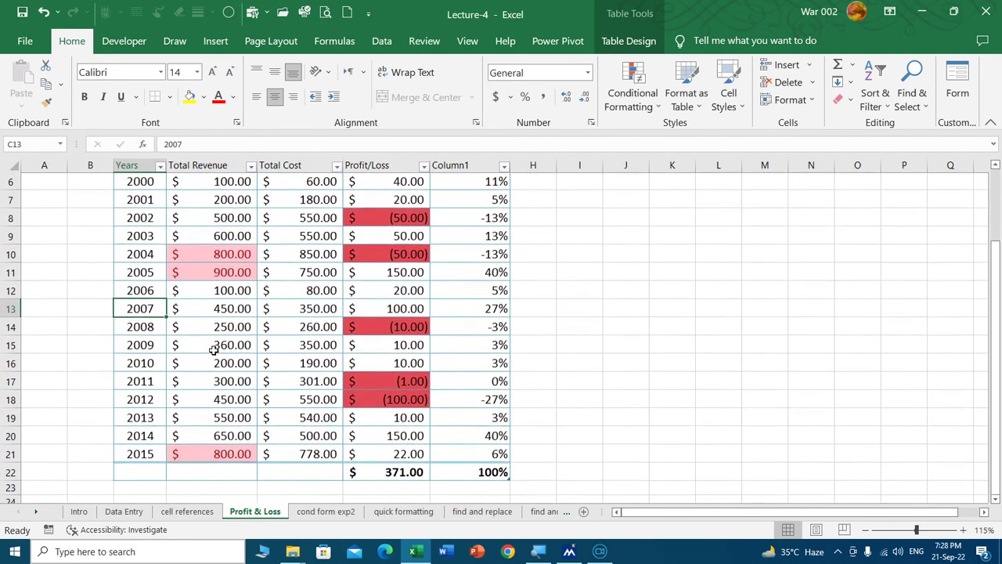
scroll(211, 345, up, 2)
scroll(211, 345, down, 1)
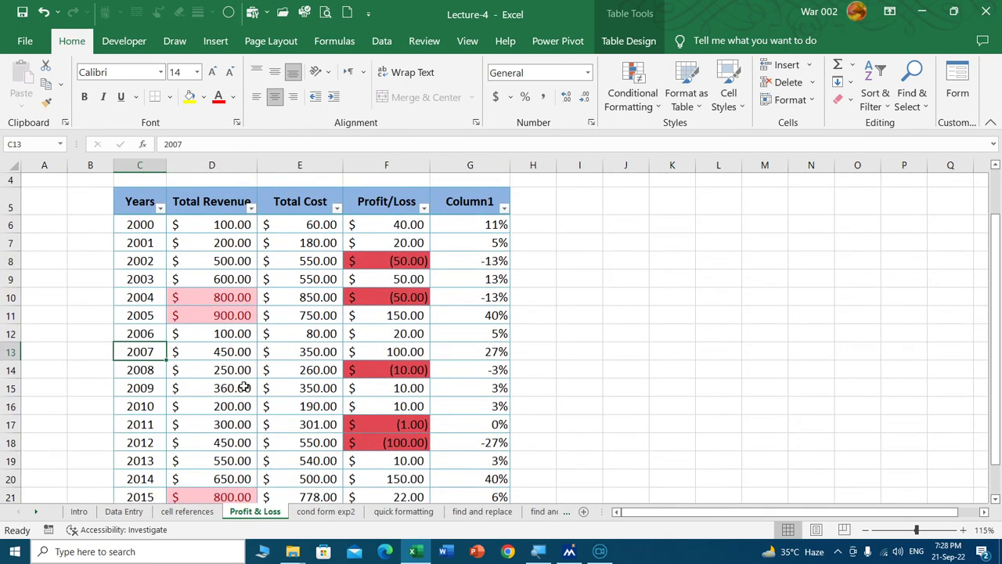
ctrl+scroll(244, 387, down, 1)
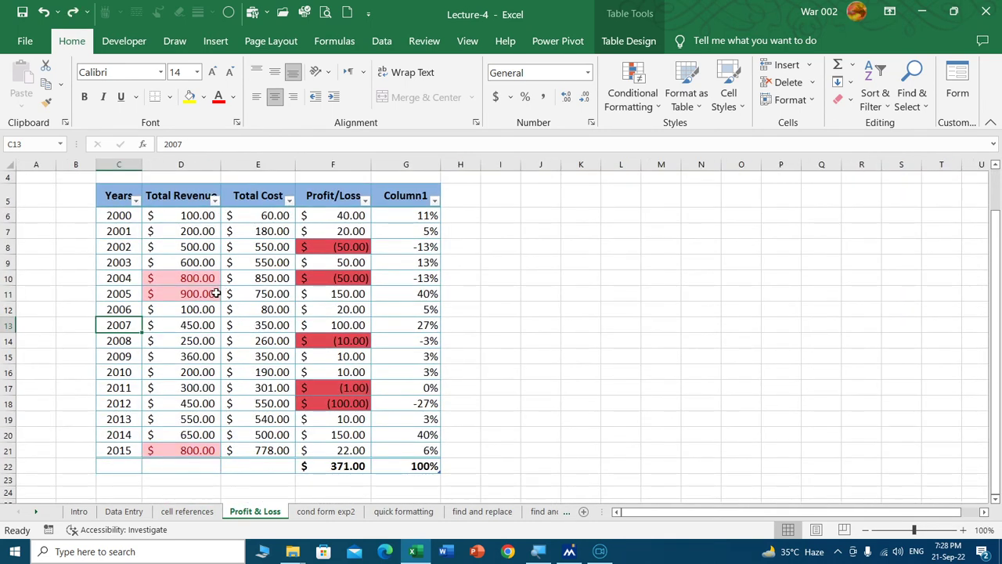
key(ctrl+z)
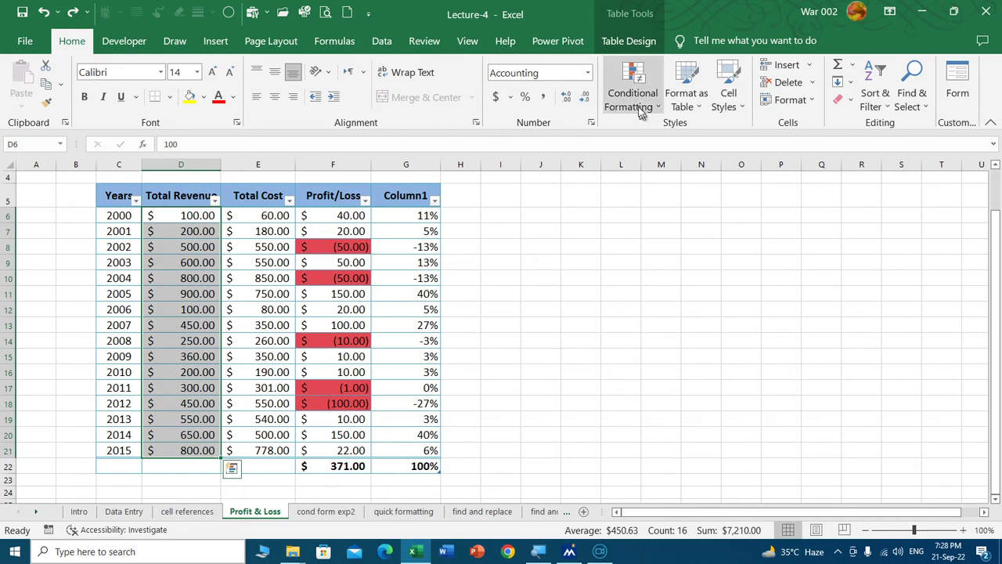
click(641, 112)
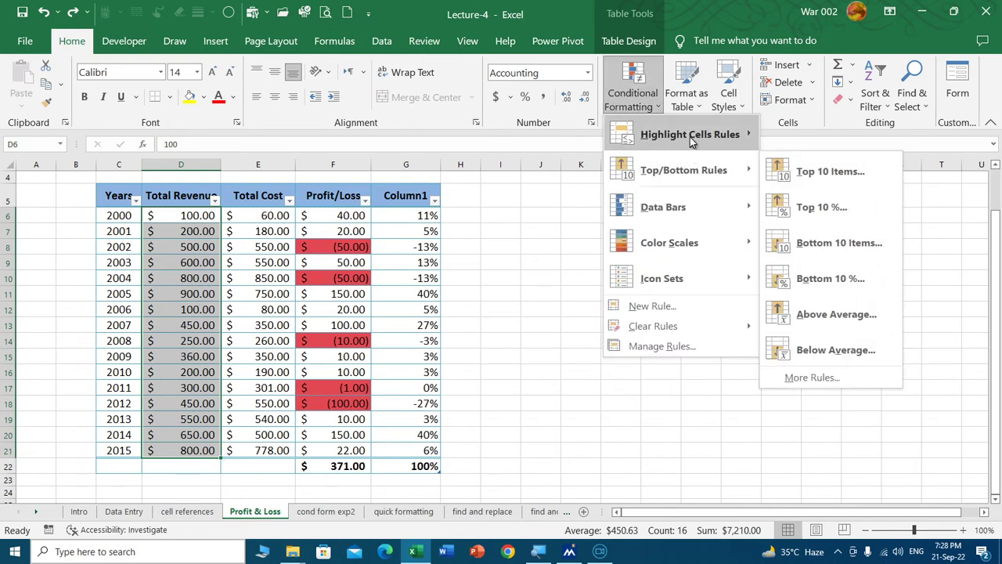
mouse_move(683, 170)
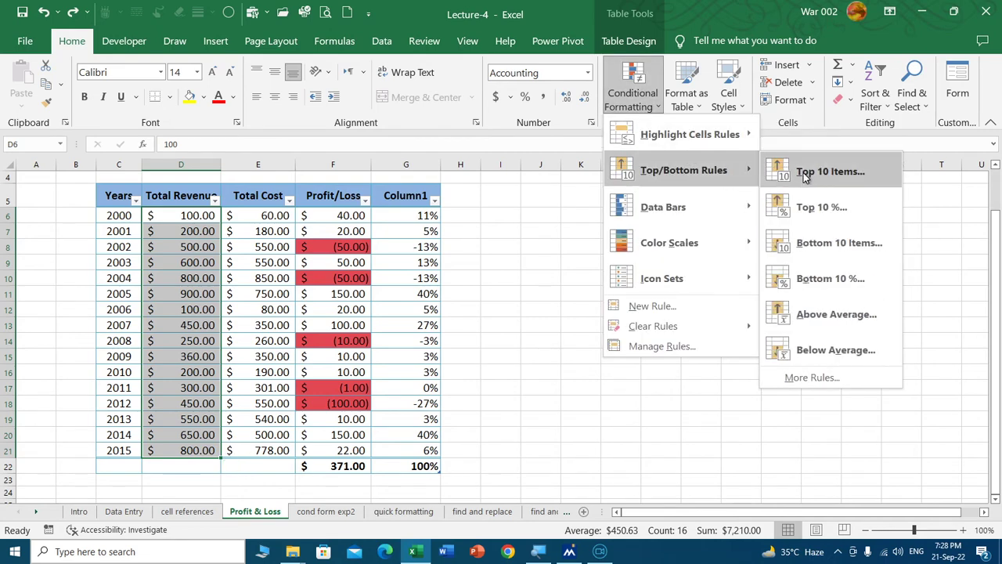
click(839, 246)
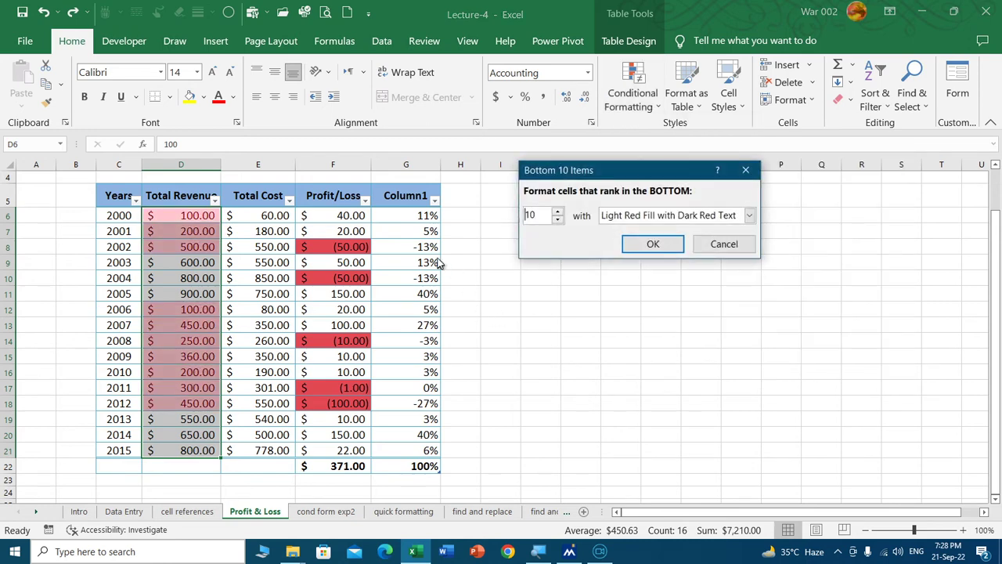
click(557, 219)
click(558, 220)
click(557, 220)
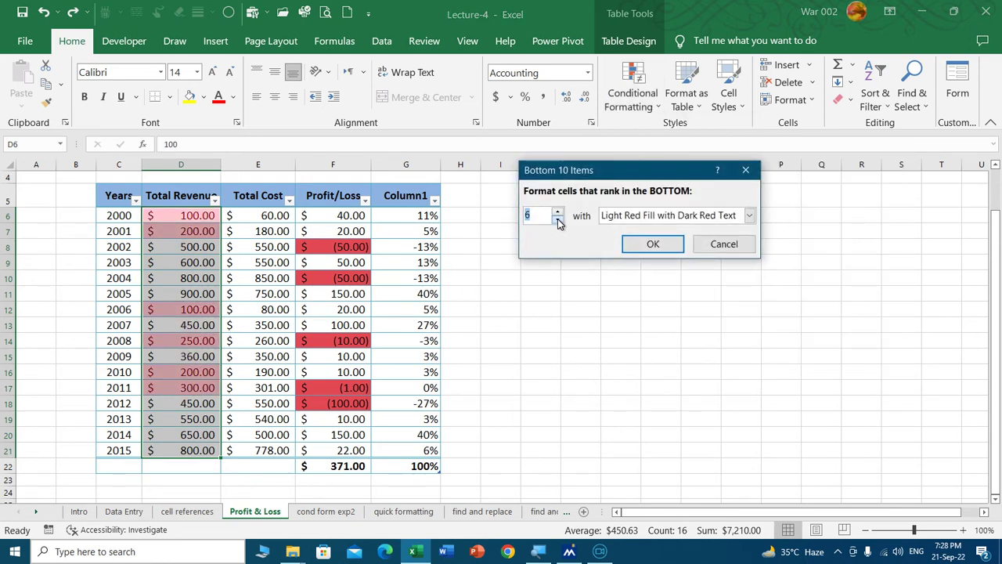
click(558, 220)
click(557, 220)
click(558, 220)
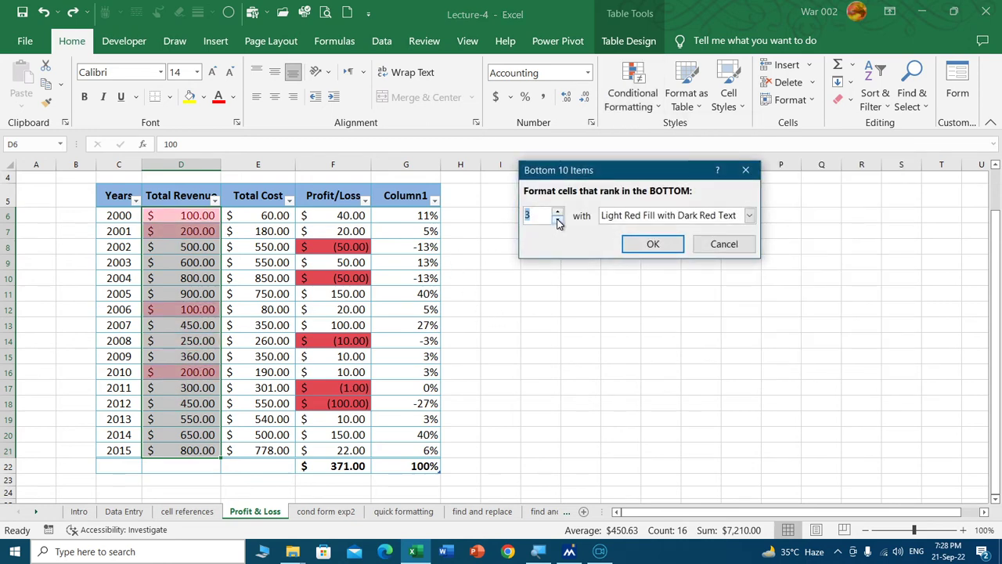
click(658, 245)
Check which revenue cells, such as D6 and D16, are now highlighted.
click(129, 291)
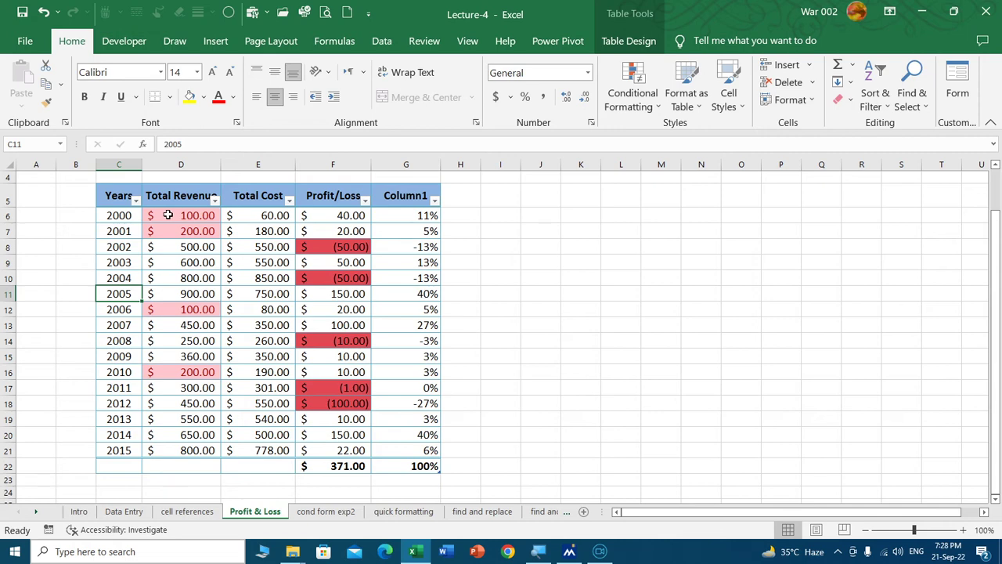
click(165, 215)
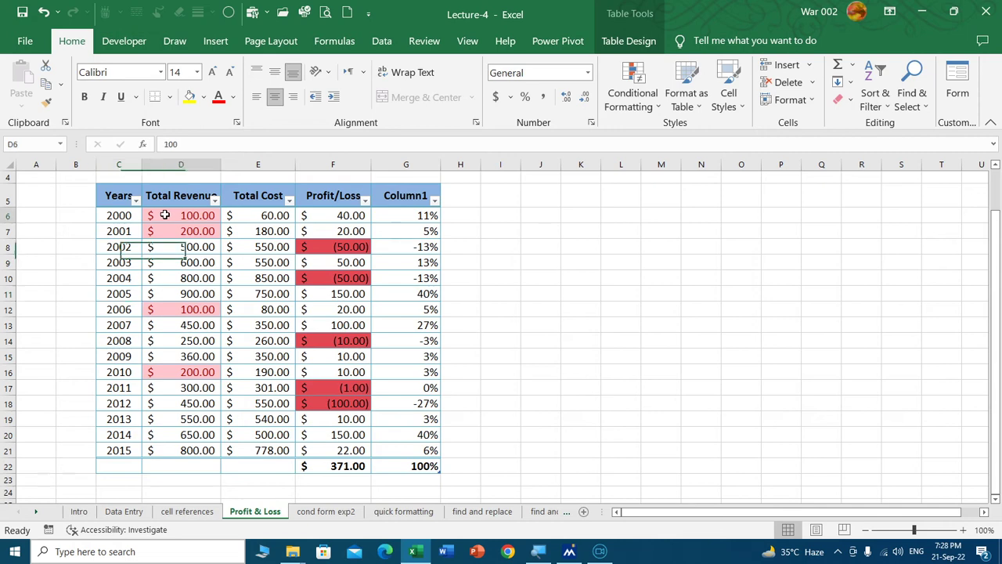
click(179, 315)
click(189, 235)
click(186, 373)
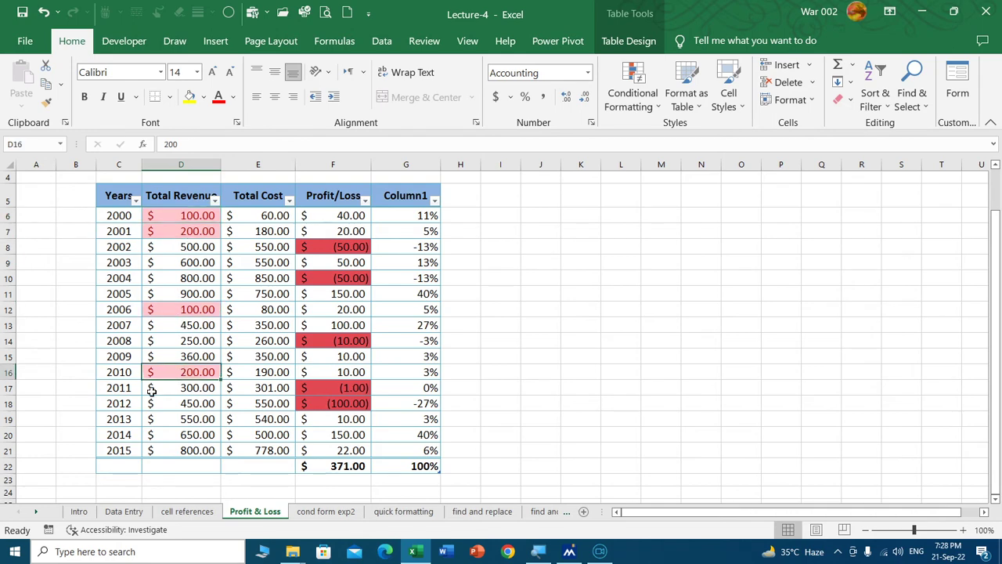
click(180, 213)
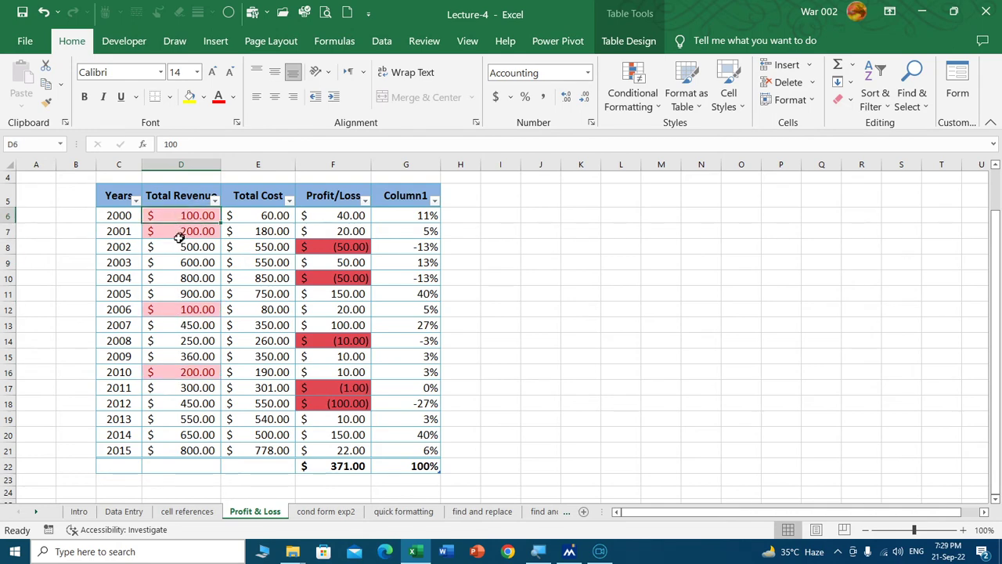
click(174, 247)
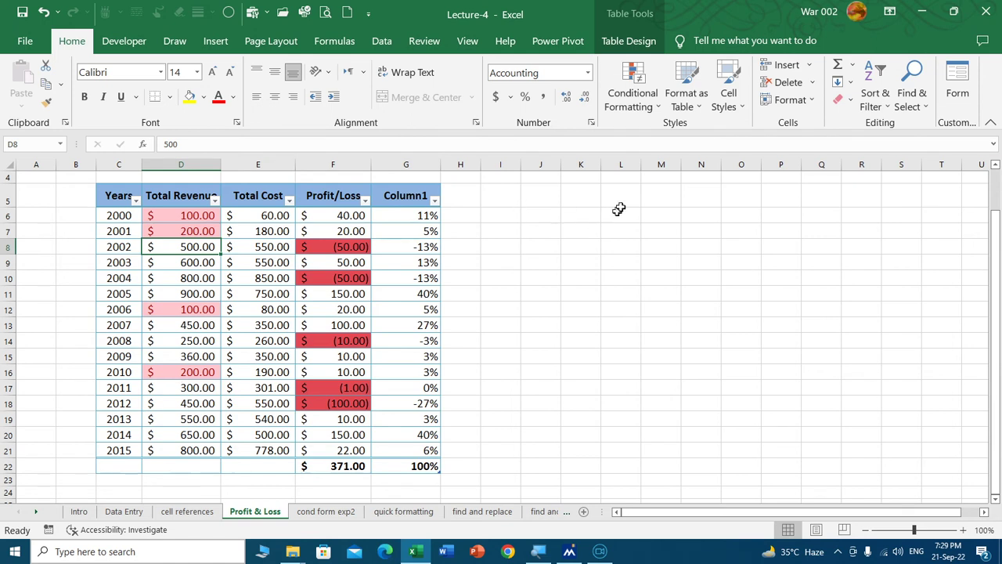
key(ctrl+space)
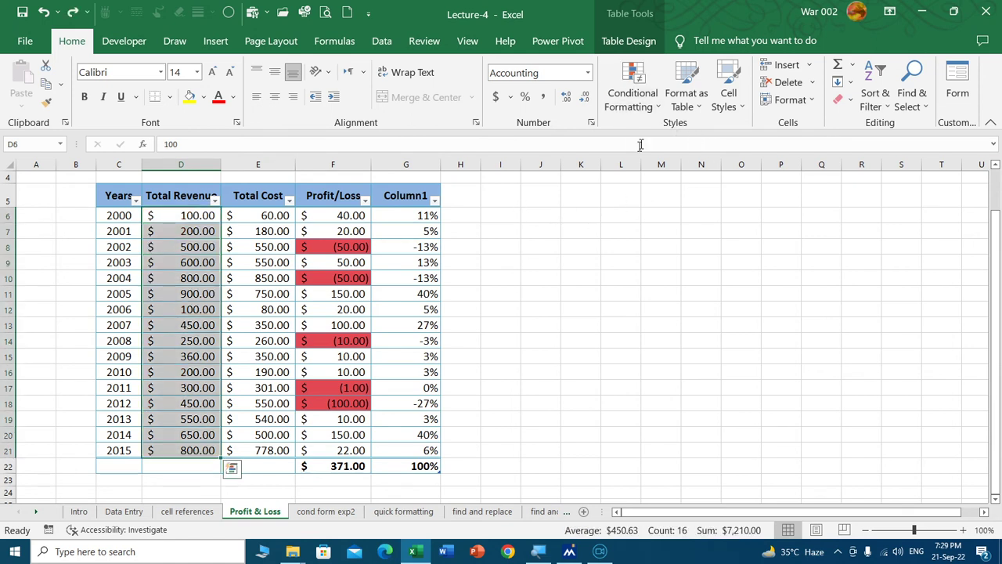
click(633, 100)
mouse_move(684, 170)
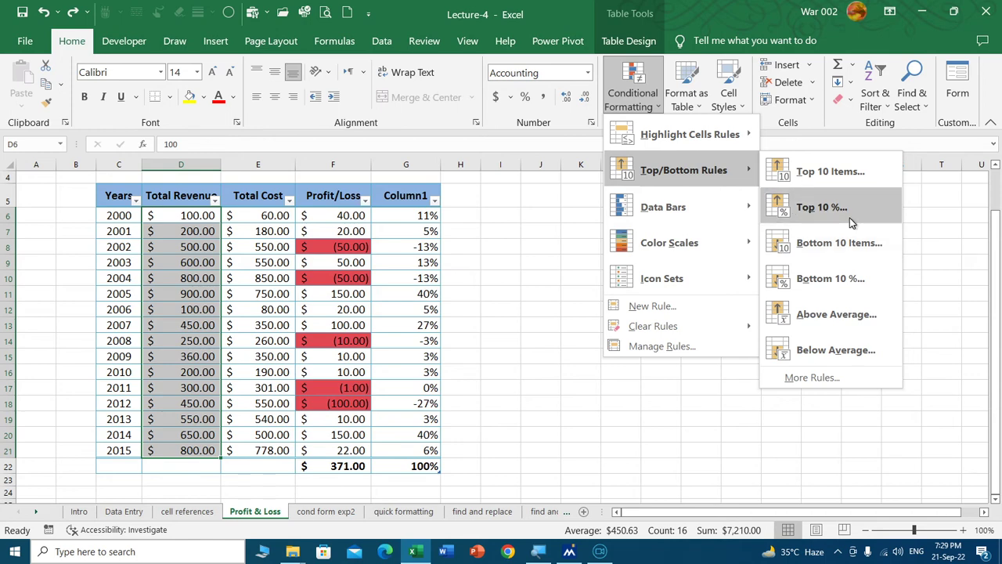
click(515, 309)
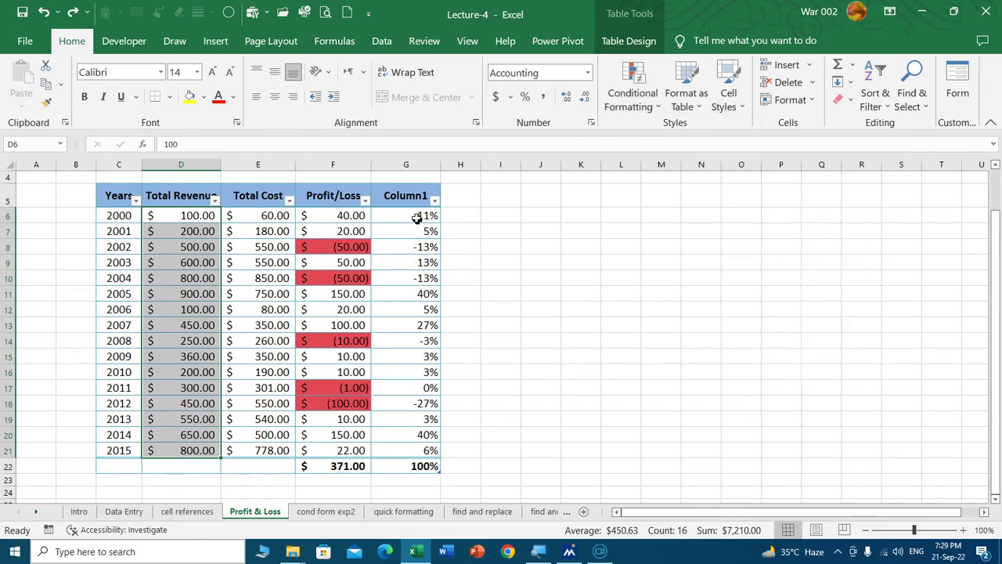
drag(417, 218, 405, 452)
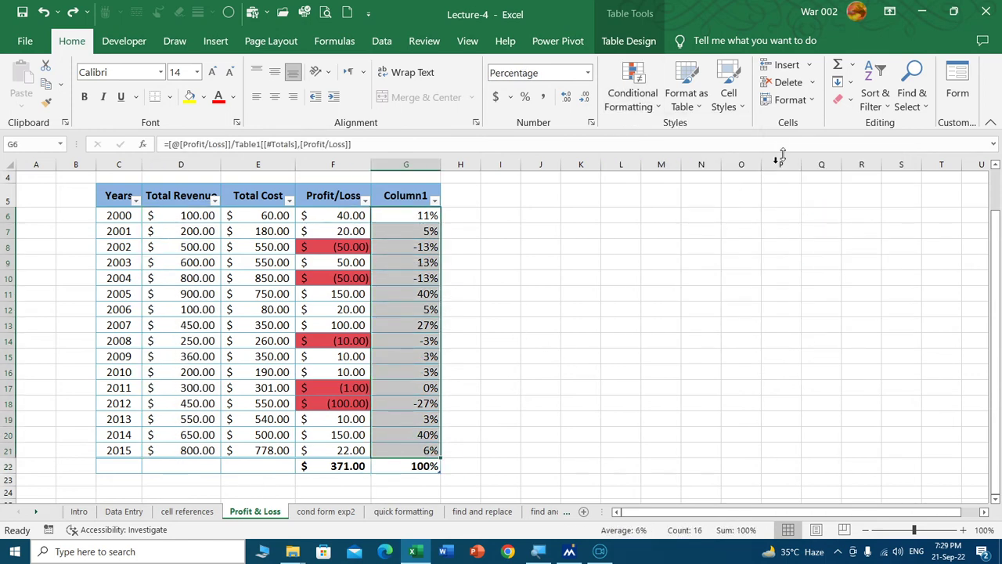
click(643, 106)
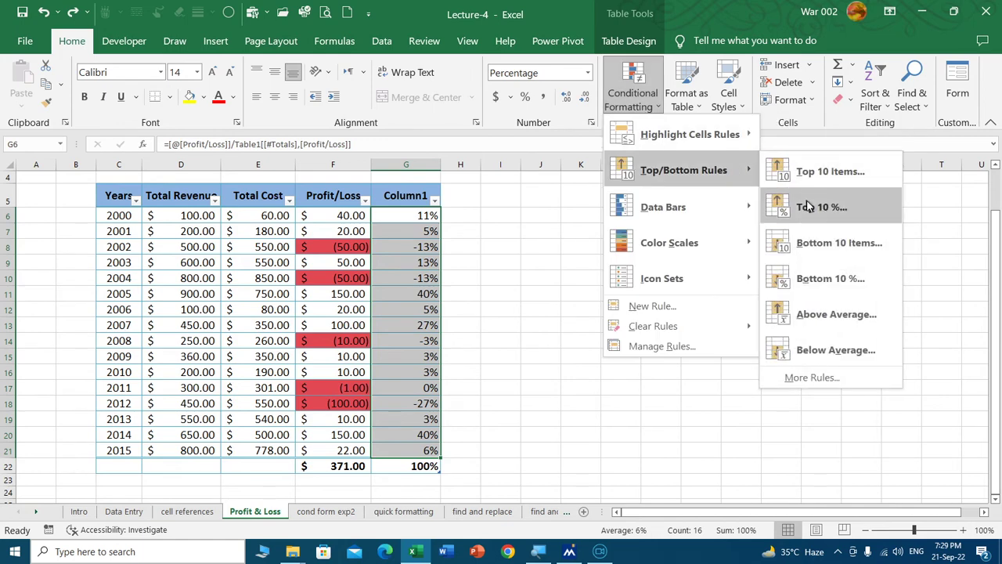
click(810, 208)
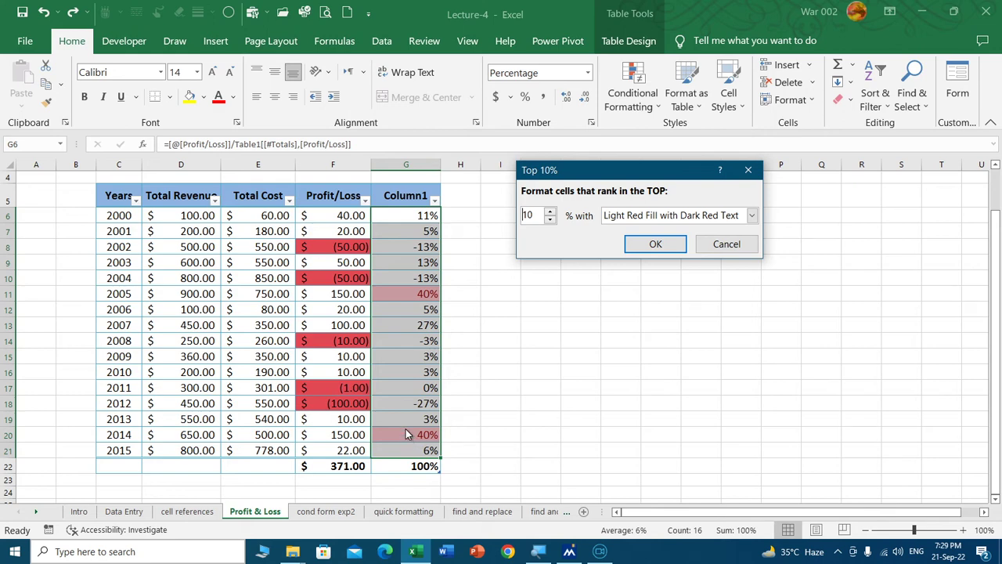
click(726, 244)
click(562, 323)
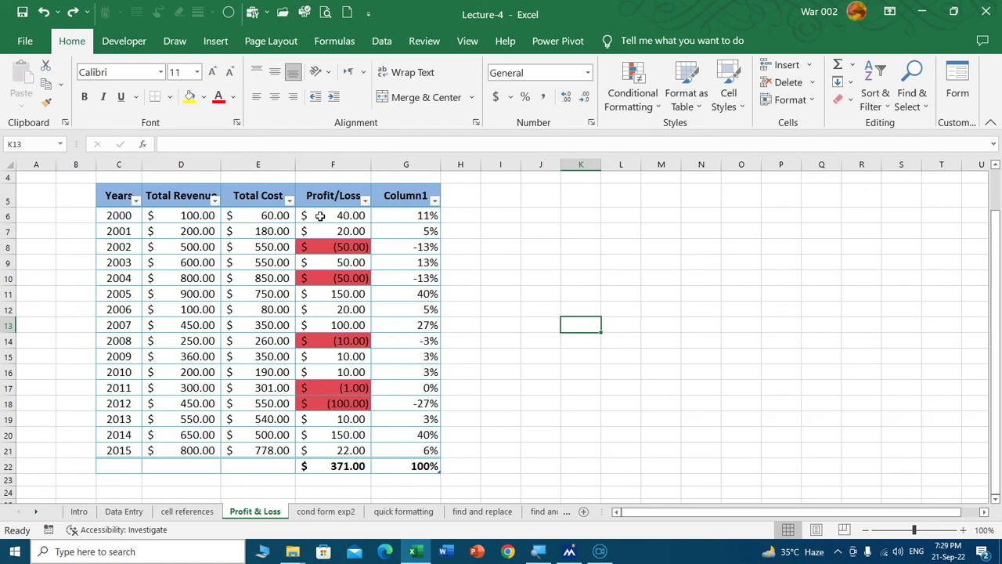
click(320, 216)
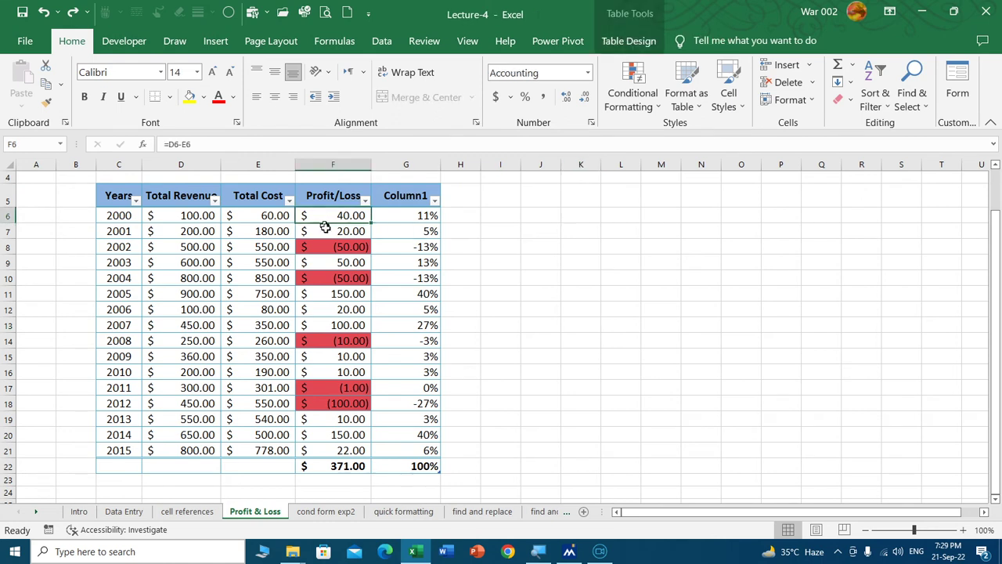
click(317, 468)
click(418, 213)
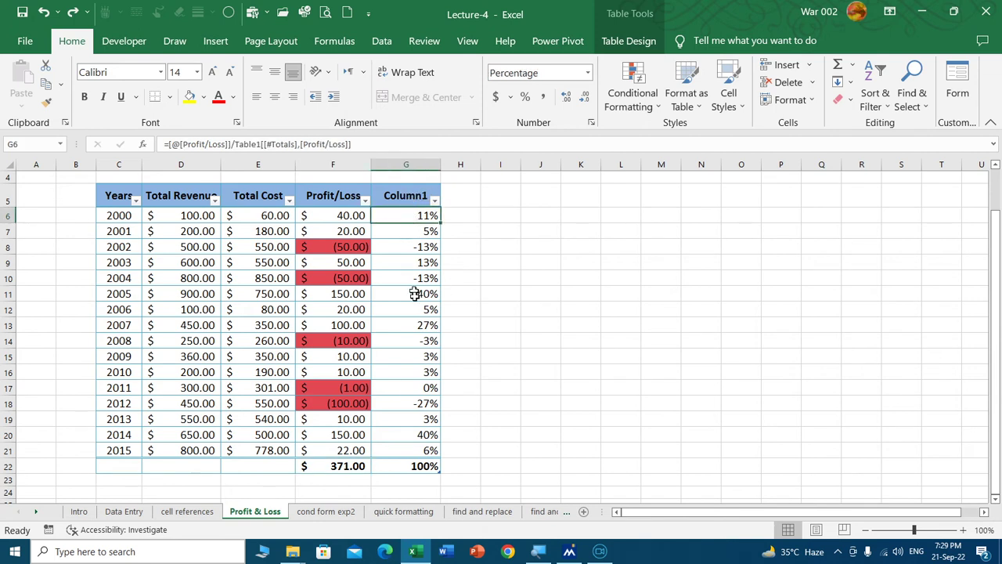
drag(415, 214, 409, 450)
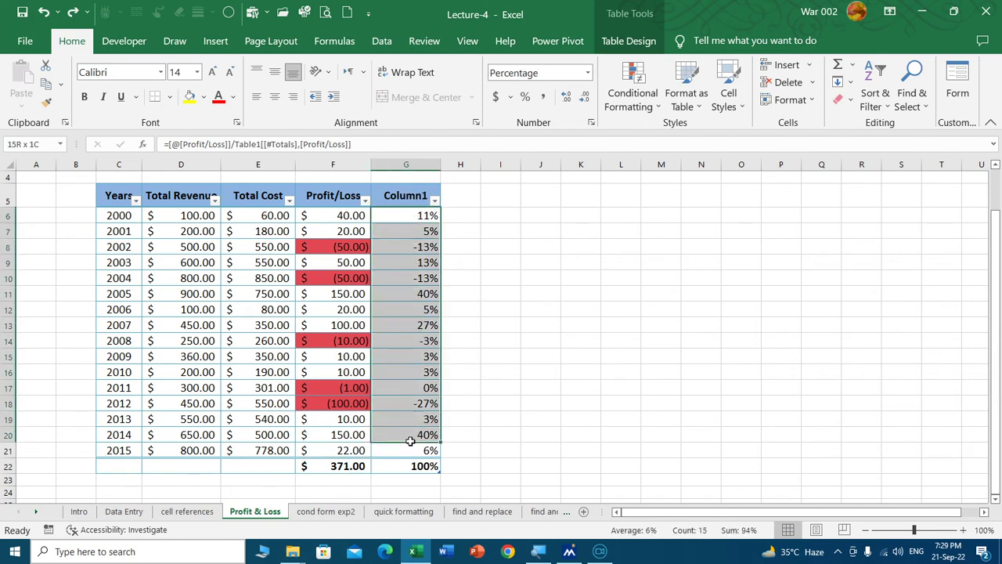
click(647, 110)
mouse_move(683, 169)
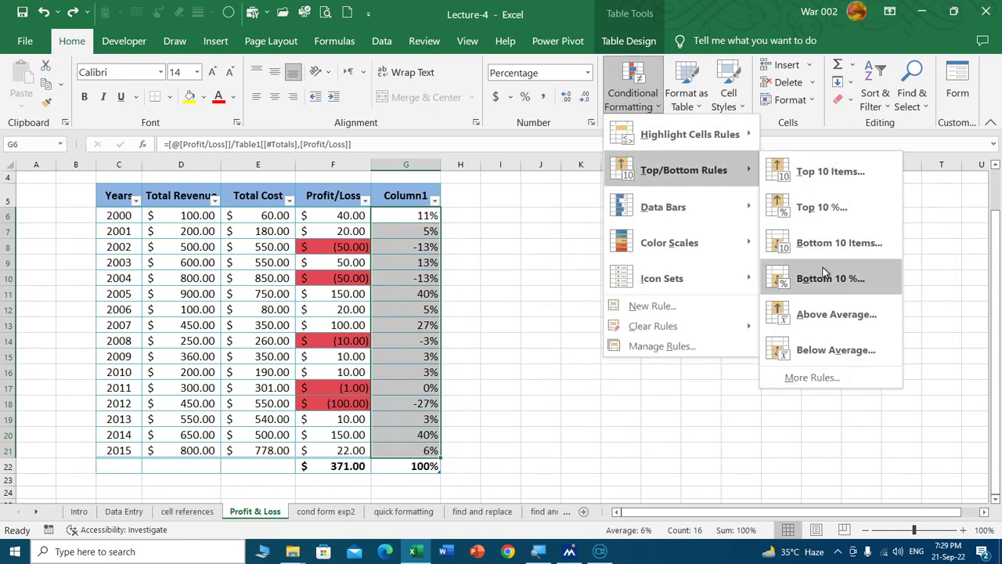
Apply a Bottom 10% light red rule to Column1 G6:G21, marking the 2012 value -27%.
click(822, 278)
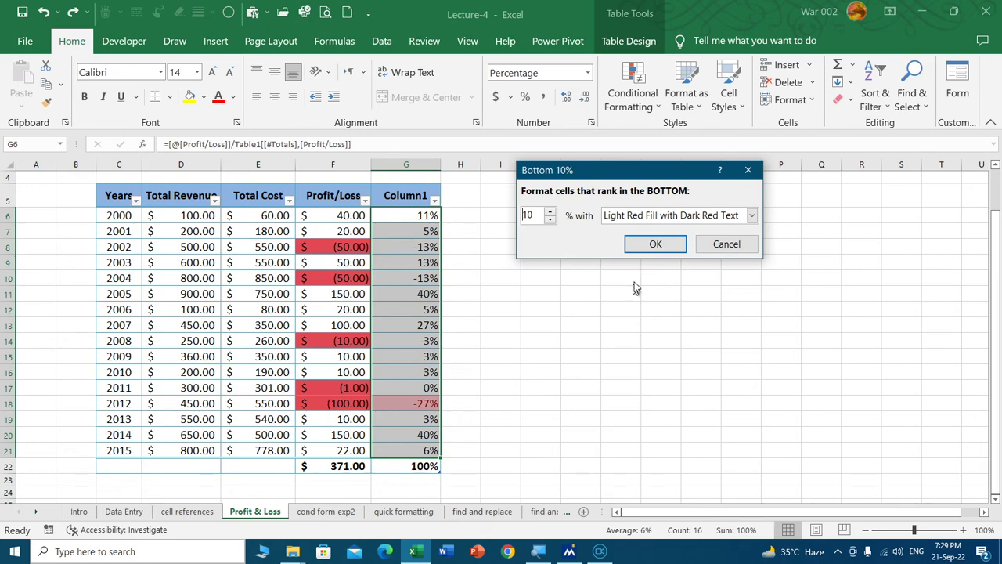
click(655, 245)
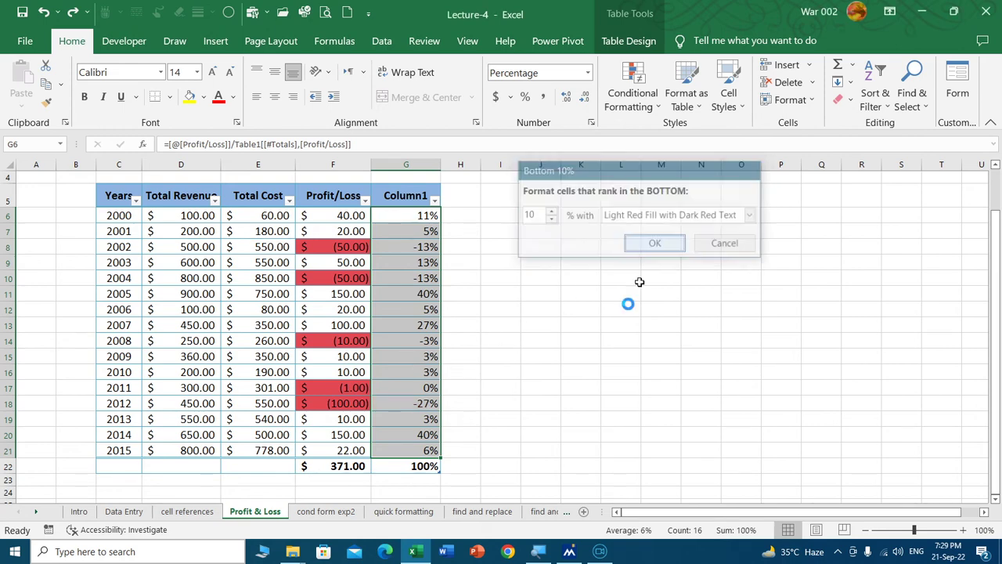
click(463, 387)
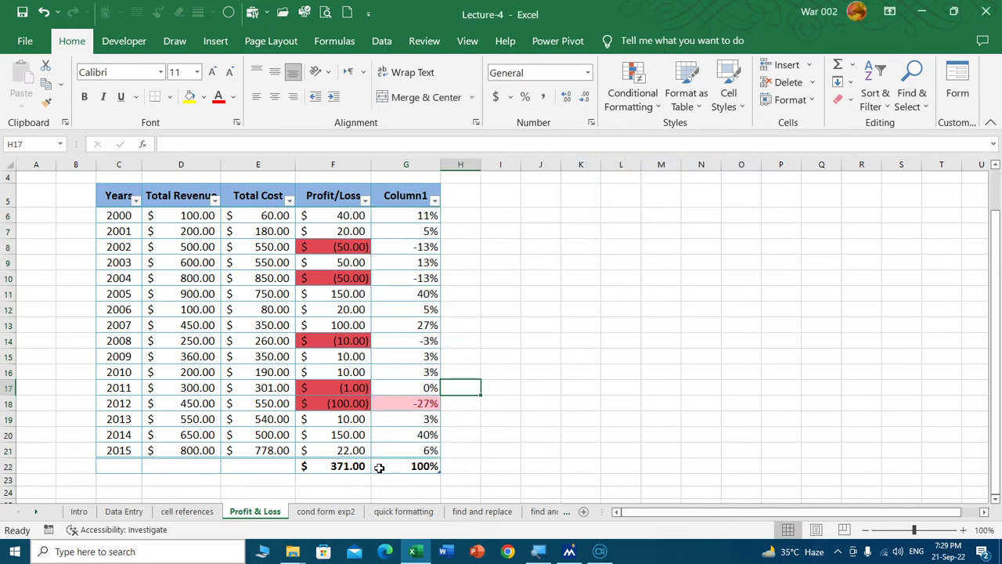
click(395, 405)
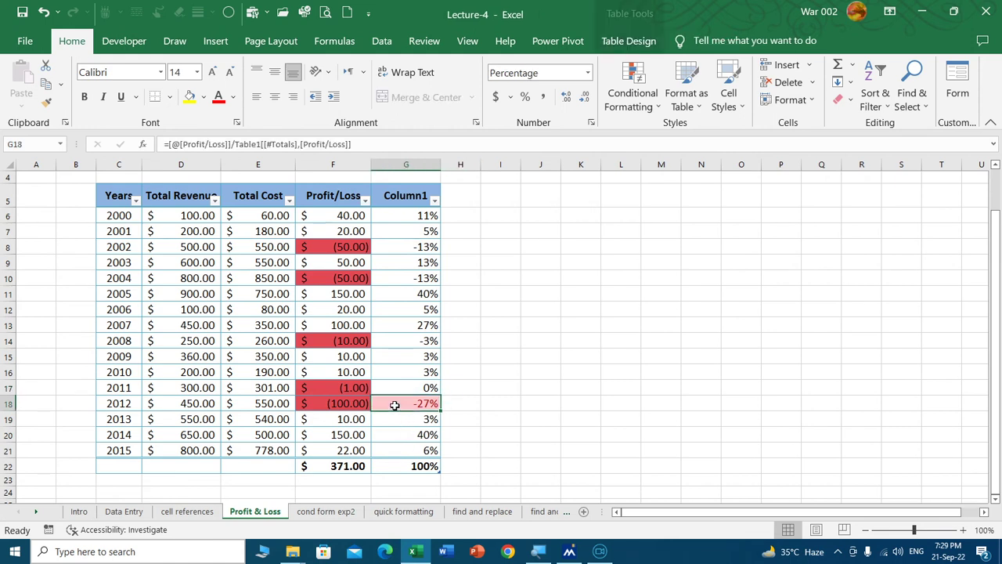
click(325, 401)
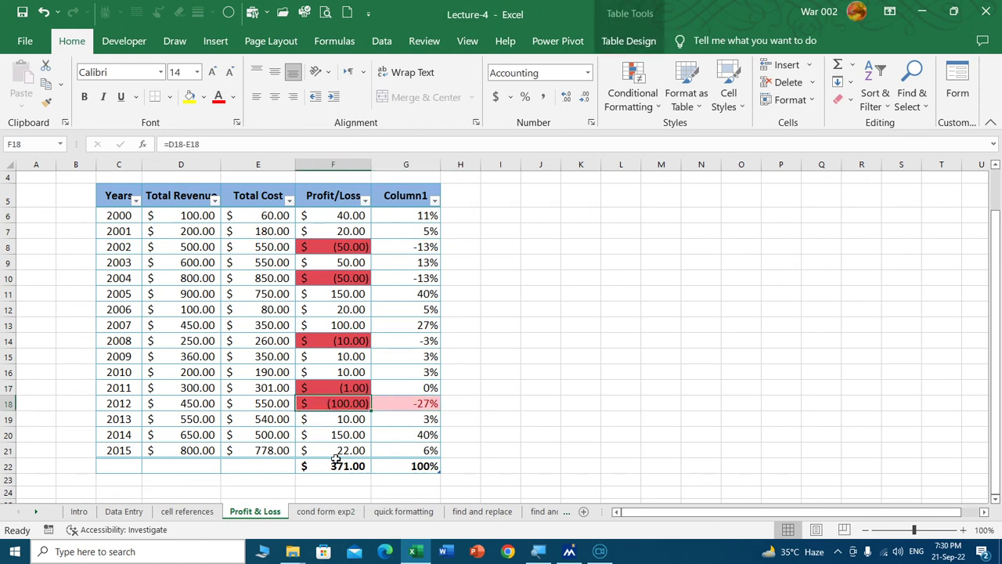
Select Column1 G5:G21 and clear its conditional formatting rules.
click(642, 110)
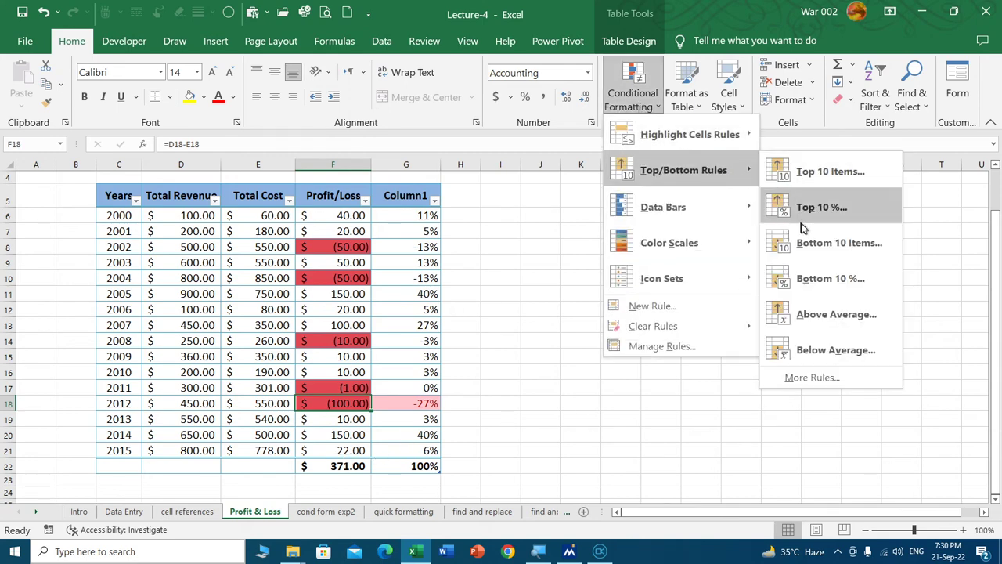
mouse_move(669, 243)
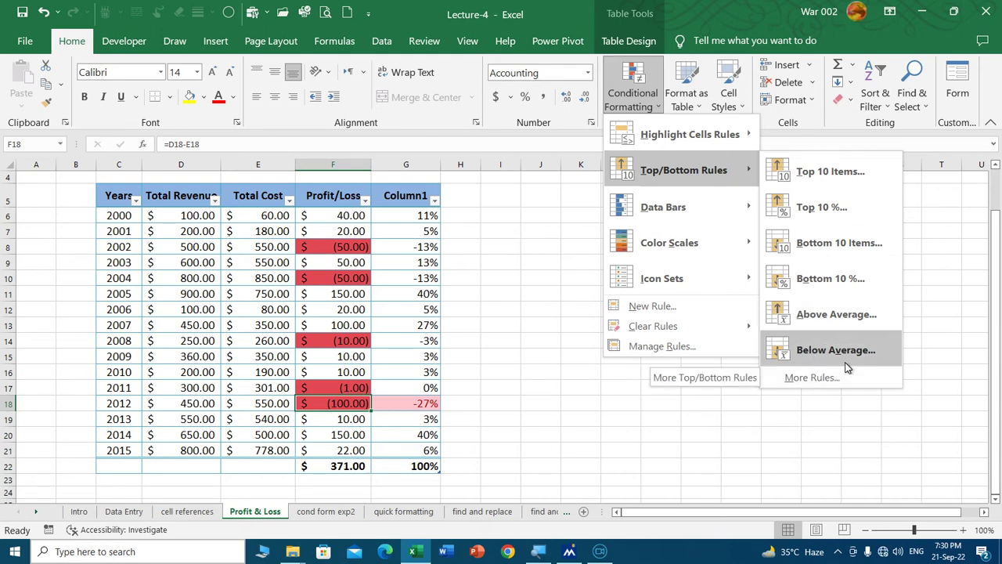
click(508, 245)
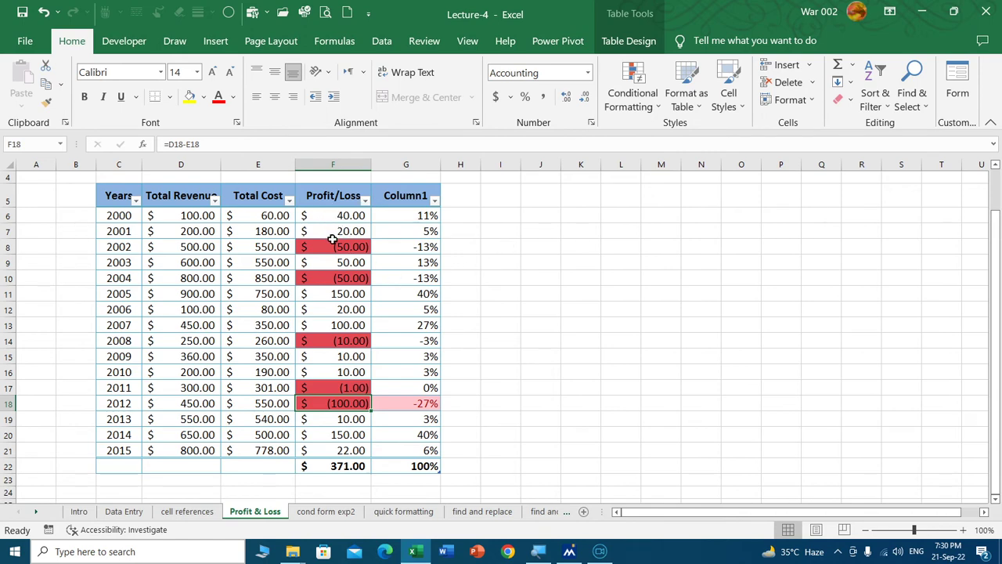
click(334, 243)
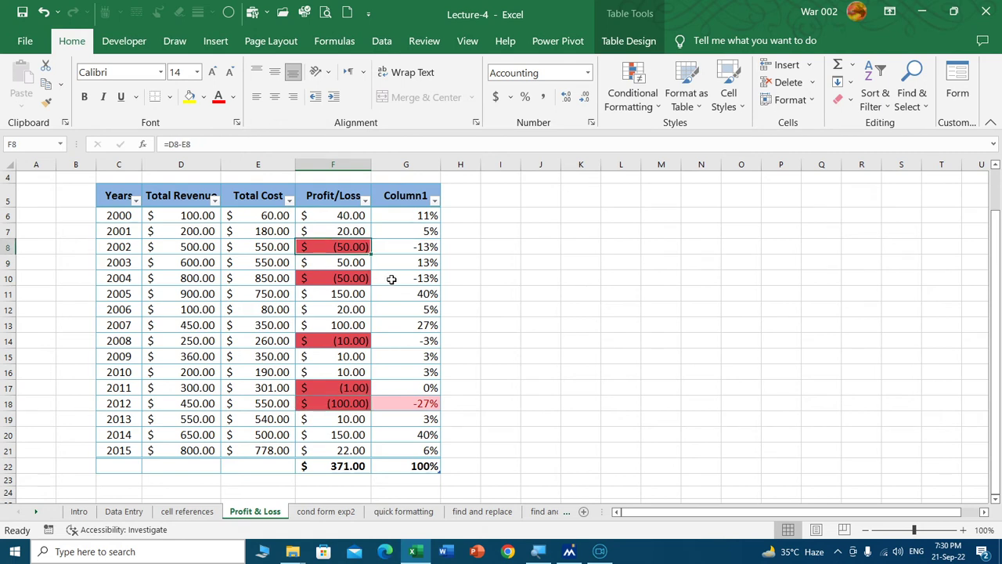
drag(400, 202, 420, 453)
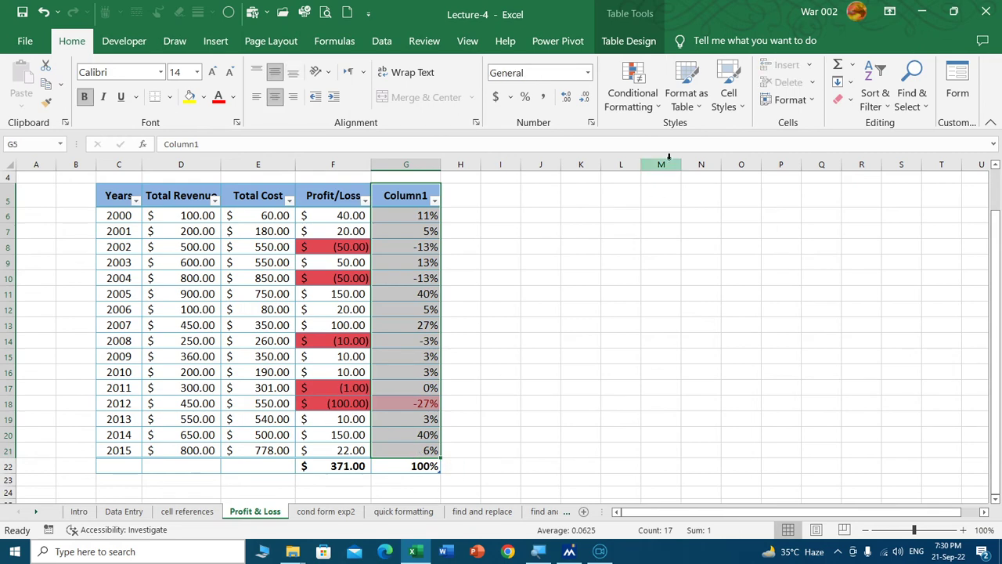
click(654, 110)
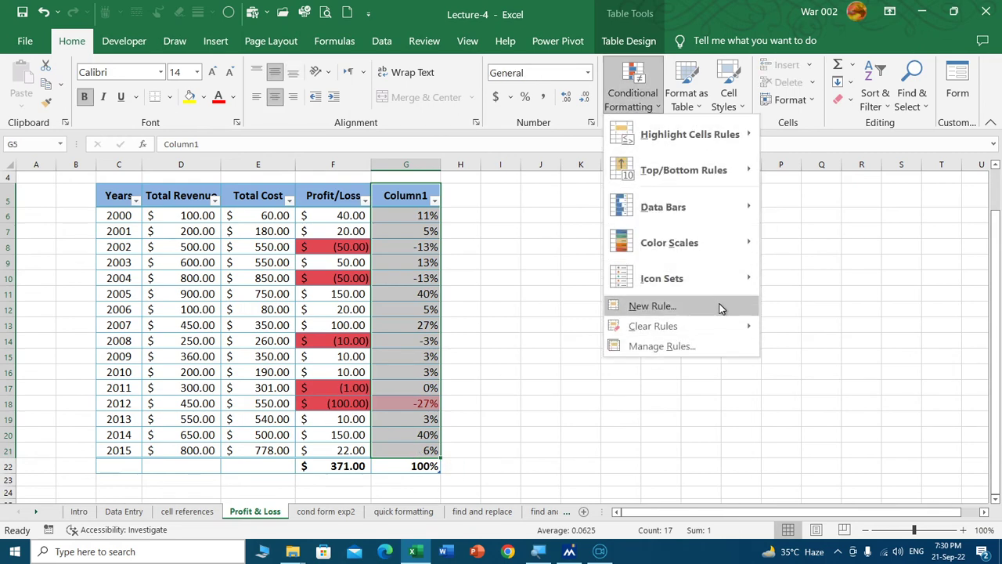
click(790, 327)
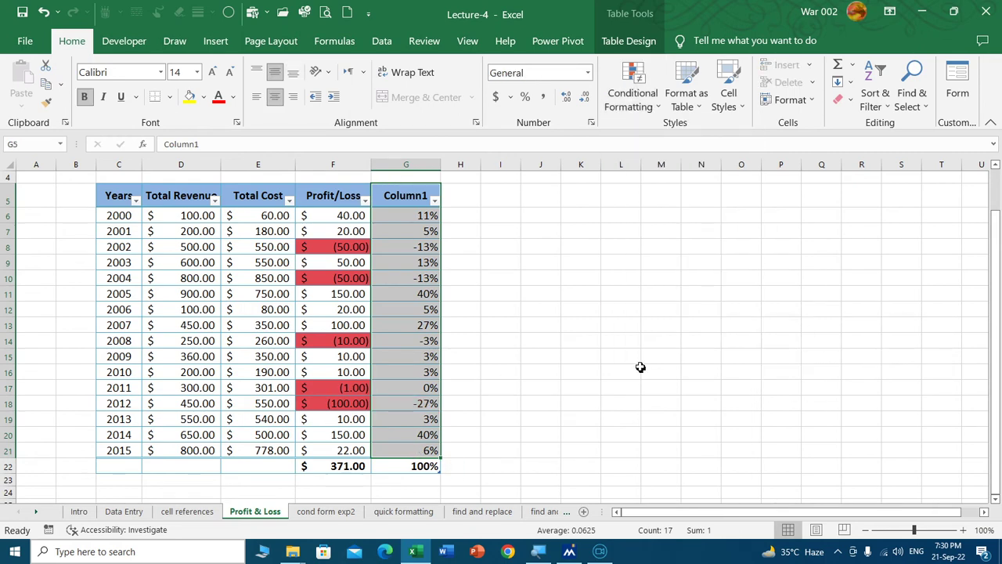
click(623, 369)
click(350, 244)
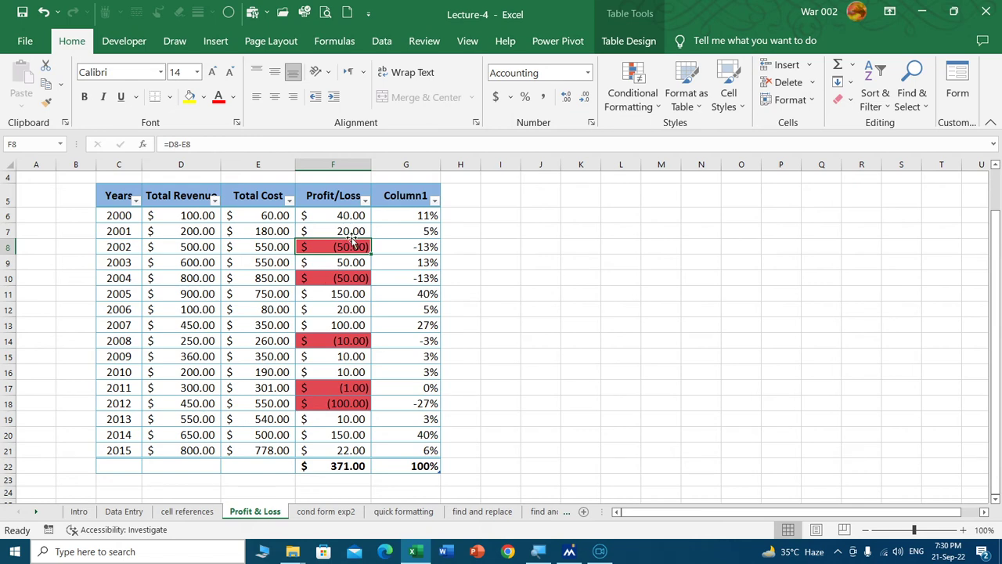
click(637, 106)
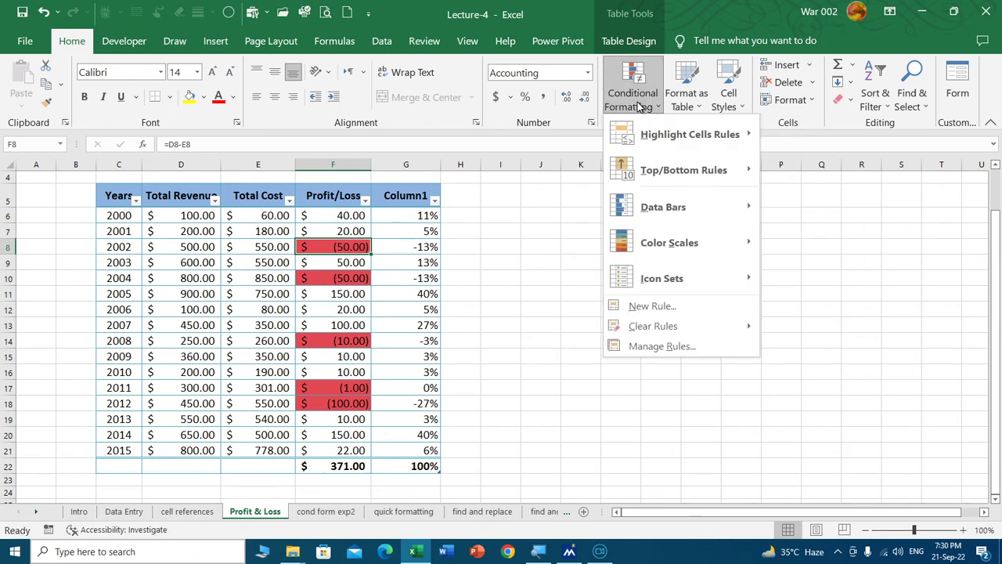
Review and delete the =$F6:$F16<0 negative-value rule in the Rules Manager.
click(688, 347)
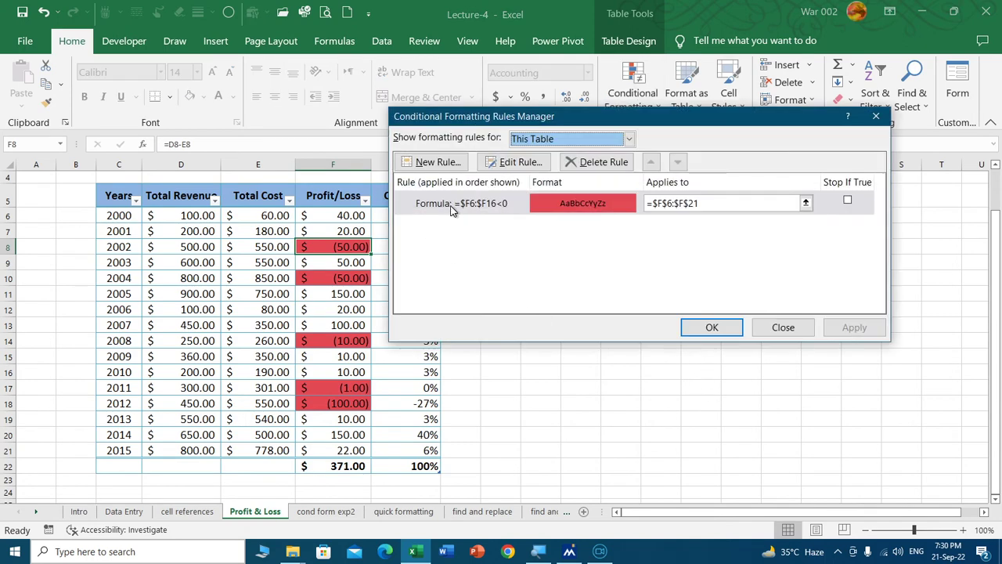
click(521, 162)
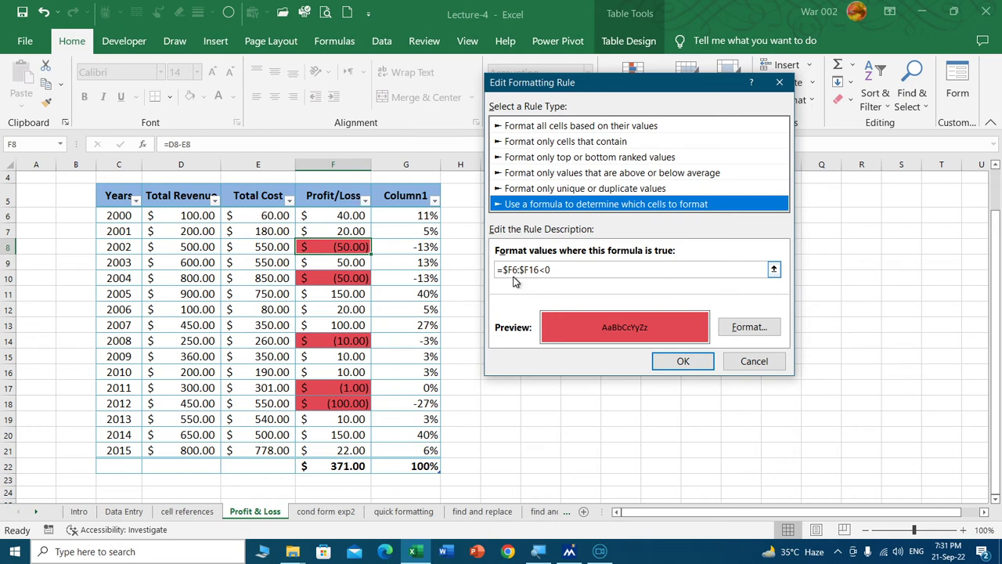
click(753, 364)
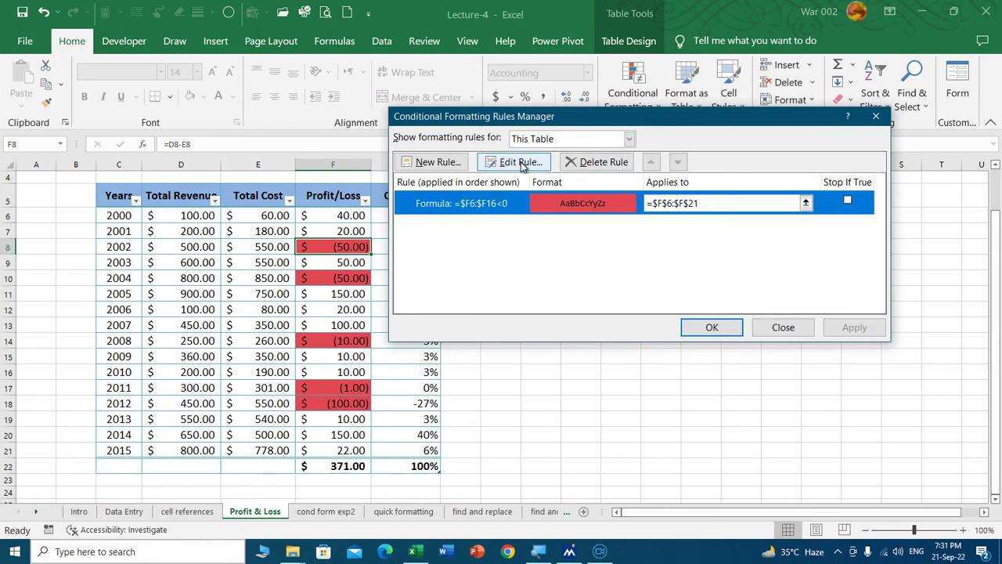
click(522, 162)
click(753, 363)
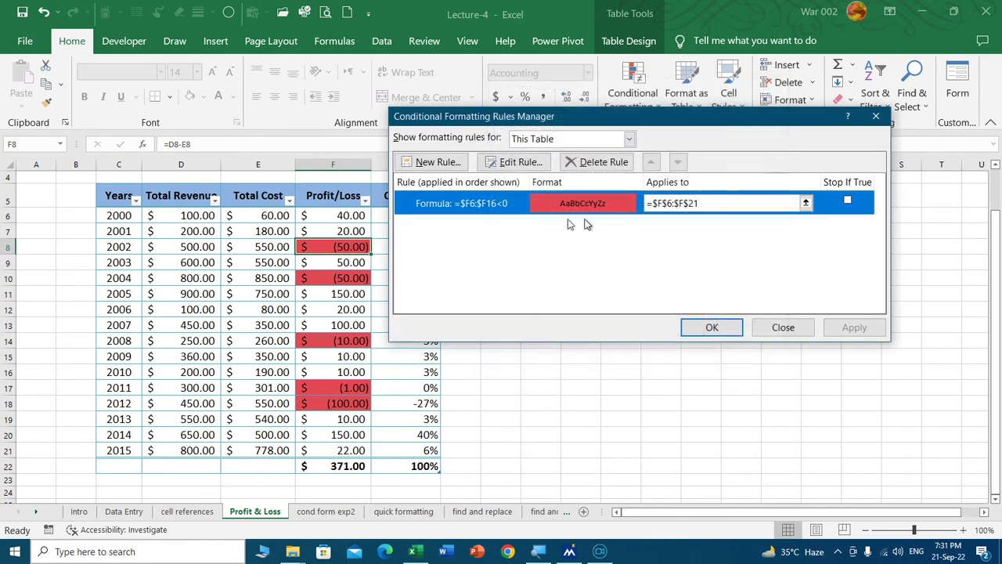
click(606, 163)
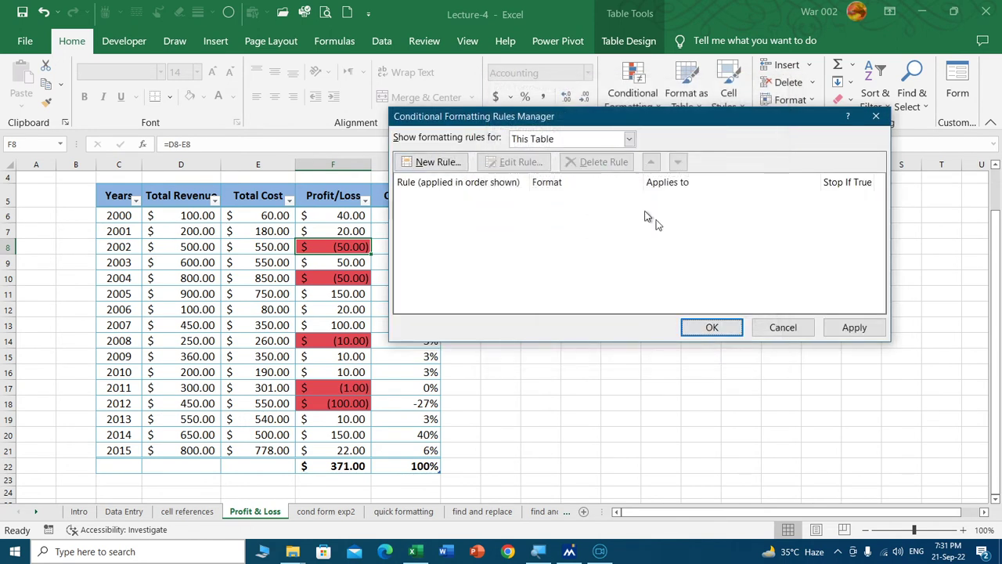
click(709, 332)
click(506, 385)
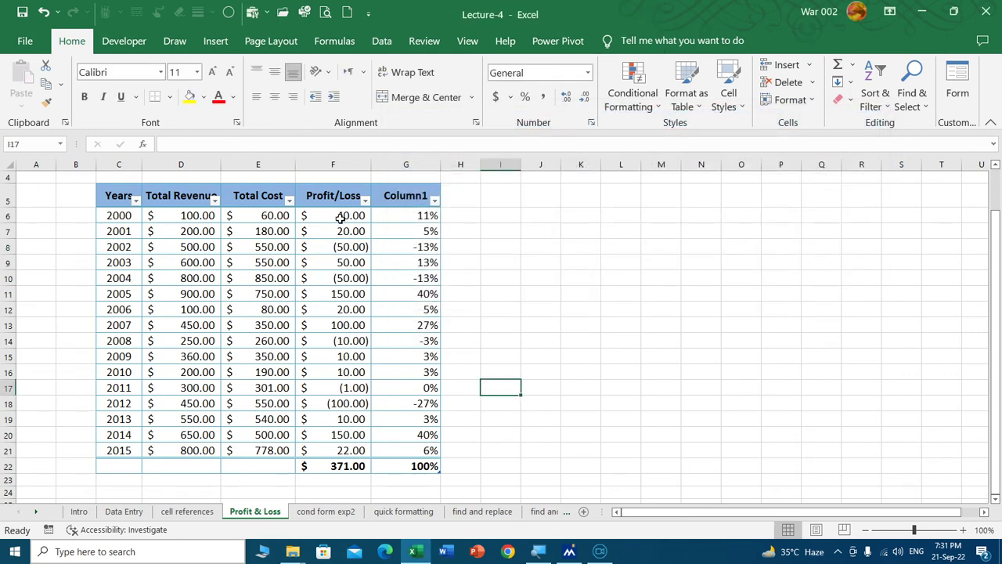
drag(339, 218, 332, 448)
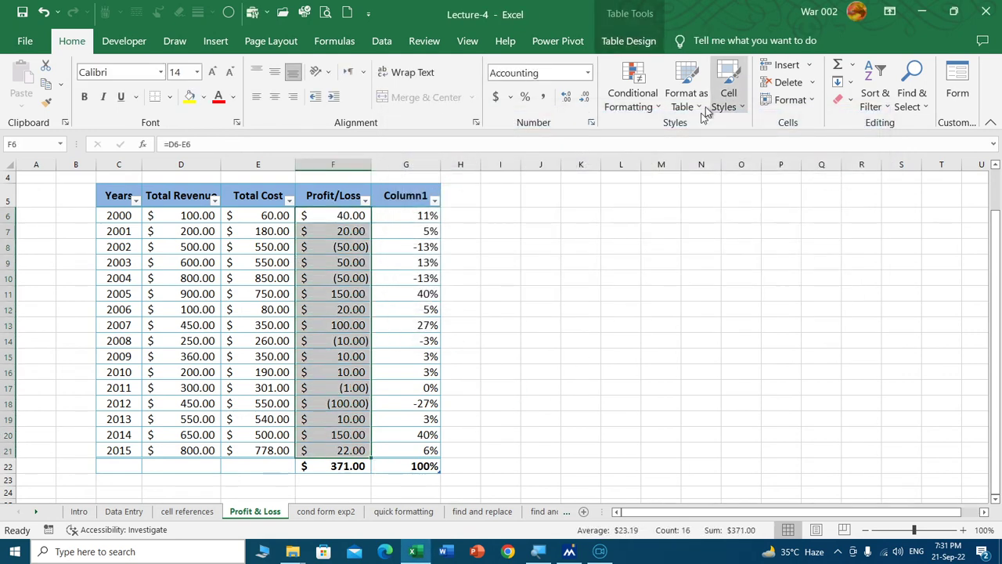
Start a new conditional formatting rule of the 'Use a formula to determine which cells to format' type.
click(633, 100)
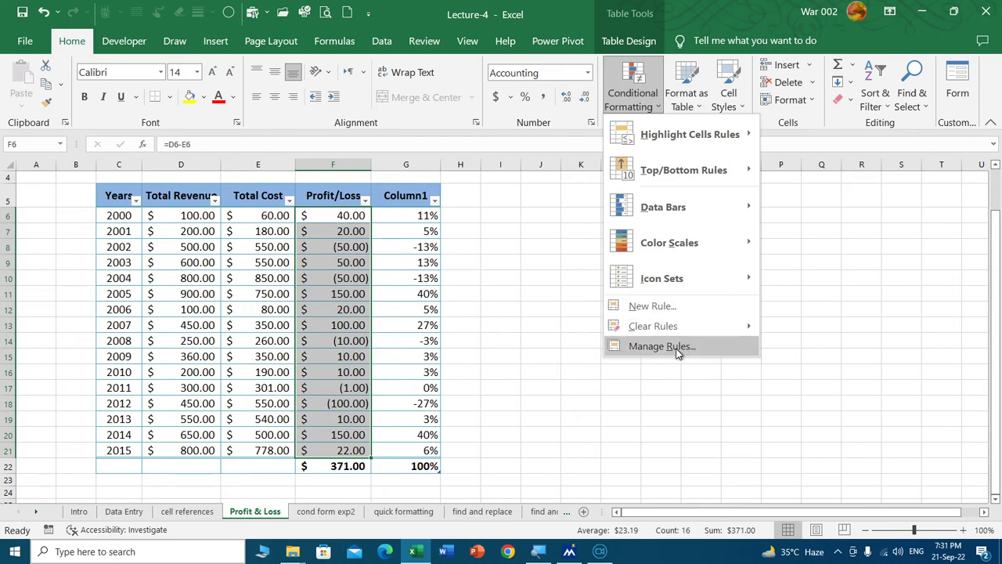
click(656, 306)
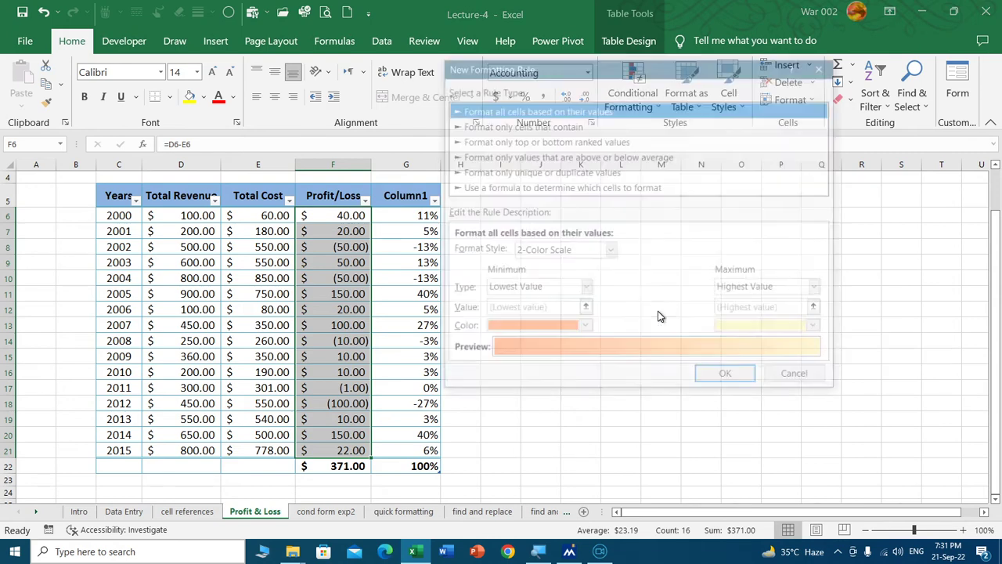
drag(601, 71, 676, 79)
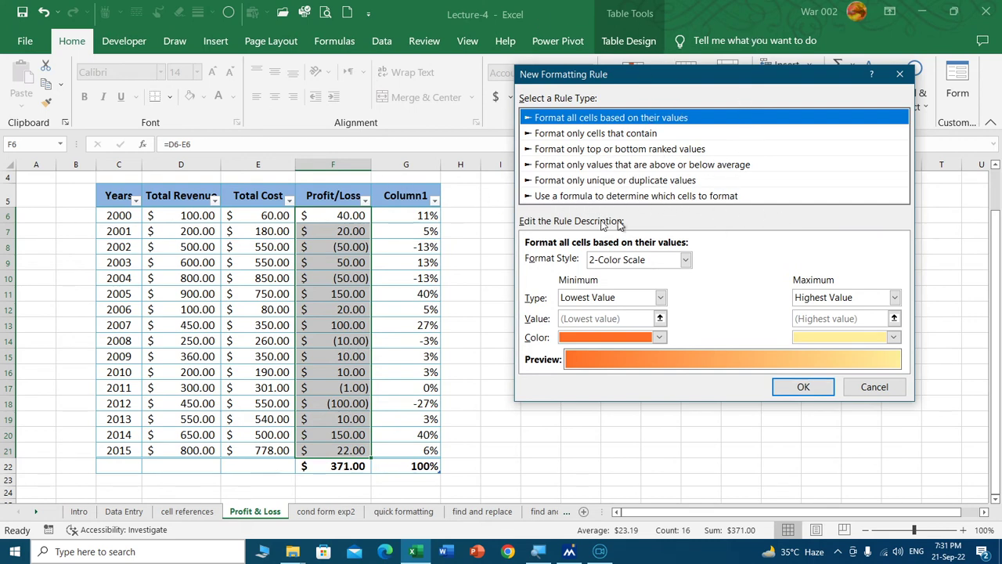
click(663, 198)
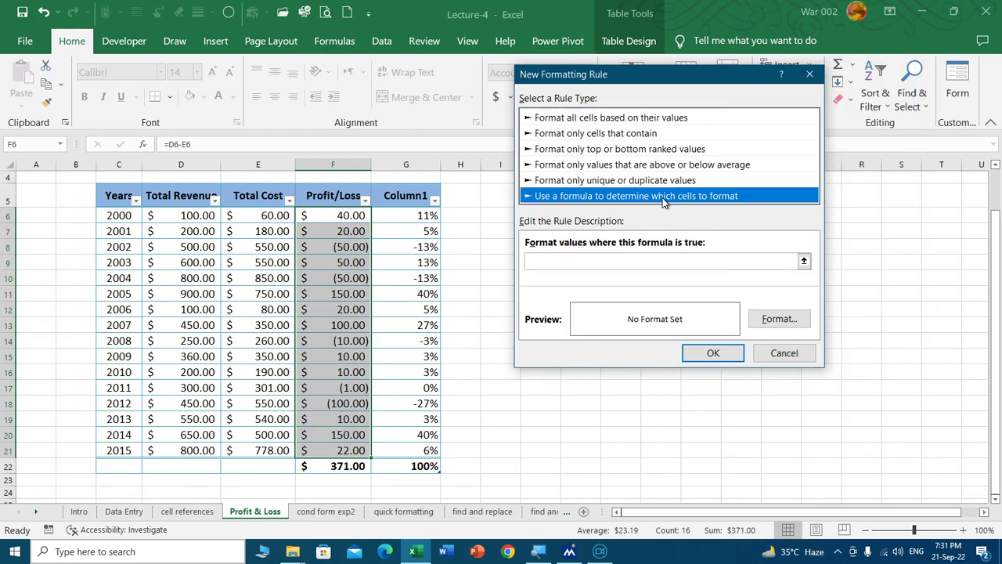
Enter the rule formula from F6:F21, making the starting row reference relative ($F6).
click(606, 261)
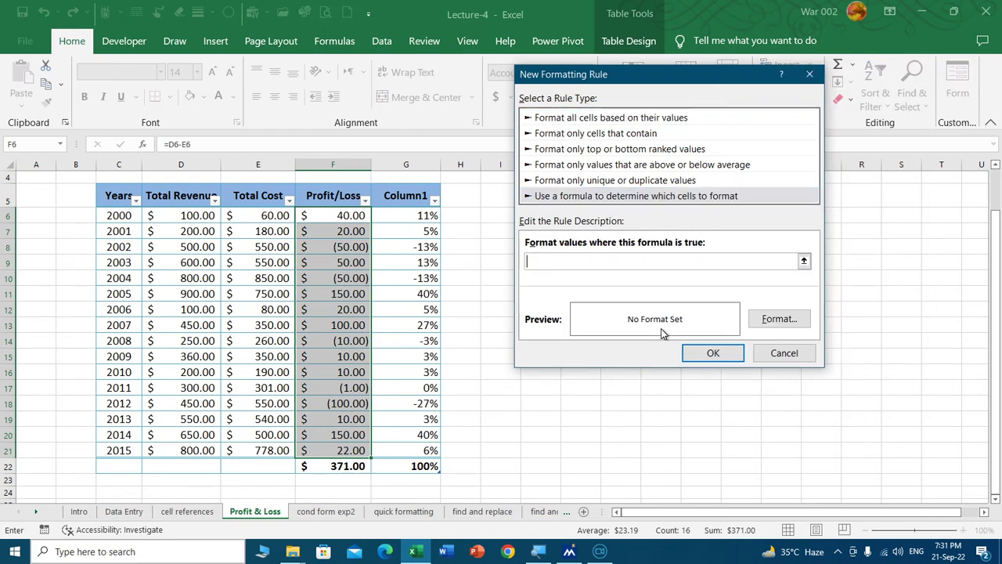
text(=)
drag(329, 221, 327, 445)
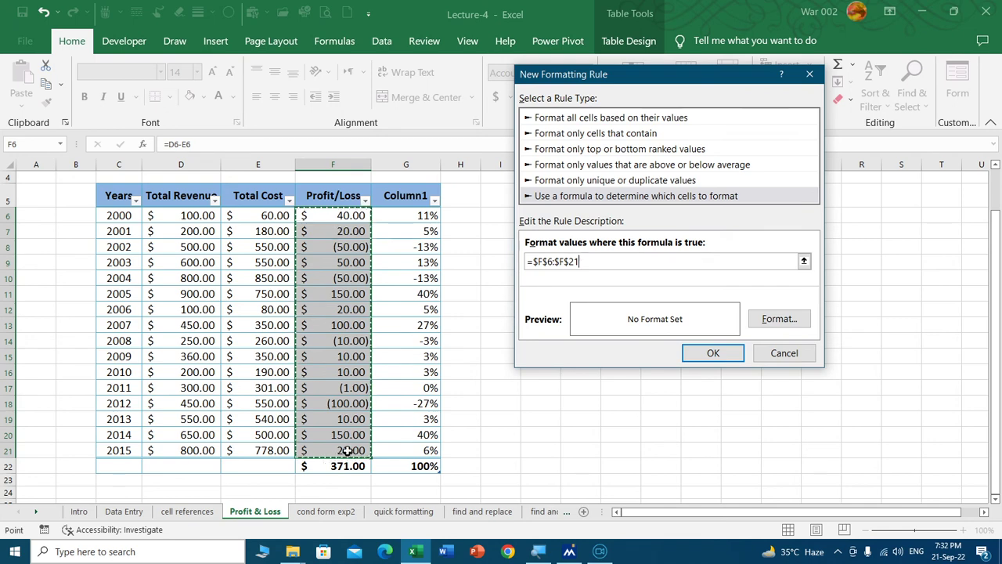
click(546, 261)
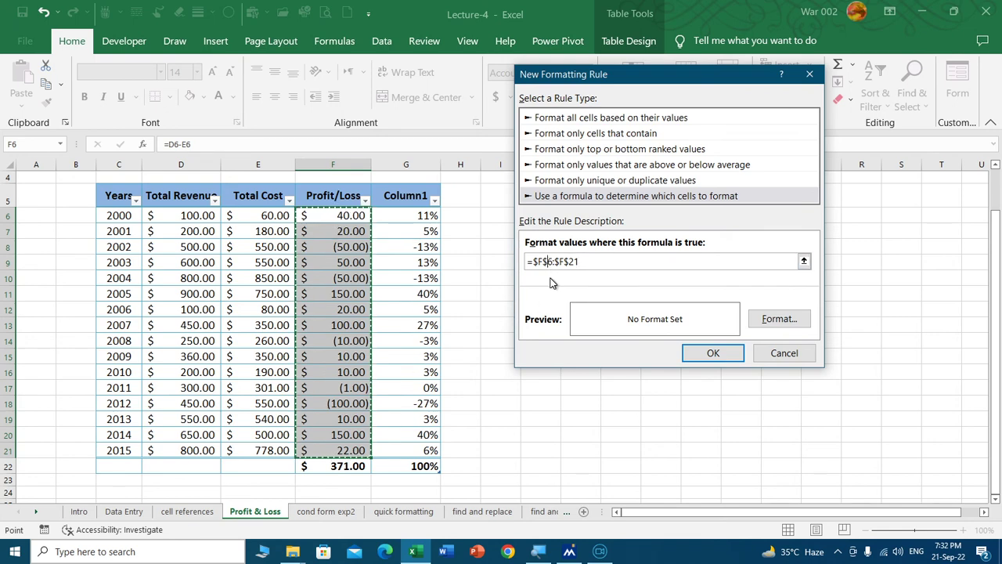
key(BackSpace)
text(+)
key(Right)
key(Right)
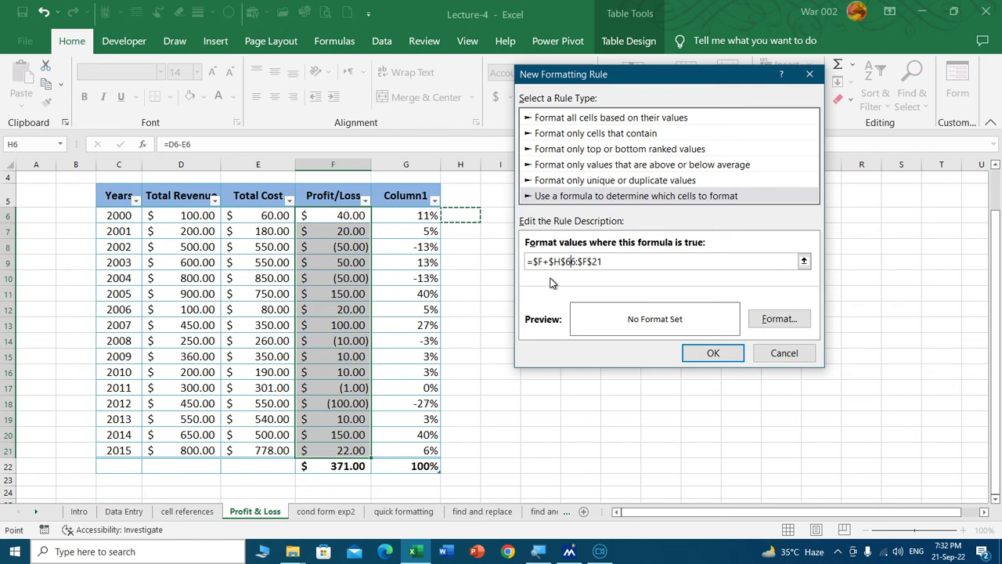
key(BackSpace)
key(BackSpace)
key(BackSpace)
key(BackSpace)
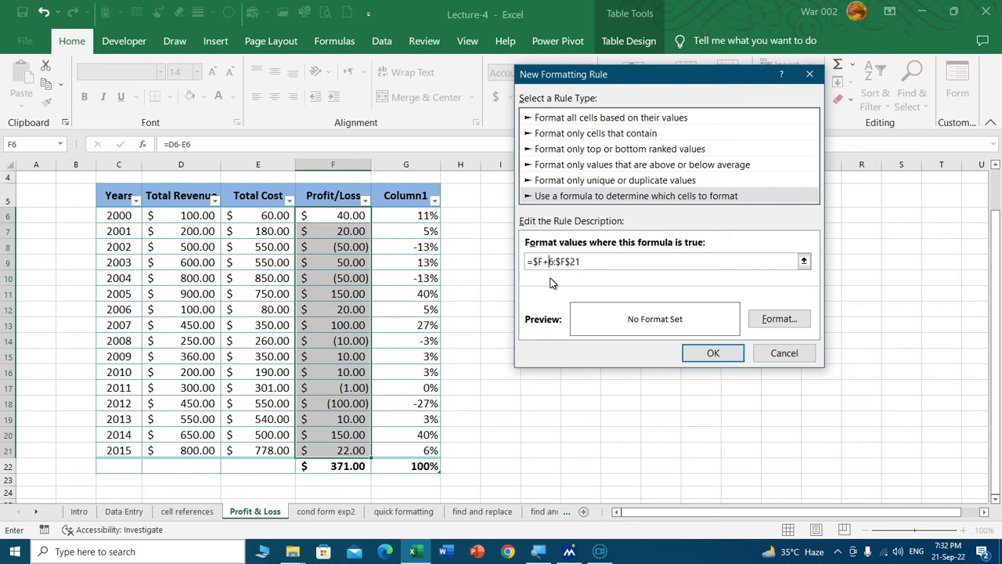
key(BackSpace)
Give the negative Profit/Loss rule an orange fill and apply it to F6:F21.
click(604, 263)
click(798, 319)
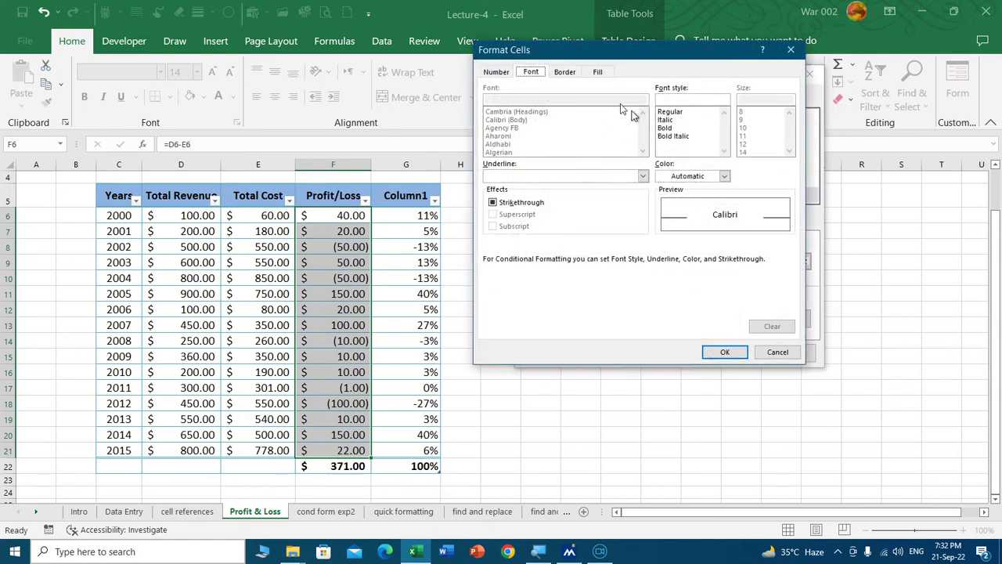
click(598, 72)
click(585, 156)
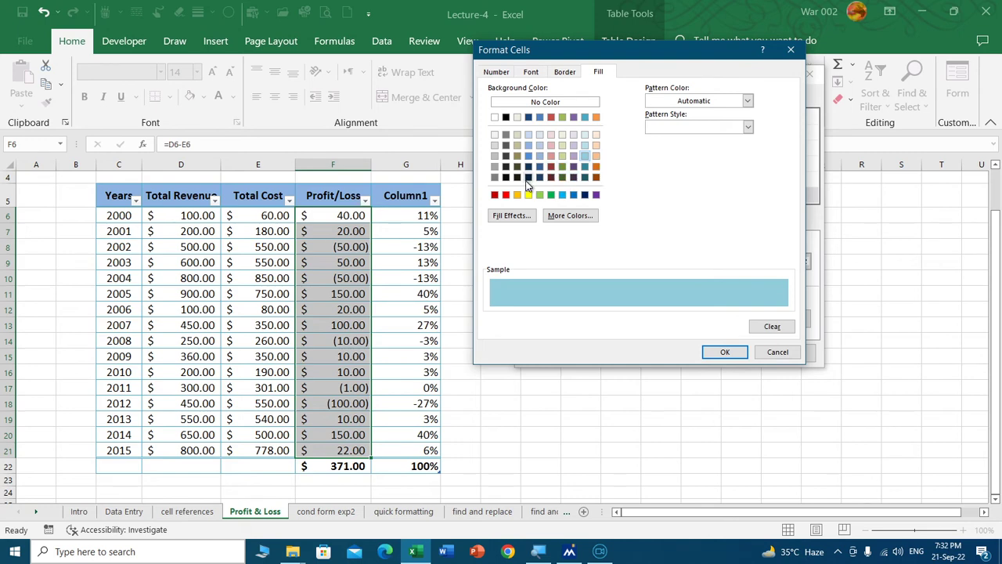
click(597, 158)
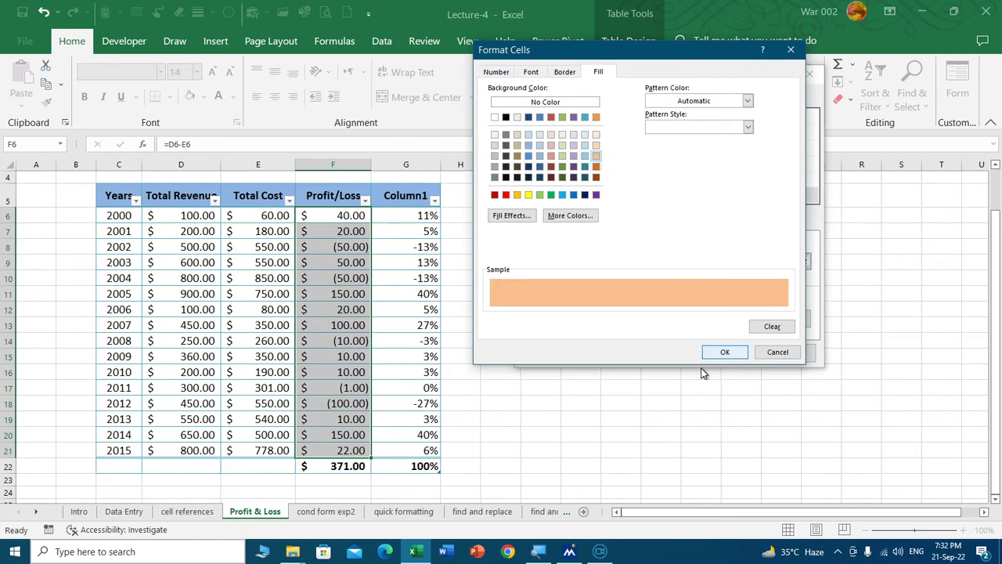
click(712, 352)
click(712, 353)
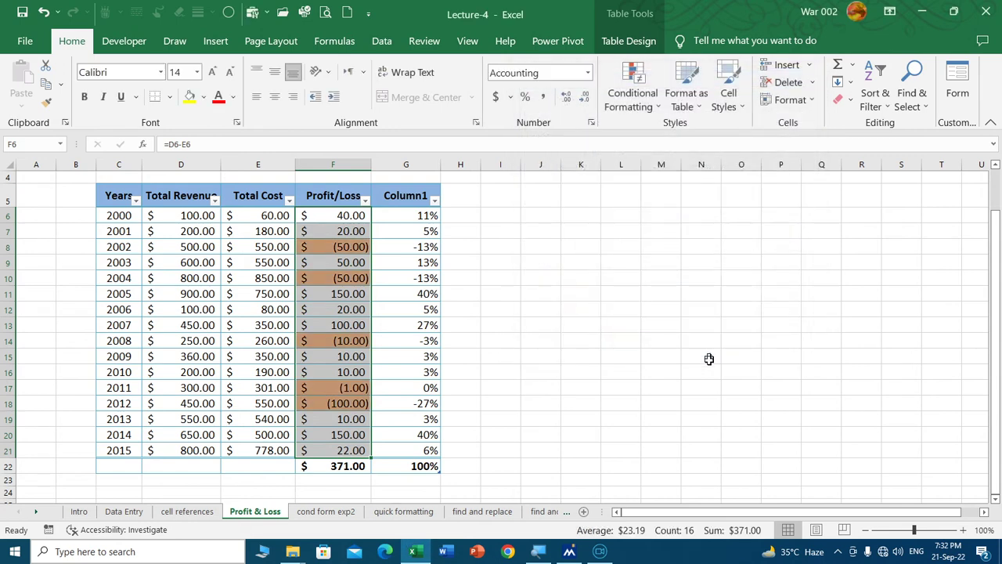
click(596, 296)
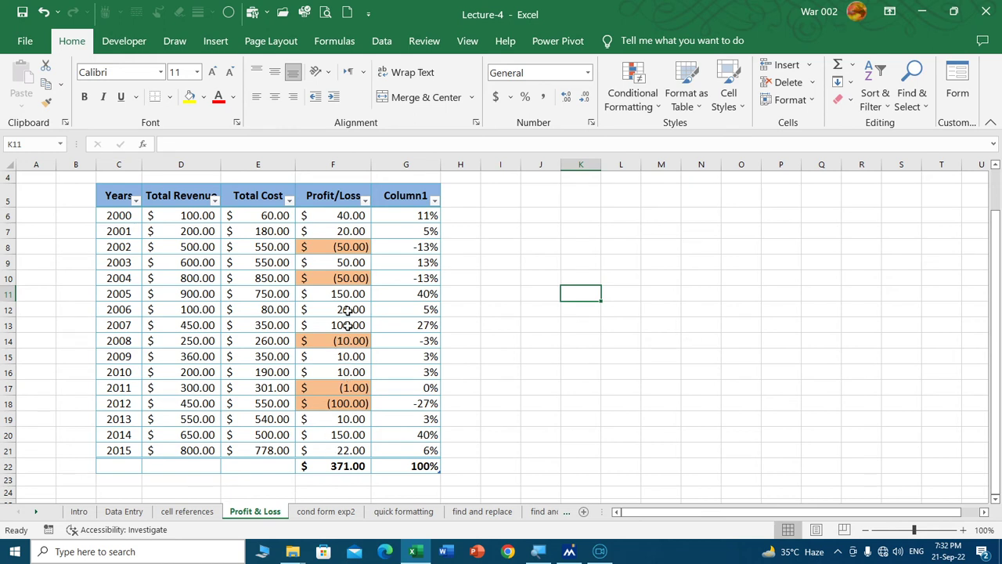
Check the new rule in the Conditional Formatting Rules Manager, then close it.
click(339, 244)
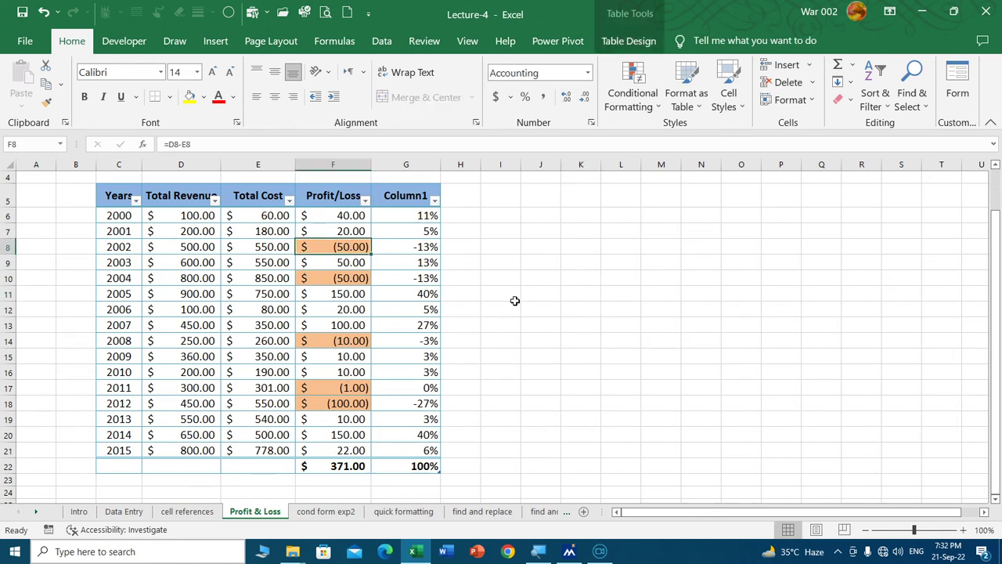
click(644, 104)
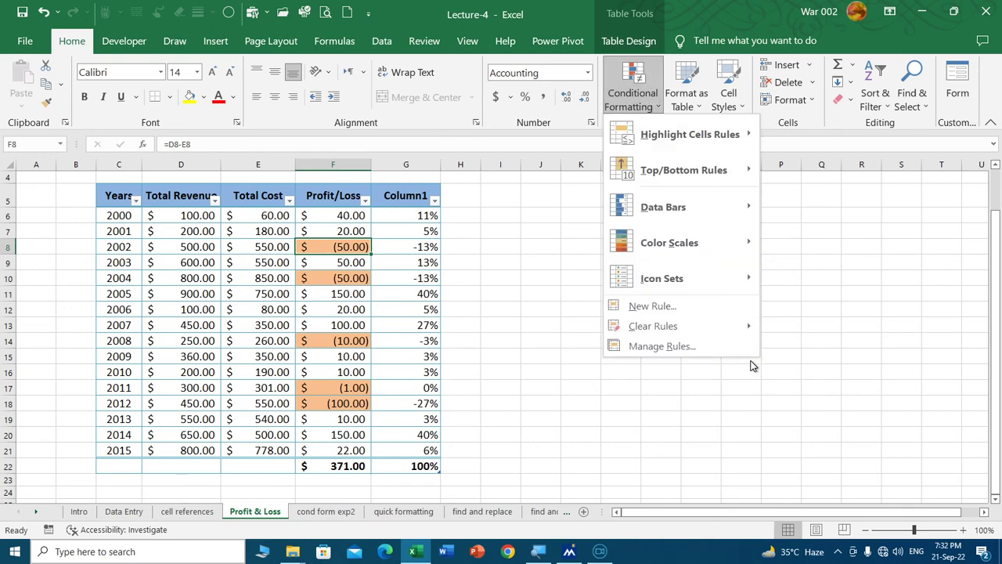
click(686, 346)
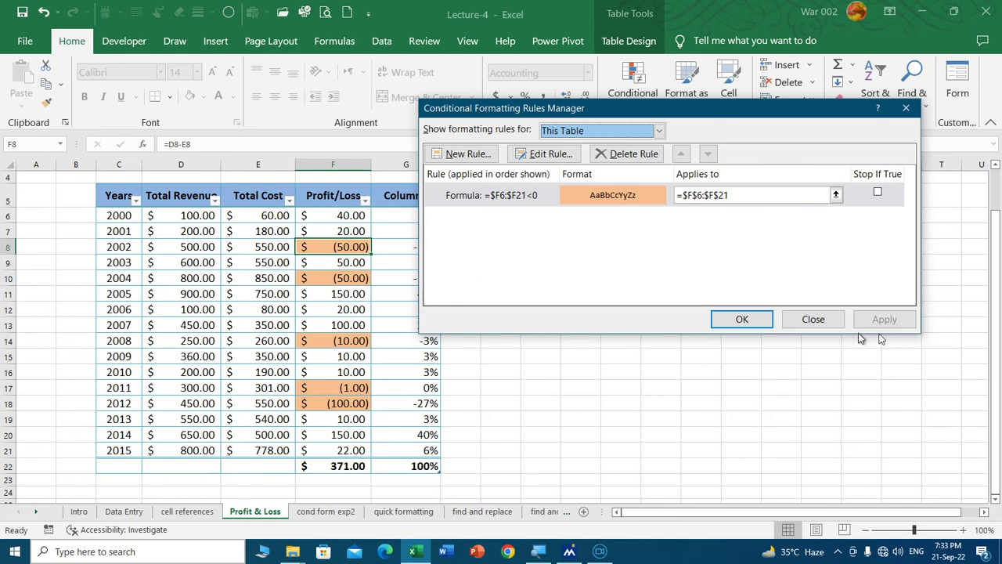
click(830, 319)
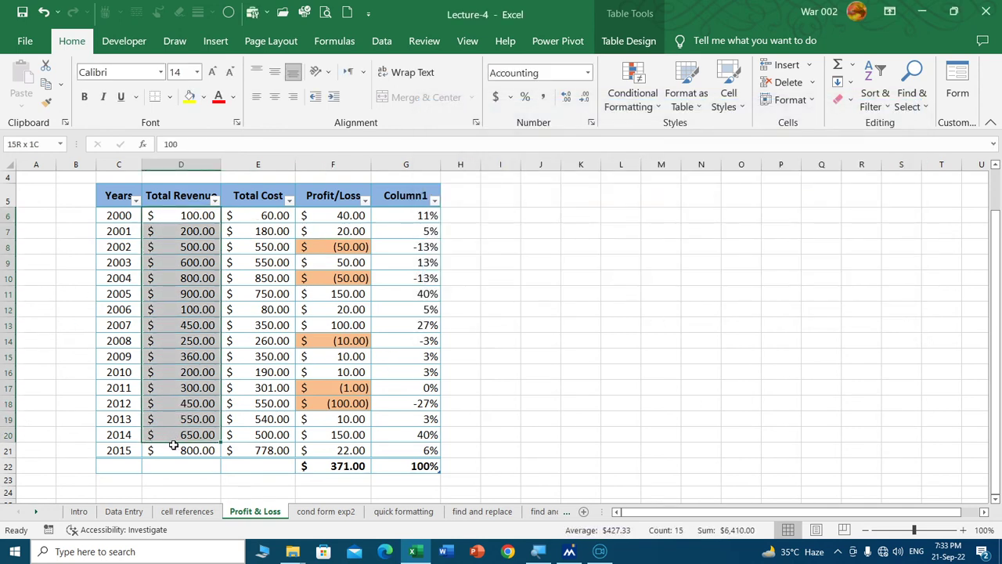
Highlight the top 3 Total Revenue values in D6:D20, then select Column1 percentages G6:G20.
drag(171, 218, 176, 435)
click(632, 94)
mouse_move(689, 135)
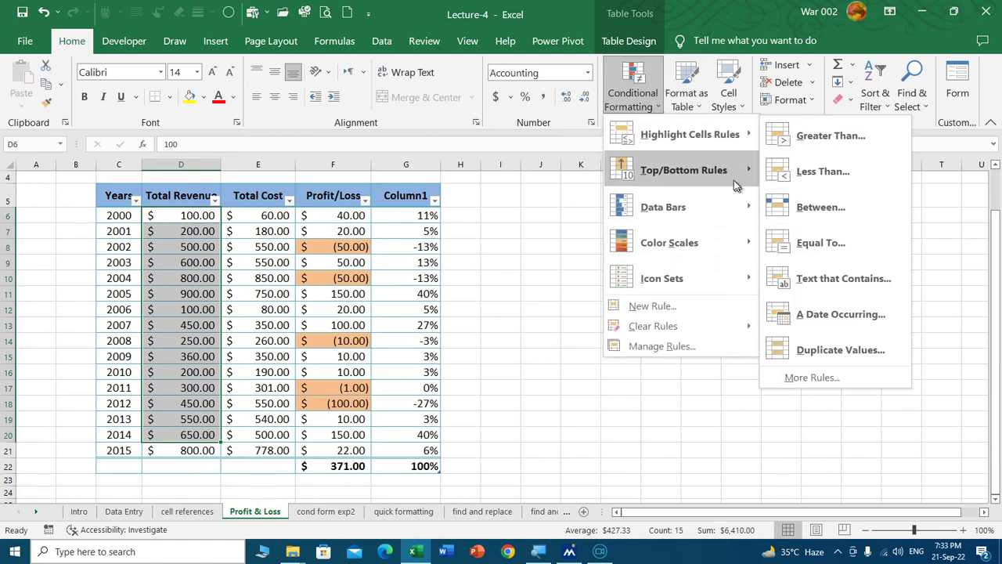
mouse_move(684, 170)
click(794, 180)
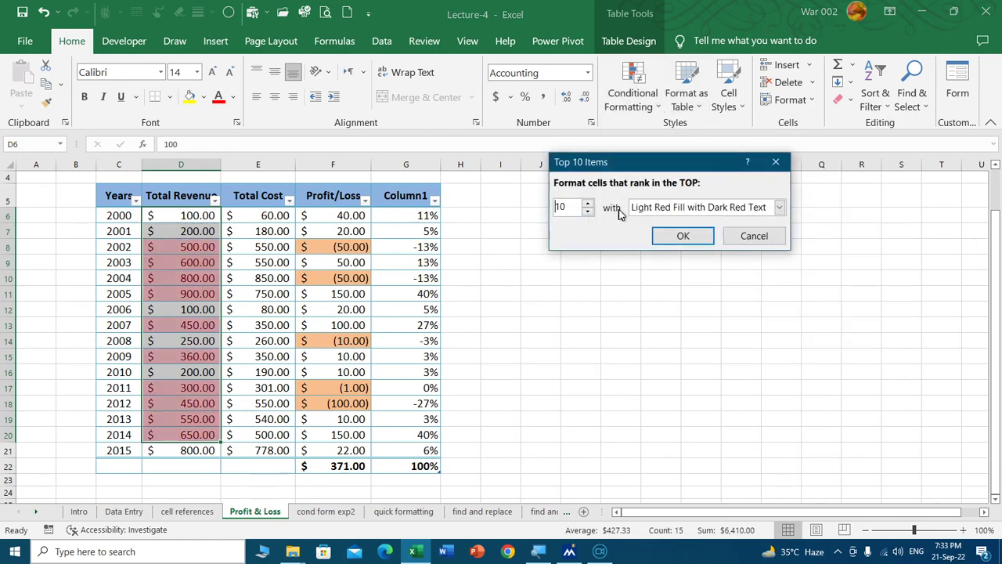
click(587, 202)
click(588, 204)
click(587, 204)
click(588, 204)
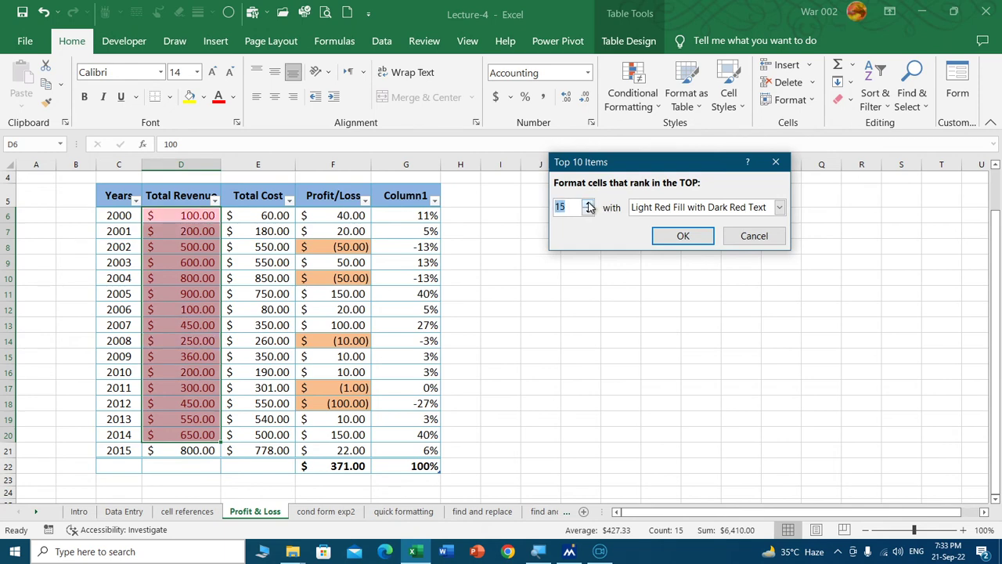
click(587, 211)
click(588, 211)
click(588, 211)
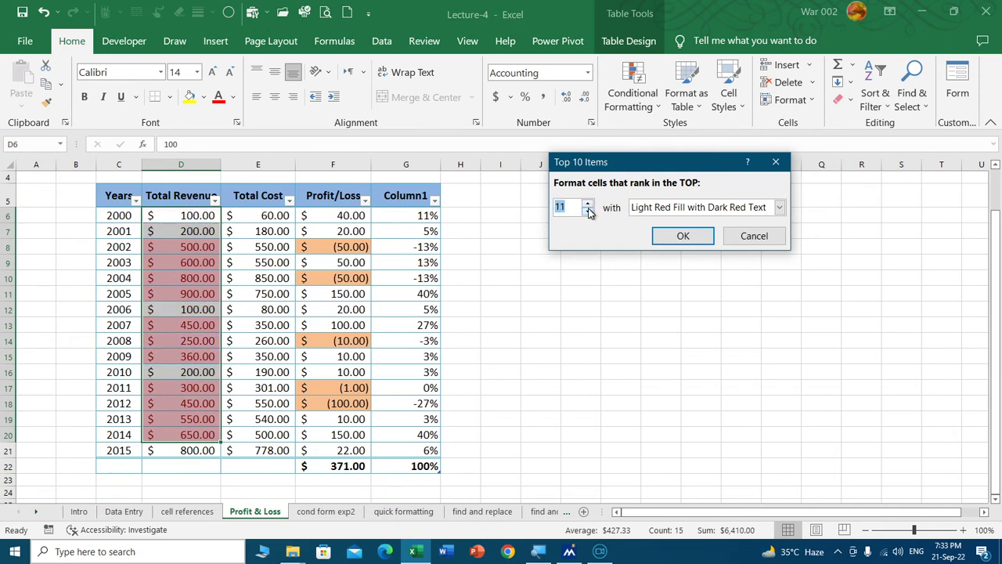
click(587, 211)
key(BackSpace)
key(BackSpace)
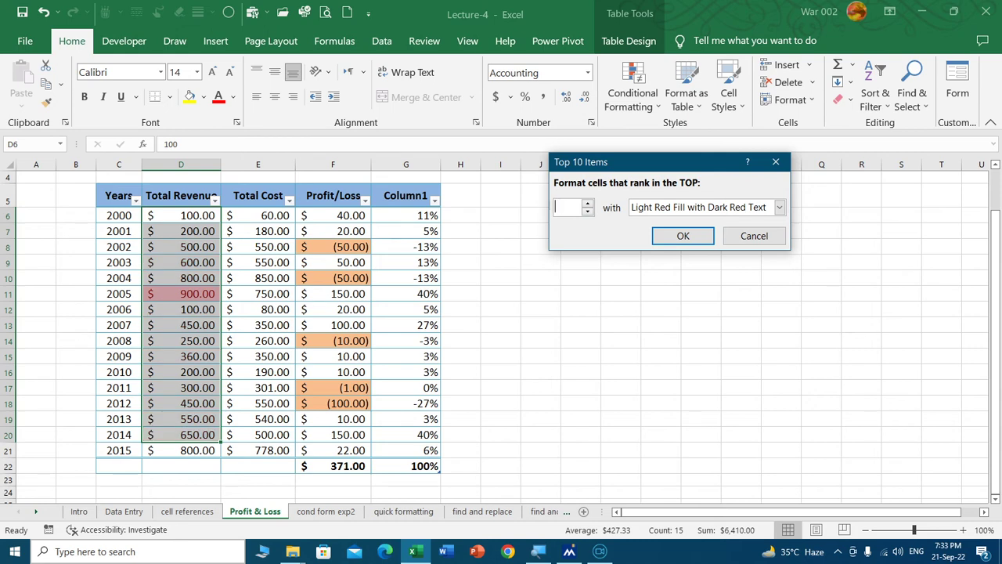
text(3)
key(Return)
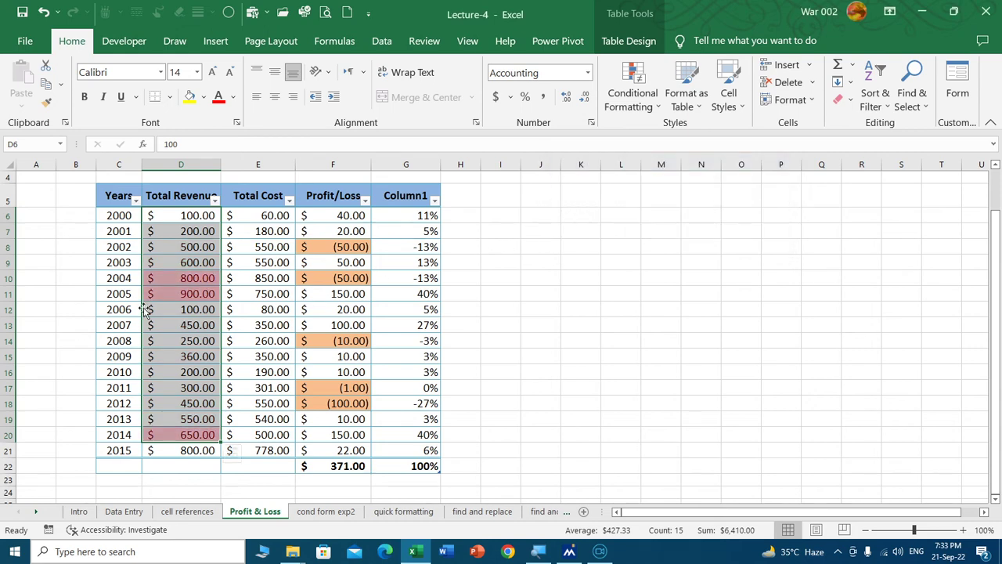
click(211, 342)
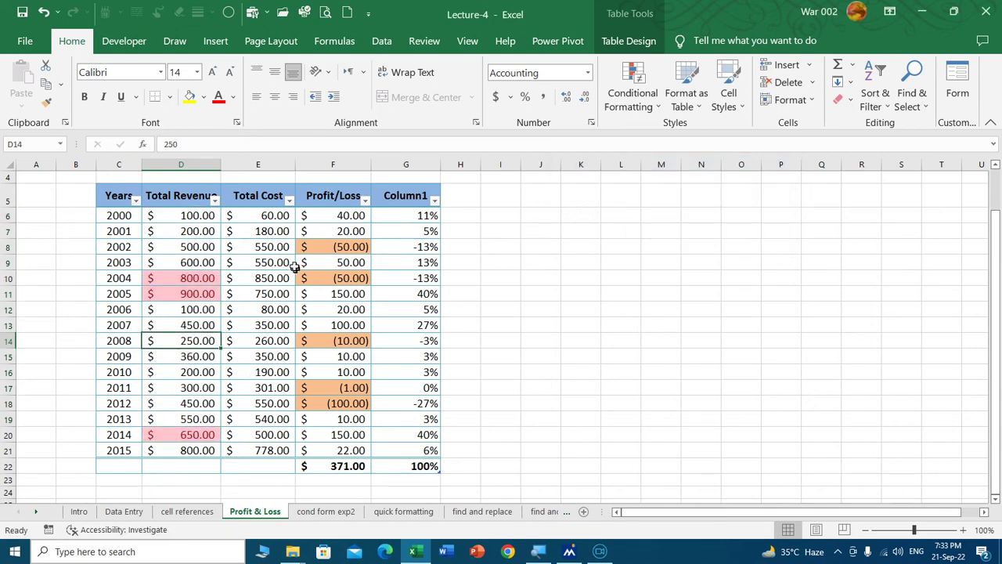
mouse_move(415, 218)
mouse_down()
mouse_move(416, 447)
mouse_move(415, 435)
mouse_up()
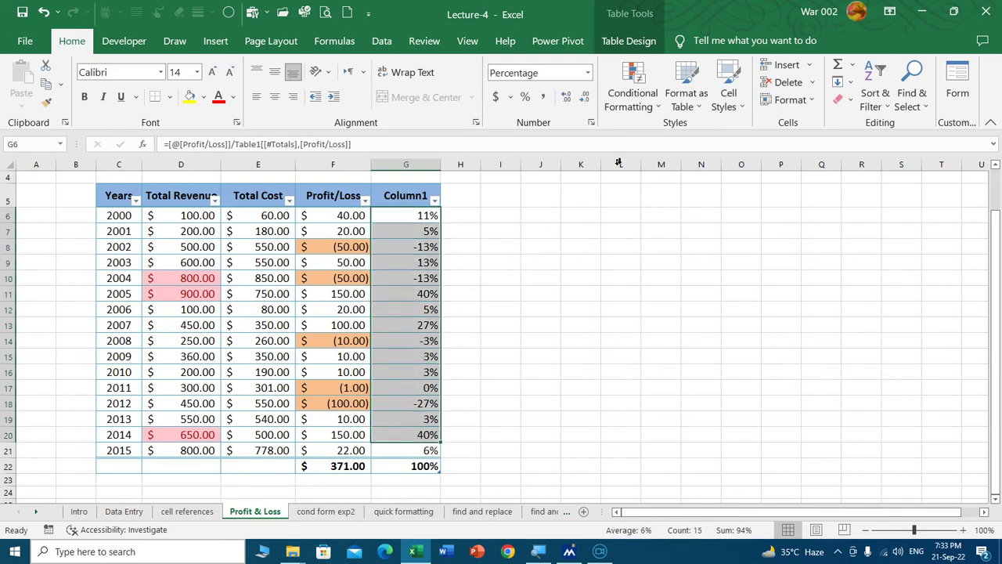
click(640, 102)
mouse_move(682, 170)
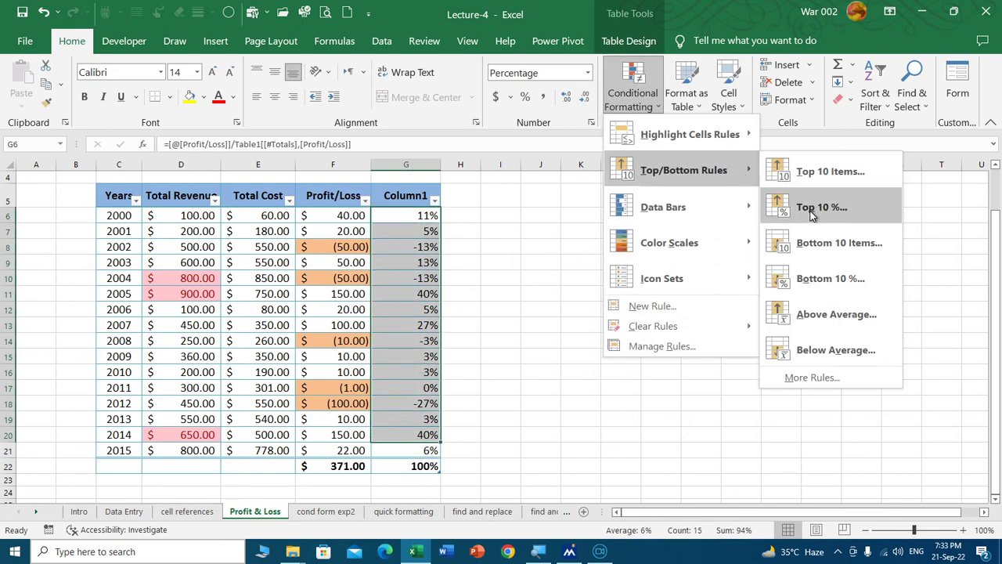
Apply a Top 10% rule with light red fill to the Column1 percentages.
click(818, 208)
click(686, 236)
click(540, 309)
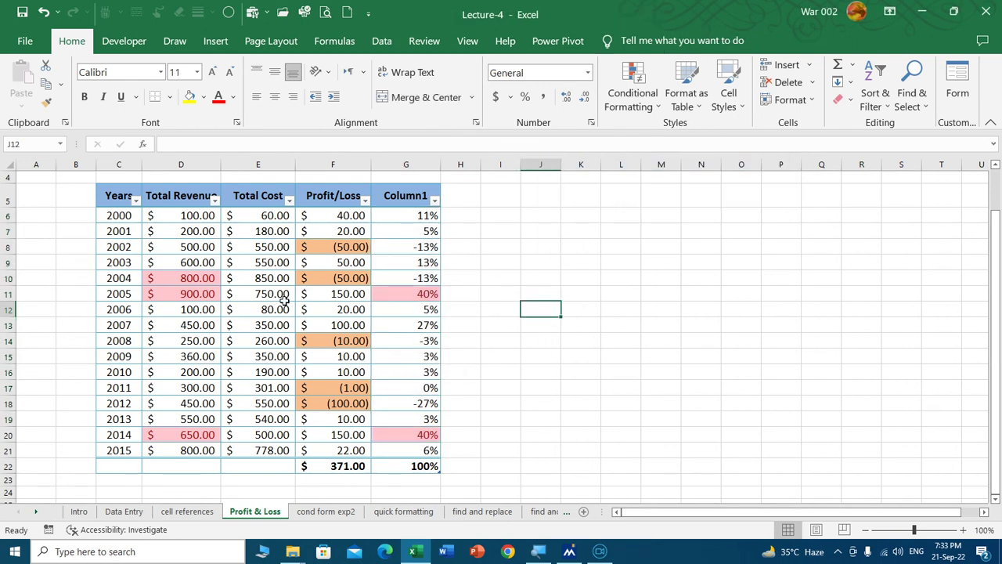
Open the Rules Manager for the table from cell F8.
click(334, 246)
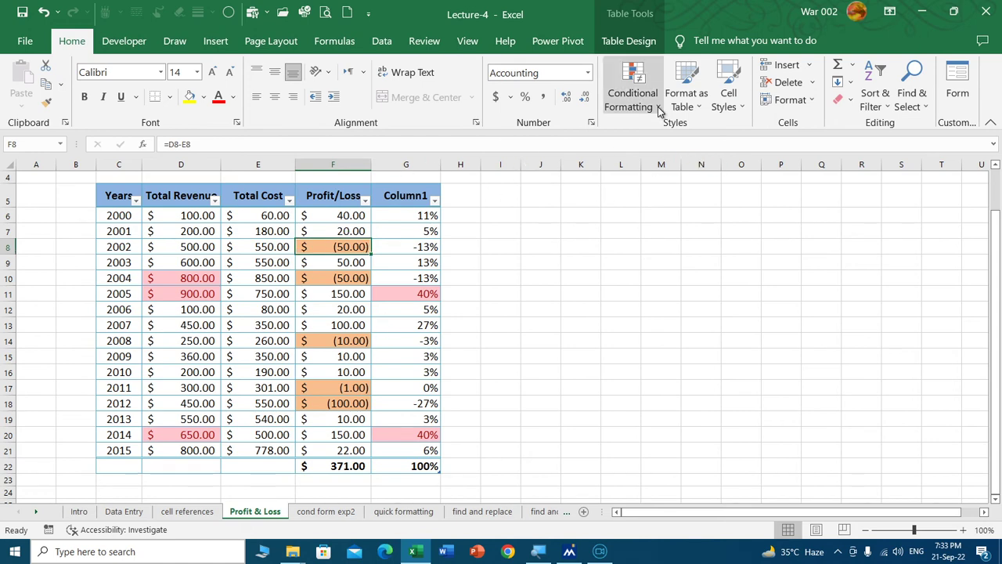
click(632, 100)
click(681, 346)
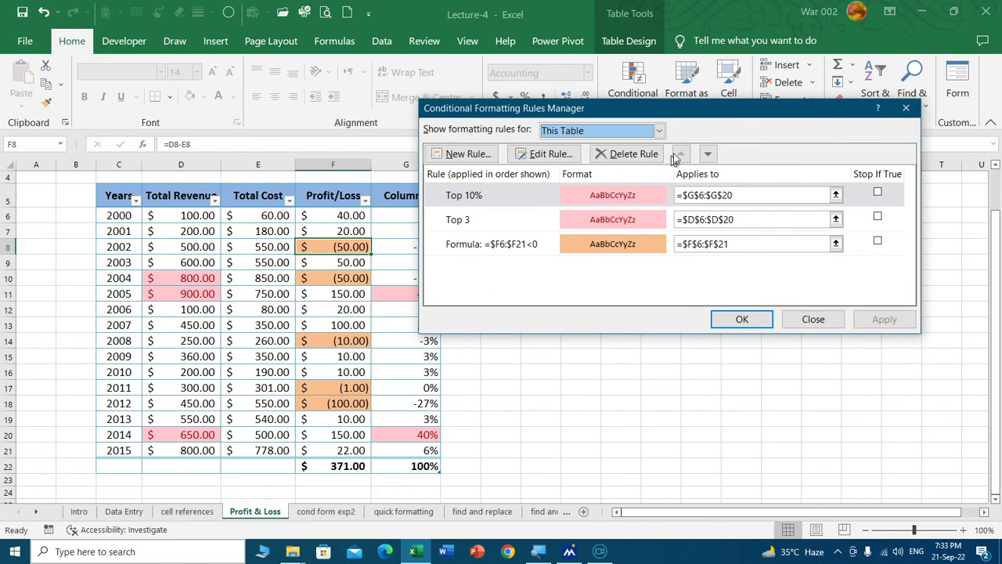
Select the =$F6:$F21<0 formula rule in the Rules Manager and open it for editing.
drag(700, 110, 754, 111)
click(531, 199)
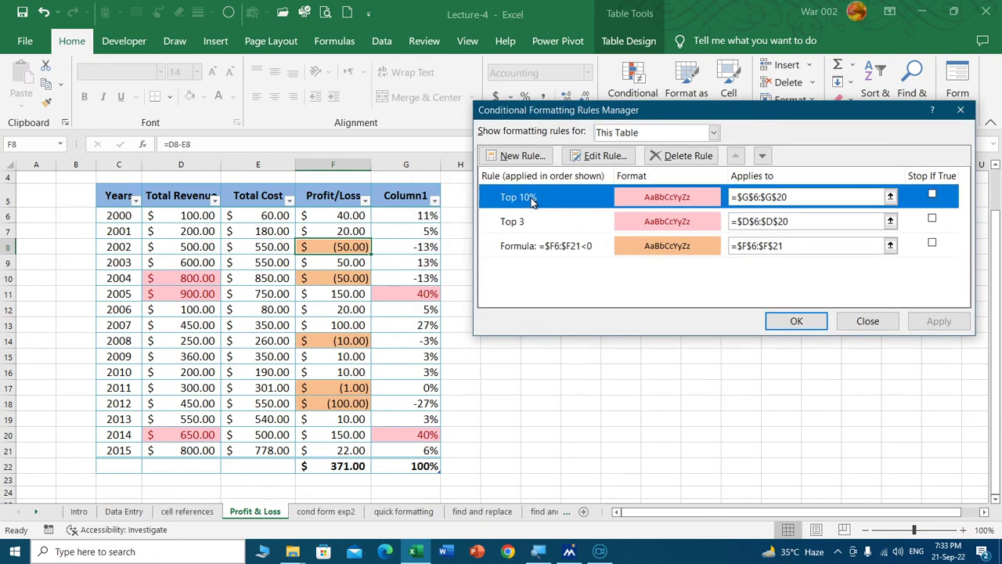
click(520, 227)
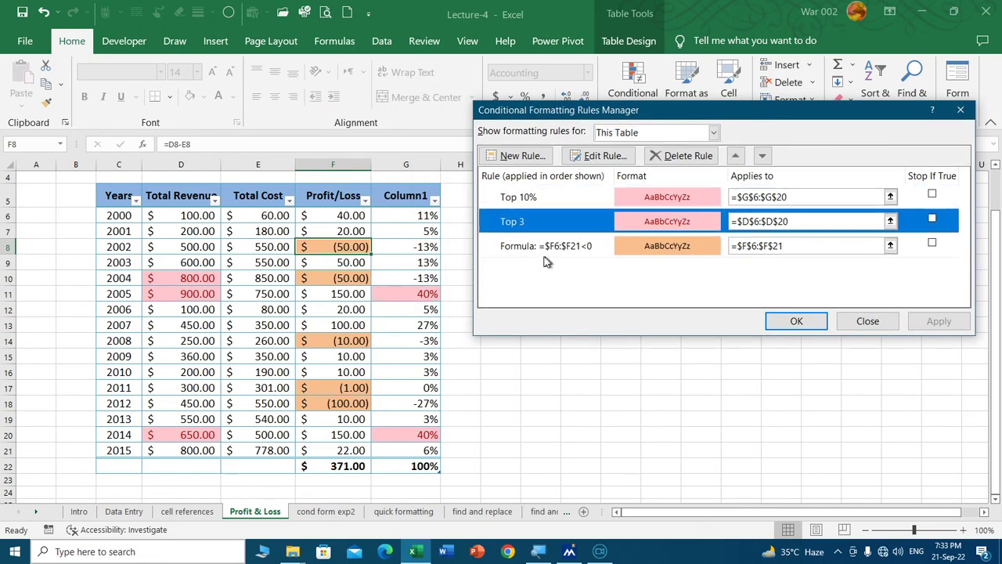
click(509, 247)
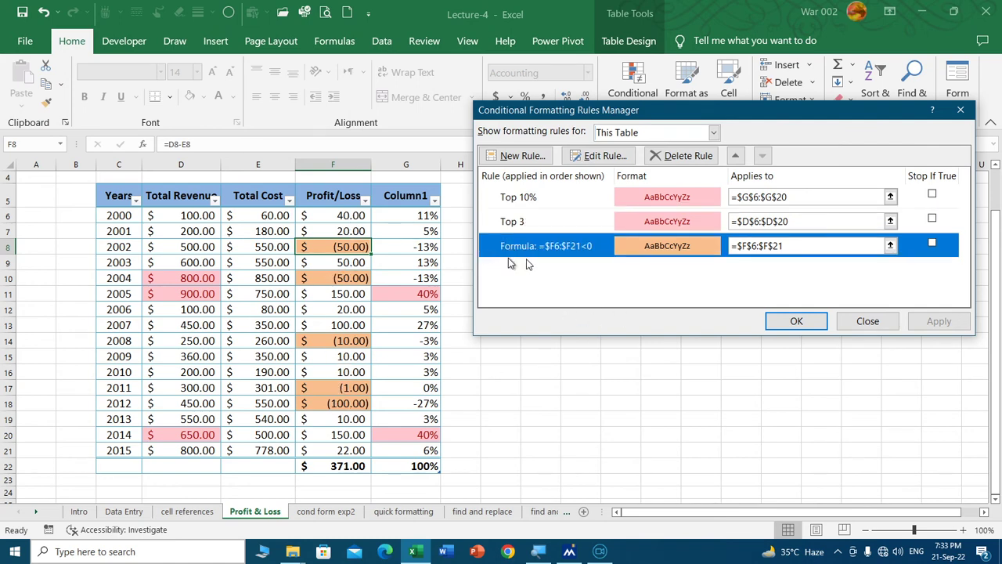
click(599, 155)
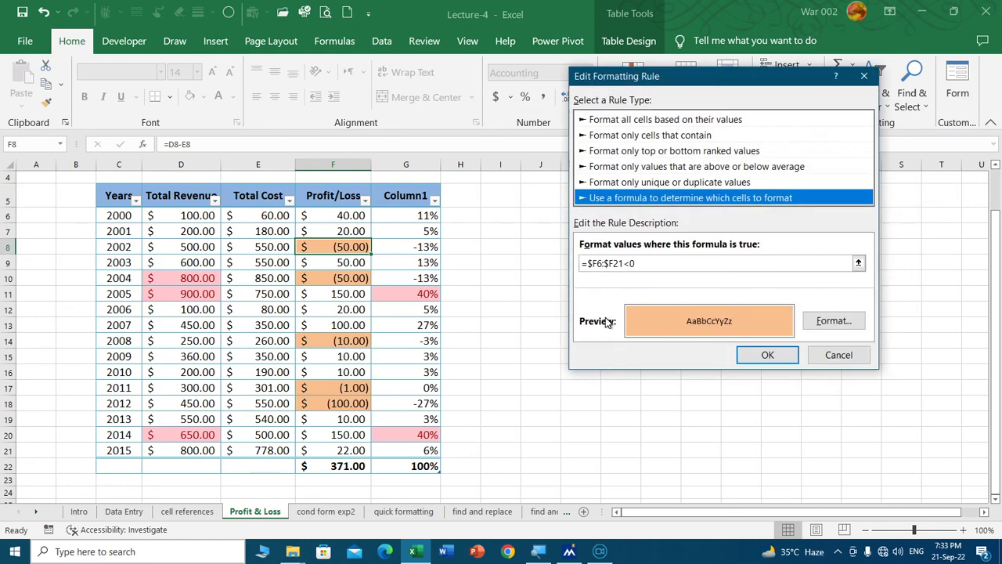
Rewrite the rule formula as =$F6:$F21<0 with relative row references.
drag(652, 263, 502, 264)
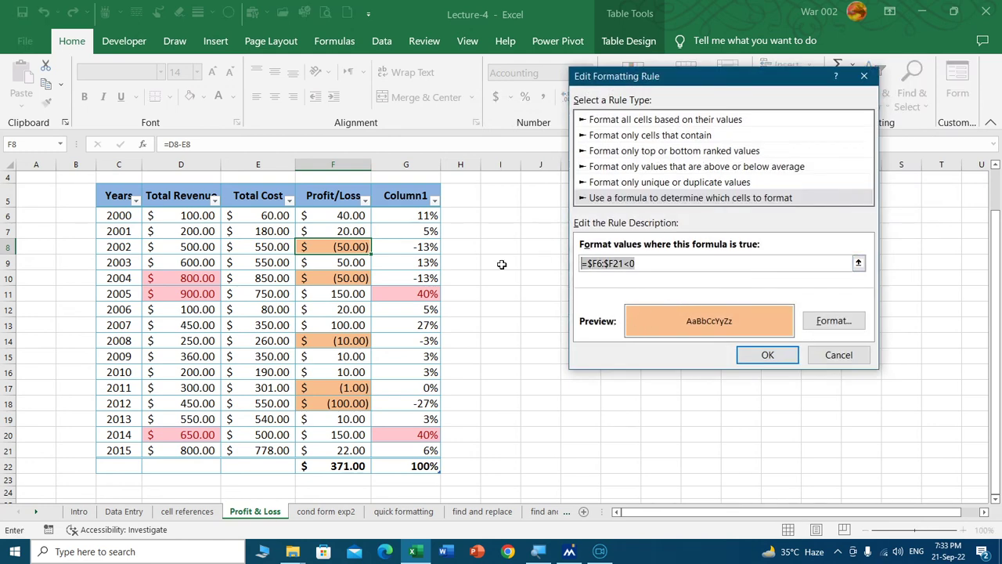
key(BackSpace)
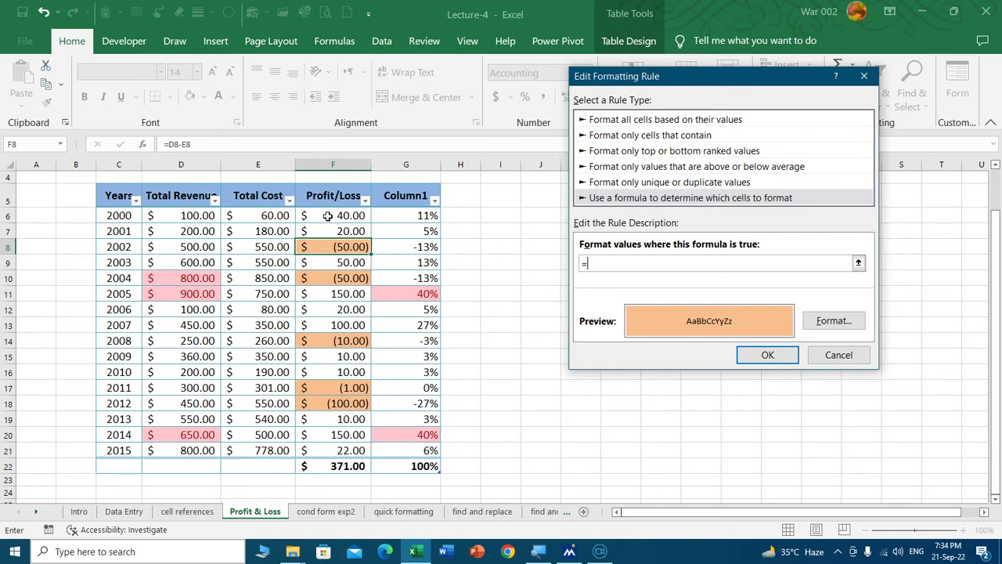
drag(327, 216, 332, 444)
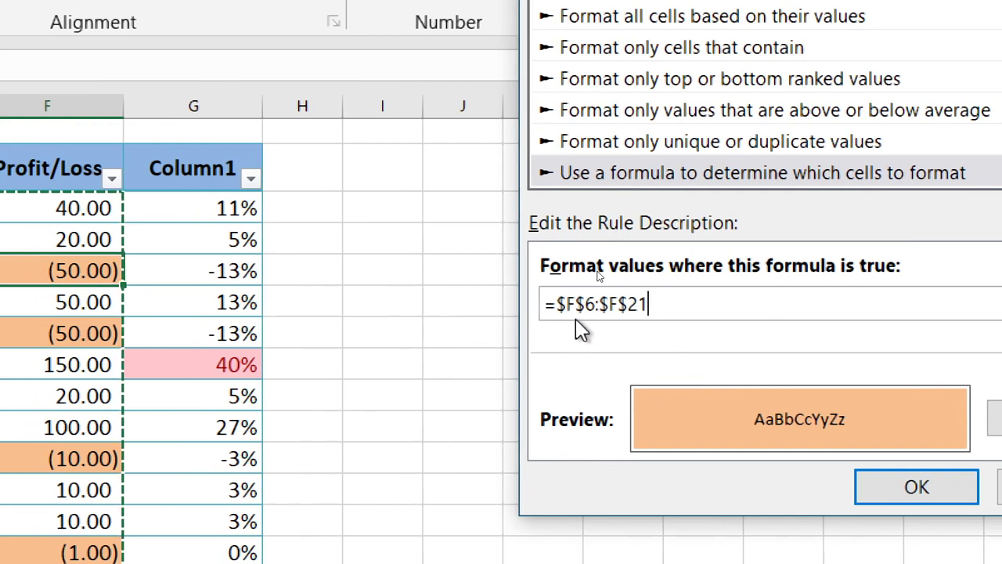
click(576, 304)
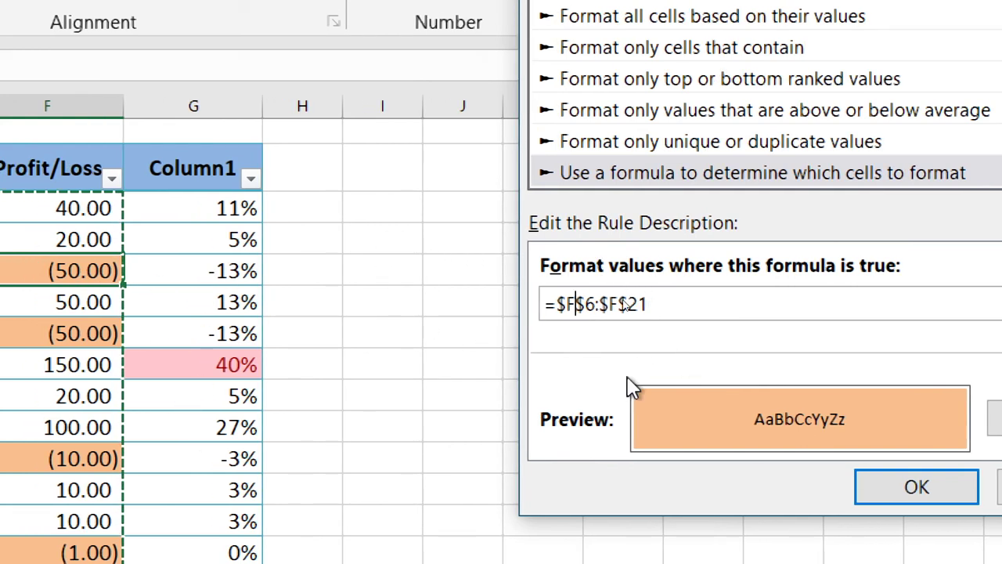
key(Delete)
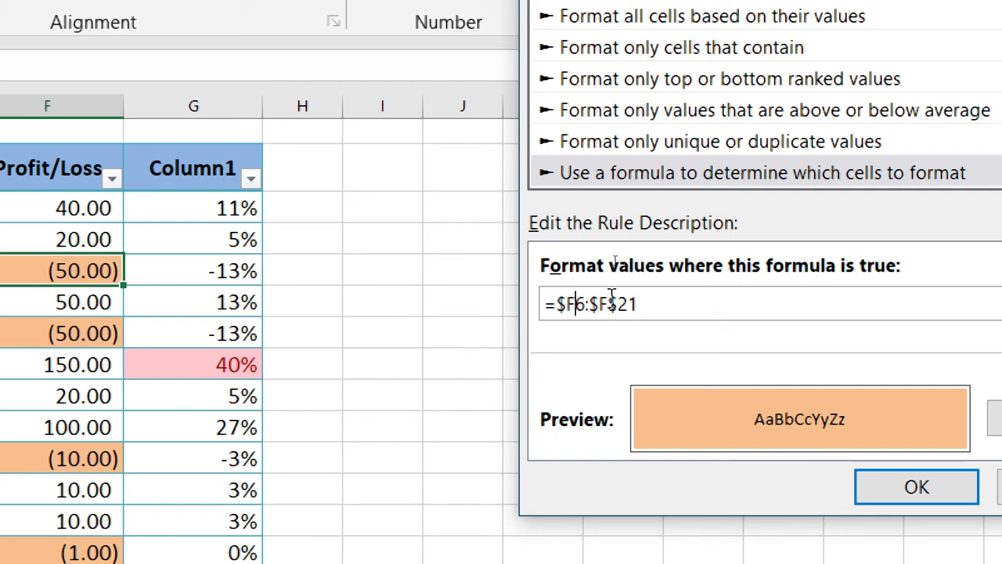
click(612, 304)
key(Delete)
text(<0)
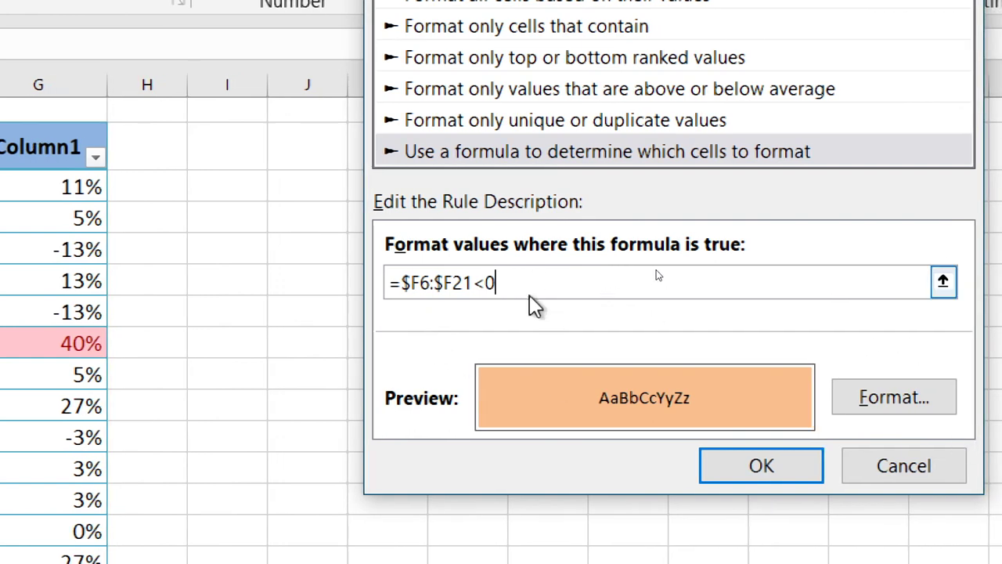
Change the rule's fill to light blue and confirm the edited rule.
click(893, 397)
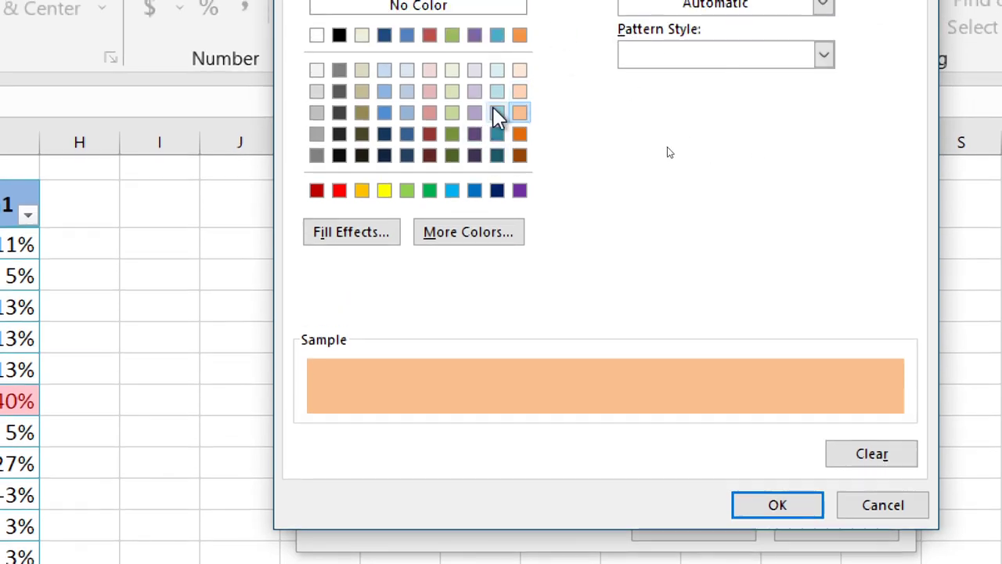
click(497, 54)
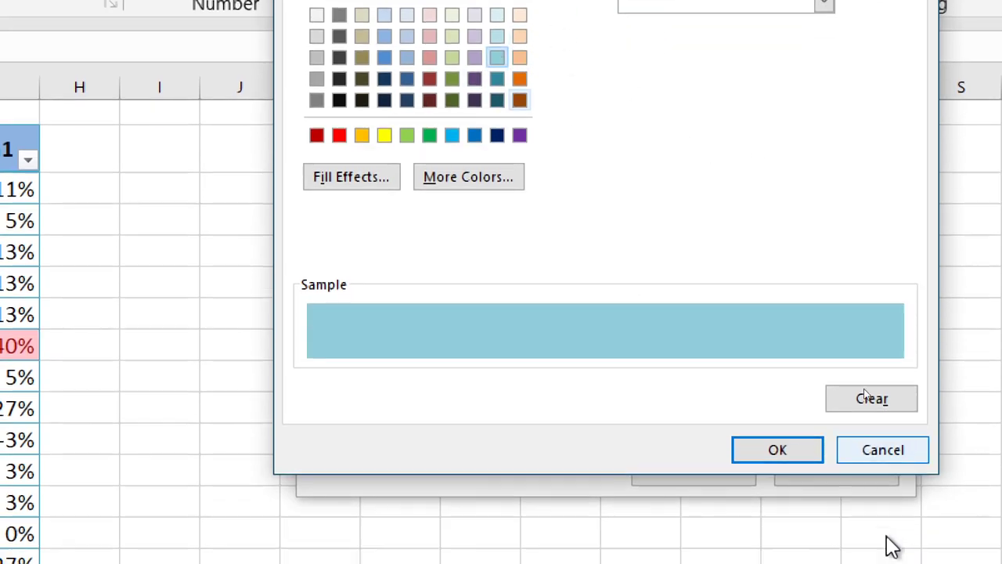
click(791, 440)
click(684, 464)
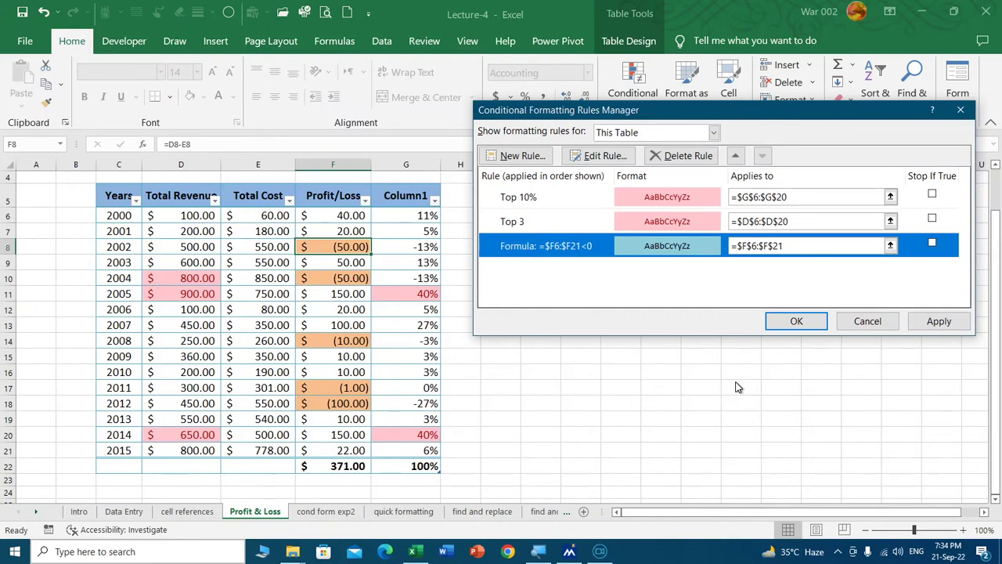
Apply the updated rules so the Profit/Loss losses turn light blue.
click(794, 321)
click(552, 354)
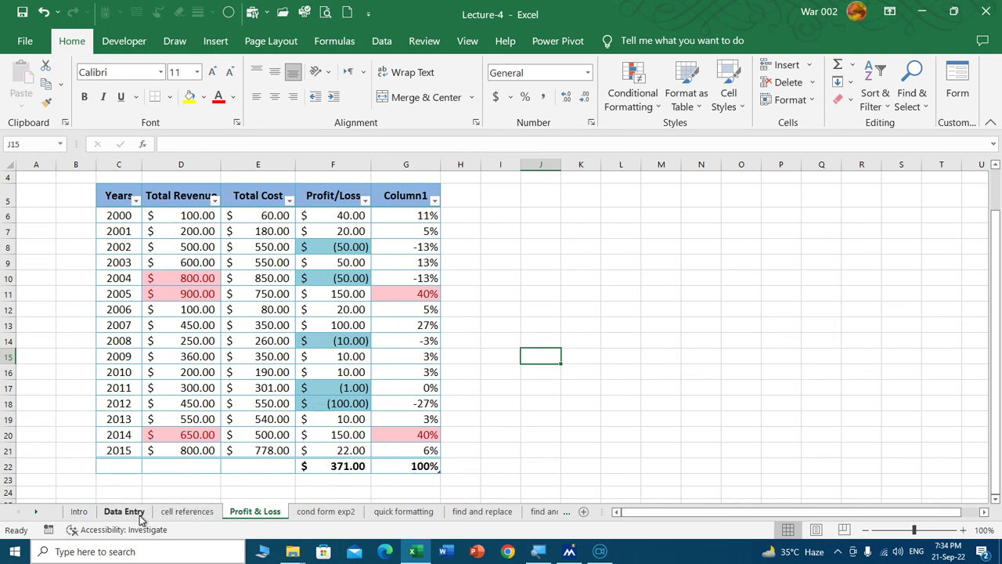
click(650, 100)
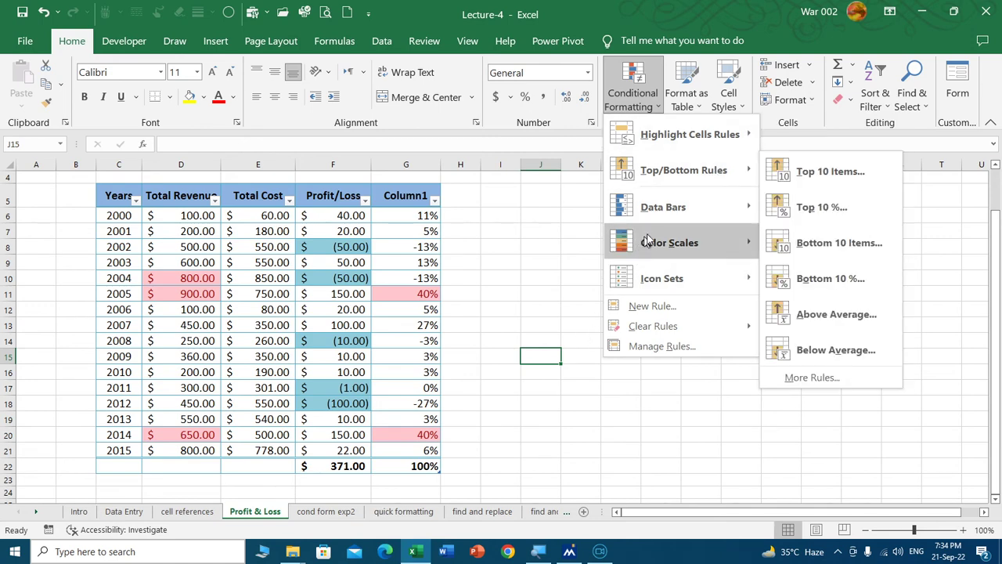
click(535, 250)
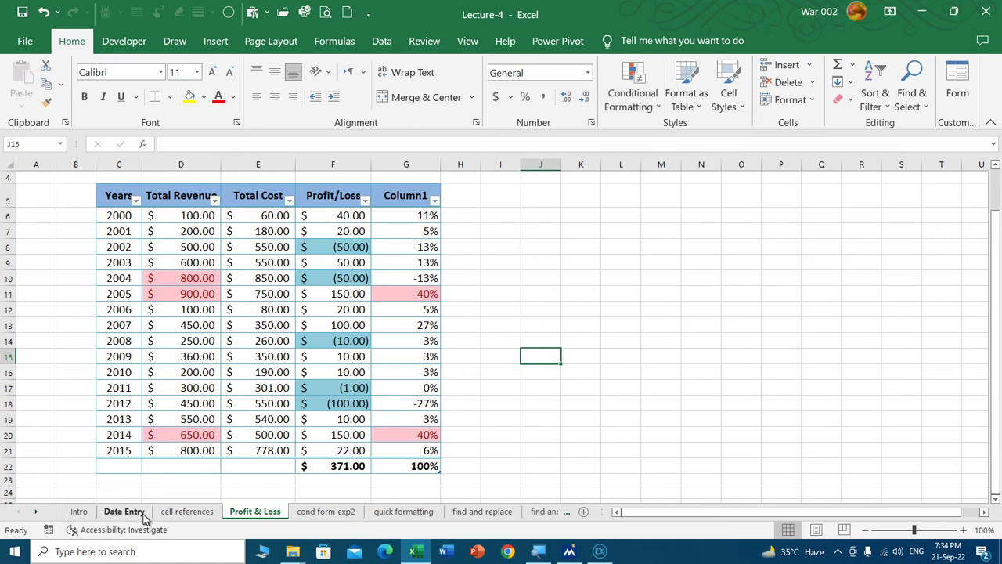
Switch to the Data Entry sheet and select Percentage values K8:K12 for conditional formatting.
click(143, 515)
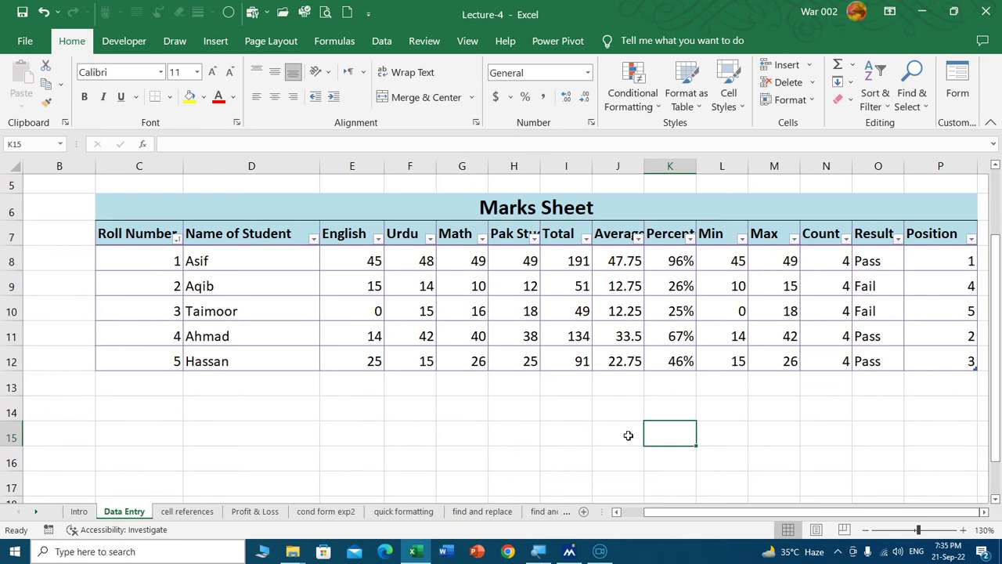
click(674, 262)
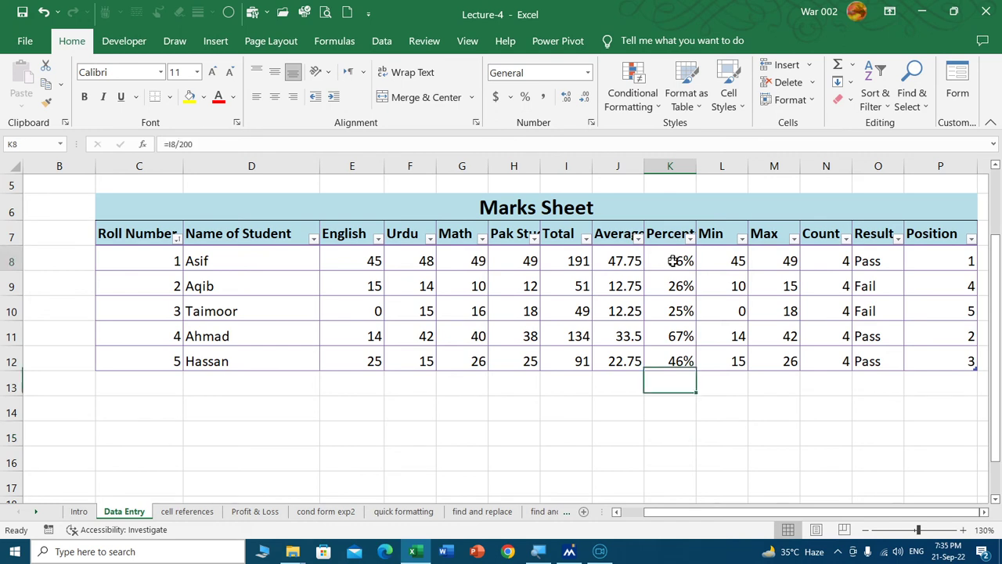
drag(673, 261, 675, 360)
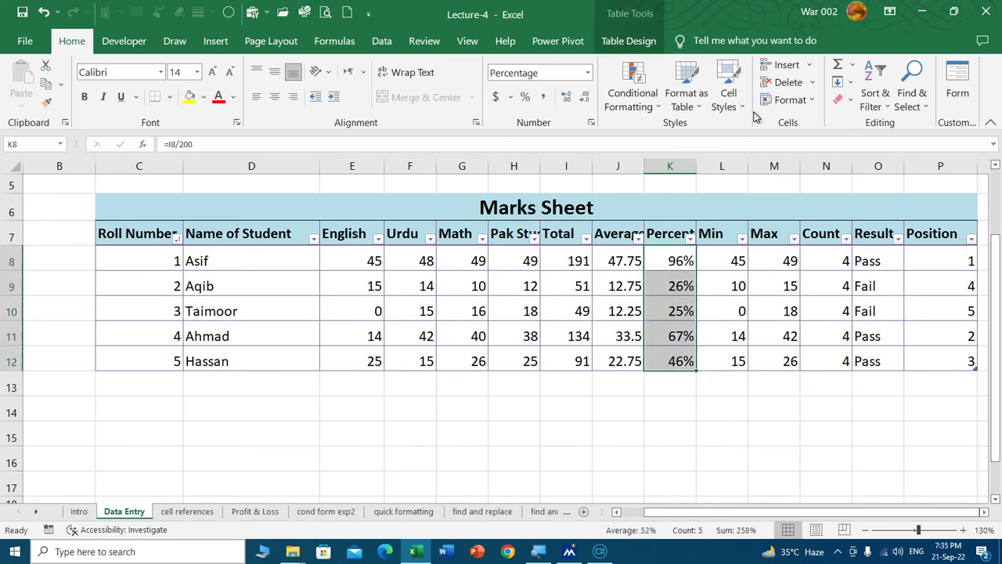
click(633, 98)
mouse_move(663, 207)
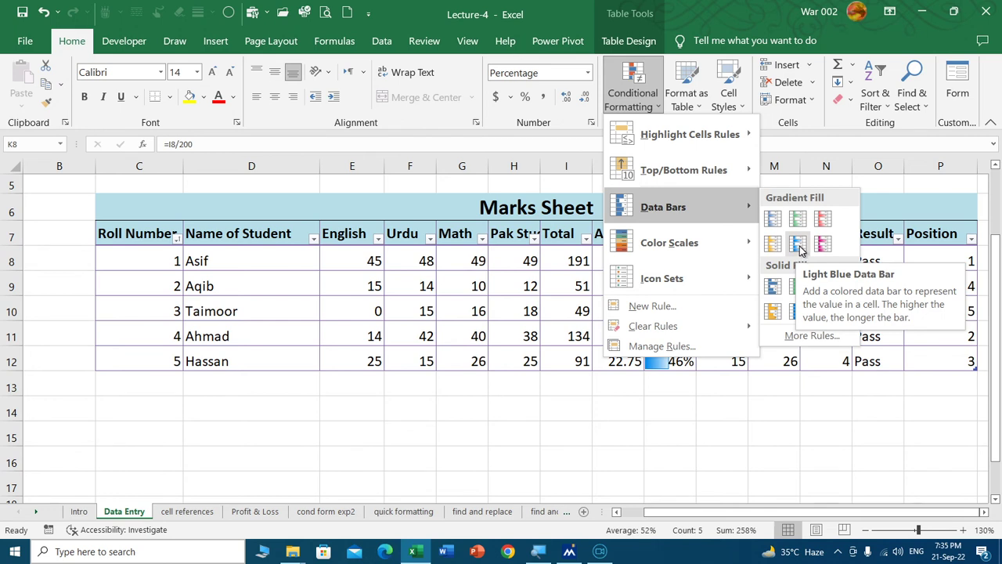
Add light blue gradient data bars to K8:K12 and widen column K to show the Percentage header.
click(798, 245)
click(671, 386)
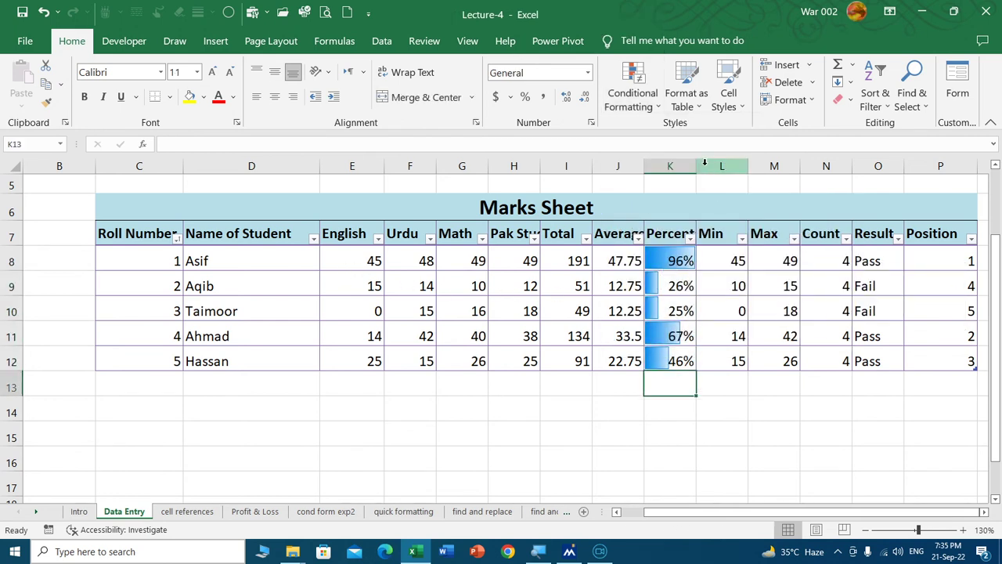
drag(696, 166, 722, 166)
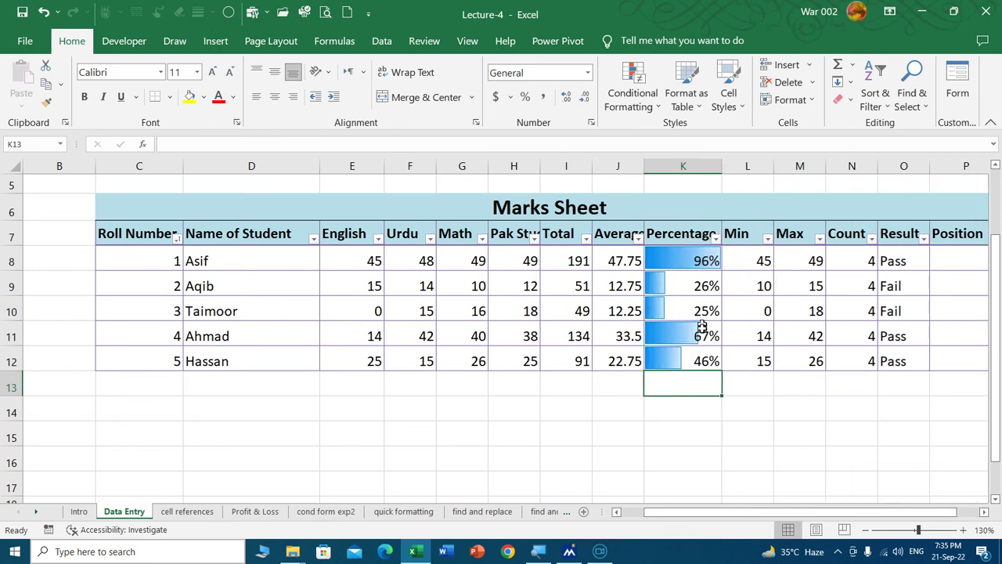
Switch the Percentage values to solid green data bars and reselect K8:K12.
click(653, 308)
click(660, 284)
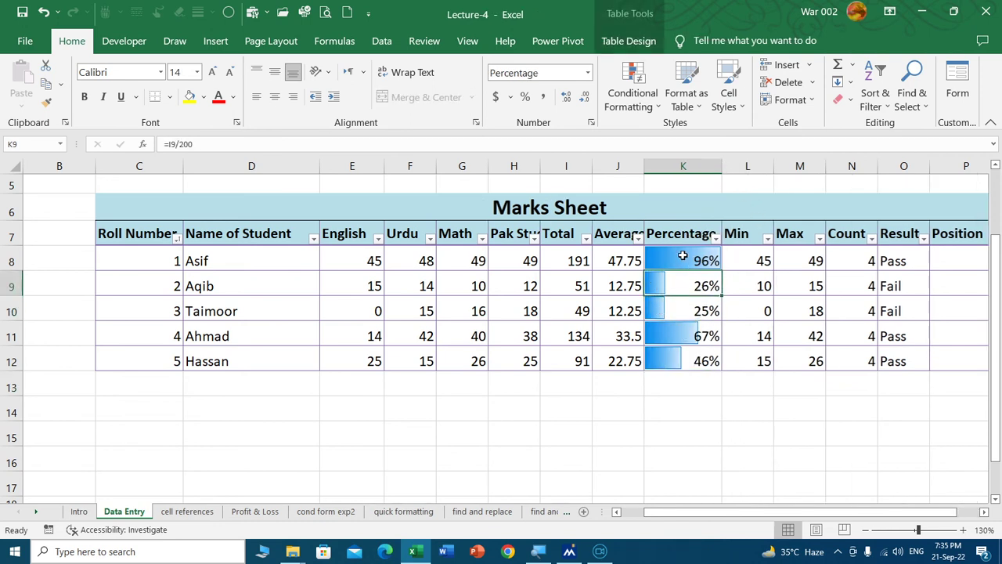
drag(683, 255, 678, 358)
click(635, 106)
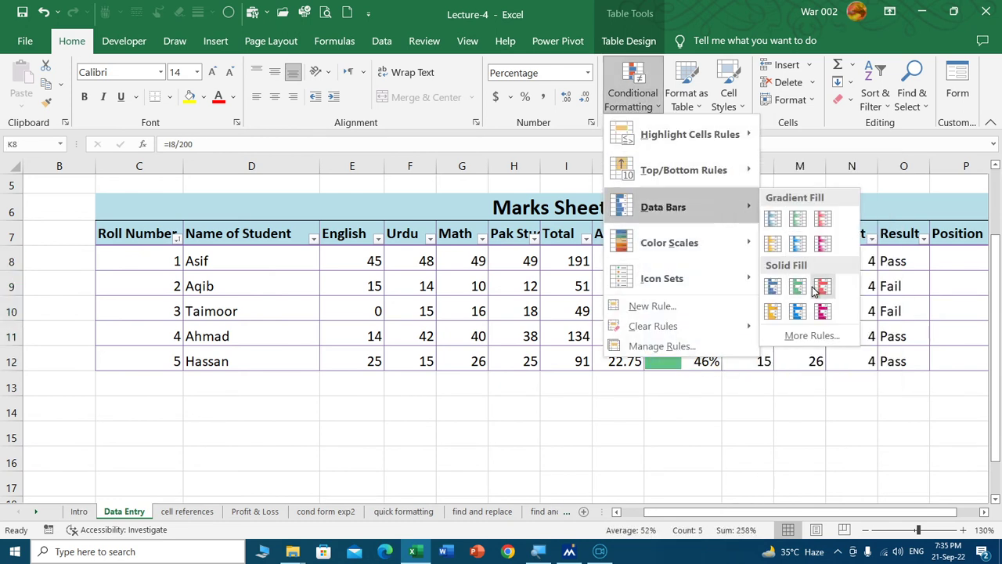
click(798, 288)
click(675, 333)
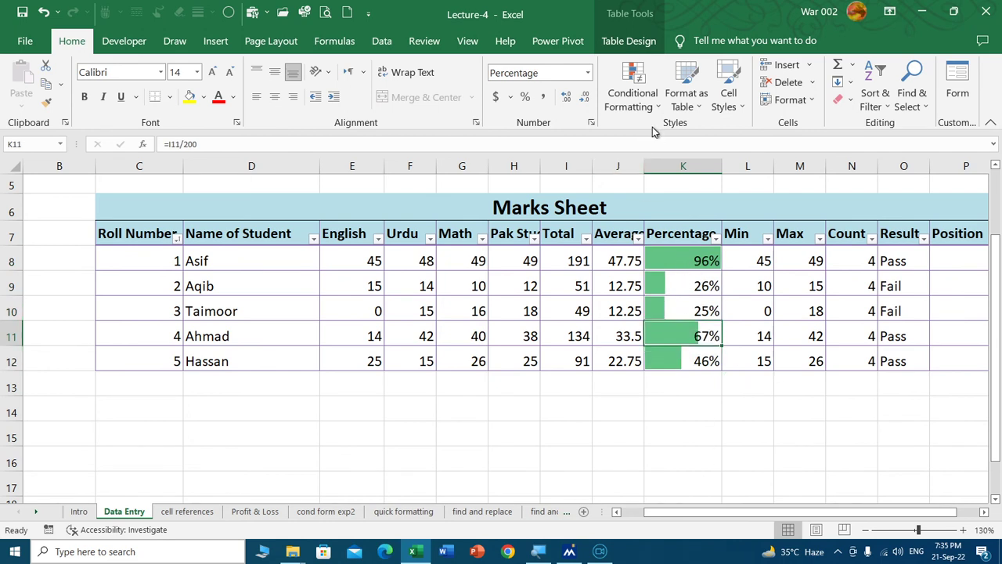
click(638, 96)
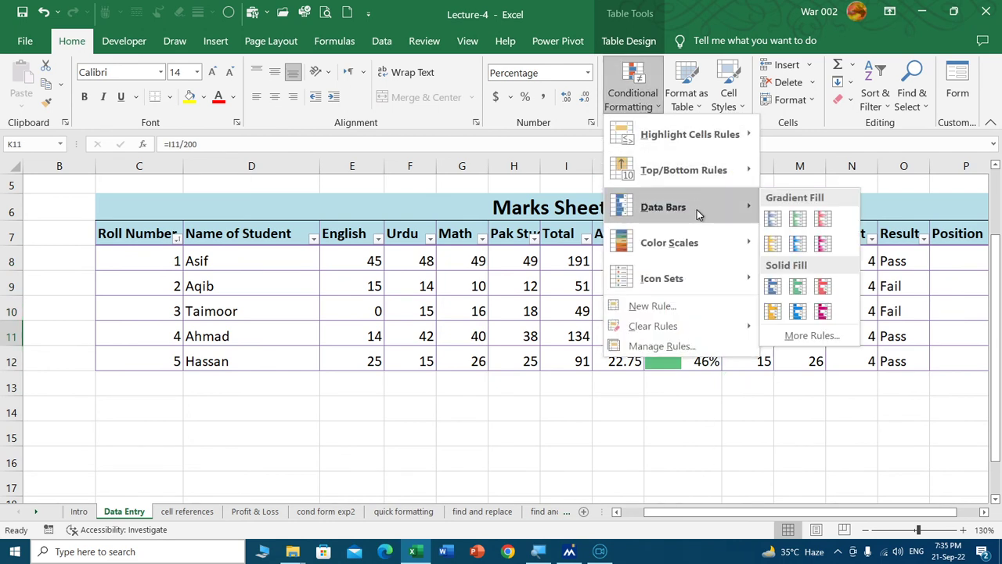
mouse_move(670, 242)
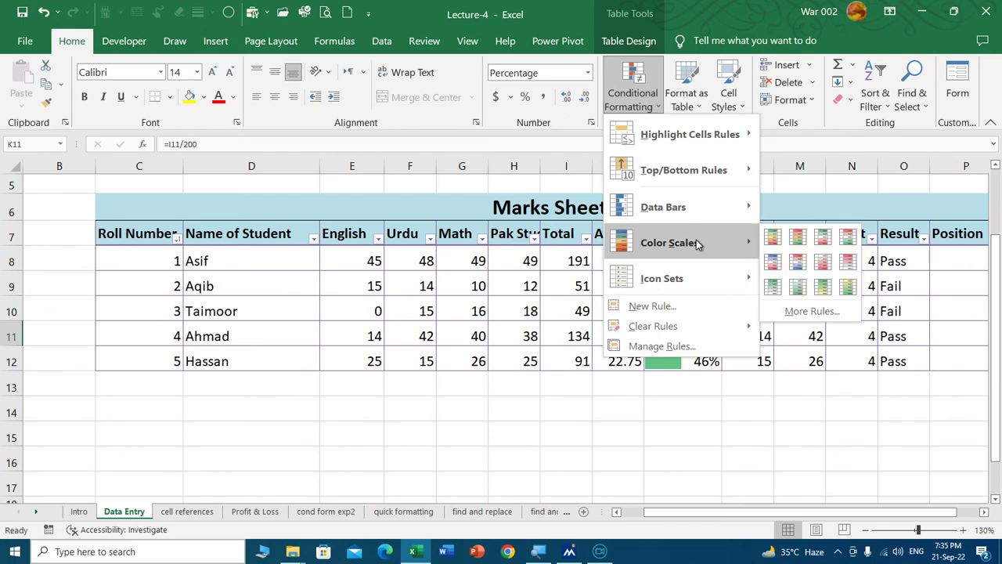
click(509, 397)
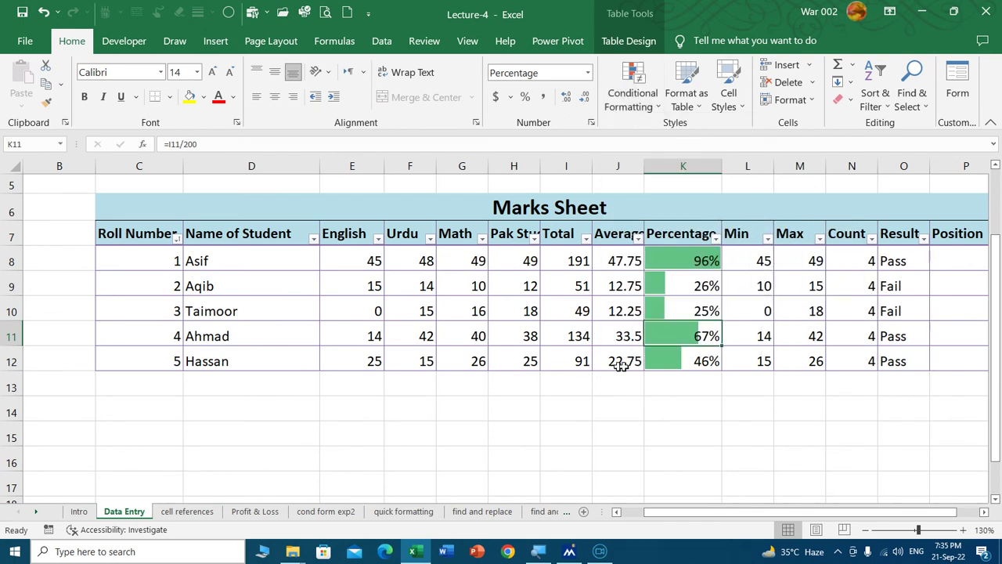
drag(682, 257, 673, 354)
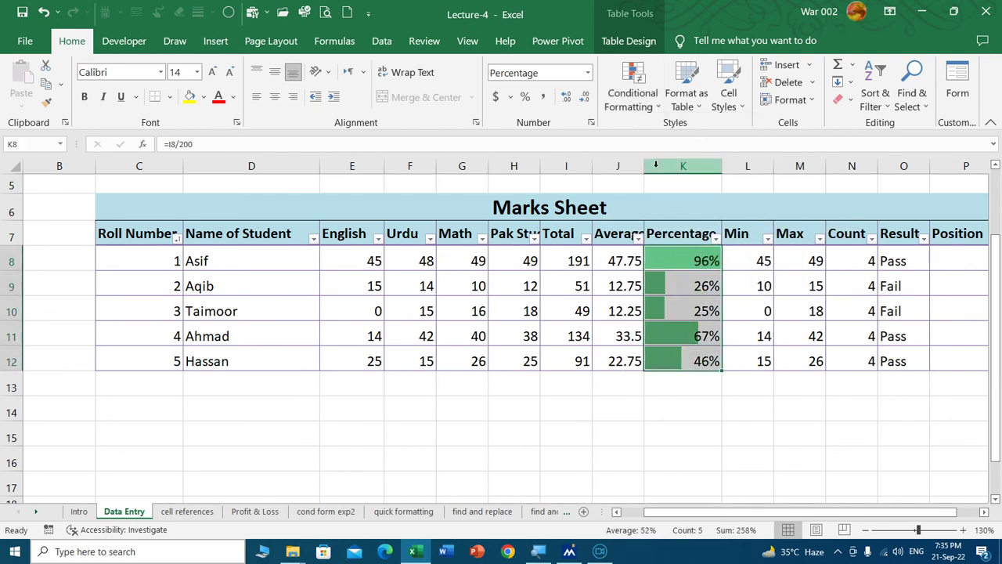
Apply the Red-Yellow-Green colour scale to Percentage values K8:K12.
click(649, 114)
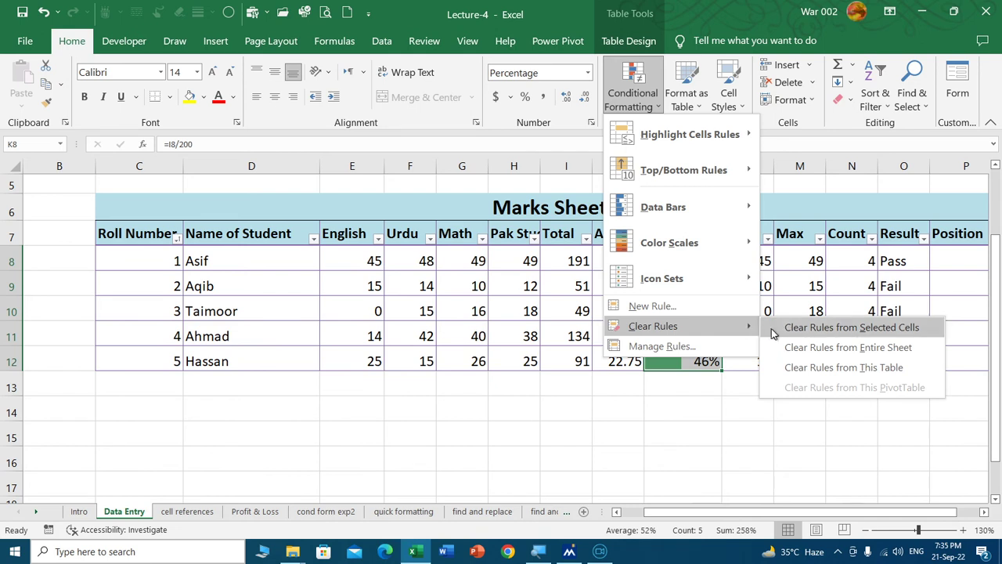
click(787, 334)
click(638, 109)
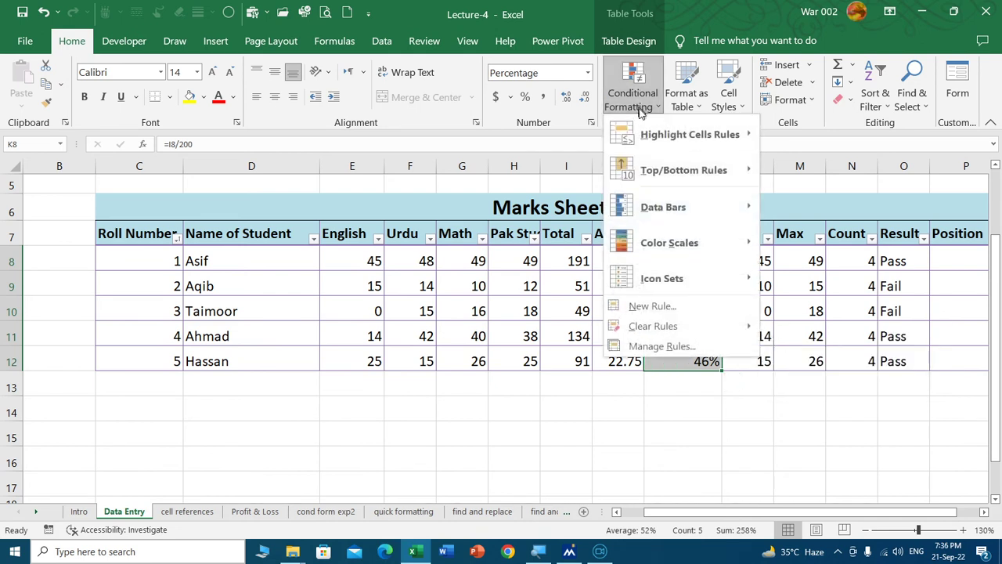
mouse_move(669, 243)
click(805, 247)
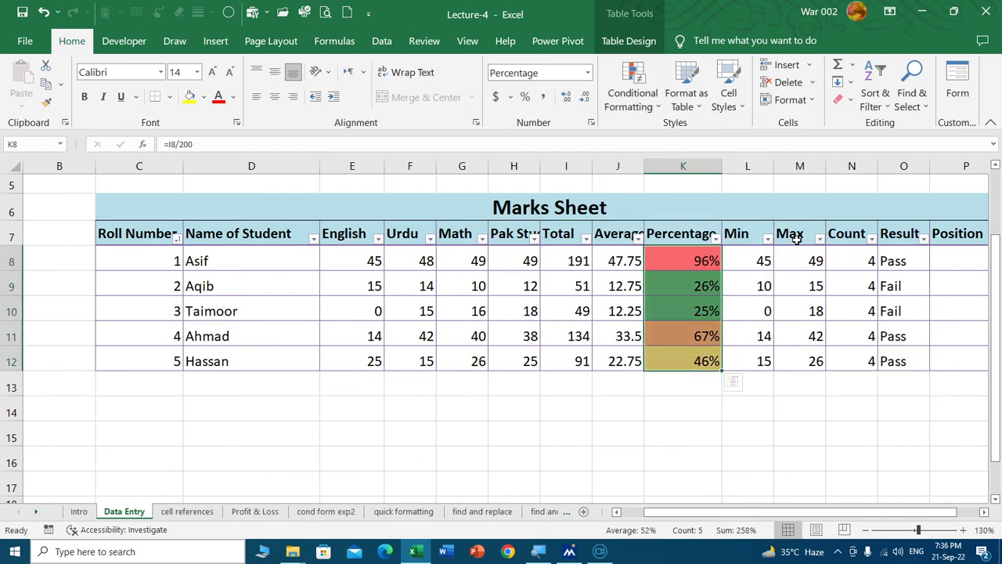
click(675, 408)
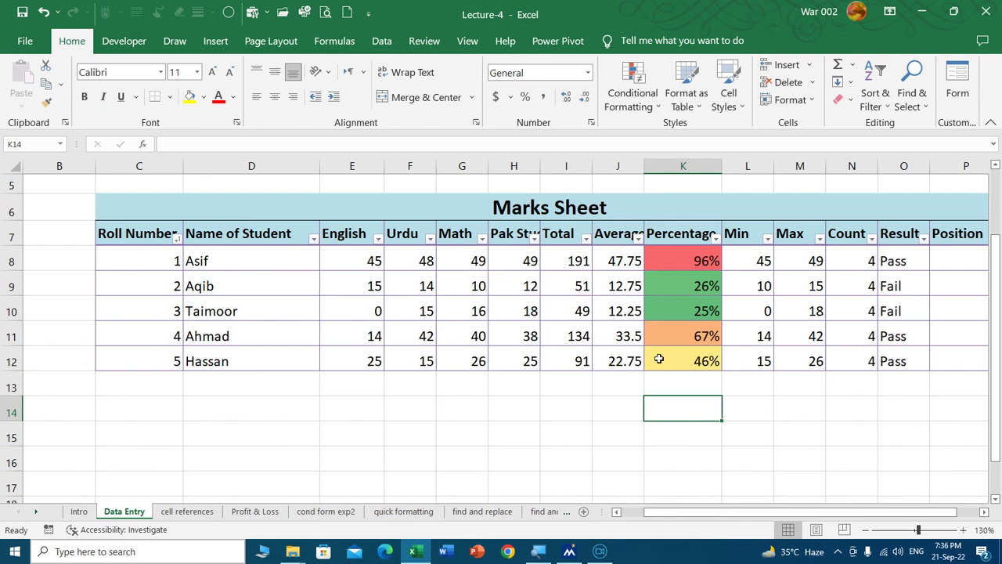
Check the 67%, 26% and 25% percentages, and leave the Pass/Fail results in column O unformatted.
click(677, 286)
click(676, 332)
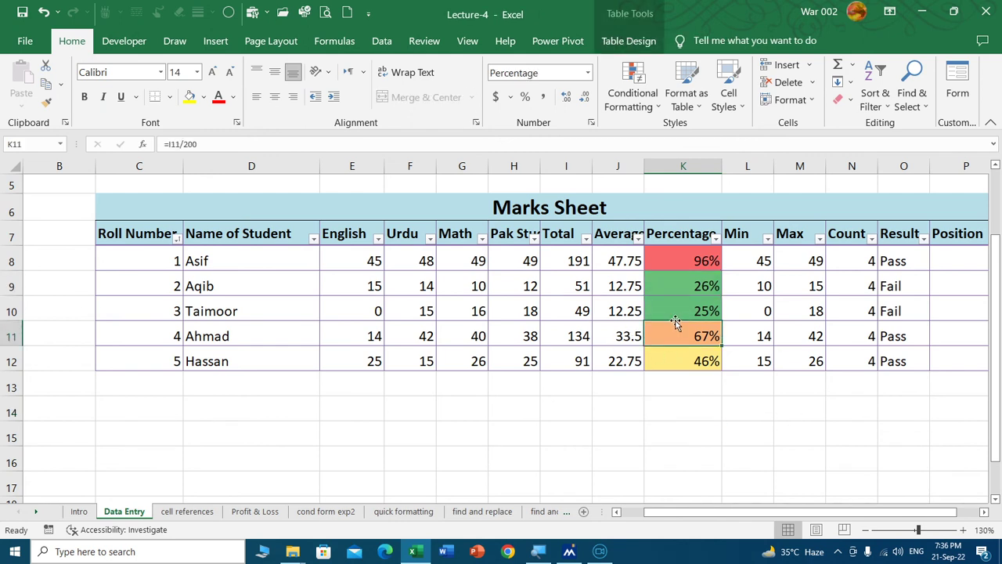
click(676, 283)
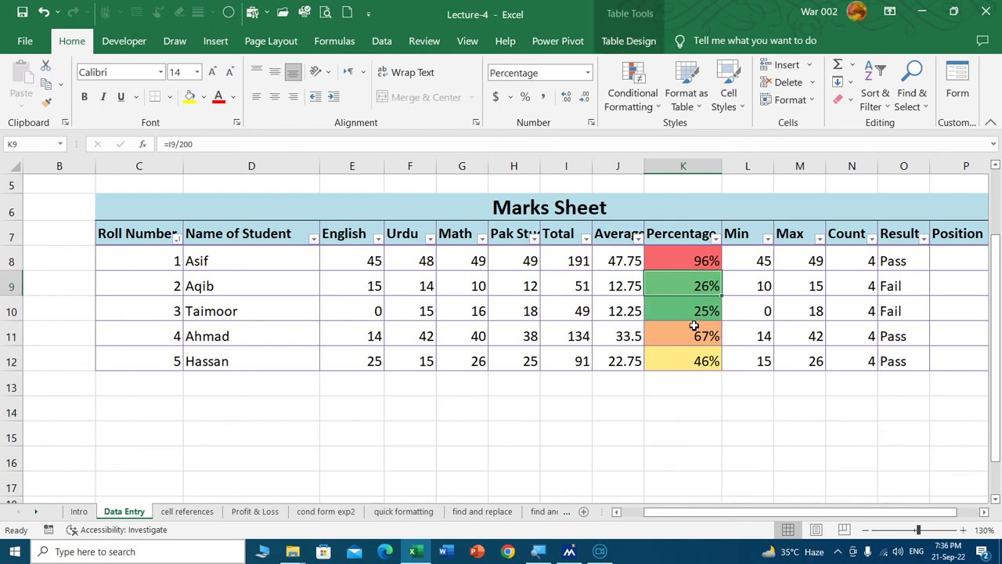
click(682, 309)
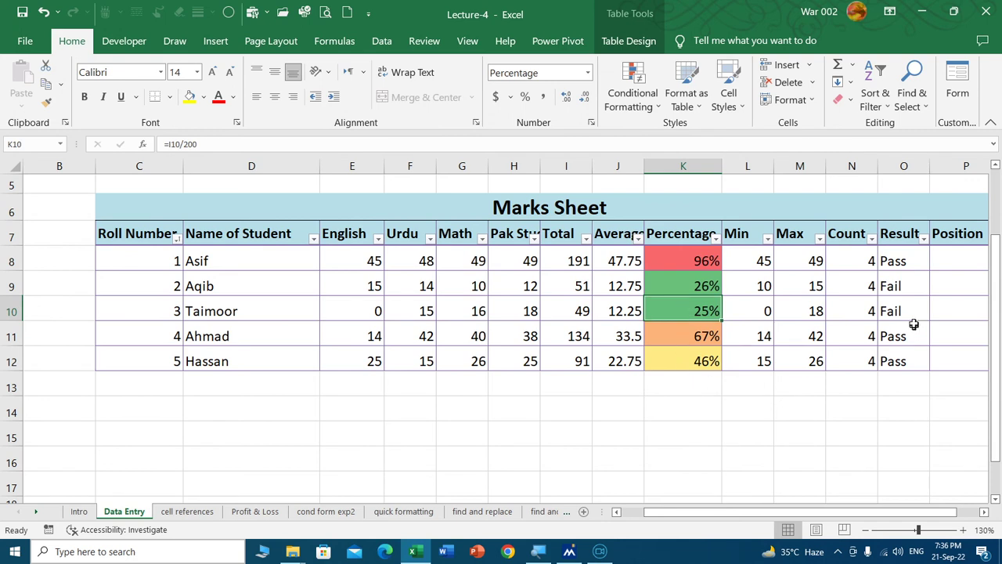
drag(902, 261, 901, 361)
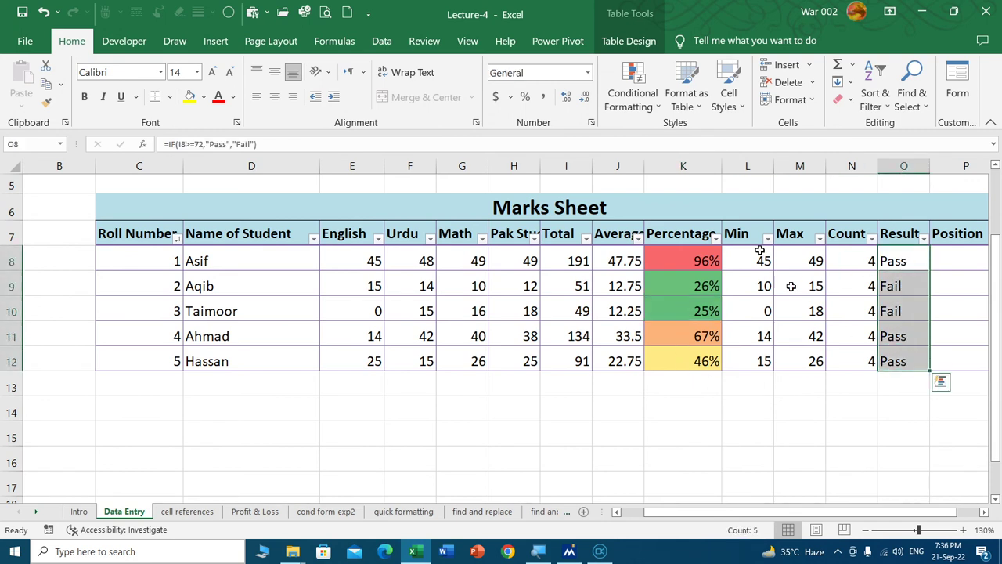
click(648, 104)
mouse_move(669, 243)
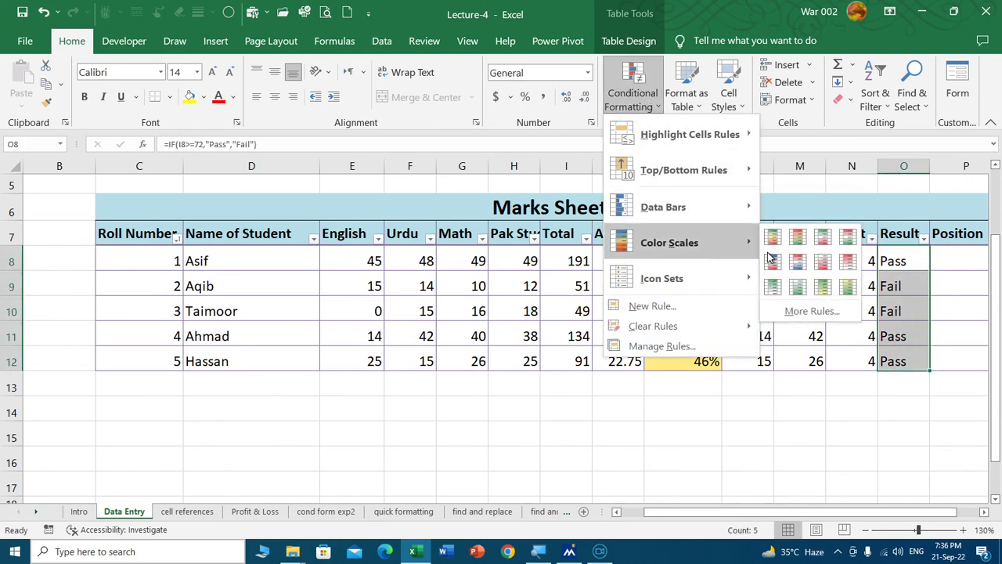
click(797, 261)
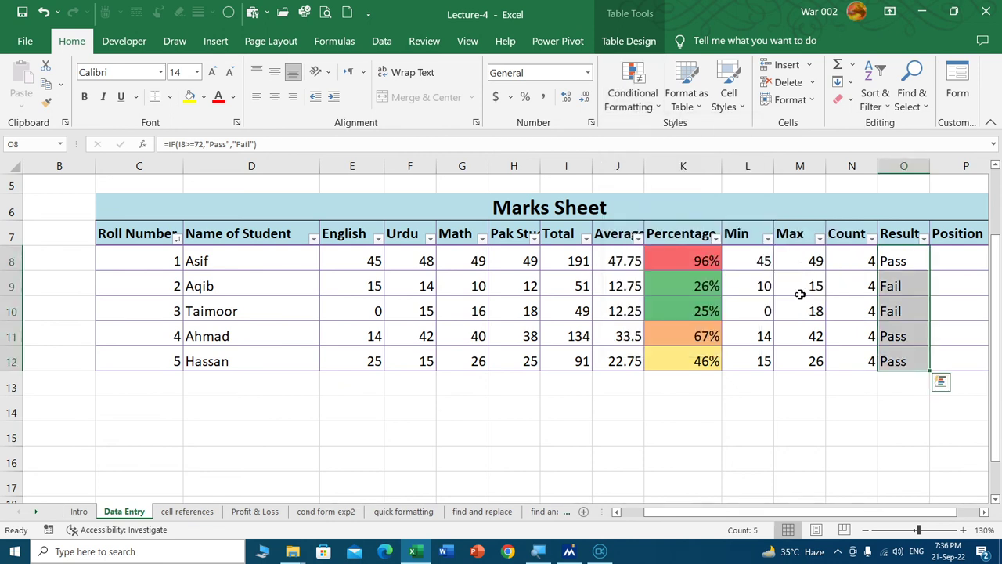
click(631, 102)
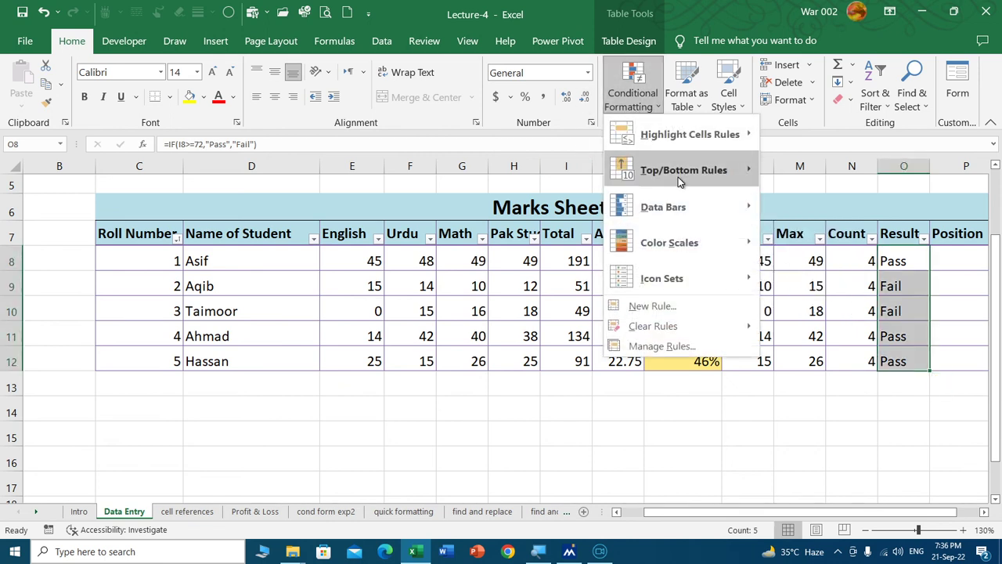
mouse_move(669, 243)
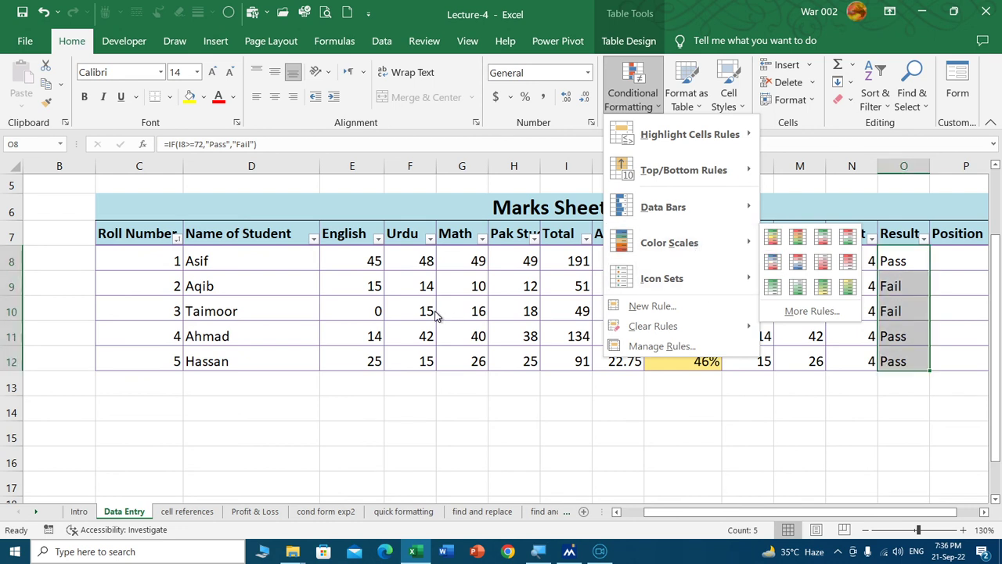
click(401, 379)
Apply a Red-Yellow-Green colour scale to the English marks E8:E12 and check the shaded marks.
drag(361, 262, 369, 361)
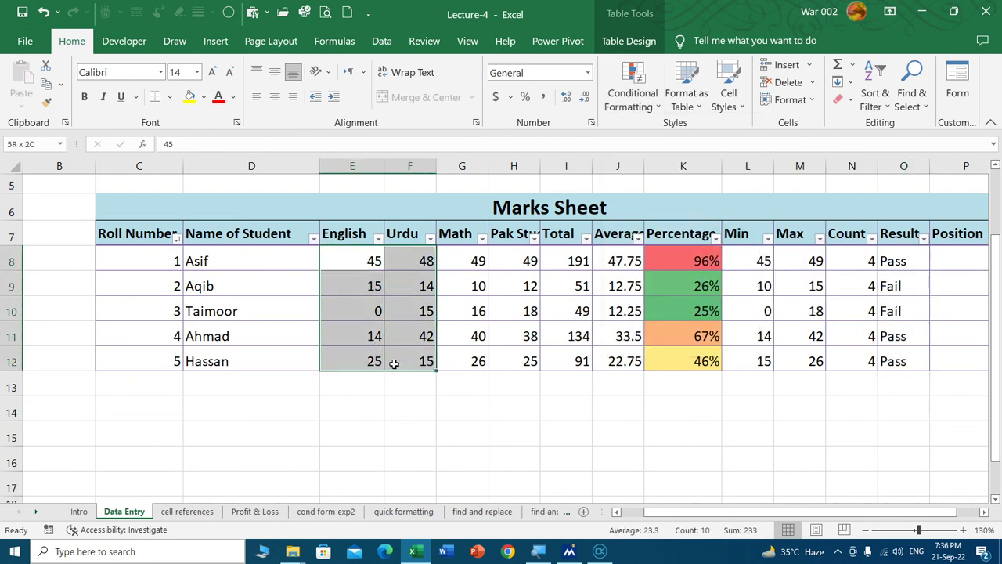
click(633, 94)
mouse_move(669, 242)
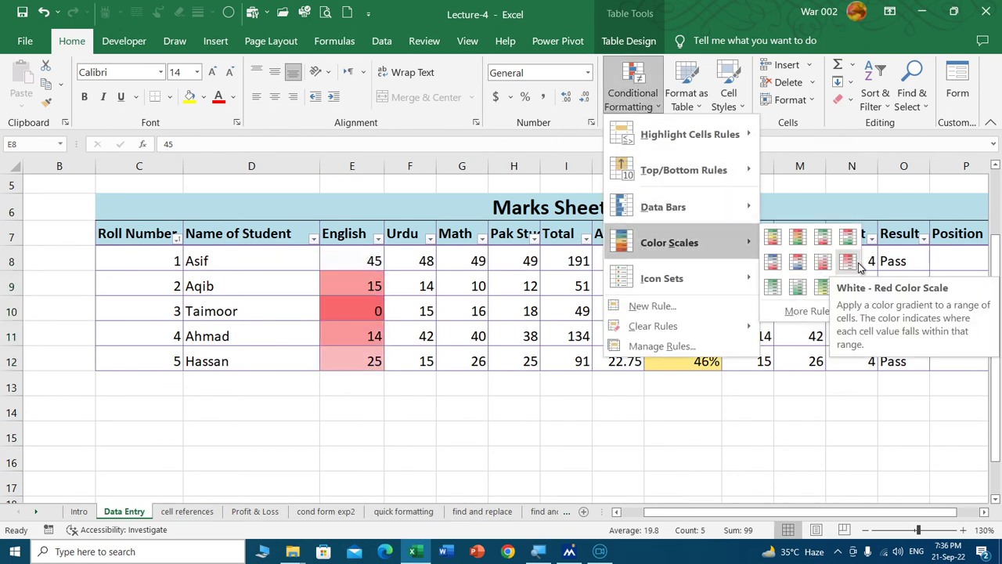
click(797, 239)
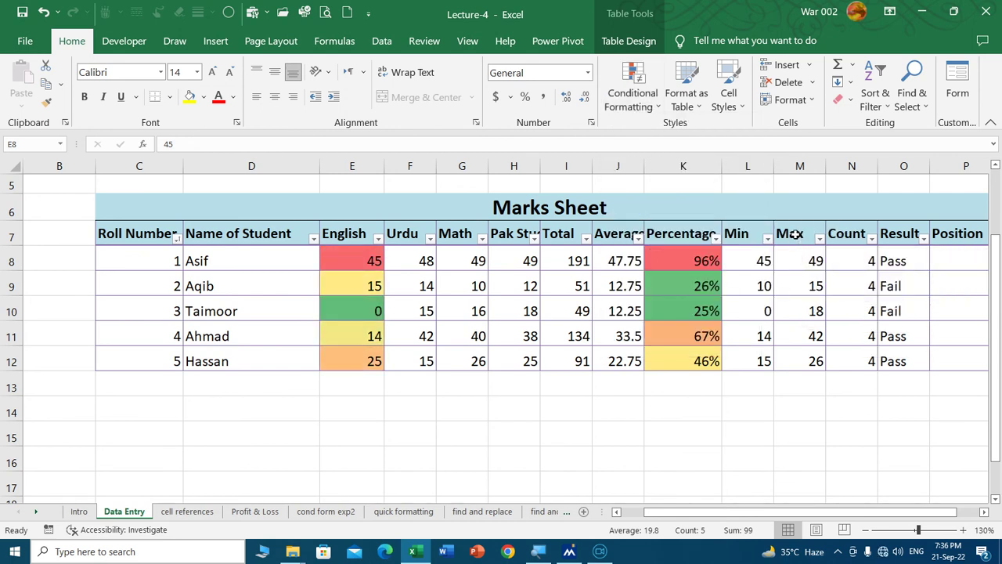
click(227, 386)
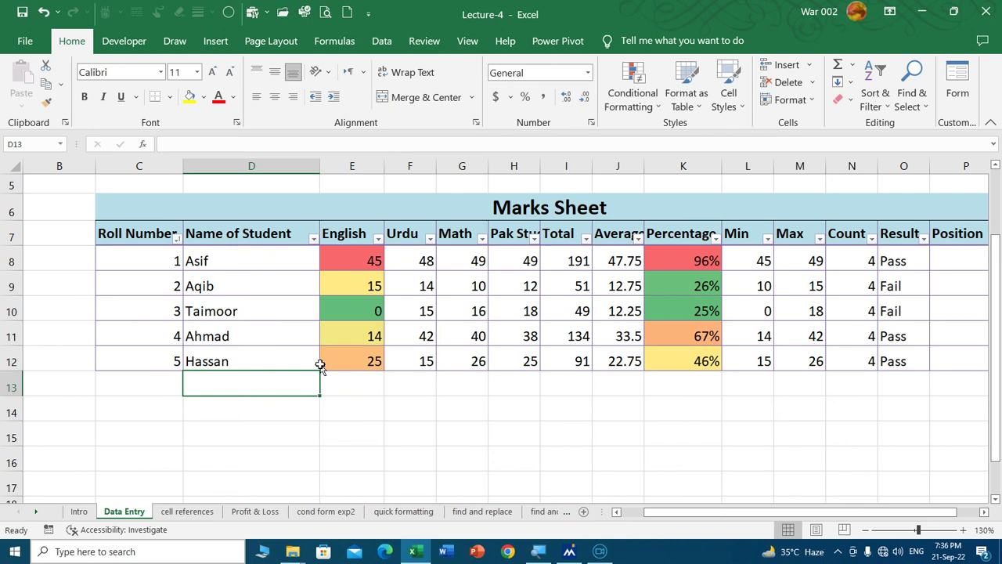
click(351, 336)
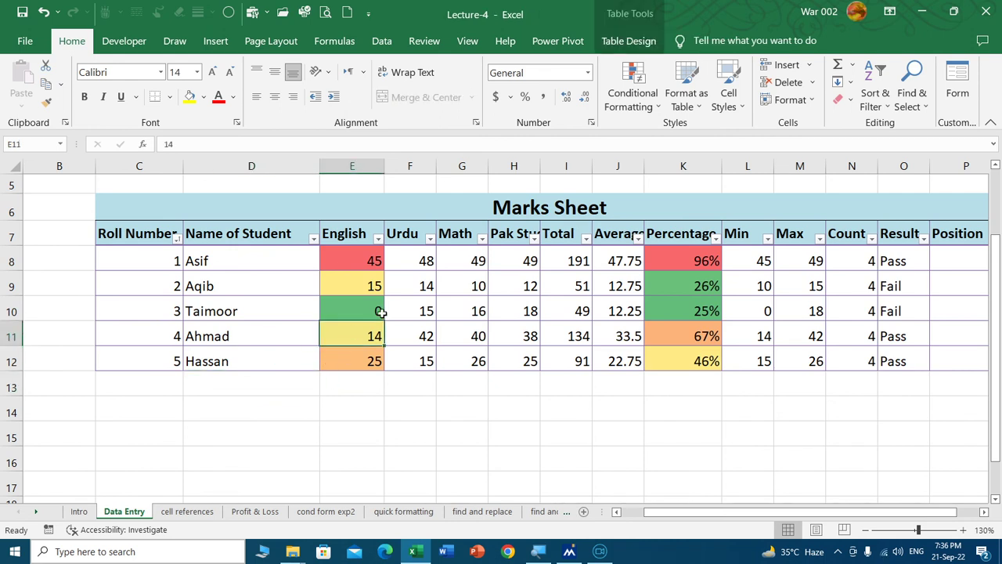
click(365, 279)
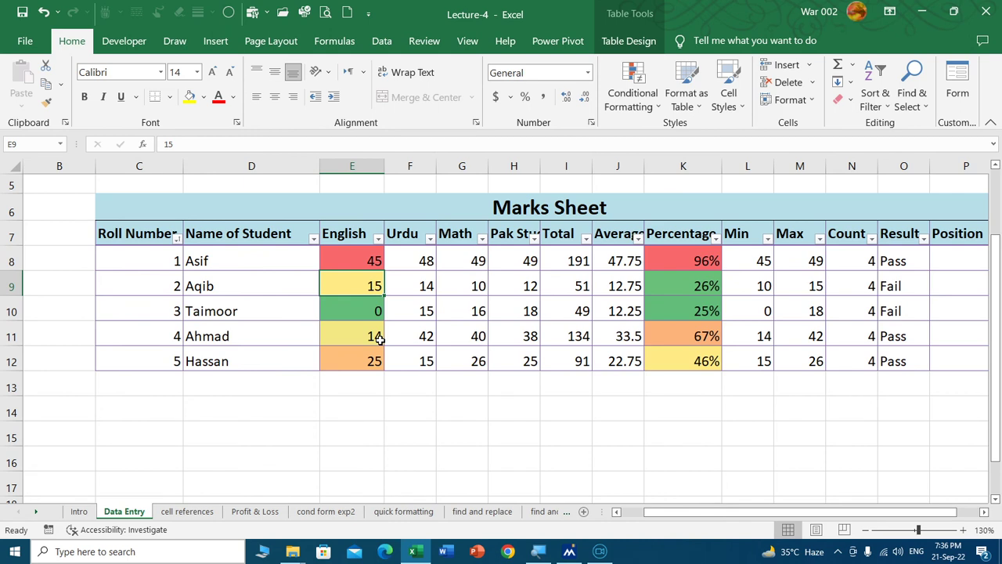
Undo both the English and the Percentage colour scales, leaving the Marks Sheet unshaded.
key(ctrl+z)
key(ctrl+z)
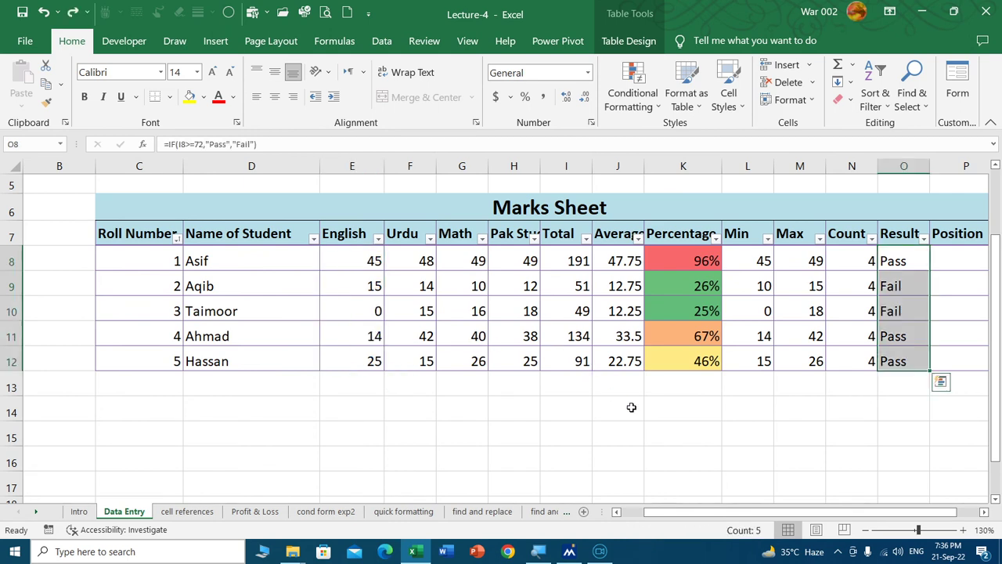
key(ctrl+z)
click(444, 383)
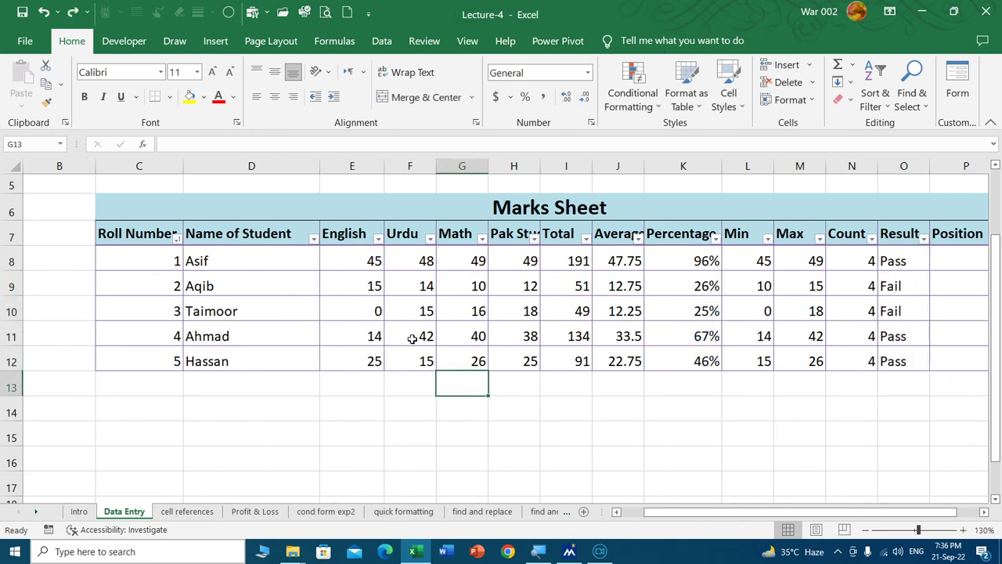
On the Profit & Loss sheet, clear the conditional formatting rules from D6:G21.
click(250, 511)
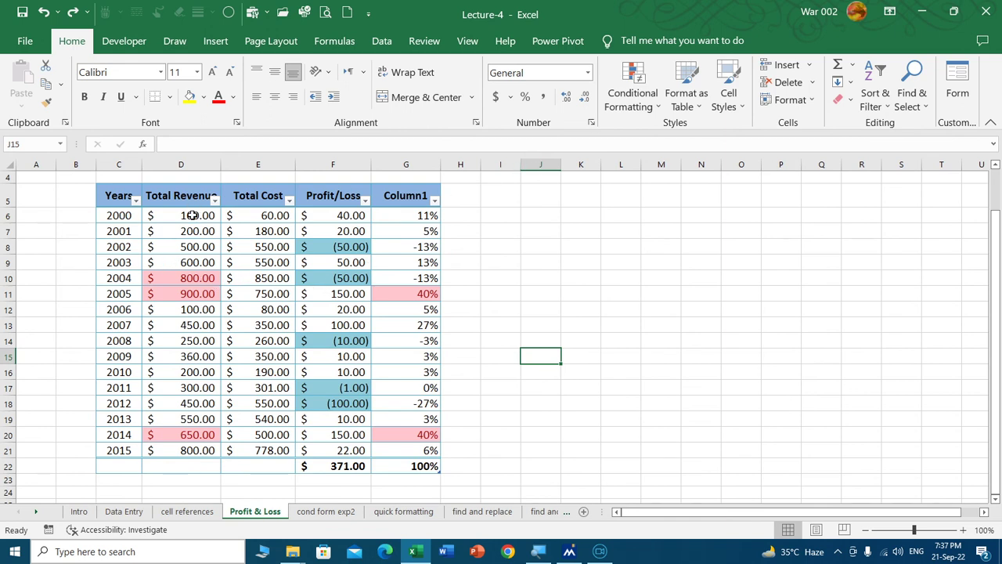
drag(192, 215, 418, 453)
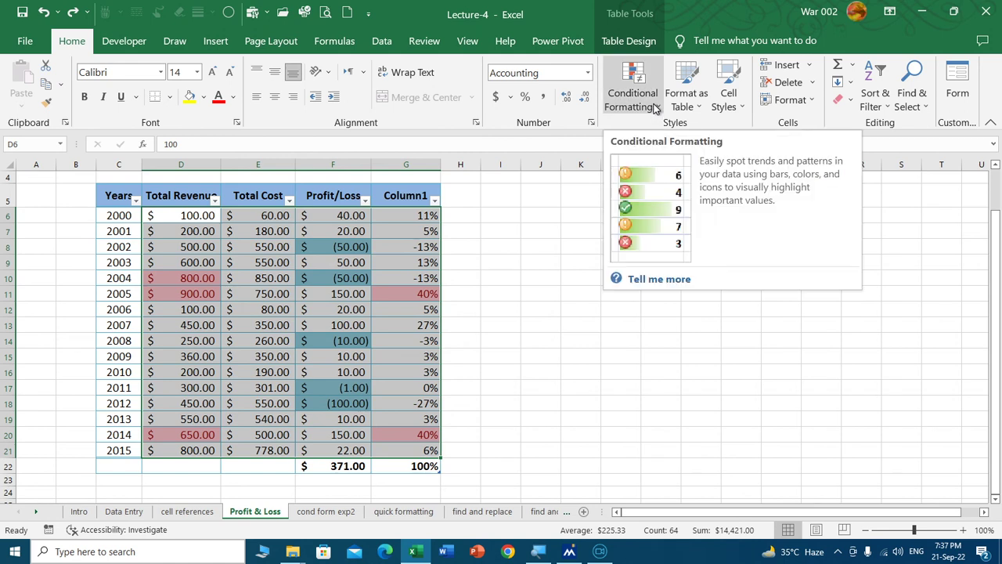
click(653, 108)
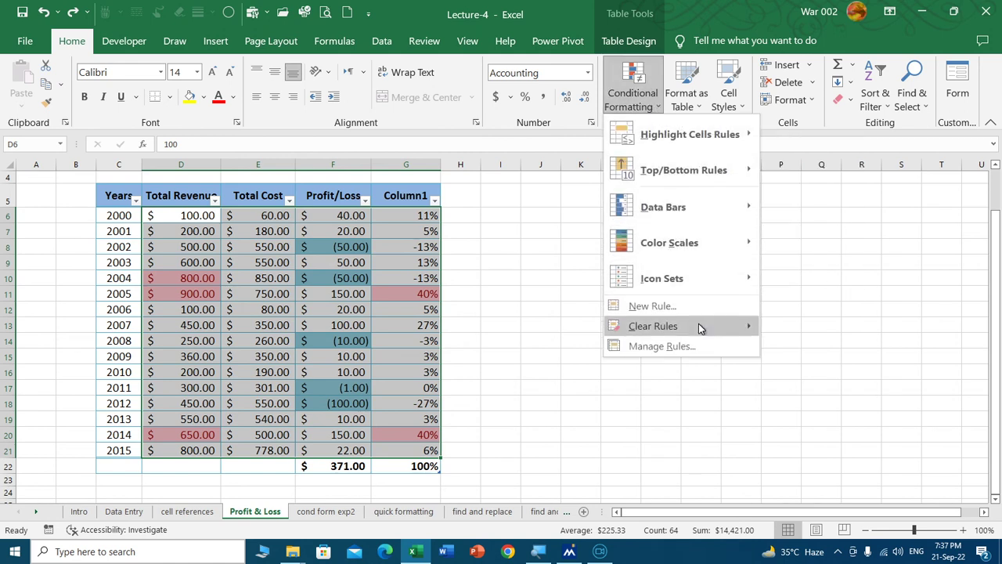
mouse_move(653, 326)
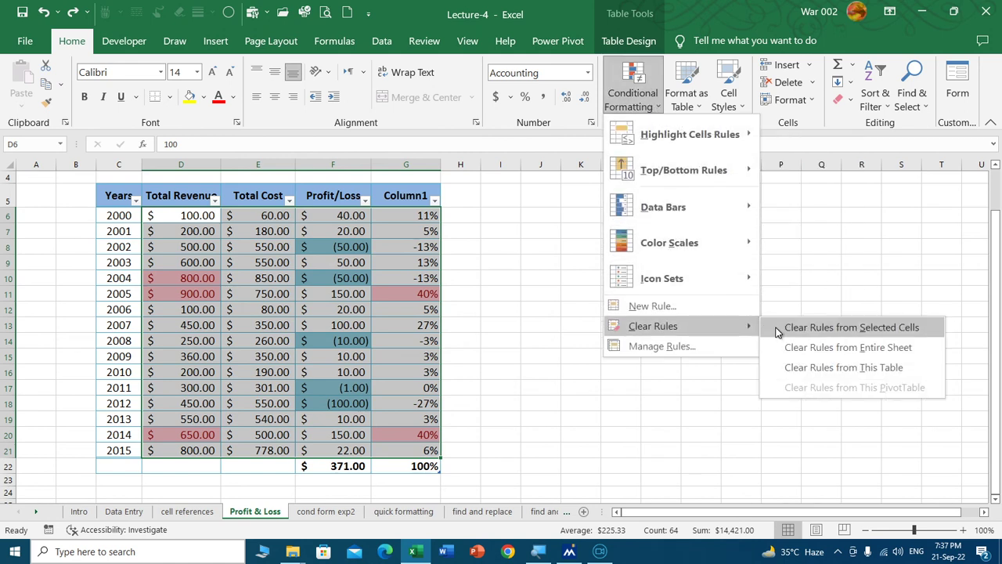
click(820, 327)
click(583, 342)
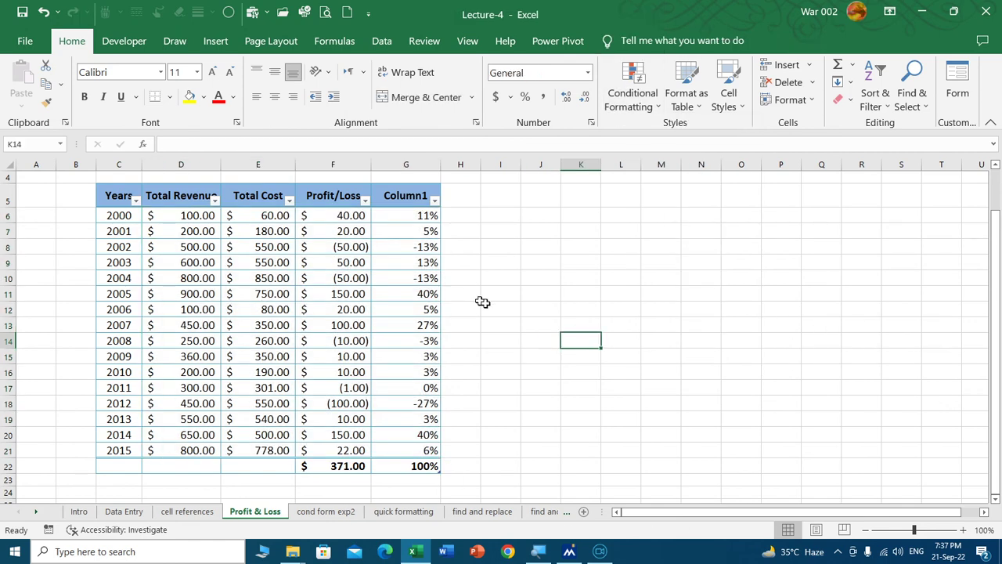
Apply the 3 Arrows (Colored) icon set to the Total Revenue figures D6:D21.
drag(187, 214, 185, 450)
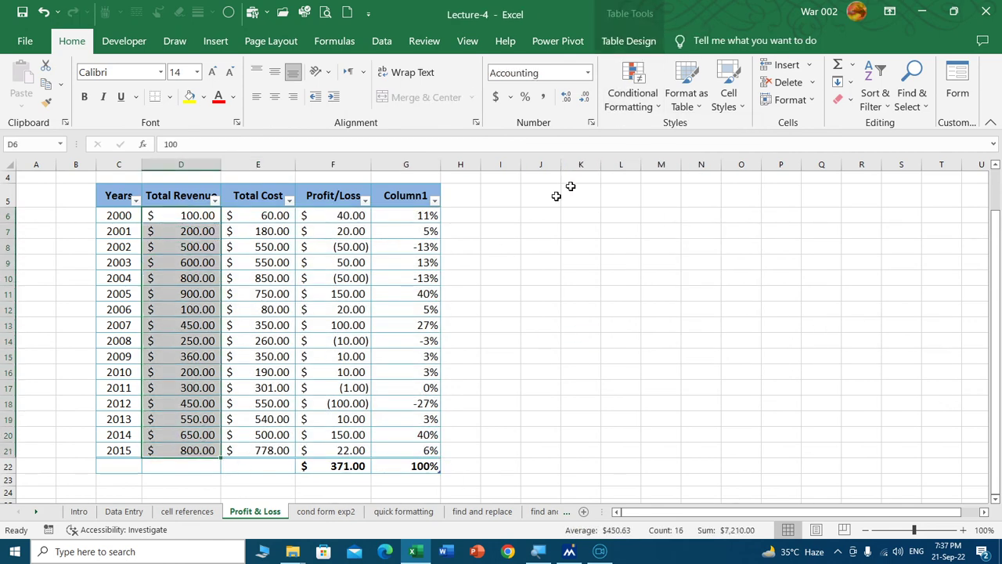
click(655, 109)
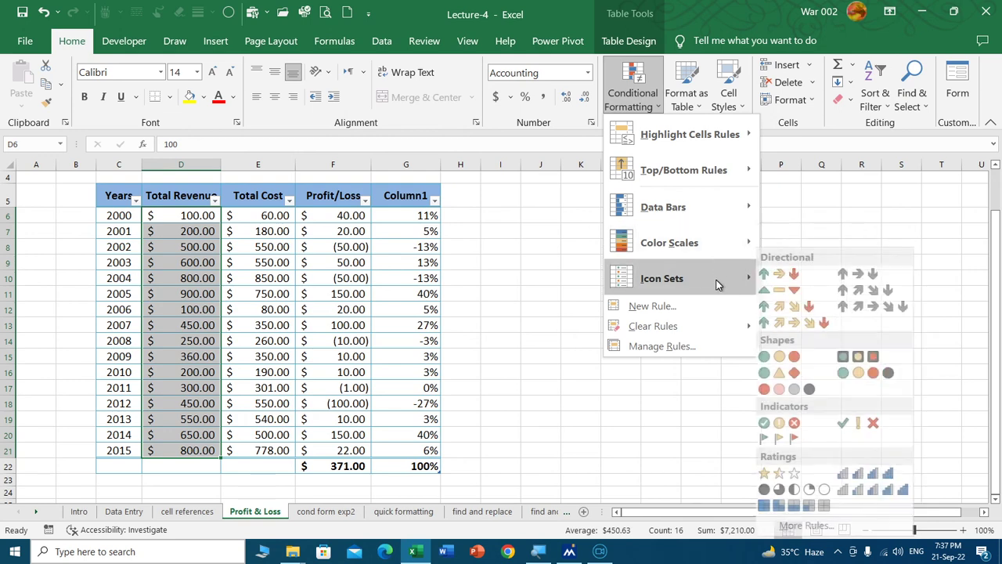
mouse_move(662, 278)
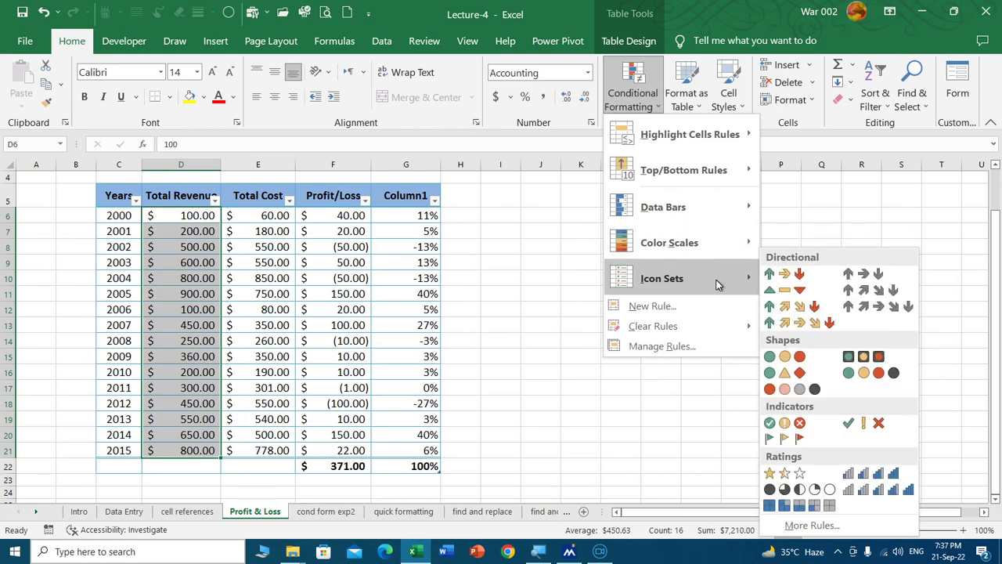
click(797, 273)
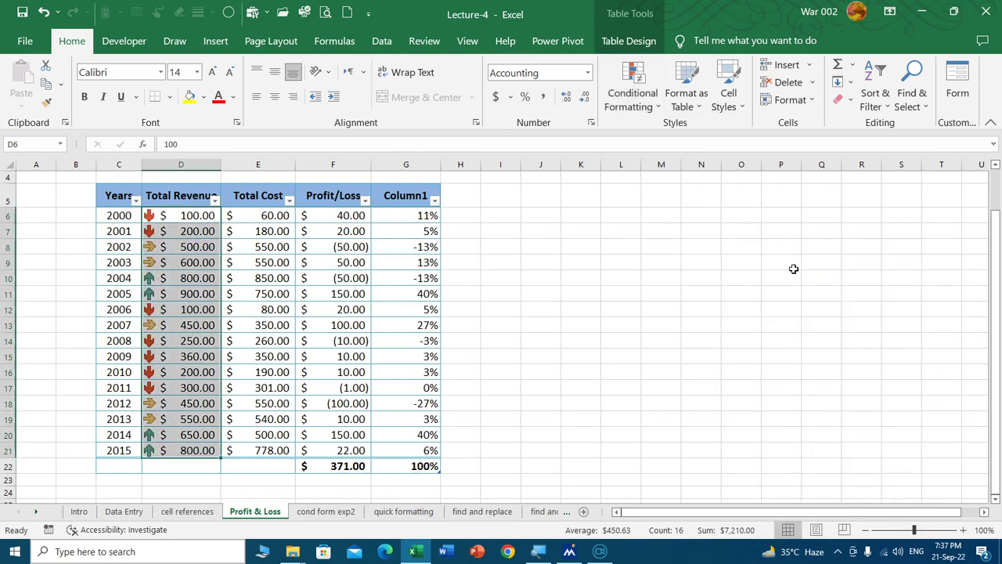
click(117, 231)
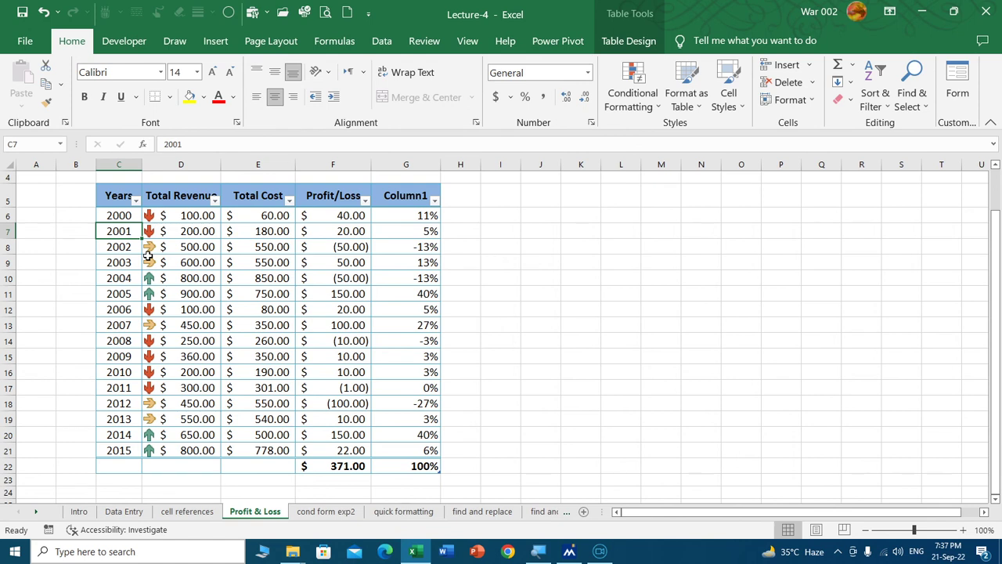
Check the 900 and 550 revenues, then give D6:D21 the 5 Ratings icon set.
click(196, 291)
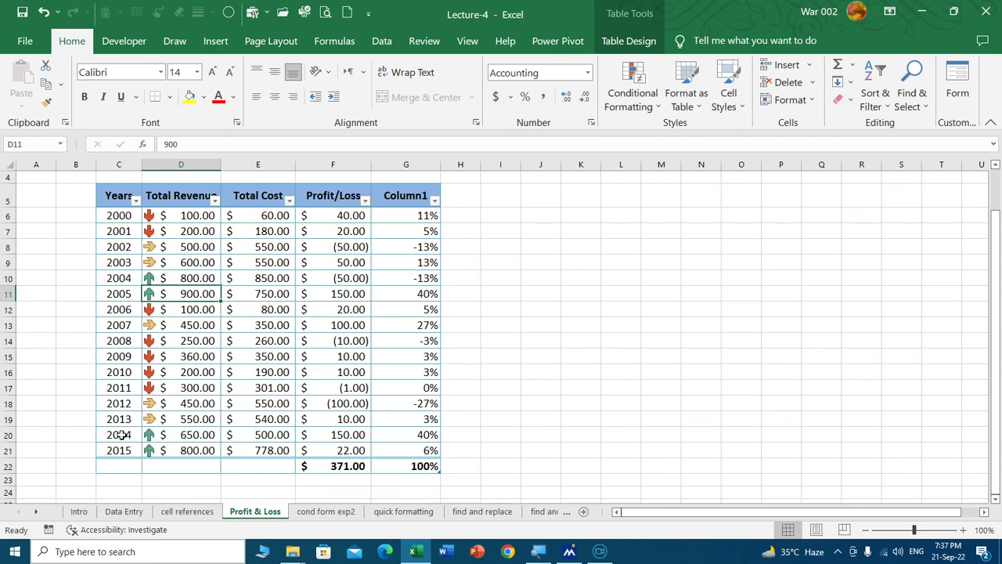
click(191, 421)
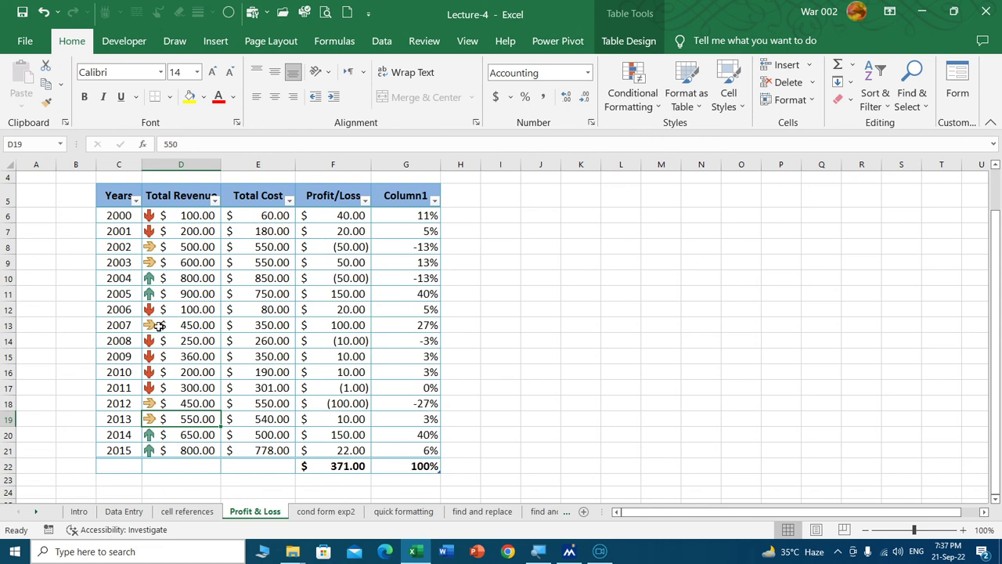
drag(192, 215, 192, 448)
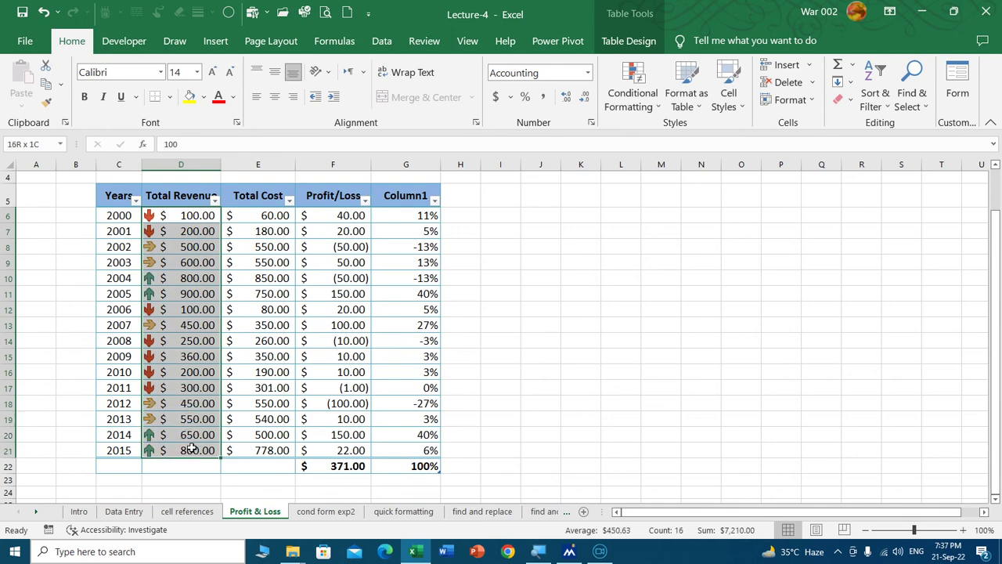
click(633, 99)
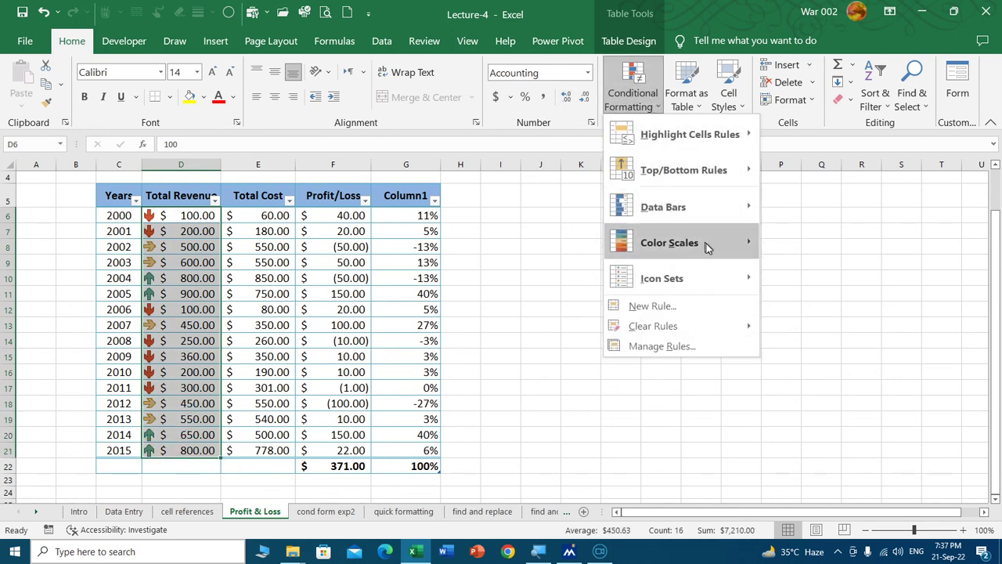
mouse_move(661, 278)
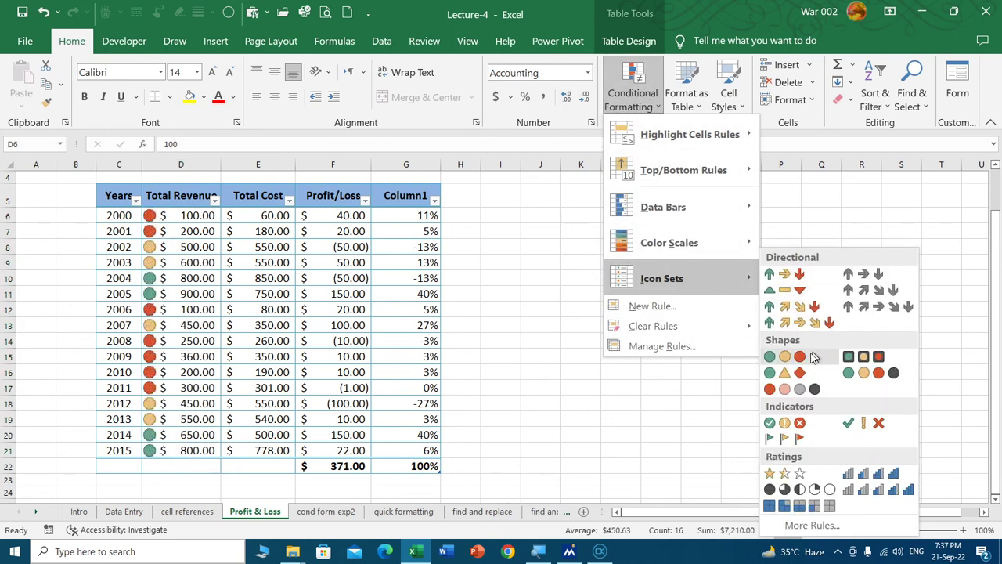
click(873, 490)
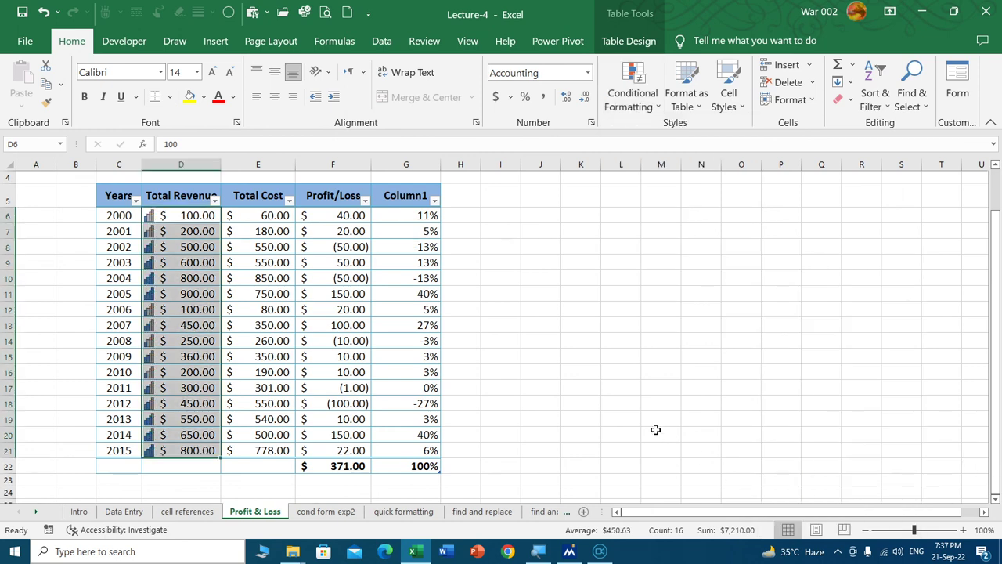
Use Manage Rules to delete the 5 Ratings and 3 Arrows icon-set rules from Total Revenue.
scroll(714, 350, up, 2)
scroll(677, 392, up, 2)
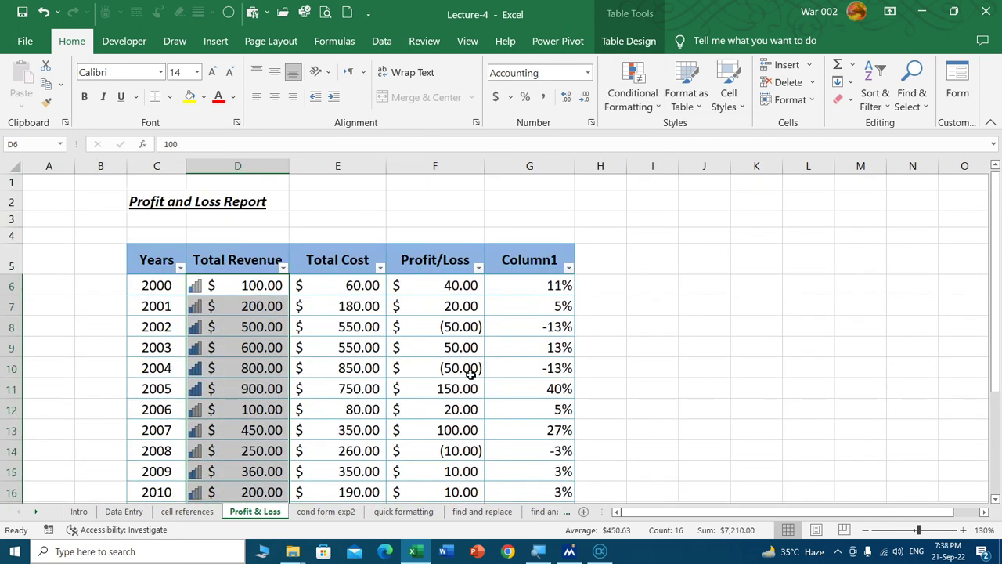
click(301, 363)
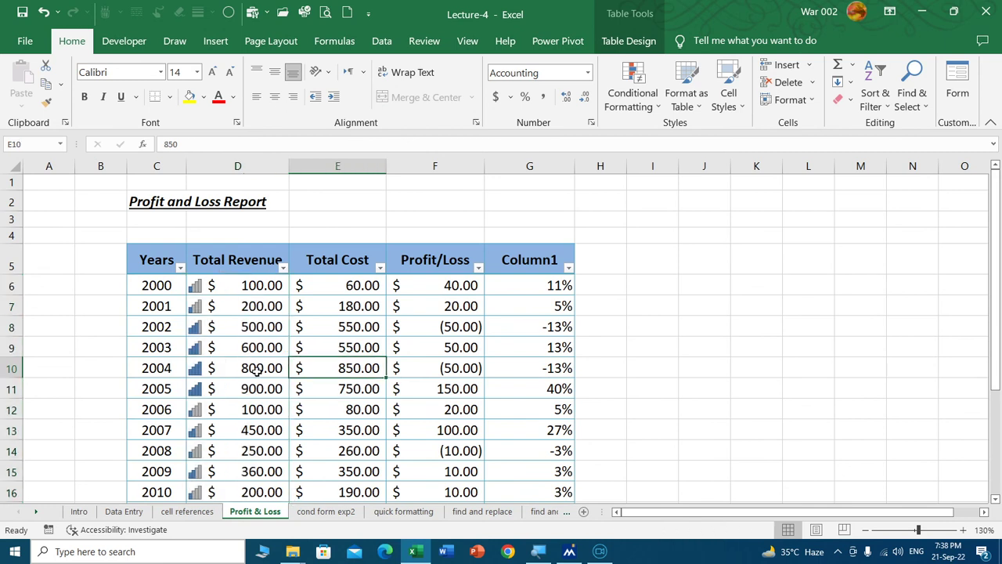
click(202, 369)
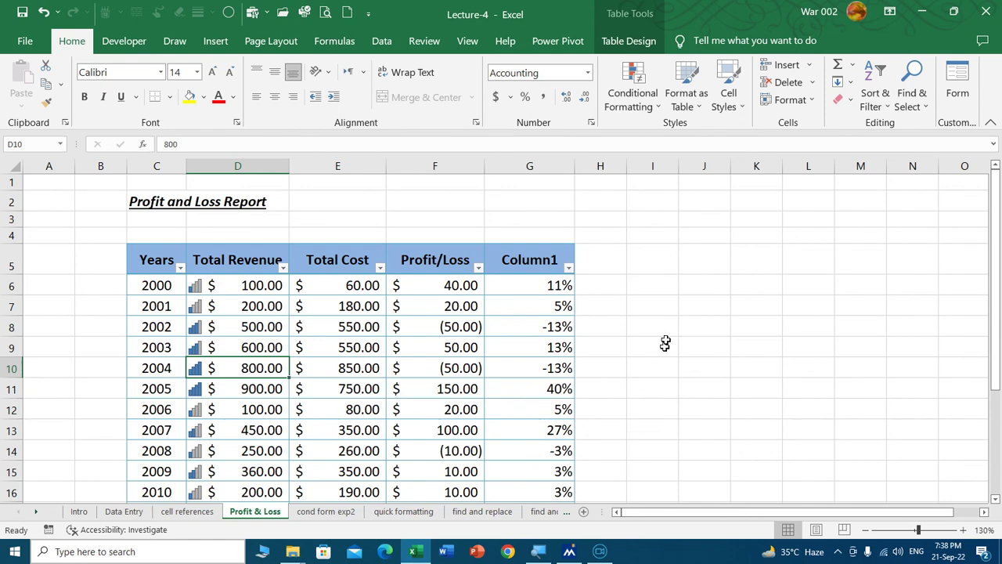
click(642, 105)
mouse_move(680, 326)
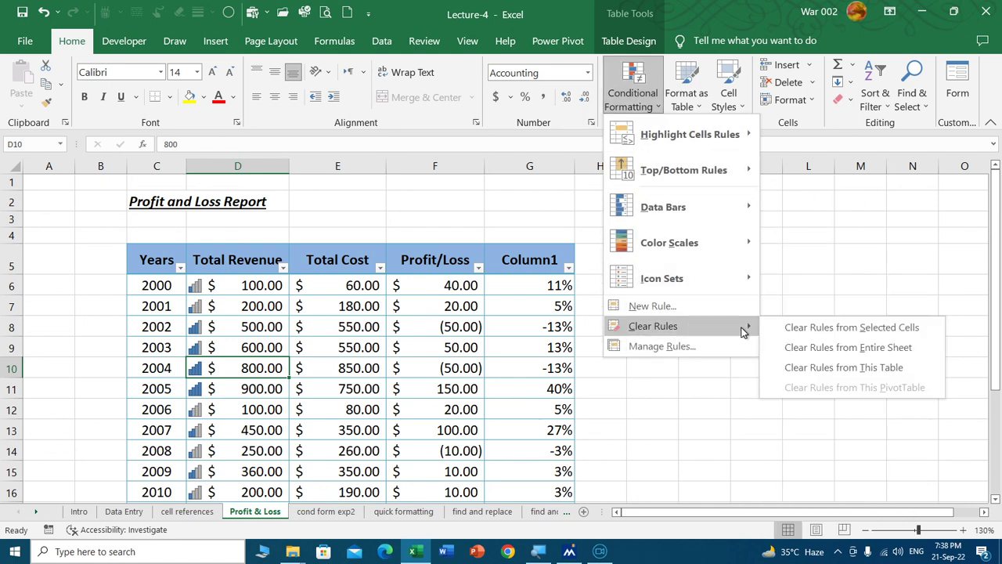
click(703, 347)
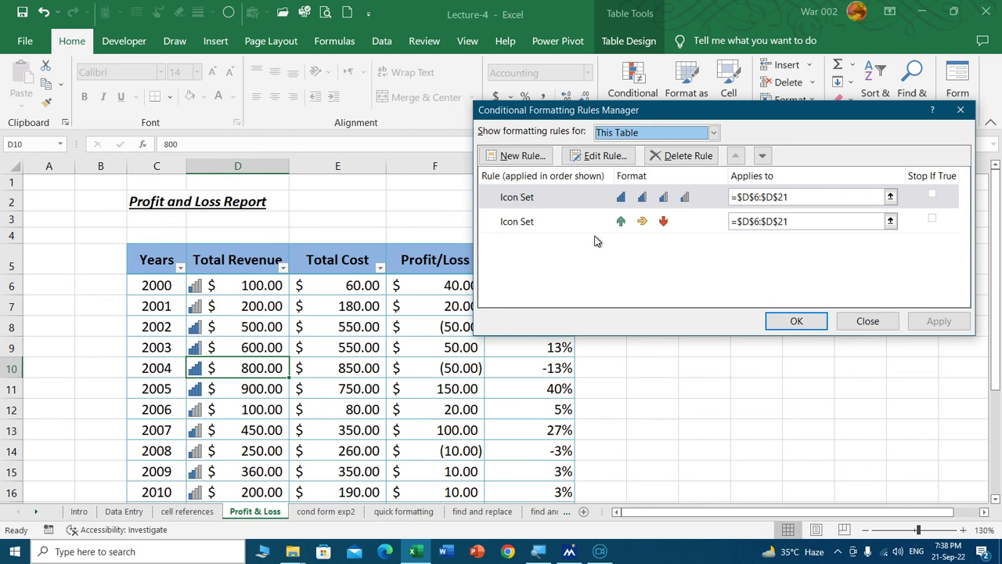
click(529, 202)
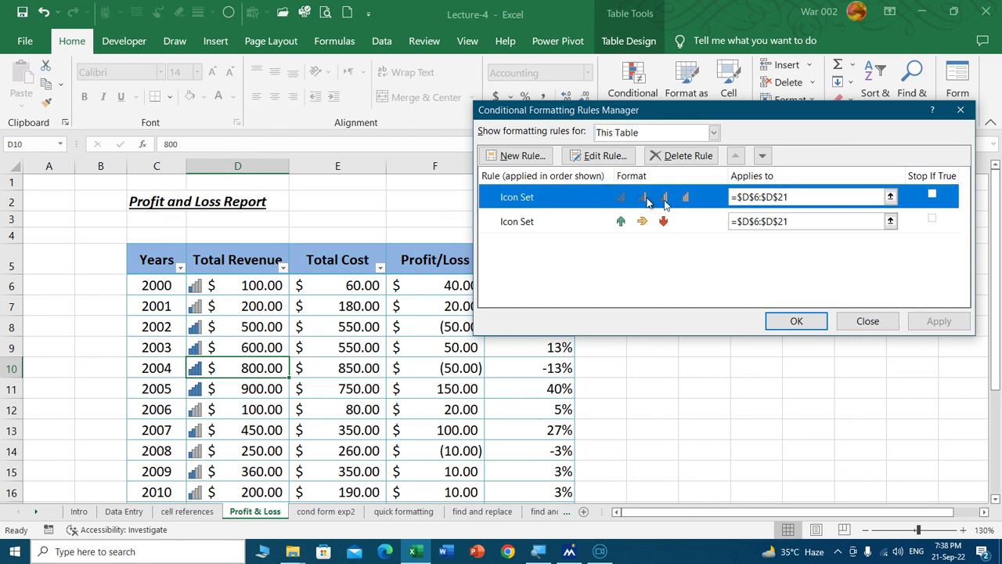
click(686, 156)
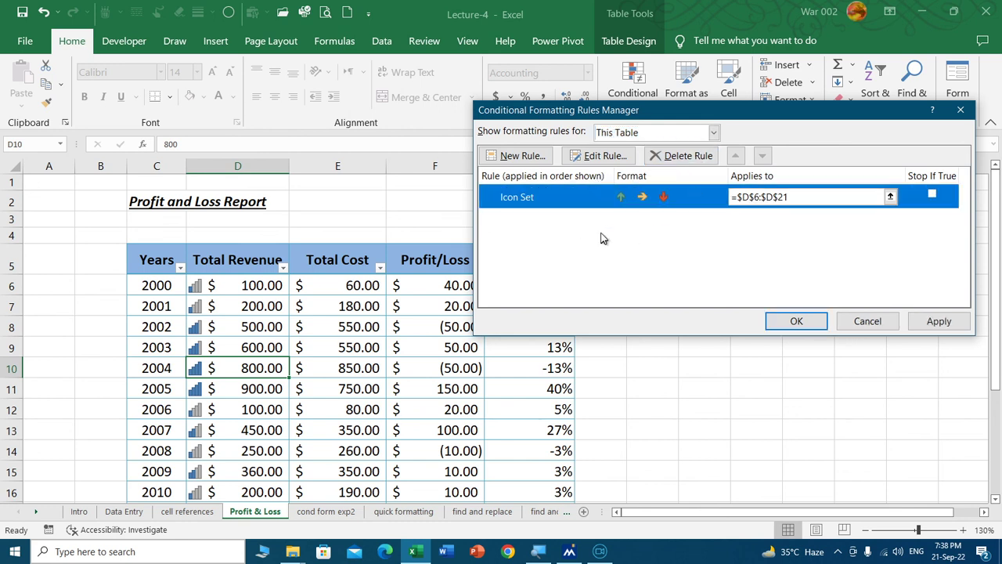
click(708, 155)
click(796, 320)
scroll(628, 384, down, 3)
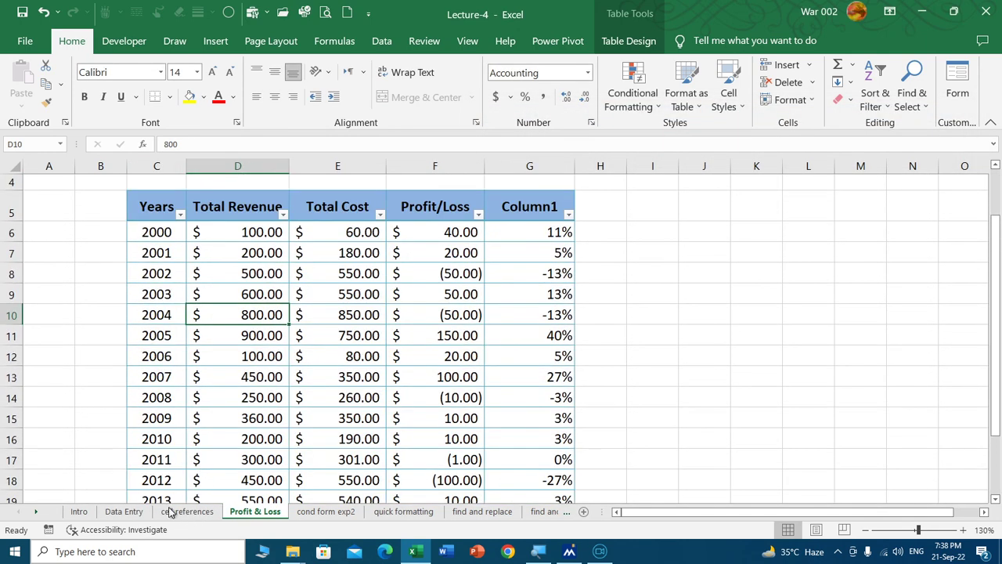
scroll(205, 489, up, 2)
On the cell references sheet, check the relative Profit/loss formula in I27, then reach the Absolute Cell Reference table.
click(79, 511)
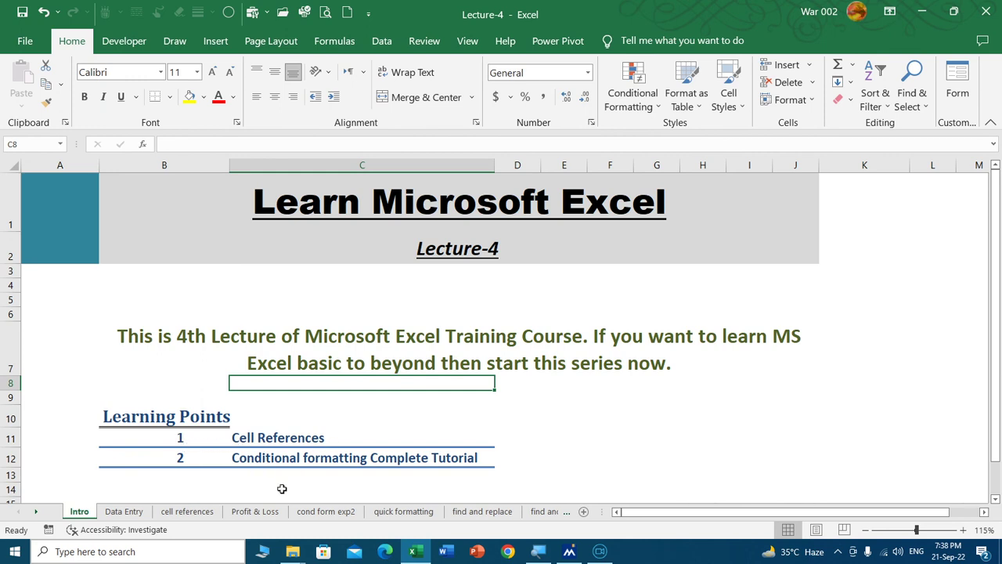
click(187, 511)
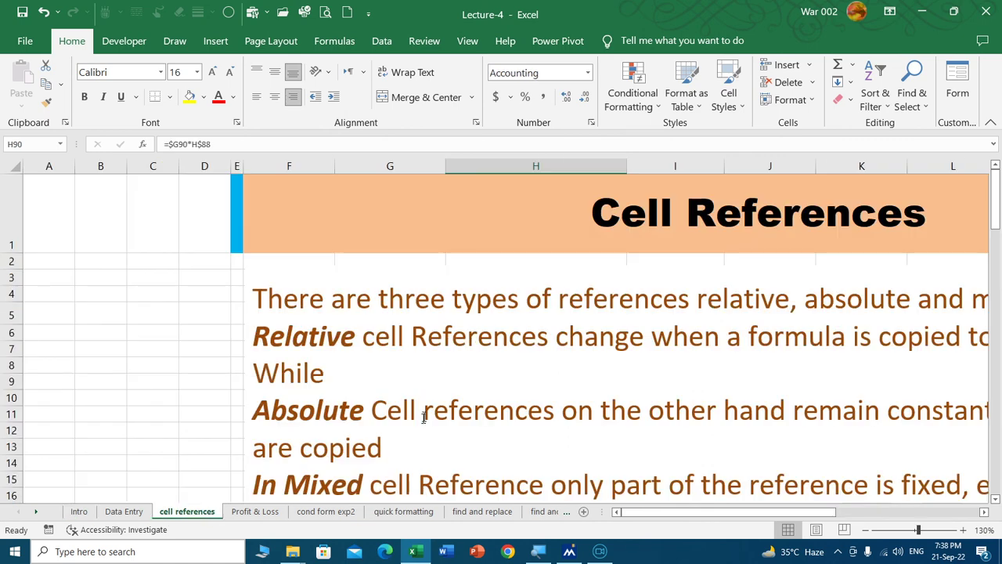
scroll(419, 411, down, 2)
scroll(420, 411, down, 3)
scroll(417, 412, down, 2)
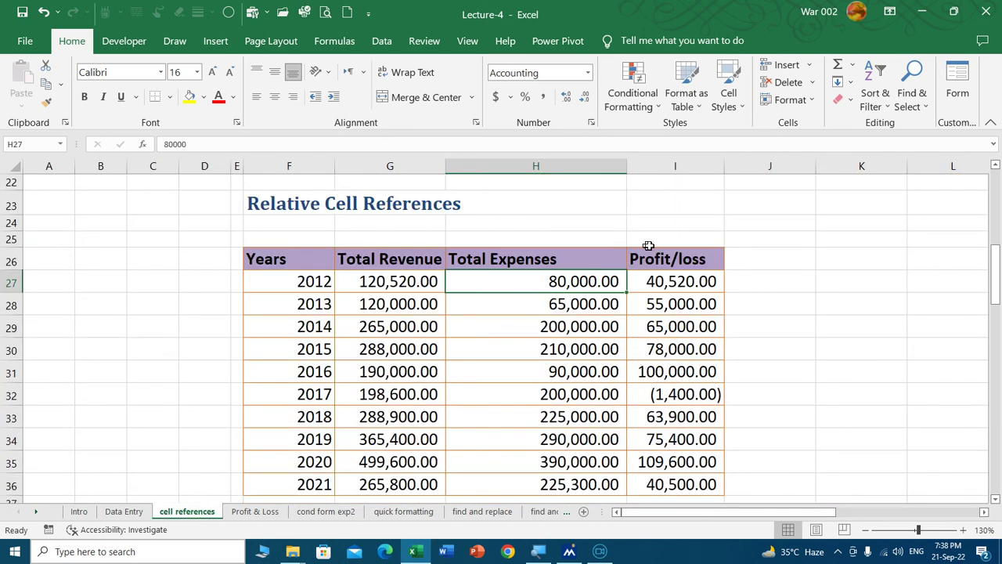
click(681, 280)
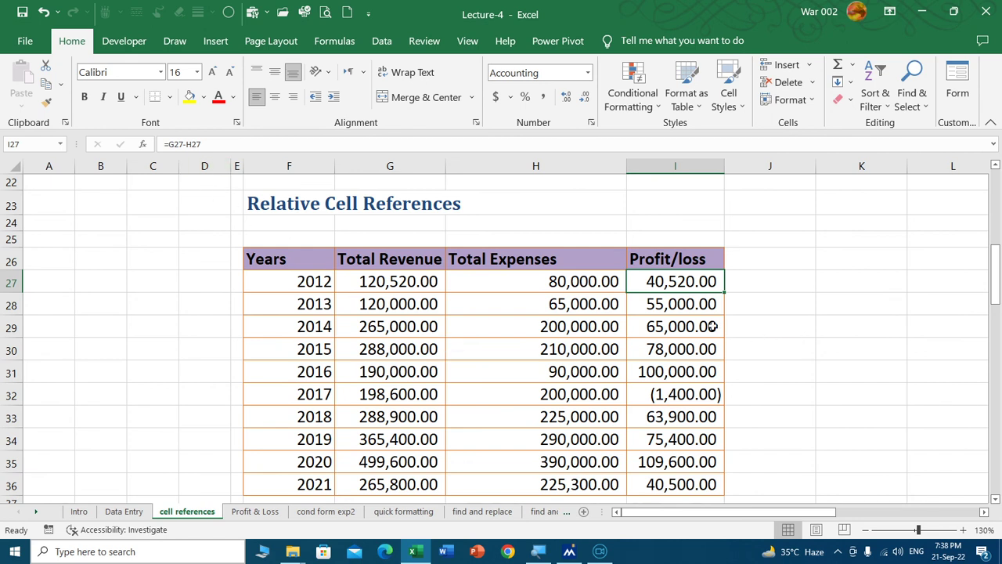
scroll(688, 393, down, 3)
scroll(671, 375, down, 2)
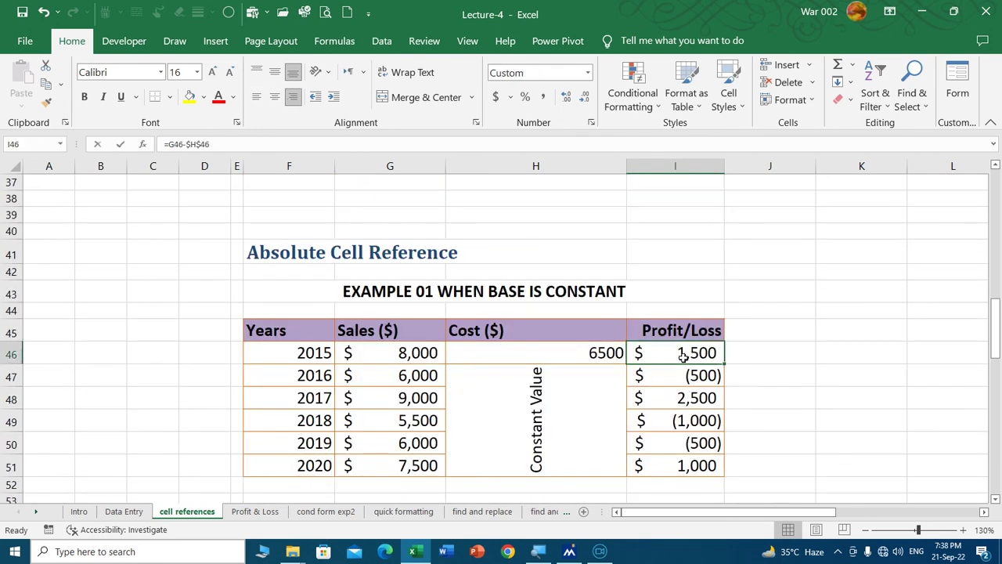
Cycle I46's cost reference through H$46, $H46 and H46, then keep =G46-$H$46.
double_click(681, 352)
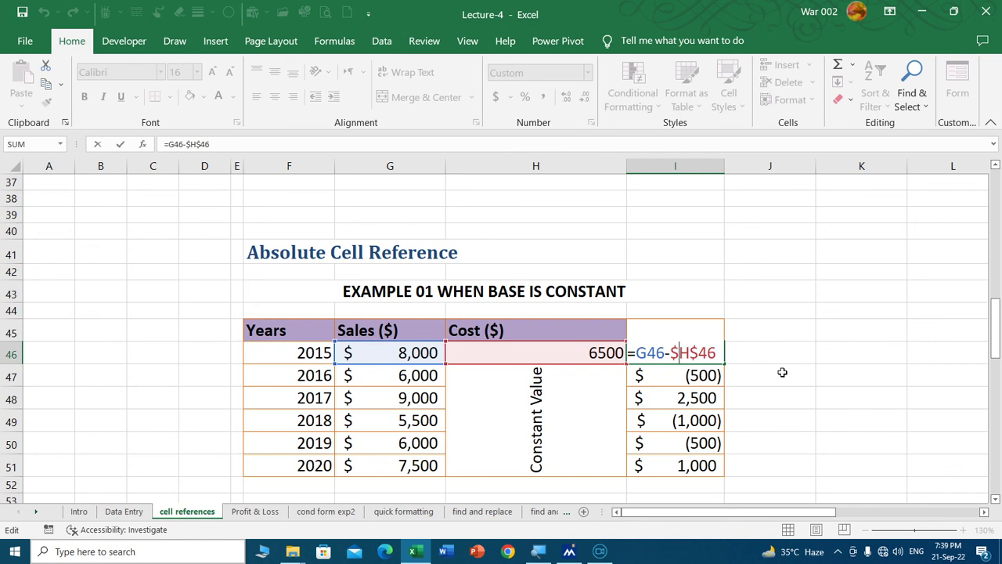
key(F4)
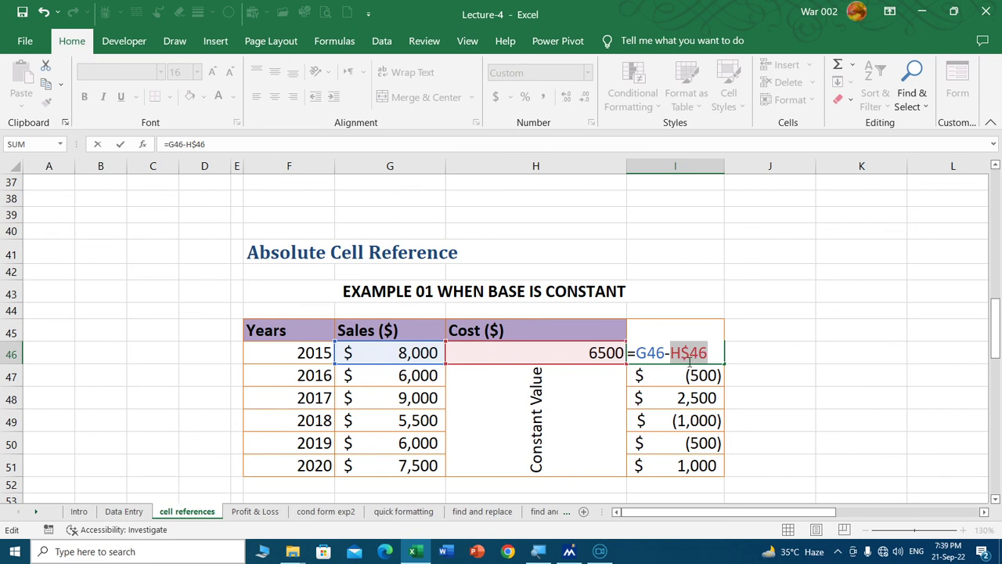
key(F4)
key(F4)
key(F4)
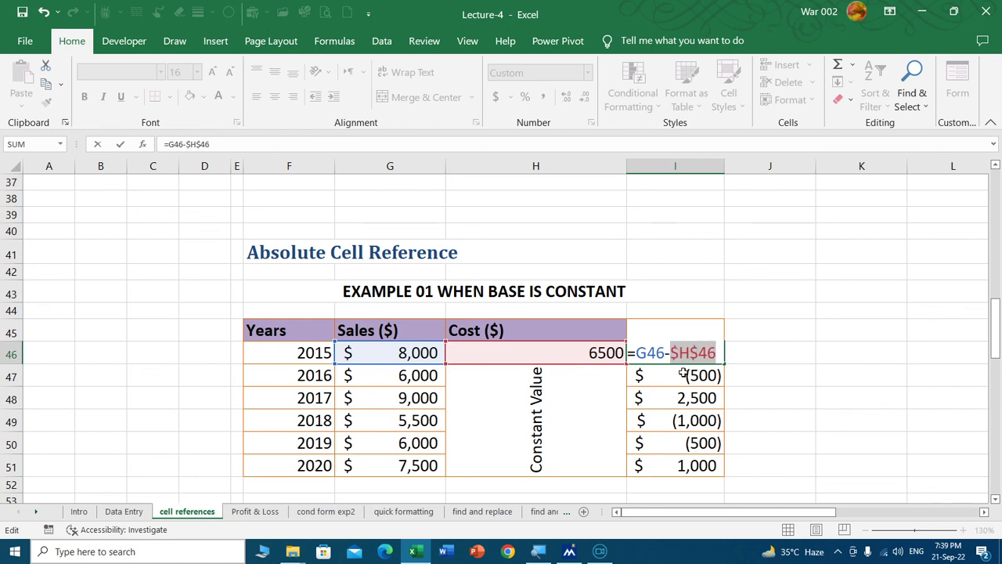
key(F4)
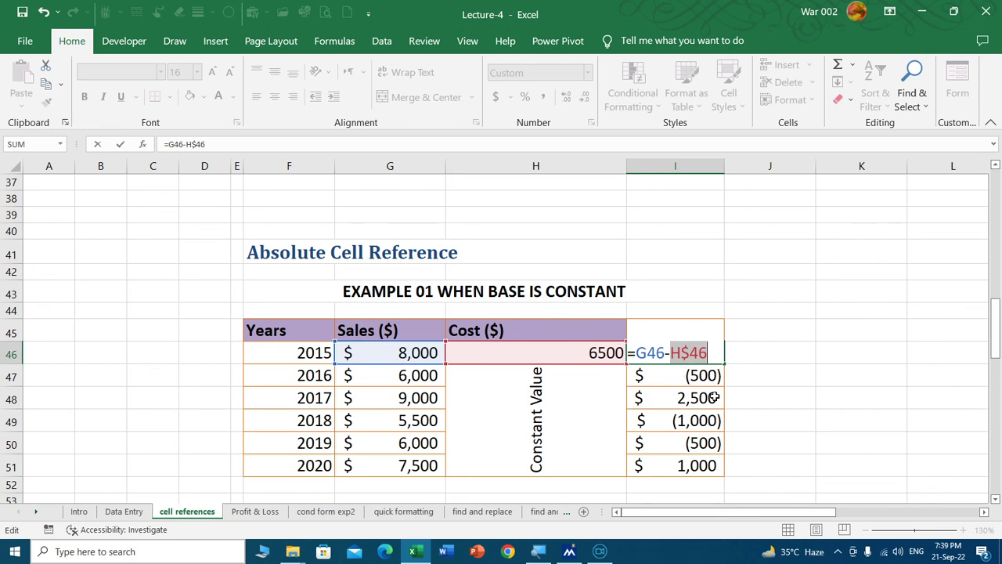
key(F4)
key(F4)
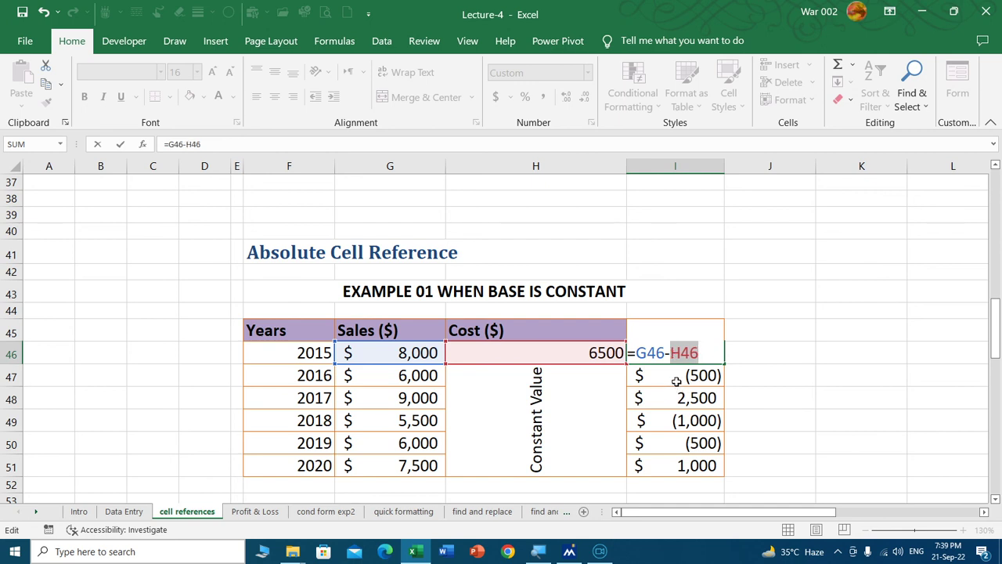
key(Right)
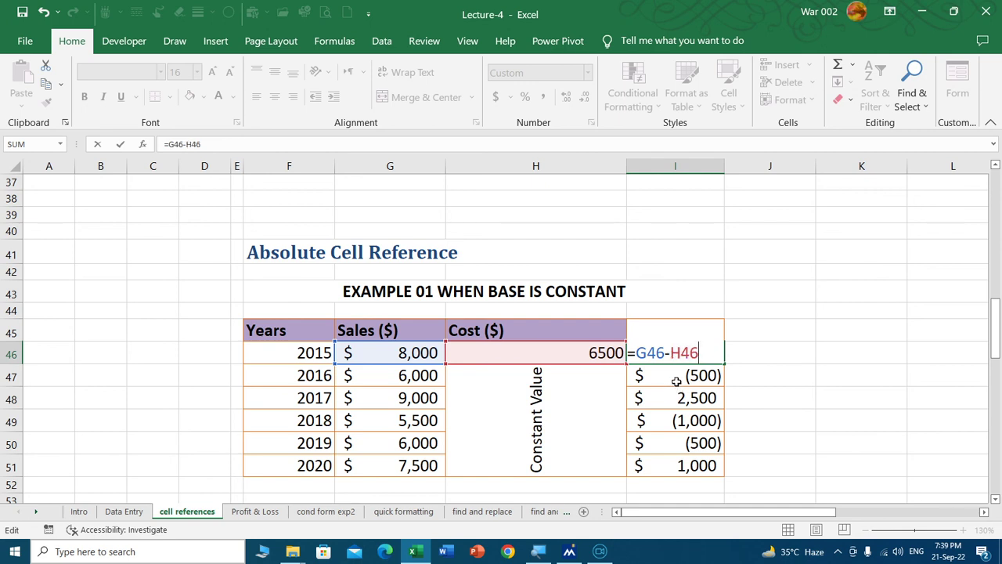
key(F4)
key(Return)
scroll(530, 357, down, 1)
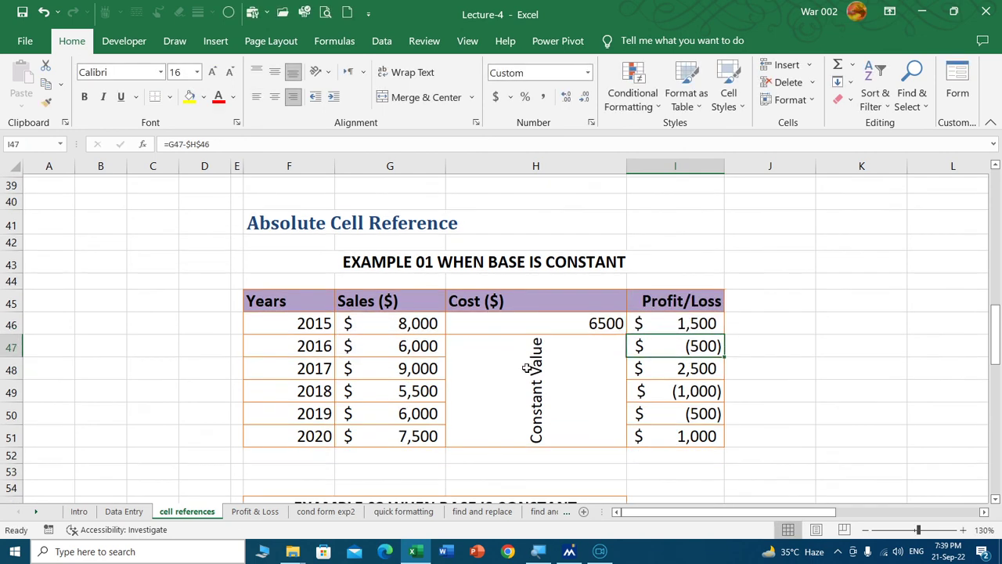
scroll(454, 383, down, 6)
scroll(422, 364, down, 3)
scroll(423, 364, down, 2)
Inspect the Single Bed Basic formula =$G89*H$88, leaving it at 700.00.
scroll(422, 364, down, 2)
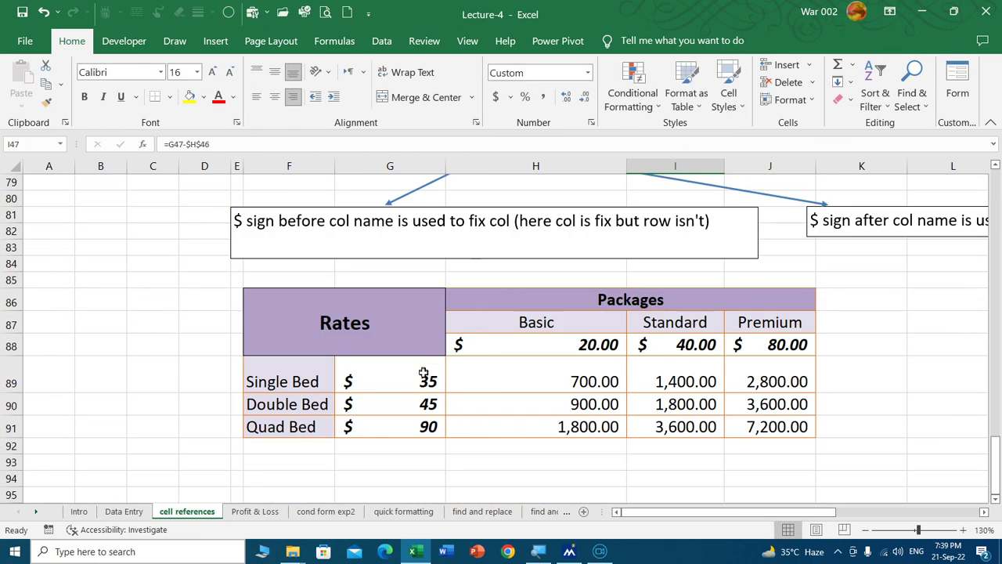
click(549, 375)
double_click(550, 375)
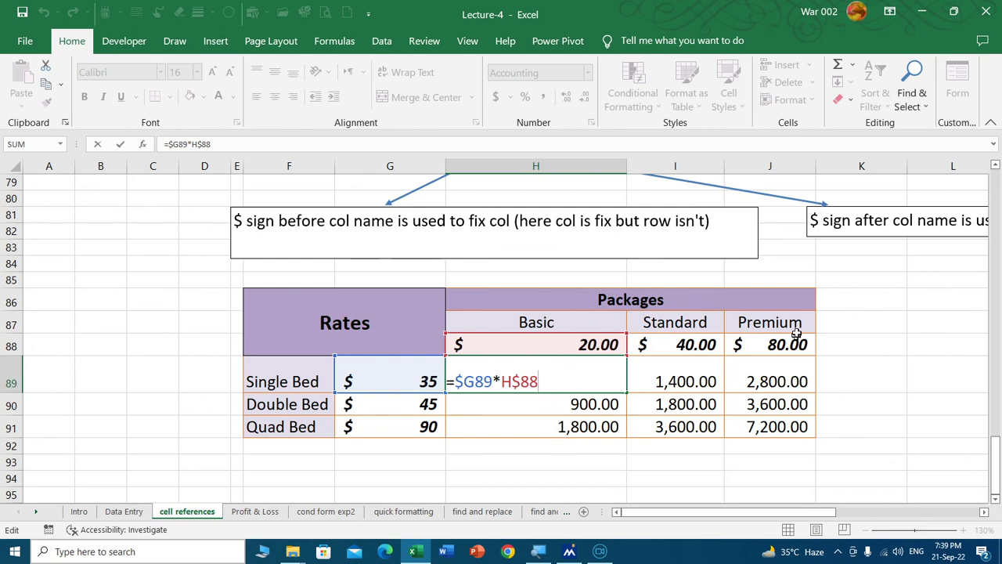
click(516, 381)
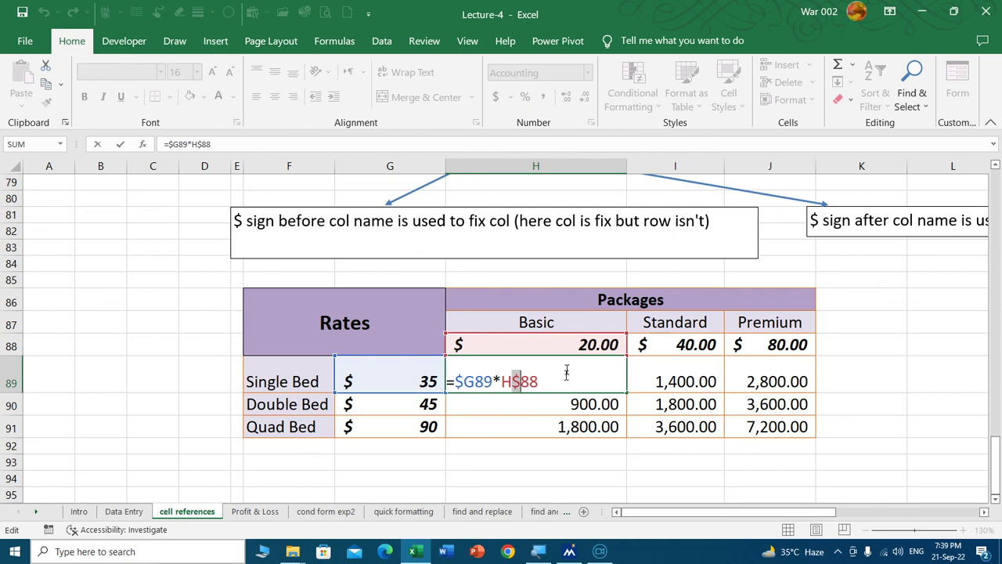
click(267, 383)
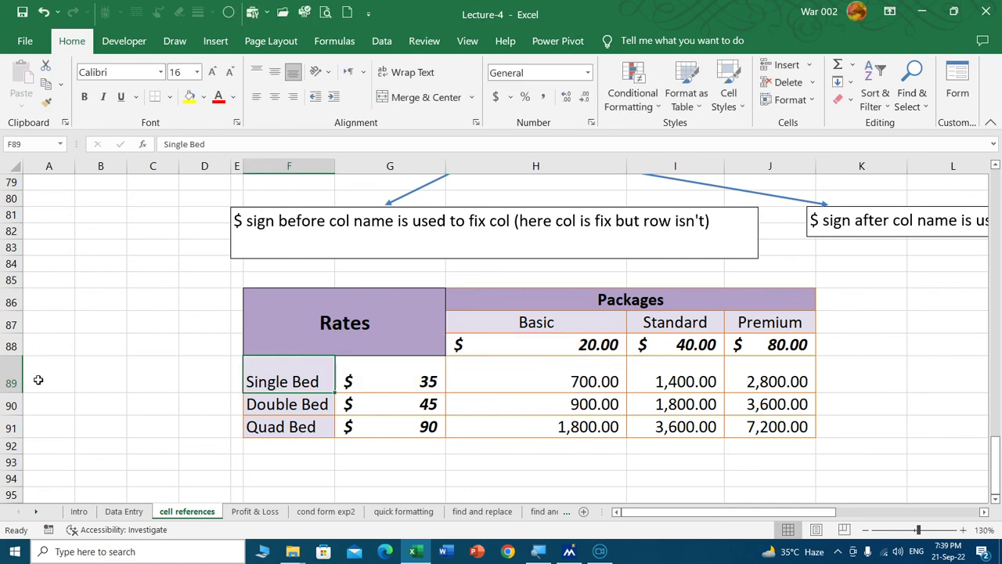
click(10, 379)
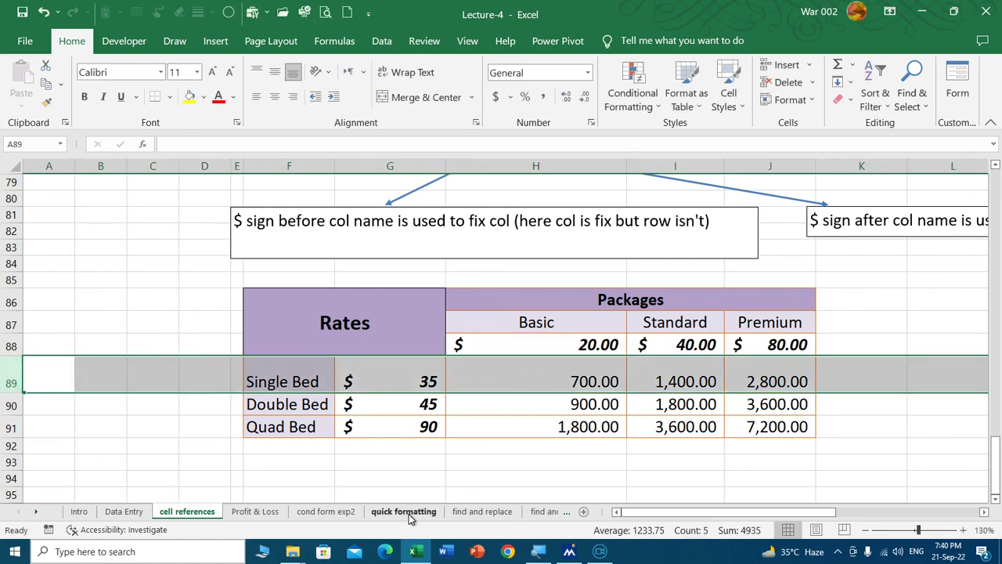
scroll(278, 464, up, 1)
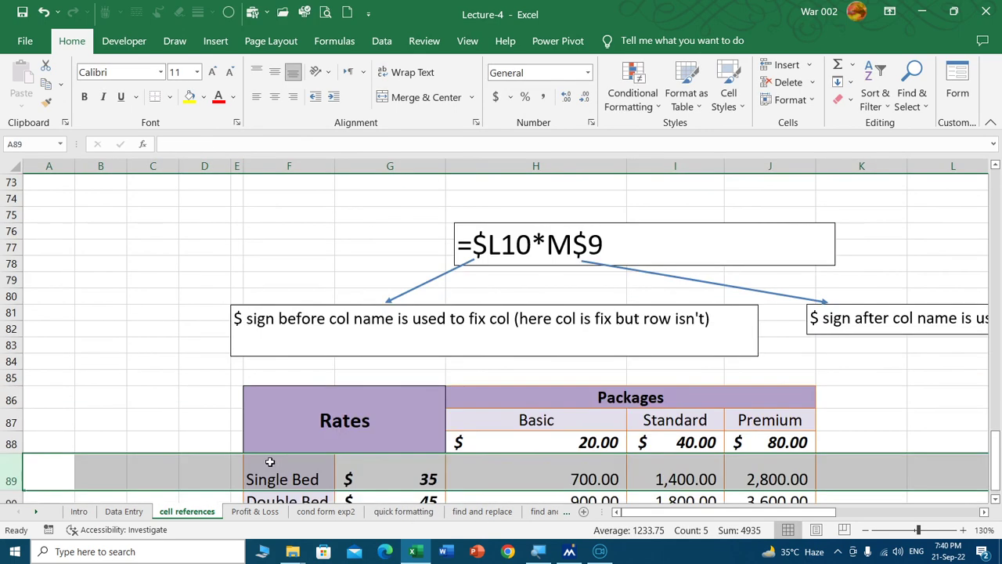
click(79, 511)
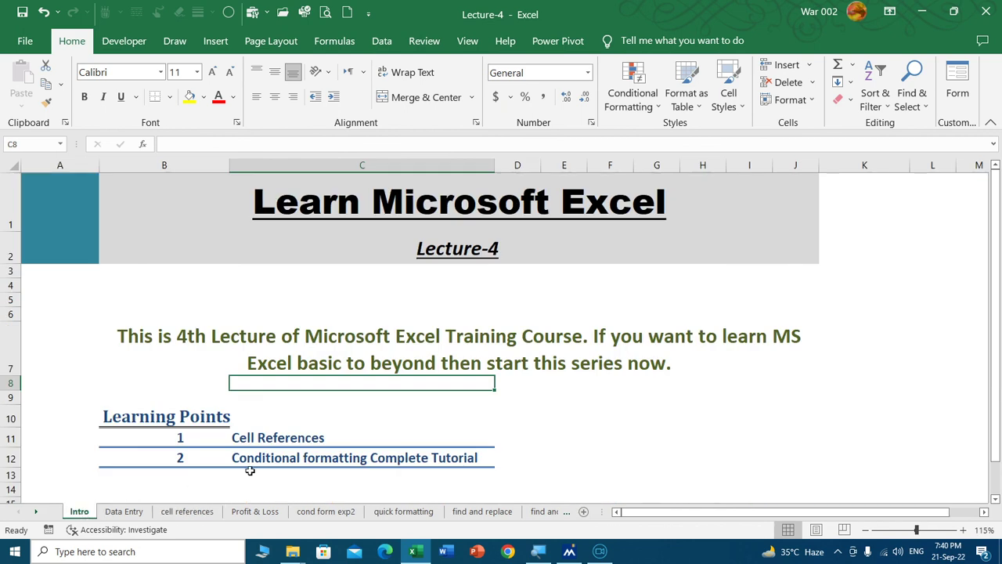